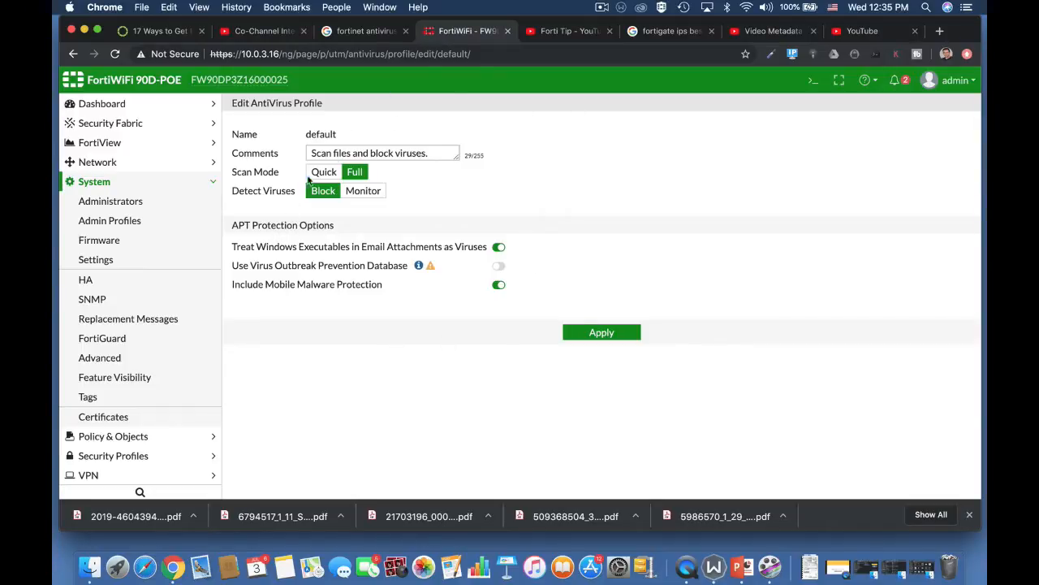
Step: Set the system Inspection Mode to Proxy and apply the change
left_click(130, 261)
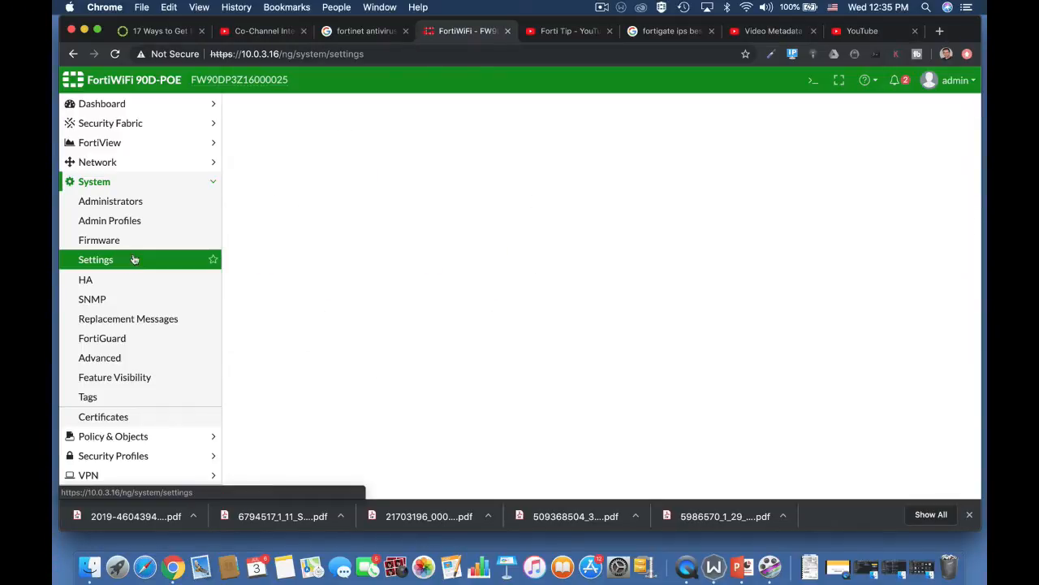
scroll(418, 431, "down", 5)
left_click(402, 420)
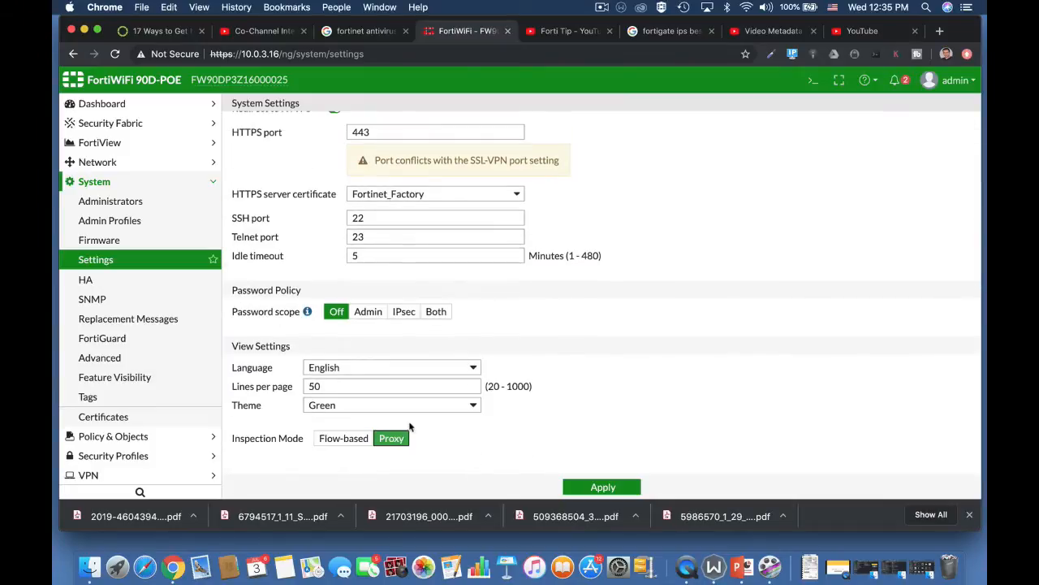
left_click(582, 484)
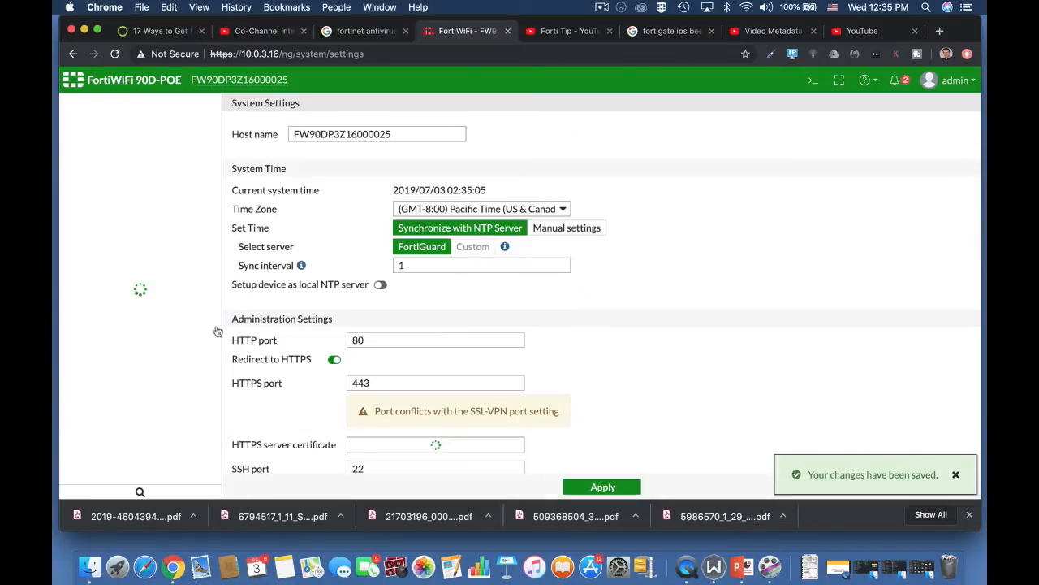
Step: Open the default AntiVirus profile with the CLI Console beside it
left_click(114, 457)
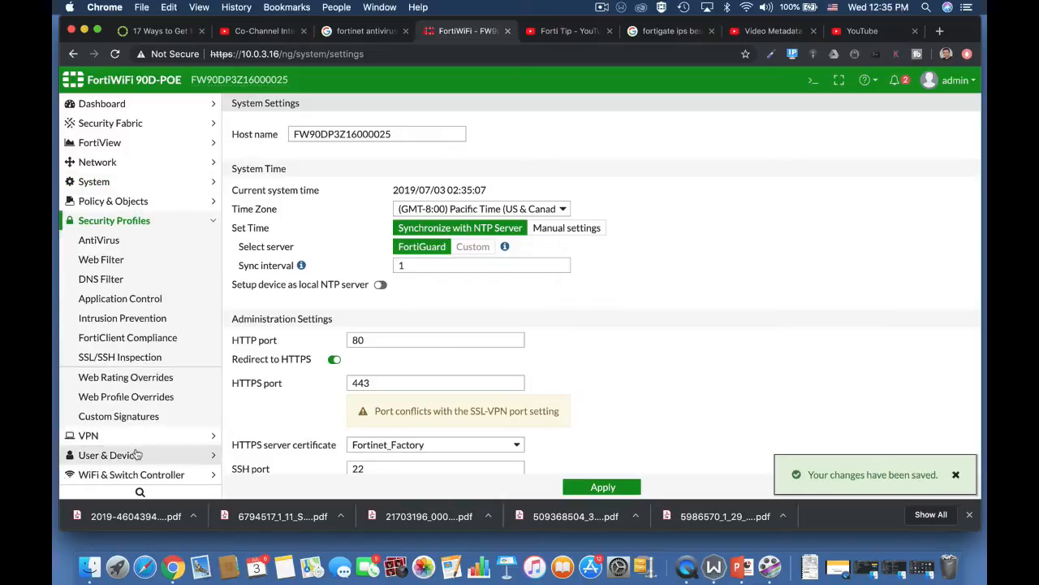
left_click(133, 243)
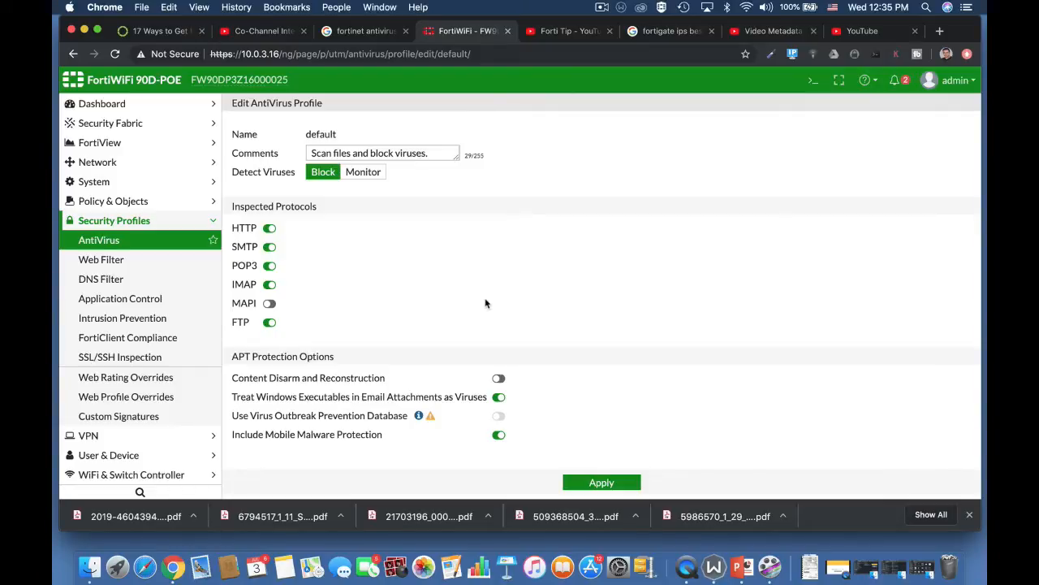
left_click(813, 80)
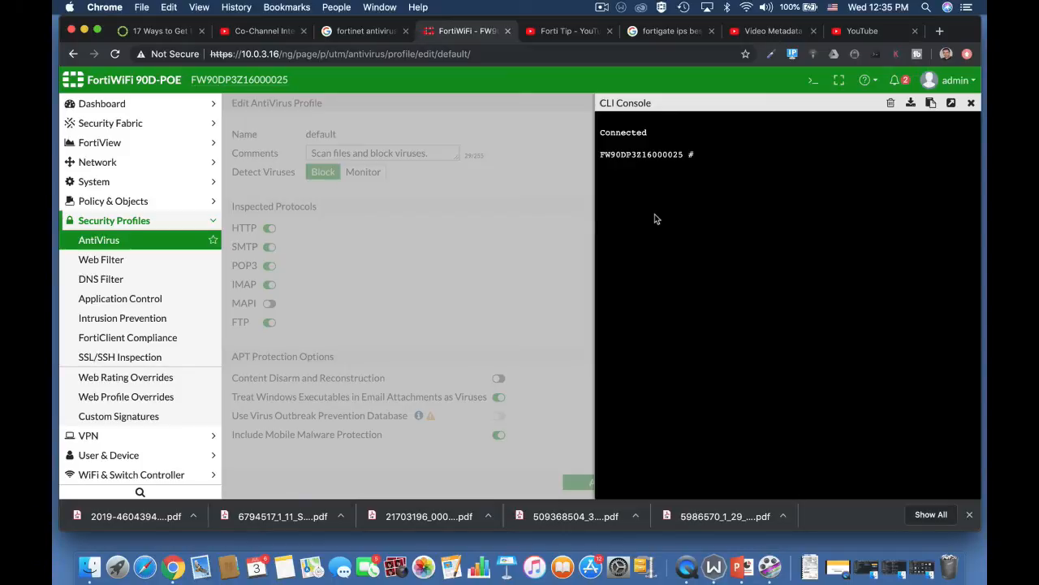
Step: Enter 'config antivirus settings', set default-db to normal, then cancel the pending change with Ctrl+C
type("config antivirus settings")
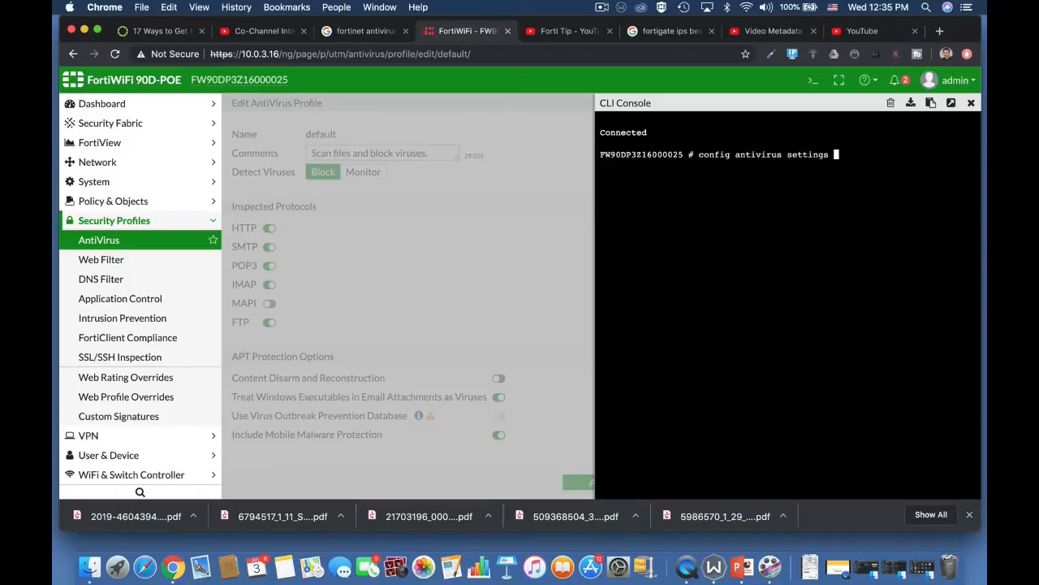
key("Return")
type("set")
type(" default-db extended")
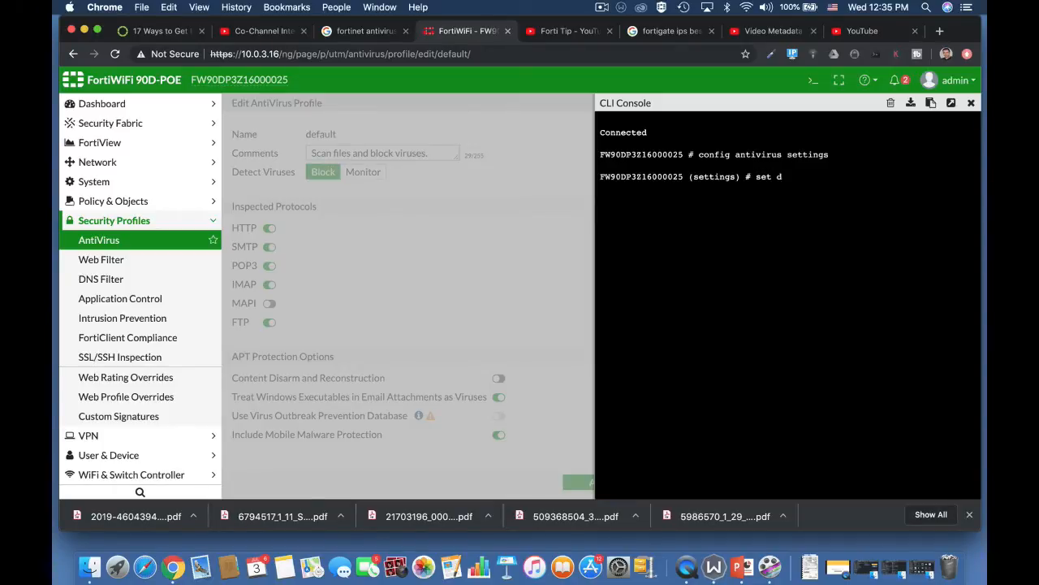
key("BackSpace")
key("BackSpace")
key("BackSpace")
key("BackSpace")
key("BackSpace")
key("BackSpace")
key("BackSpace")
key("BackSpace")
type("normal")
key("Tab")
key("Tab")
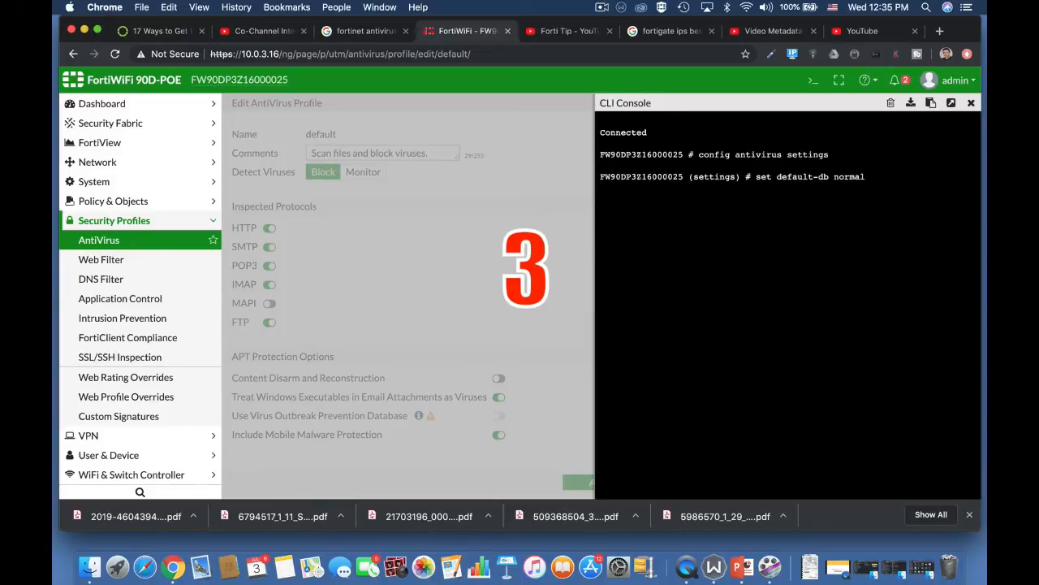
key("ctrl+c")
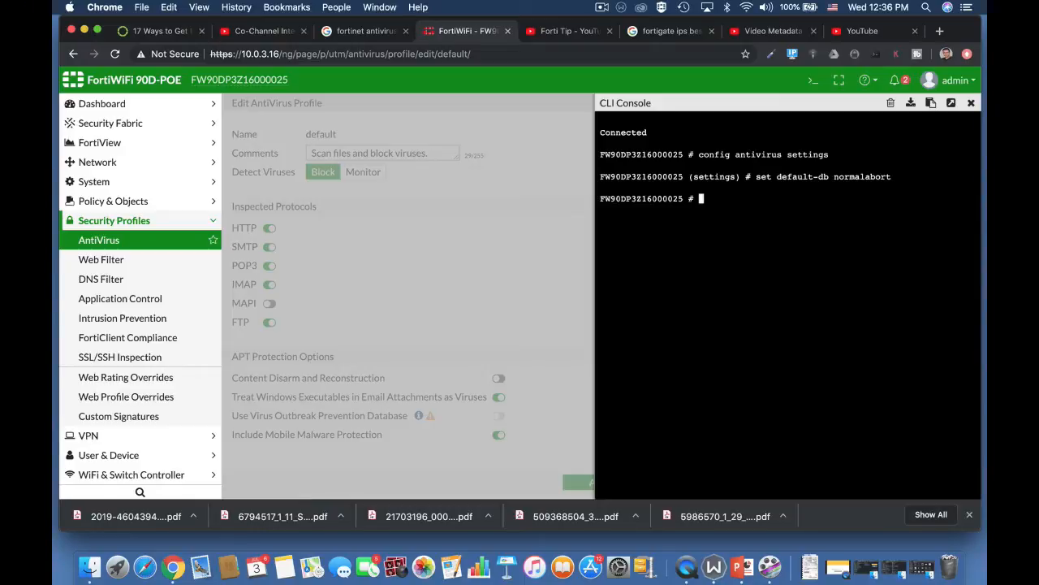
Step: Re-enter 'config antivirus settings' and run 'set grayware enable'
type("config ")
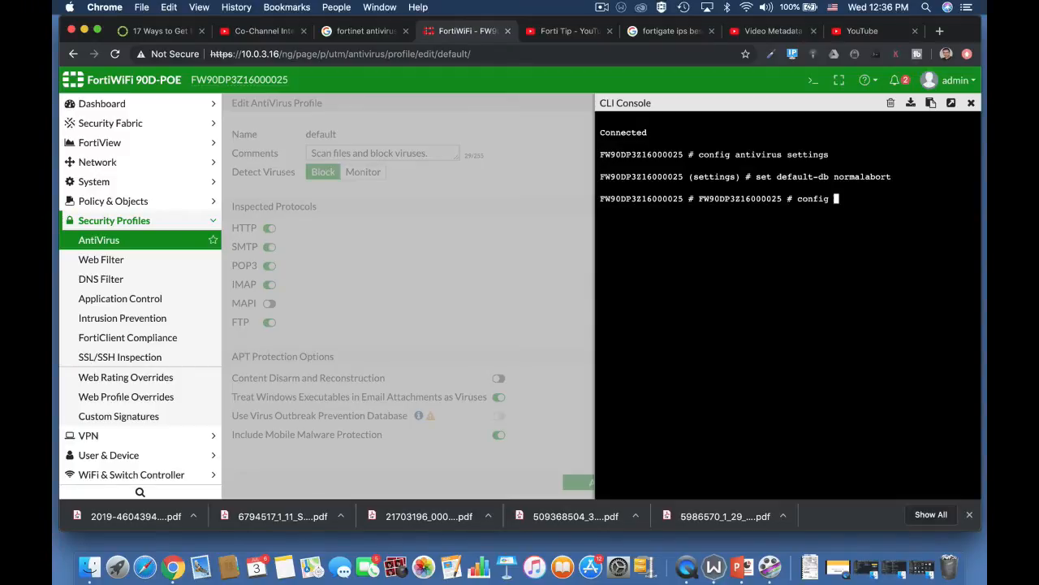
type("antivirus settings")
key("Return")
type("set ")
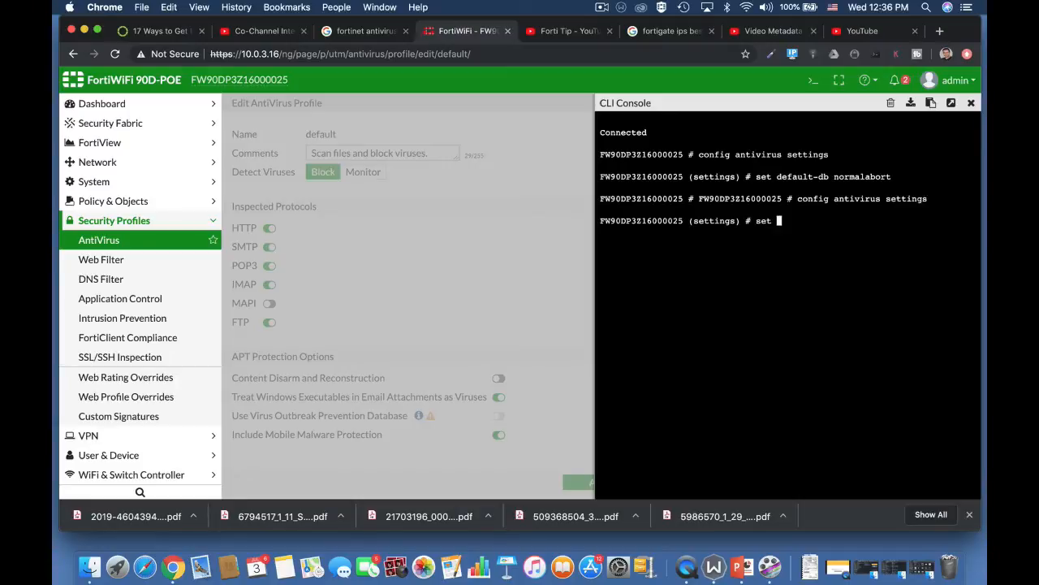
type("grayware enable")
key("BackSpace")
key("BackSpace")
key("BackSpace")
key("BackSpace")
key("BackSpace")
key("BackSpace")
key("BackSpace")
type("disable")
key("BackSpace")
key("BackSpace")
key("BackSpace")
key("BackSpace")
key("BackSpace")
key("BackSpace")
type("enable")
key("Return")
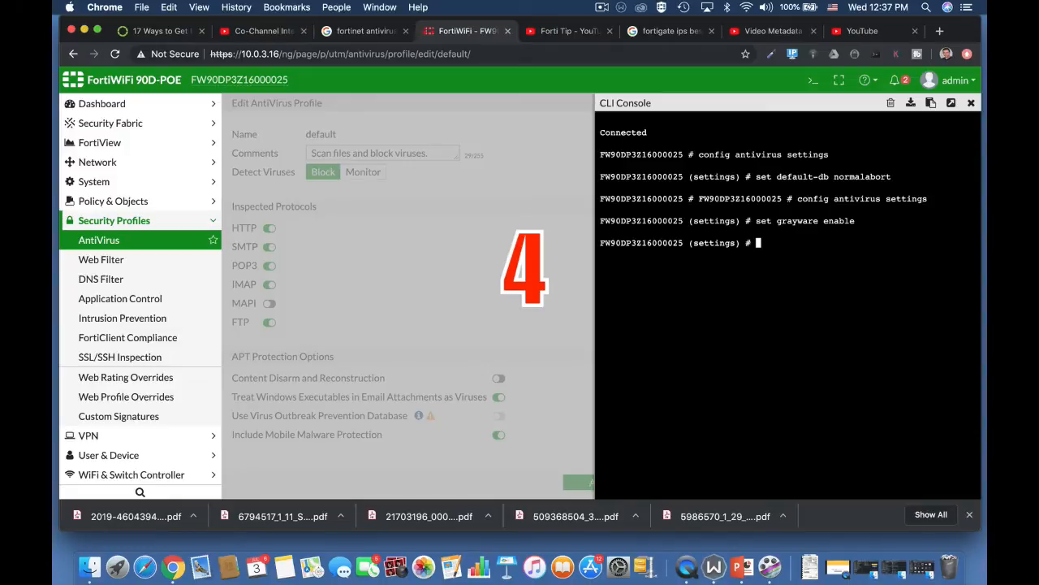
Step: Abort the settings session and enter 'config antivirus heuristic'
type("config ")
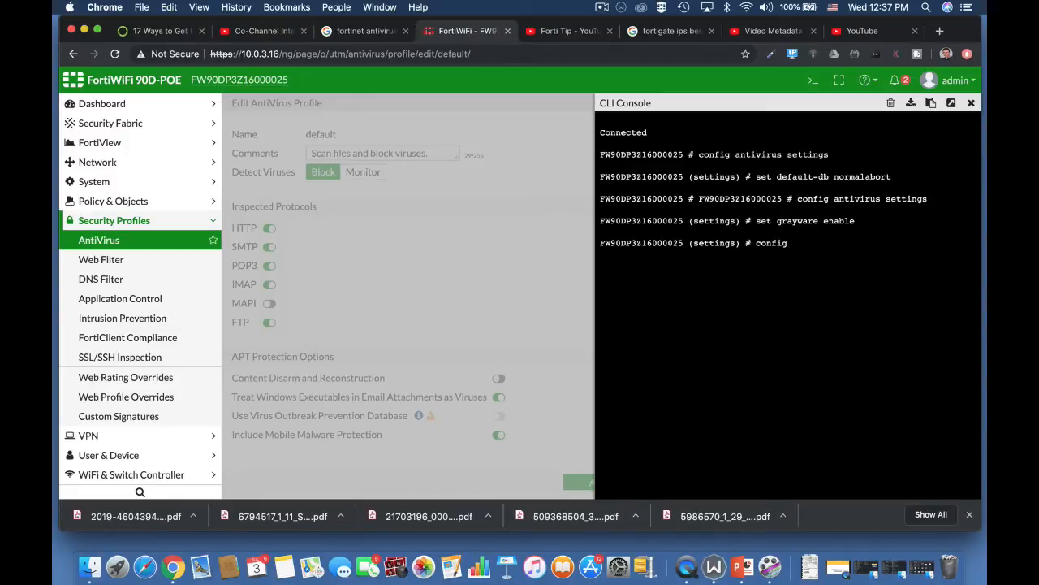
type("ant")
key("Tab")
key("BackSpace")
key("BackSpace")
key("BackSpace")
key("BackSpace")
key("BackSpace")
key("BackSpace")
key("BackSpace")
key("BackSpace")
key("BackSpace")
key("BackSpace")
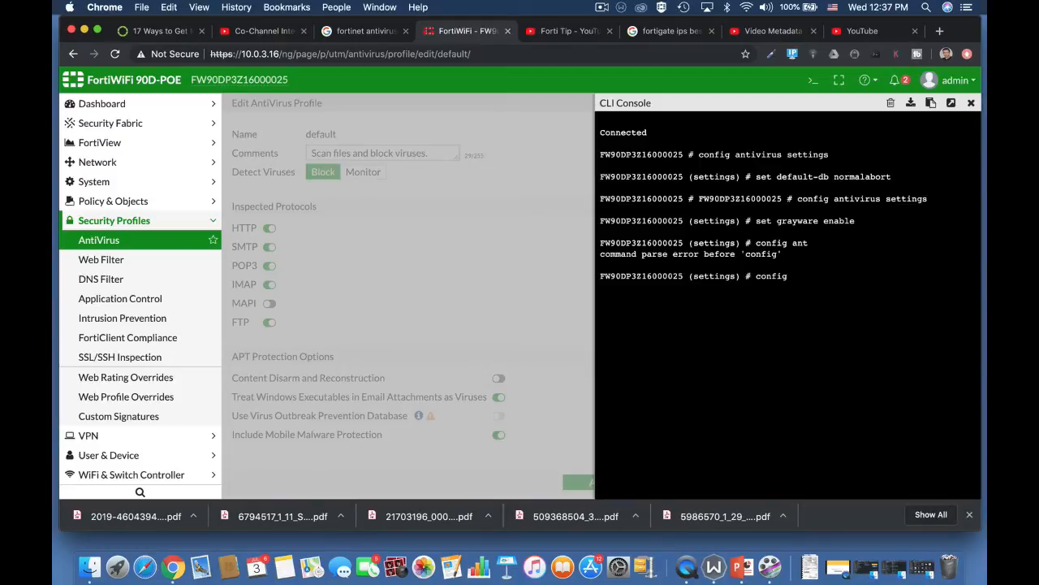
type("abort")
key("Return")
key("Return")
key("Return")
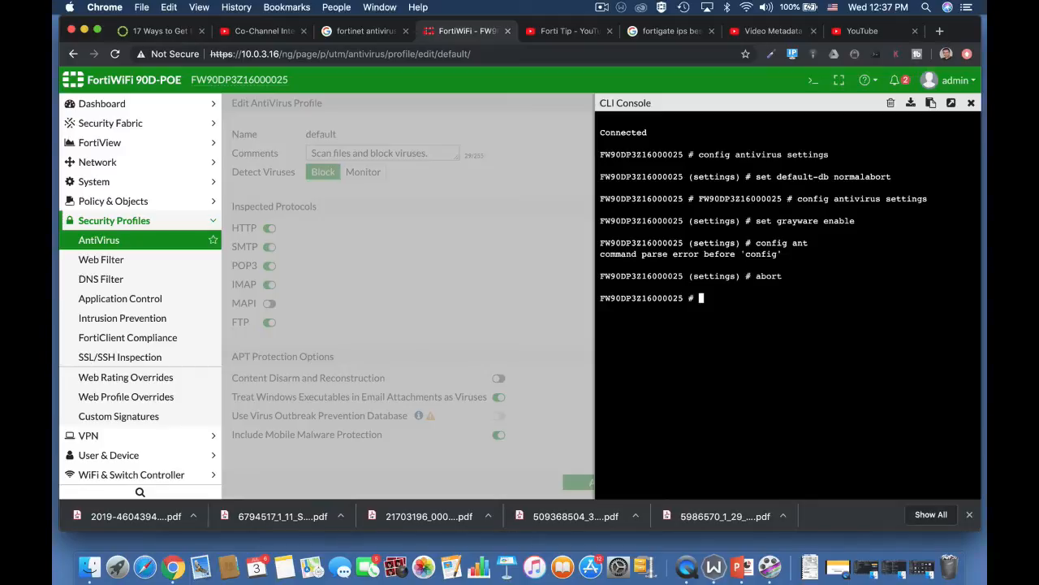
type("conf")
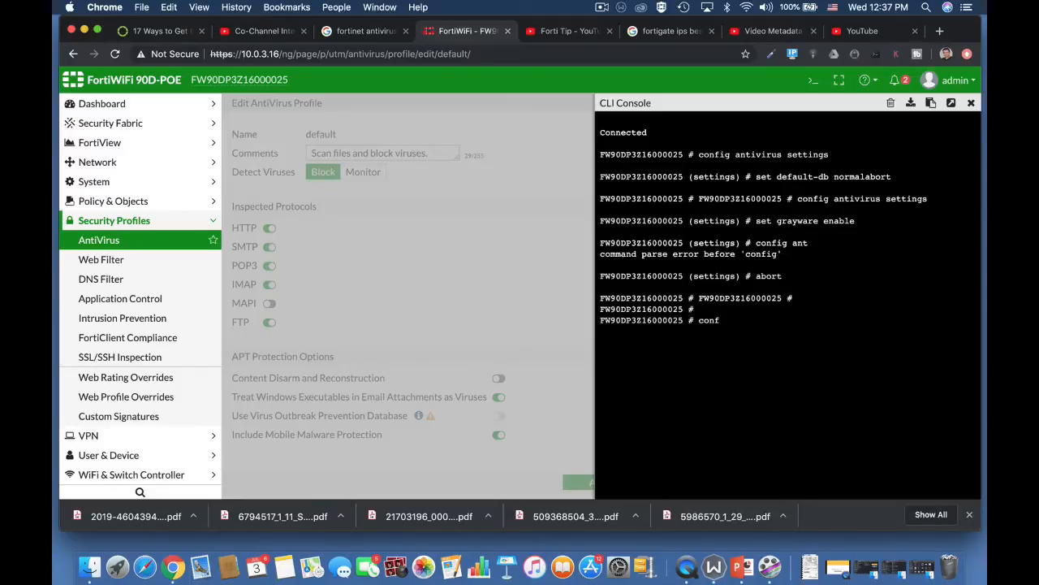
type("ig antivirus heuristic")
key("Return")
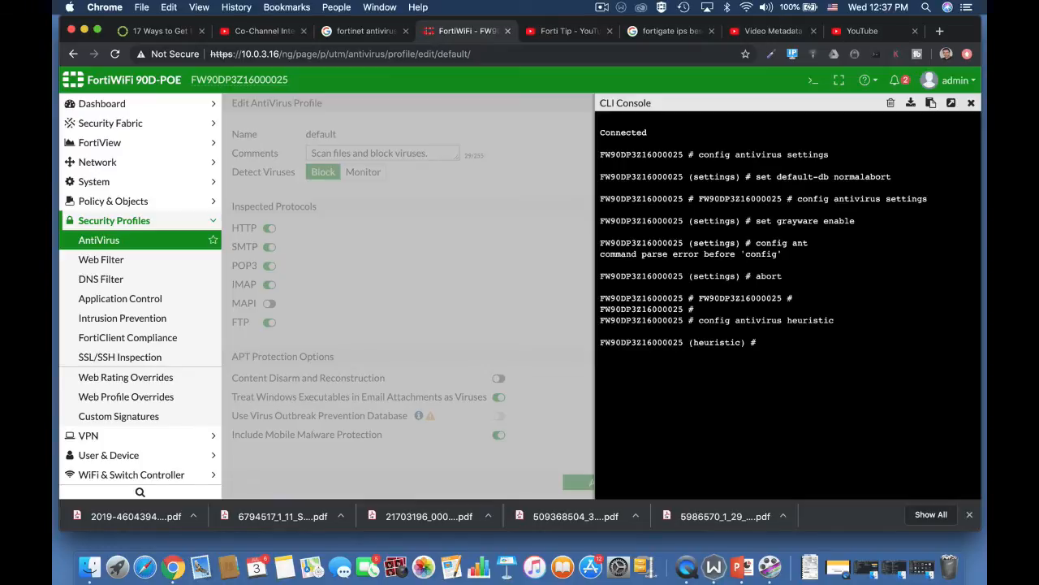
Step: At the heuristic prompt, change the mode from pass to block
type("set mode pass")
key("Tab")
key("Tab")
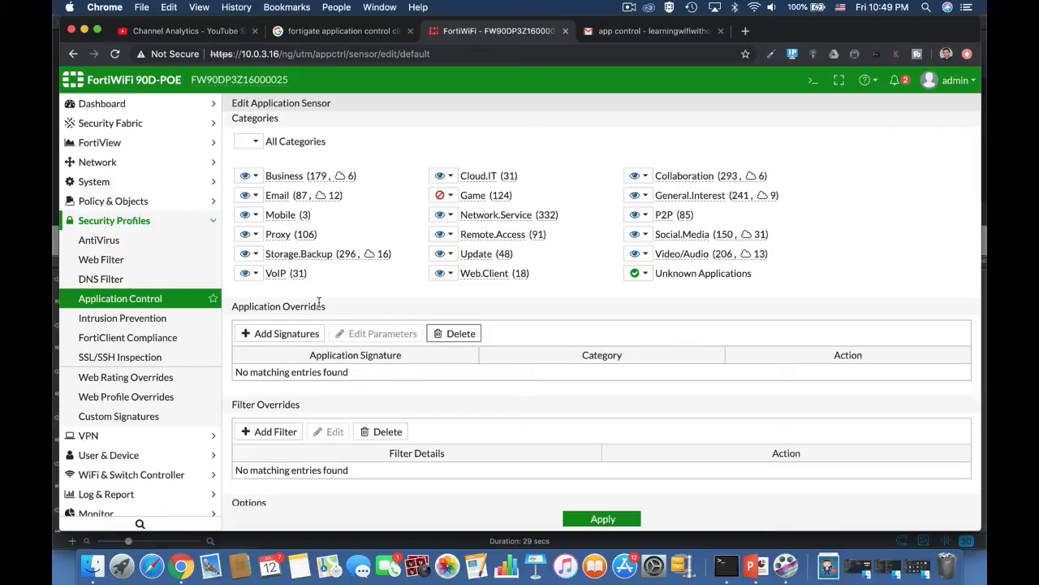
left_click(273, 431)
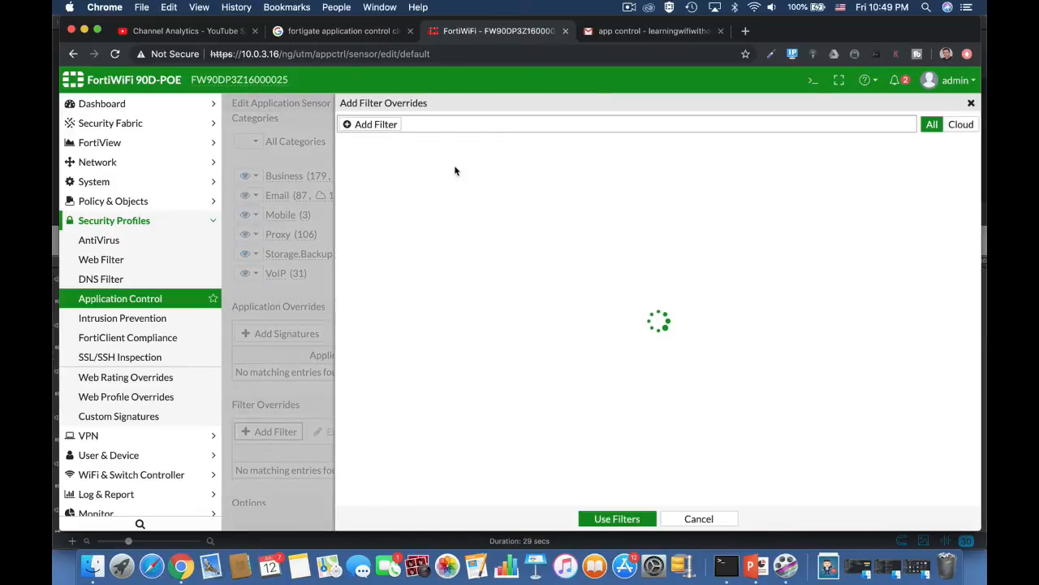
left_click(379, 124)
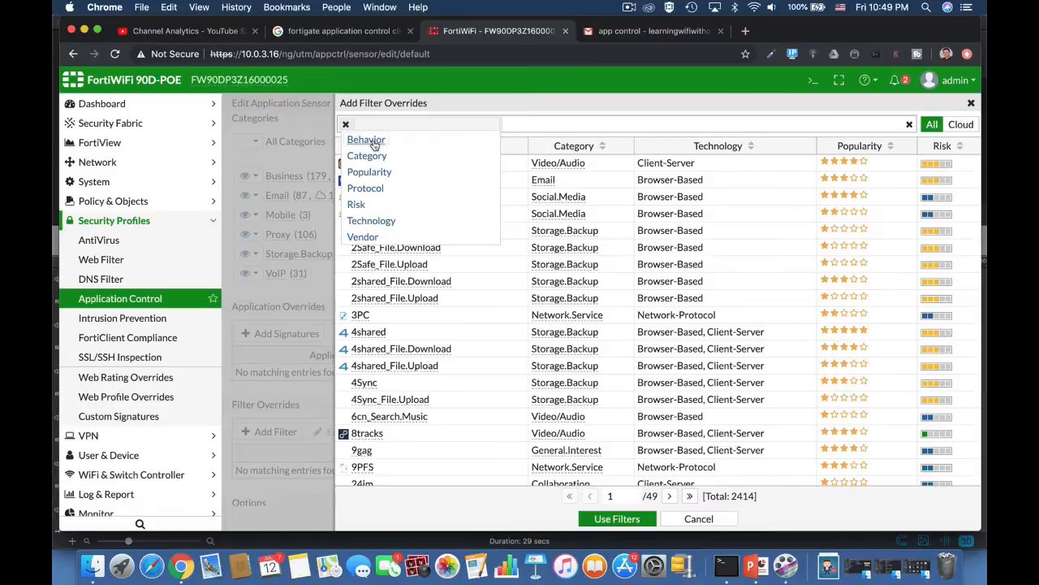
left_click(367, 140)
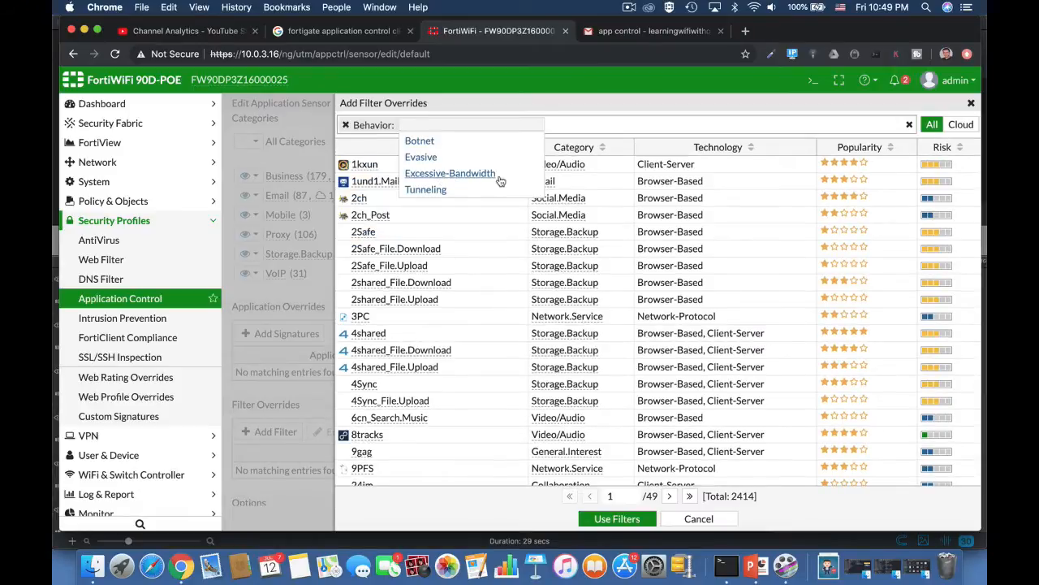
left_click(687, 520)
left_click(699, 519)
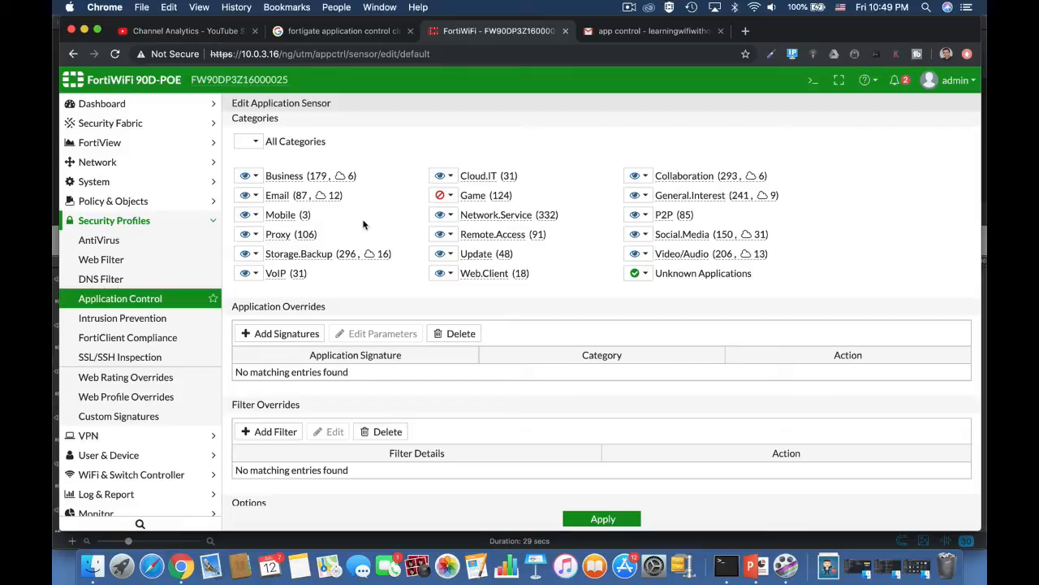
left_click(451, 197)
left_click(461, 247)
Step: Filter signatures by name to Battlefield.Game, select it, and add it as an override
left_click(286, 333)
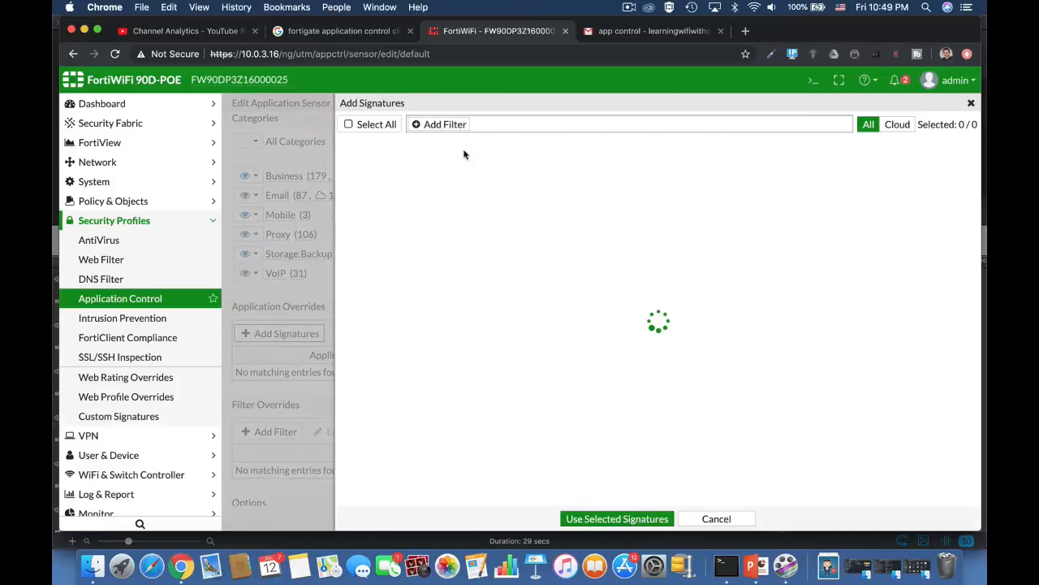
left_click(436, 124)
left_click(428, 188)
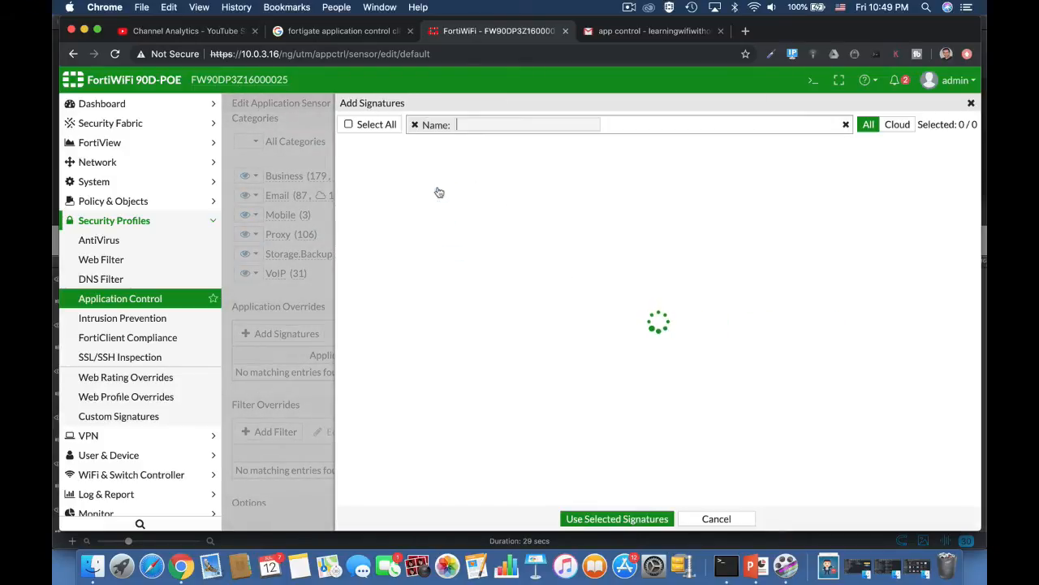
type("bat")
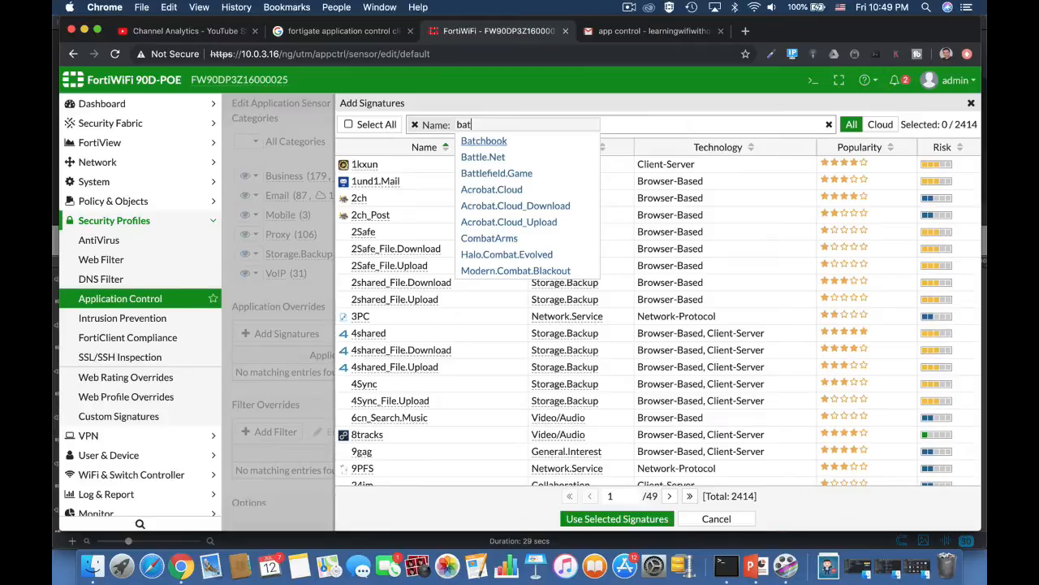
left_click(510, 173)
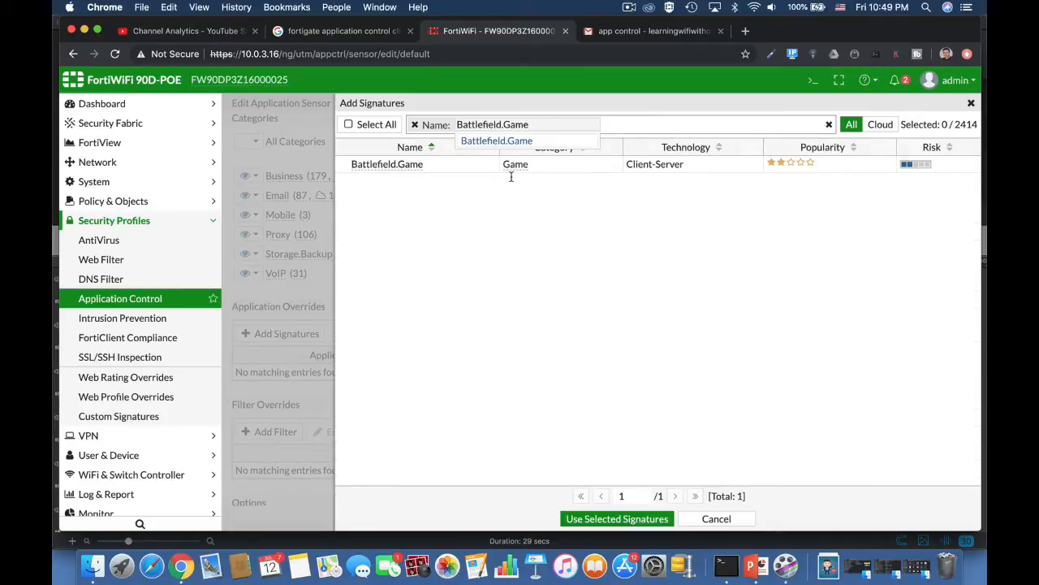
left_click(597, 232)
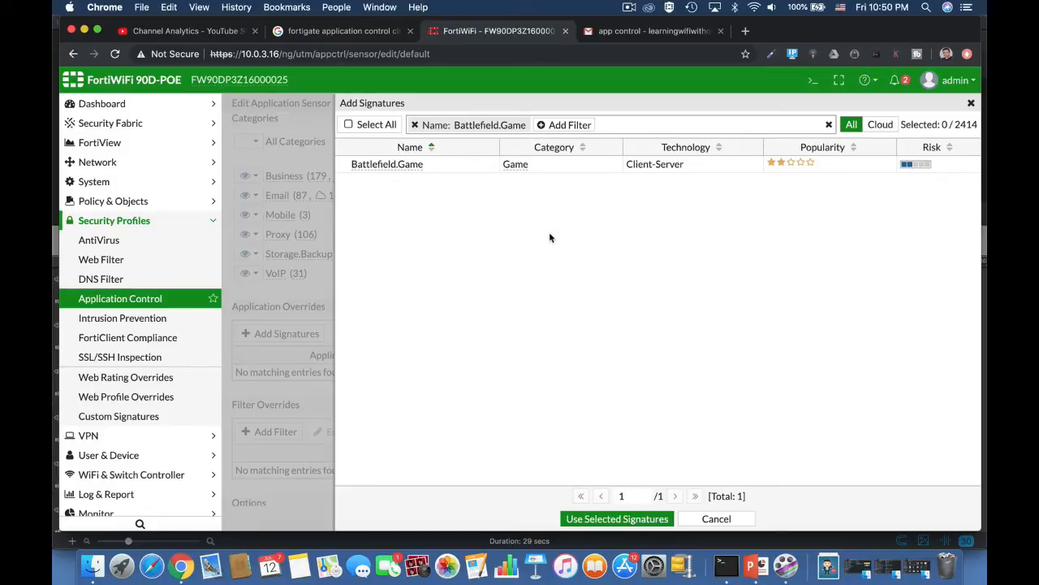
left_click(391, 165)
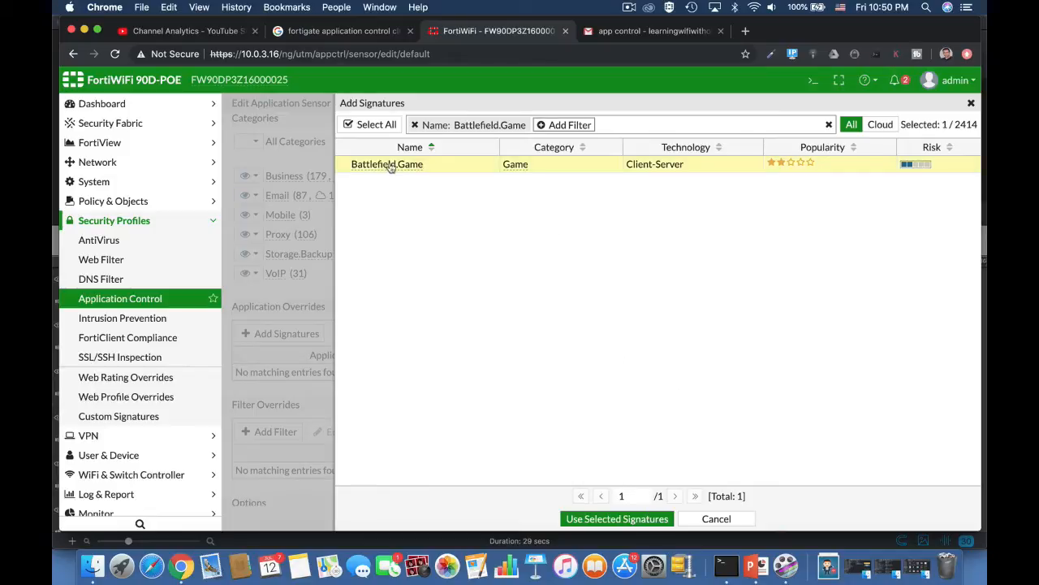
left_click(625, 519)
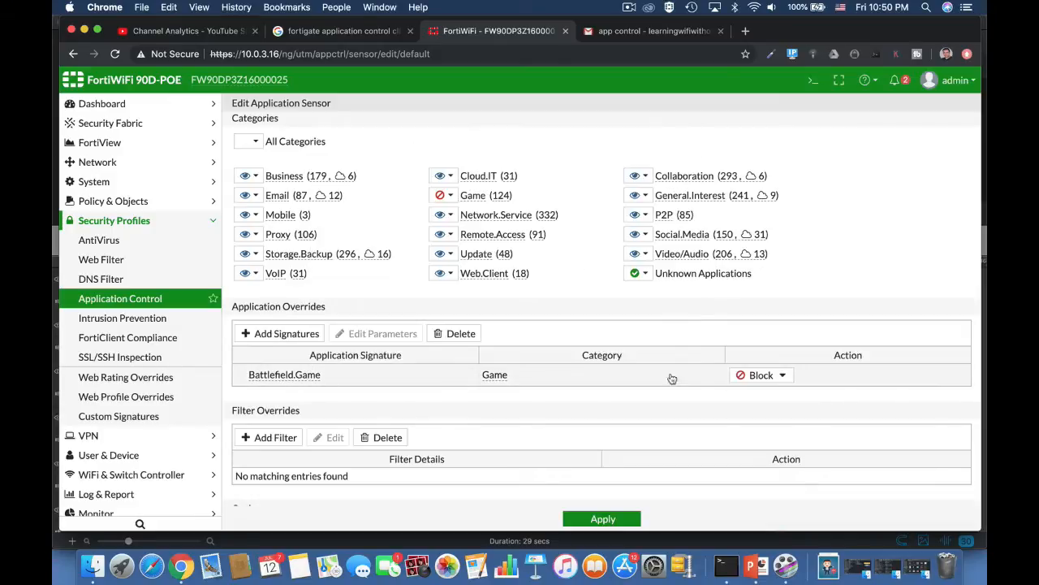
Step: Set the Battlefield.Game override action to Allow, then change it to Monitor
left_click(761, 376)
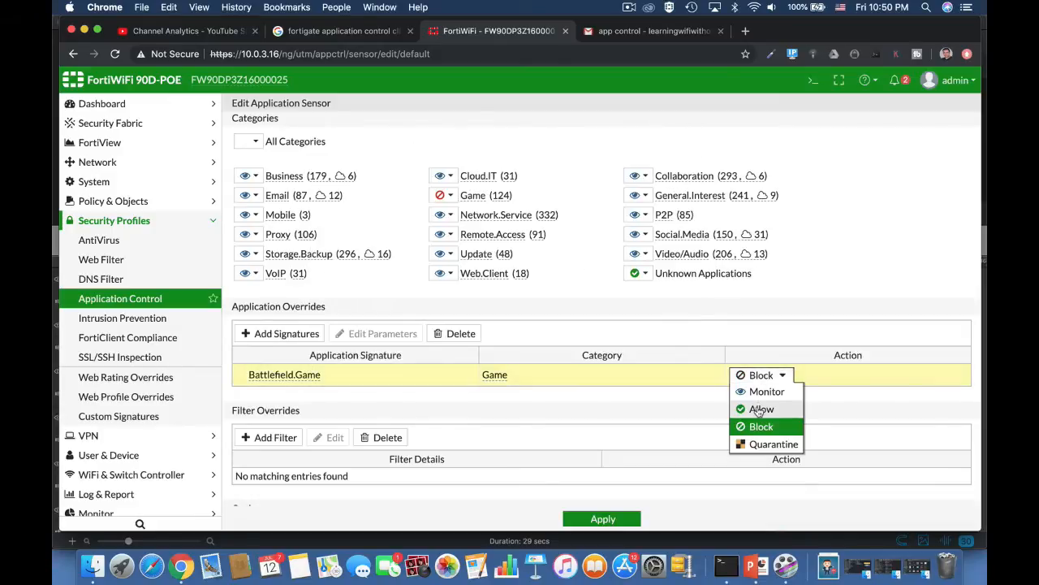
left_click(758, 410)
left_click(761, 375)
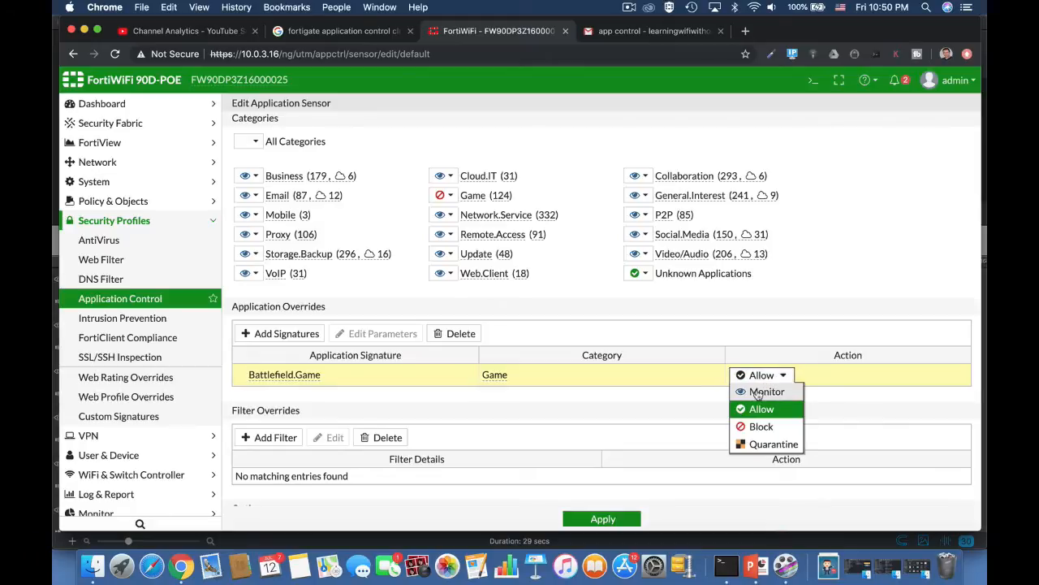
left_click(757, 390)
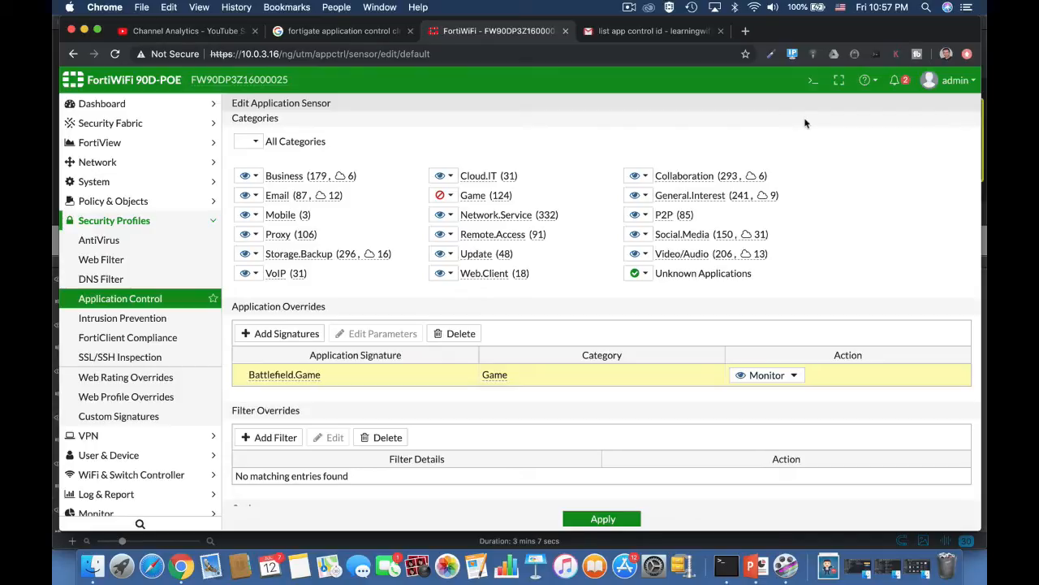
Step: In the CLI Console, create application list 0 and enter its entries configuration
left_click(812, 79)
type("config application list")
key("Return")
type("edit 0")
key("Return")
type("config en")
key("Return")
Step: Create entry 0 and page through application IDs with 'set application ?'
type("edit ")
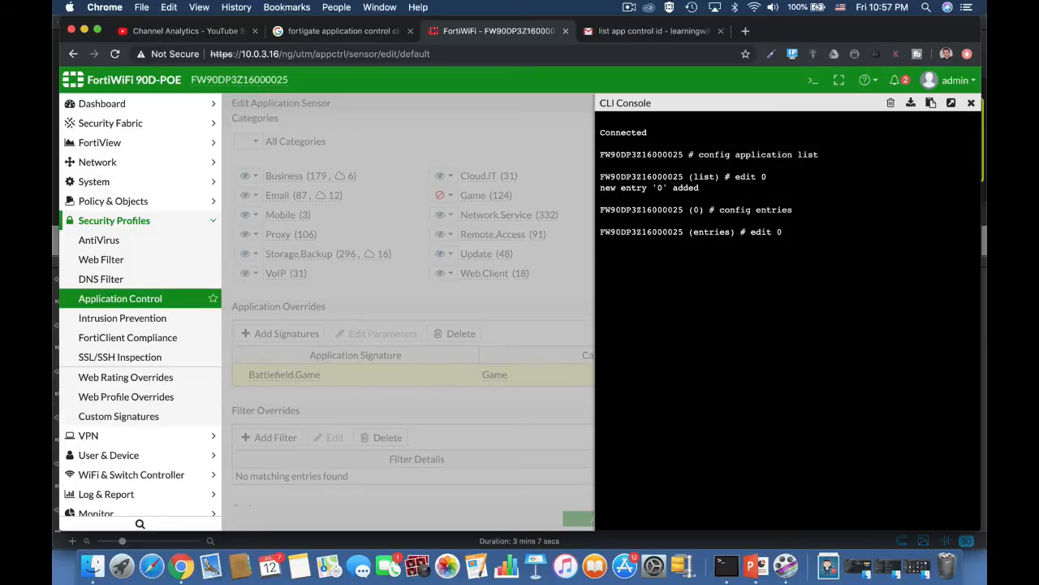
type("0")
key("Return")
type("set a")
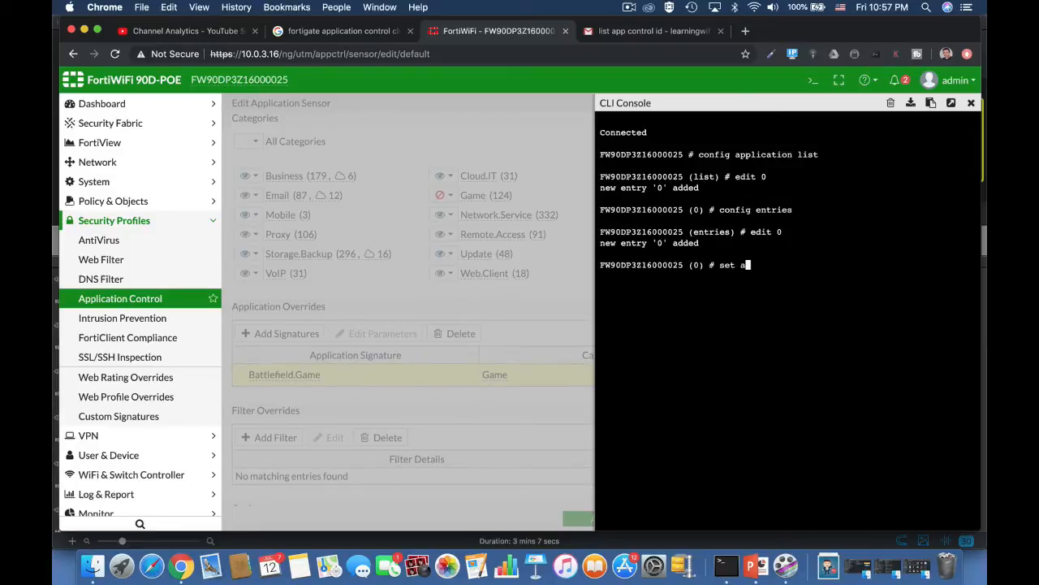
type("pplication ?")
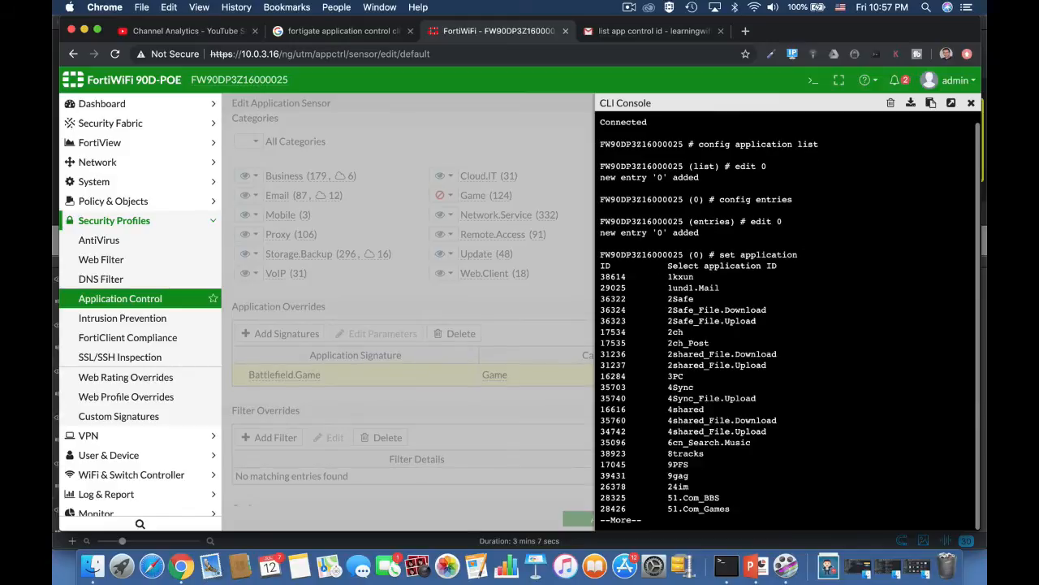
key("space")
key("space")
key("space")
key("space")
key("space")
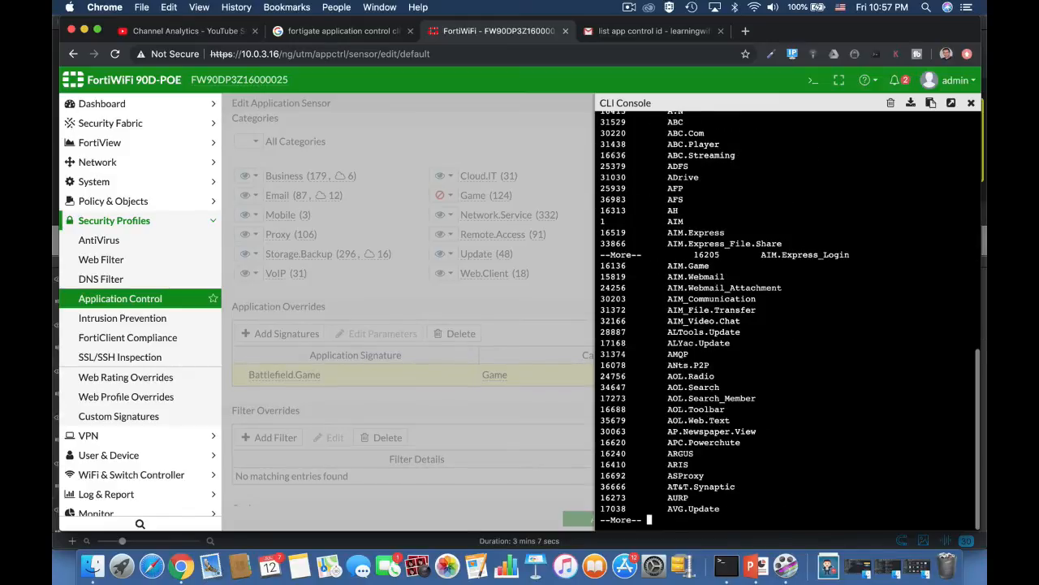
key("space")
key("space")
key("space")
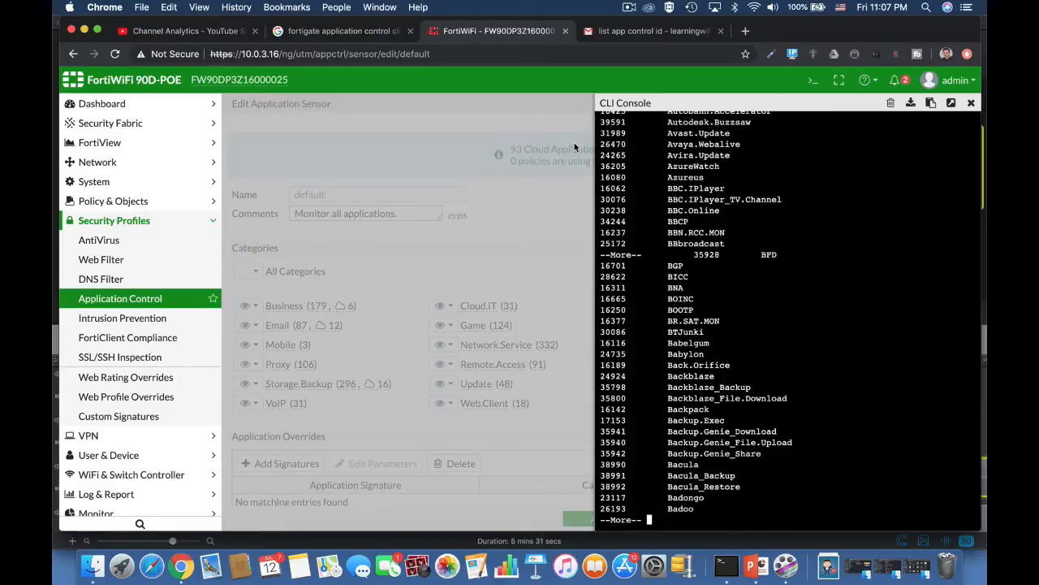
Step: Close the console, create a new application sensor named 'Gaming', and open Add Signatures
left_click(971, 104)
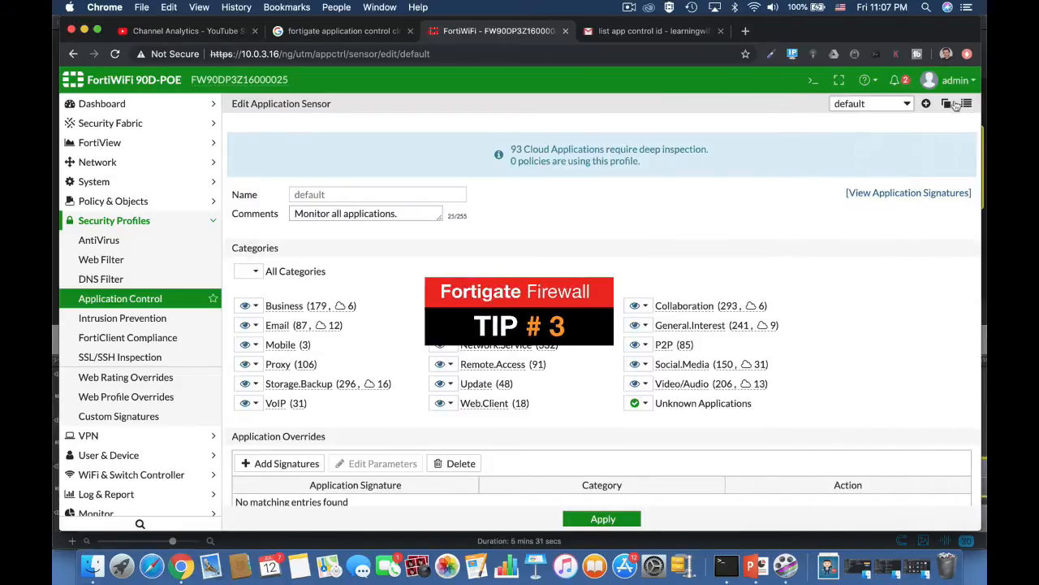
left_click(926, 104)
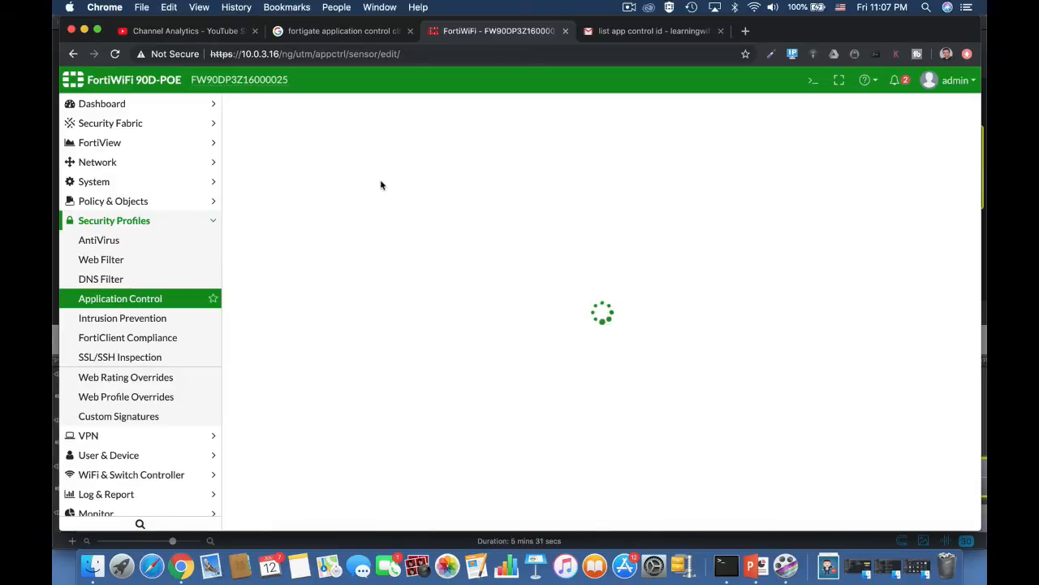
left_click(311, 192)
type("Fame")
key("BackSpace")
type("ing")
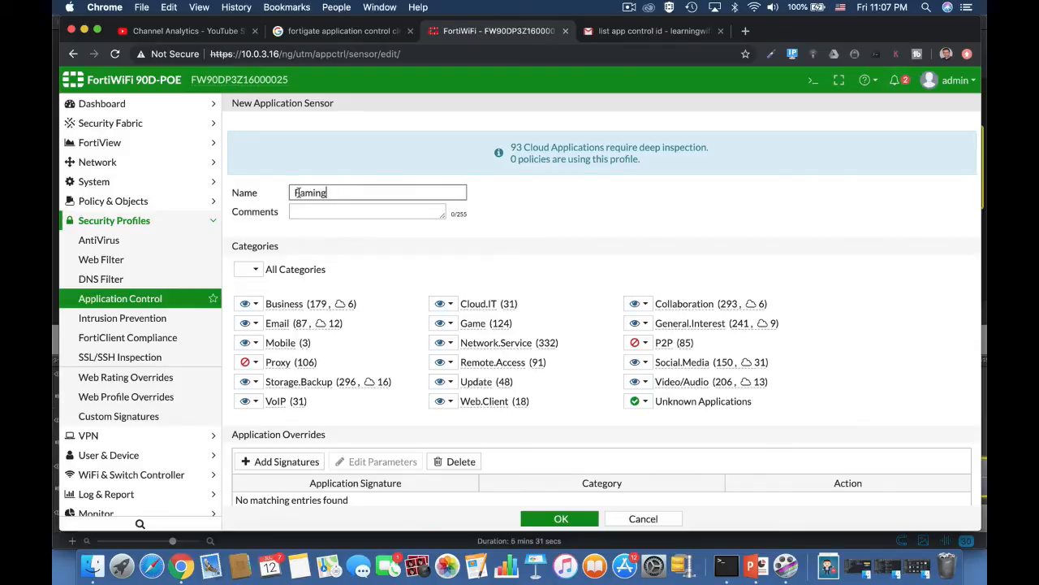
left_click_drag(300, 194, 285, 195)
type("G")
scroll(396, 351, "down", 3)
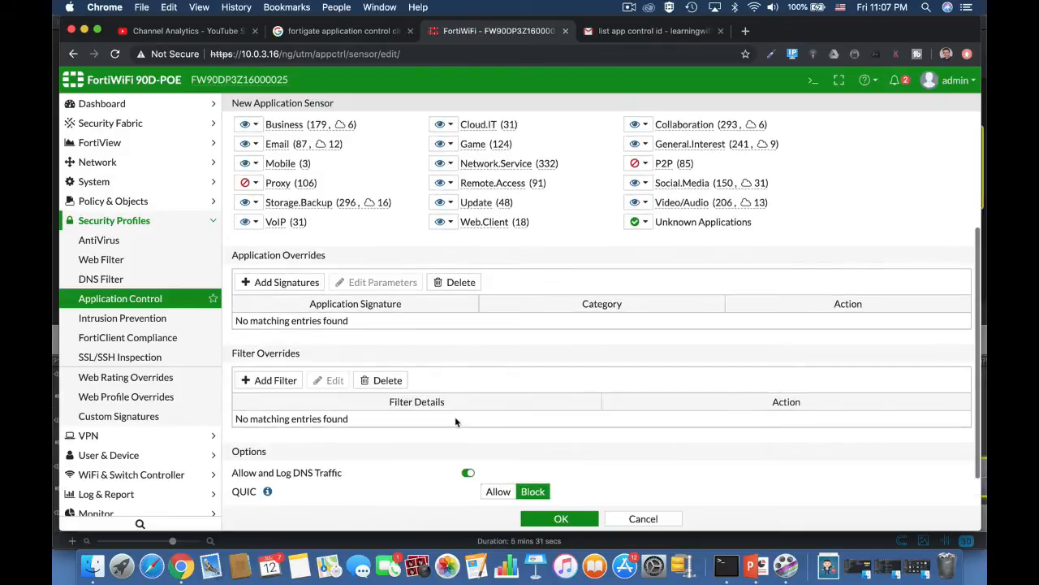
left_click(294, 282)
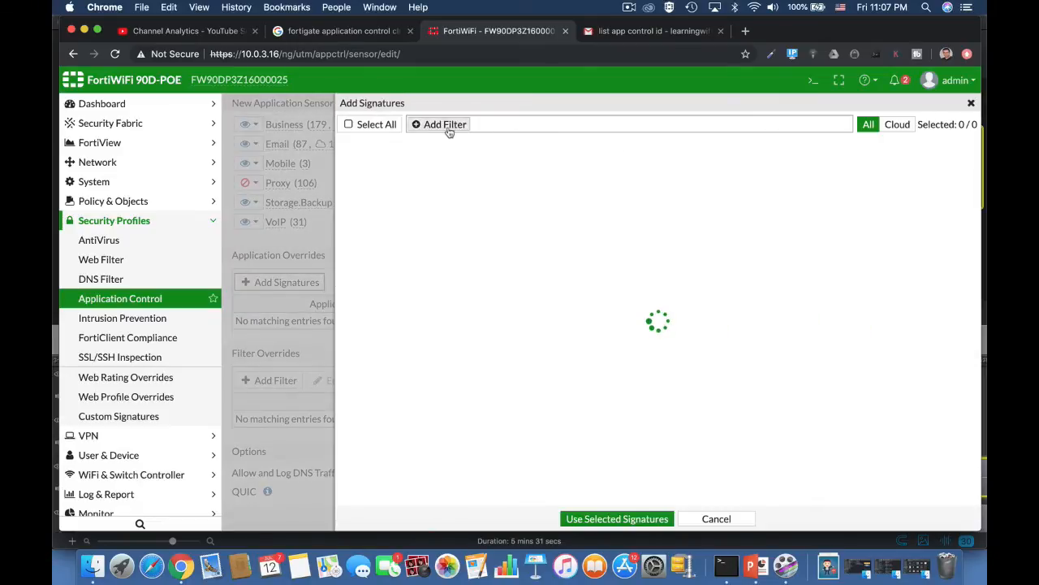
Step: Filter signatures by name to Battlefield.Game and add it to the Gaming overrides
left_click(448, 127)
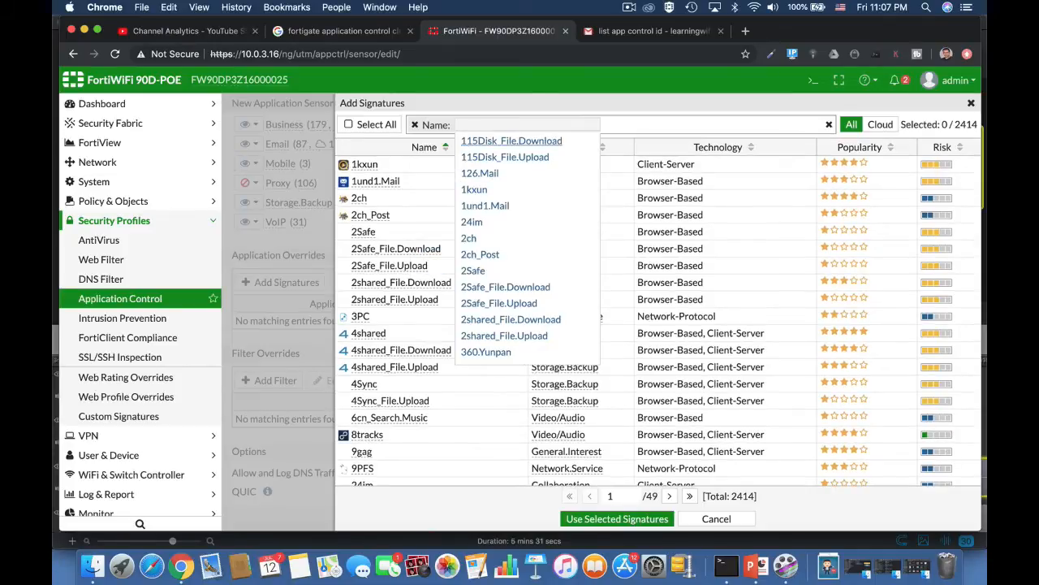
type("batta")
key("BackSpace")
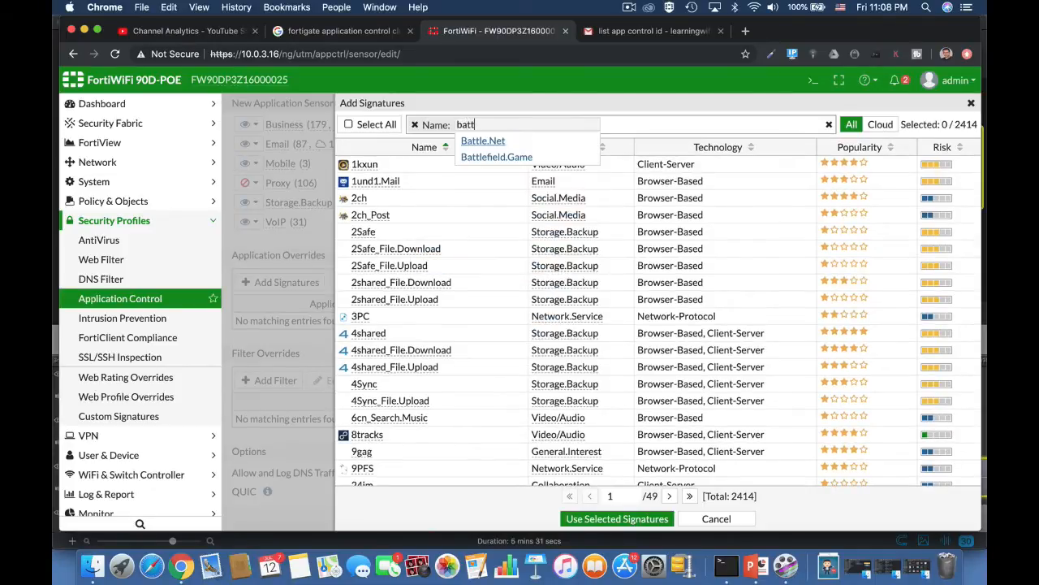
left_click(484, 155)
left_click(407, 167)
left_click(628, 517)
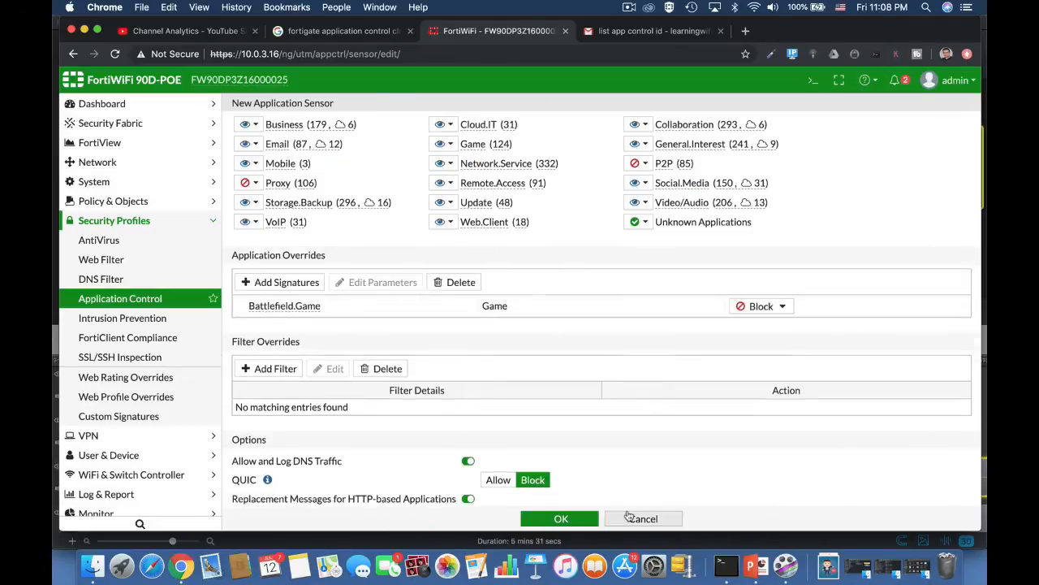
Step: Set Battlefield.Game to Allow, block the Game category, and save the sensor
left_click(767, 325)
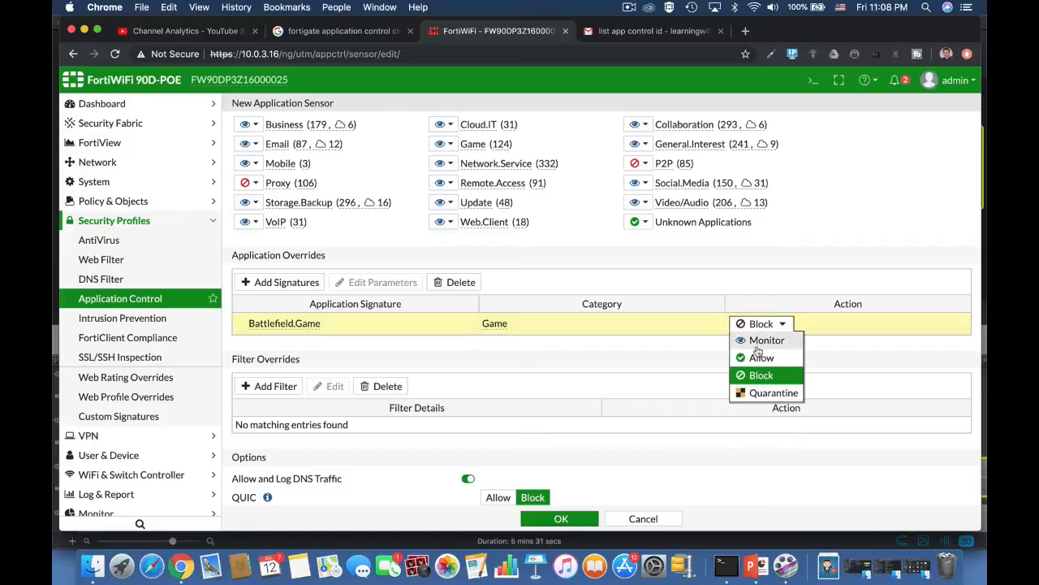
left_click(760, 357)
left_click(445, 143)
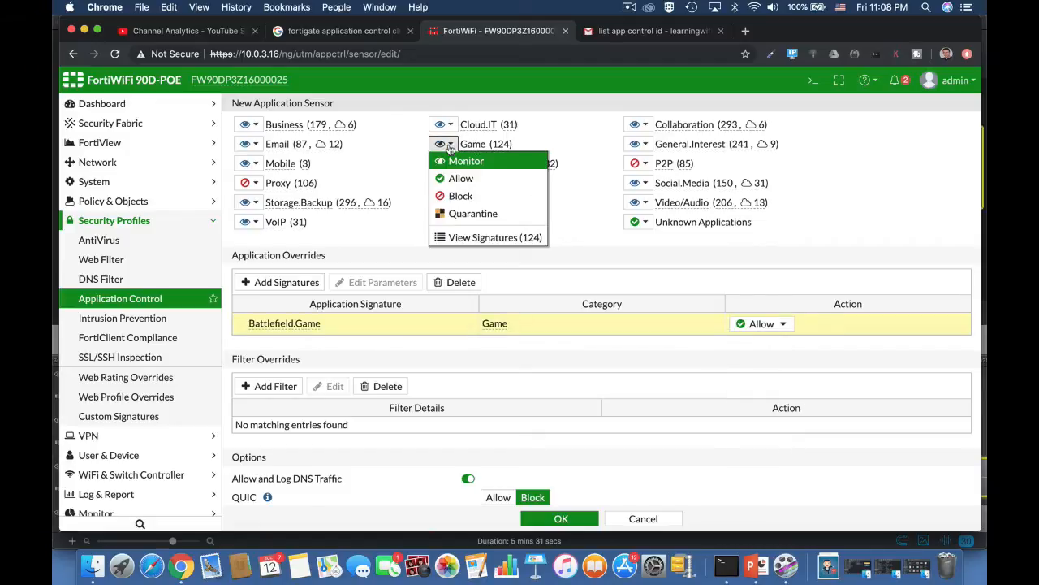
left_click(455, 194)
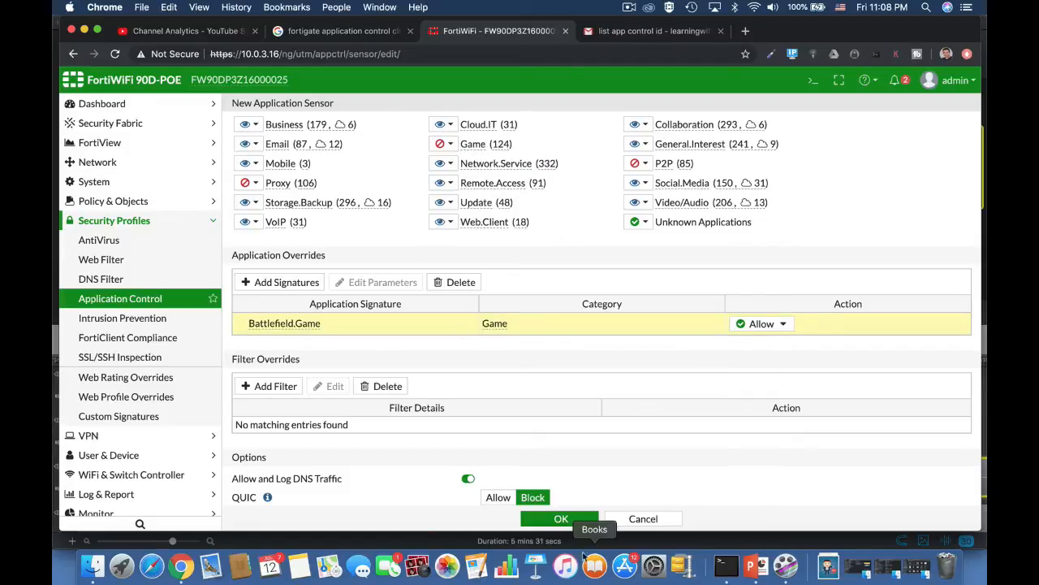
left_click(562, 523)
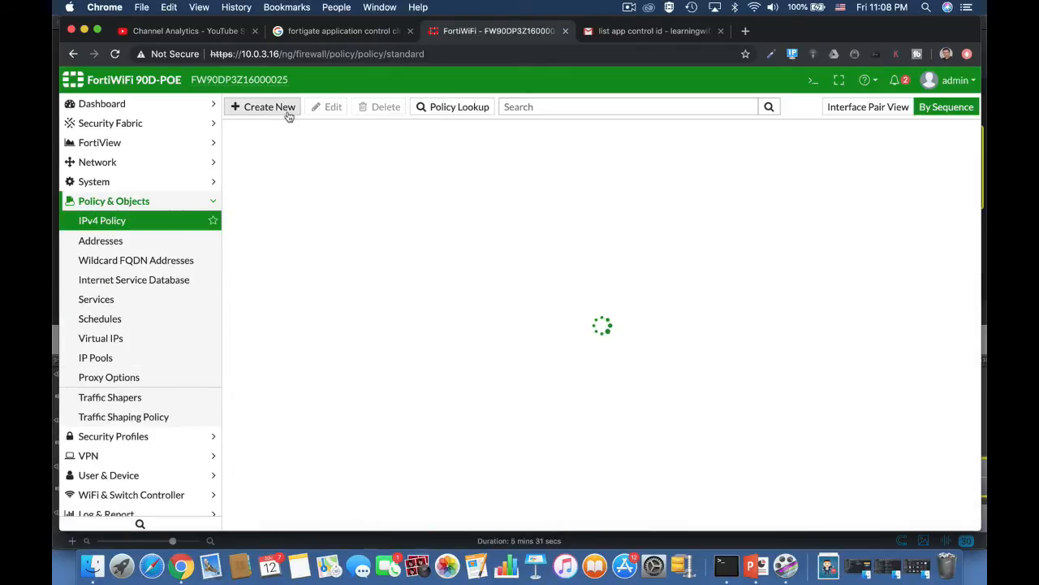
Step: Start a new IPv4 policy with Application Control set to Gaming, then go to Application Control settings
left_click(287, 108)
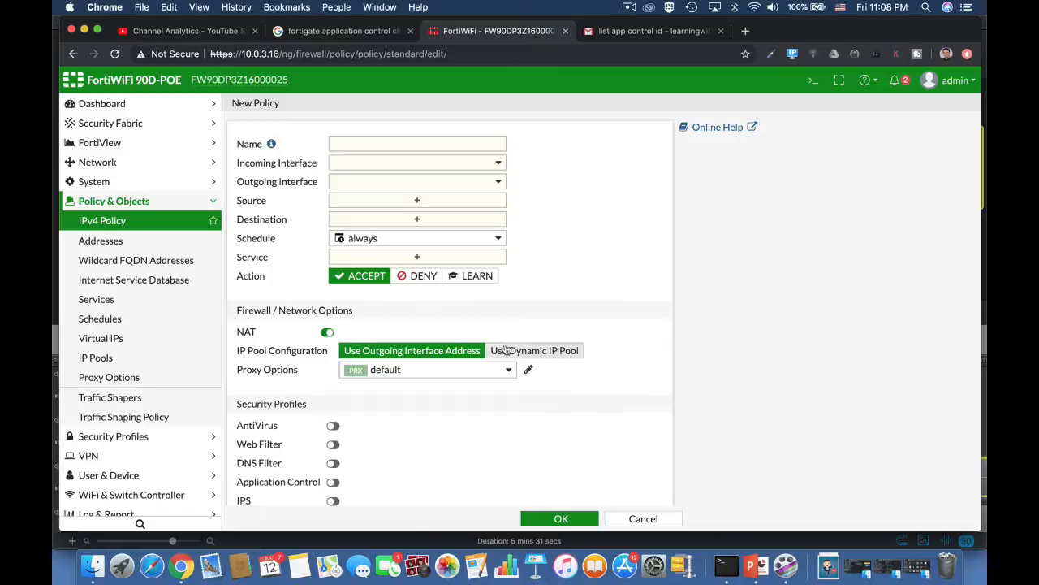
scroll(441, 447, "down", 3)
left_click(333, 352)
left_click(395, 353)
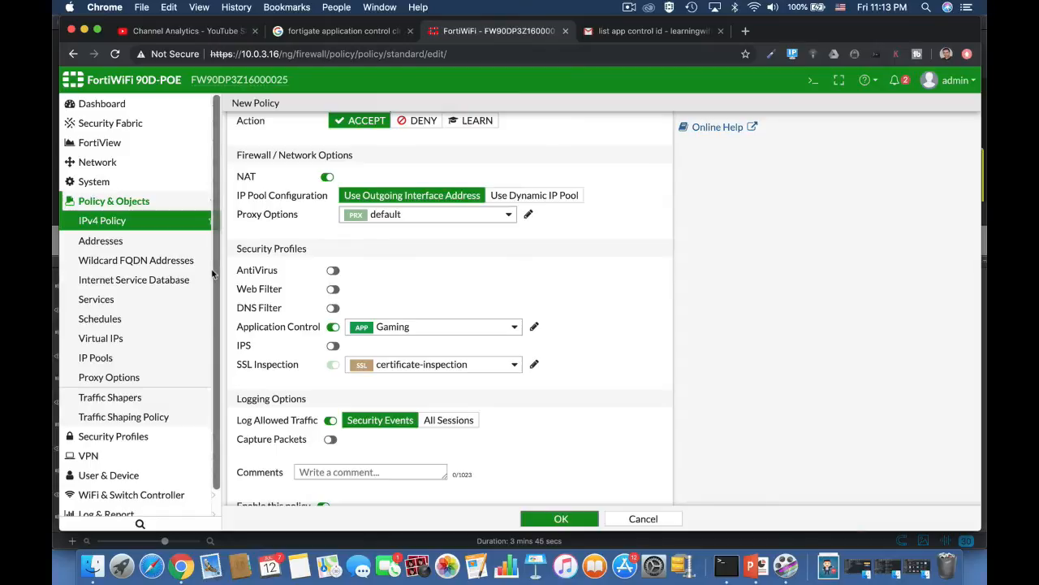
left_click(144, 437)
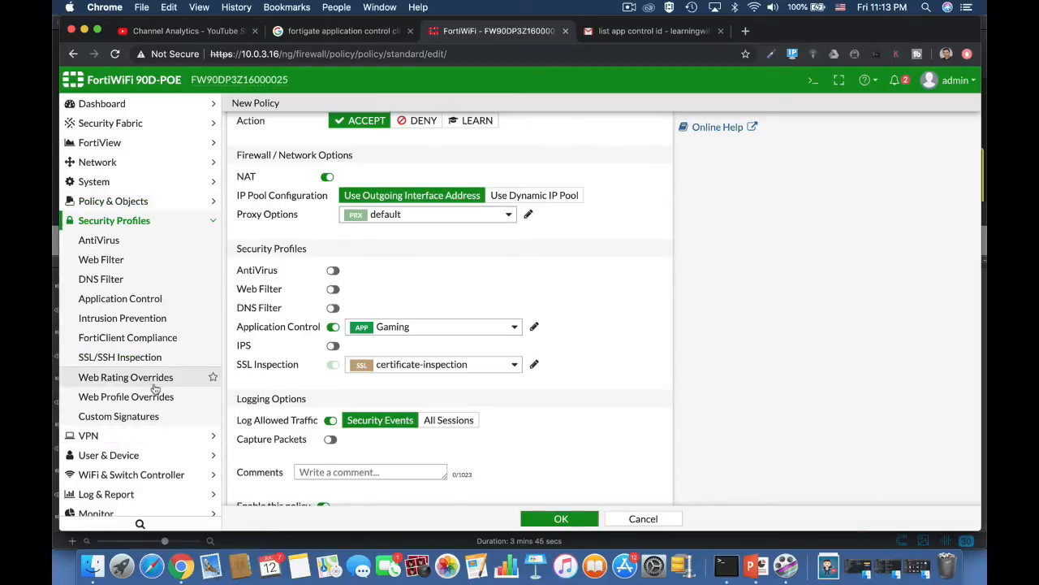
left_click(122, 298)
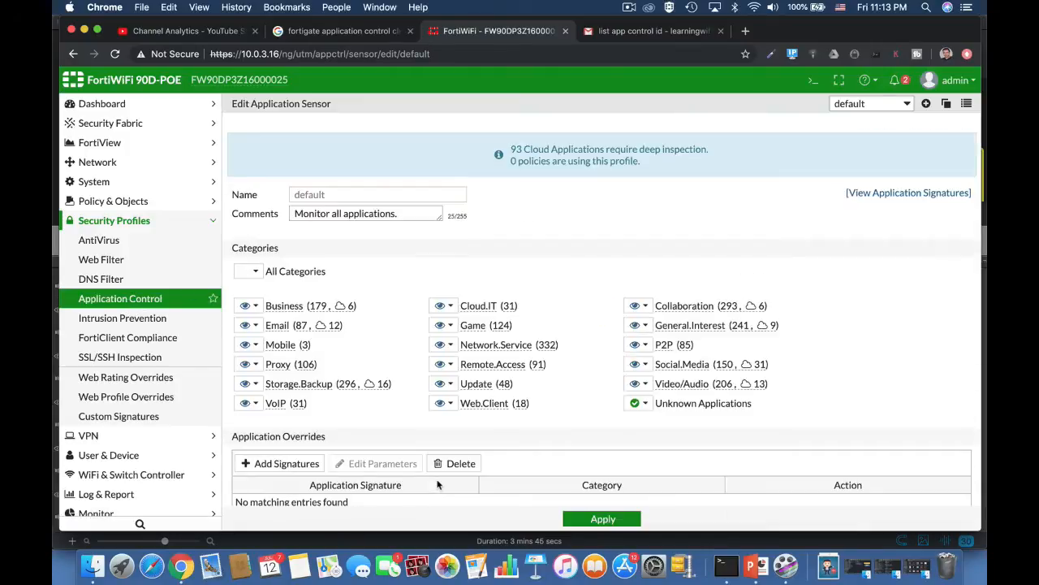
scroll(437, 485, "down", 5)
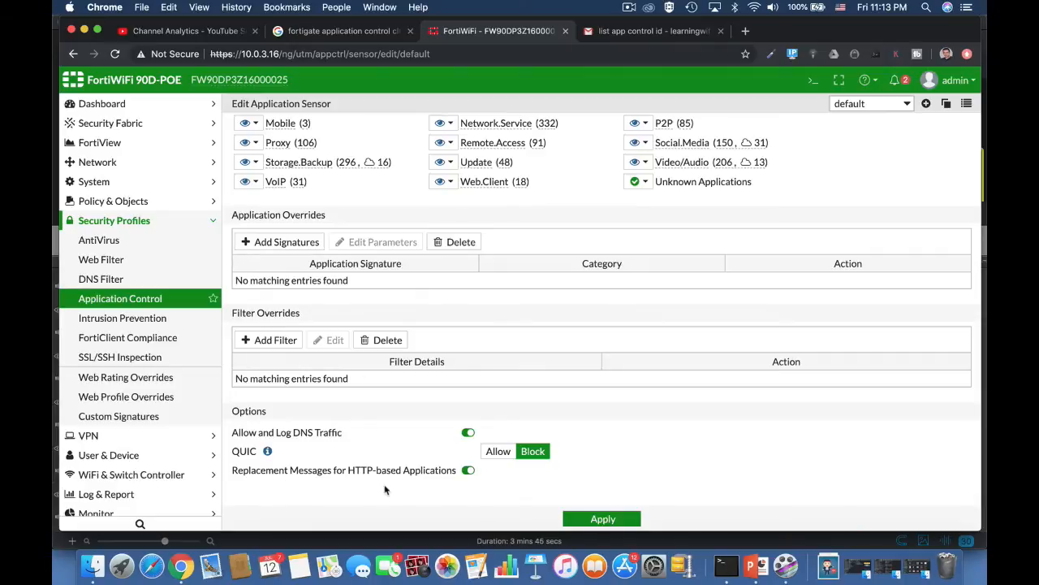
left_click(468, 471)
left_click(467, 472)
left_click(468, 472)
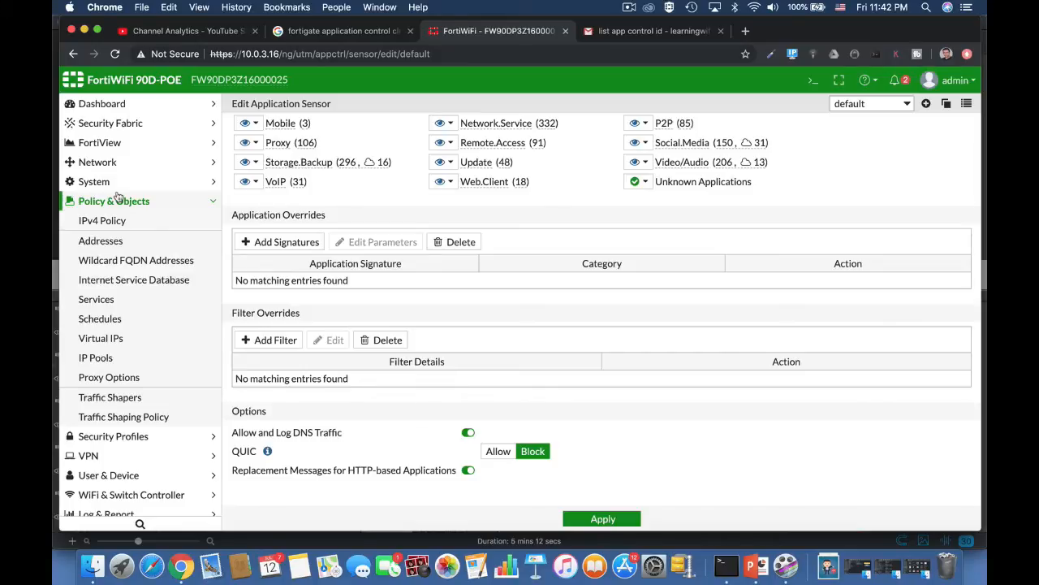
Step: Start a traffic shaping policy matching the Video/Audio category and search applications for 'netf'
left_click(133, 399)
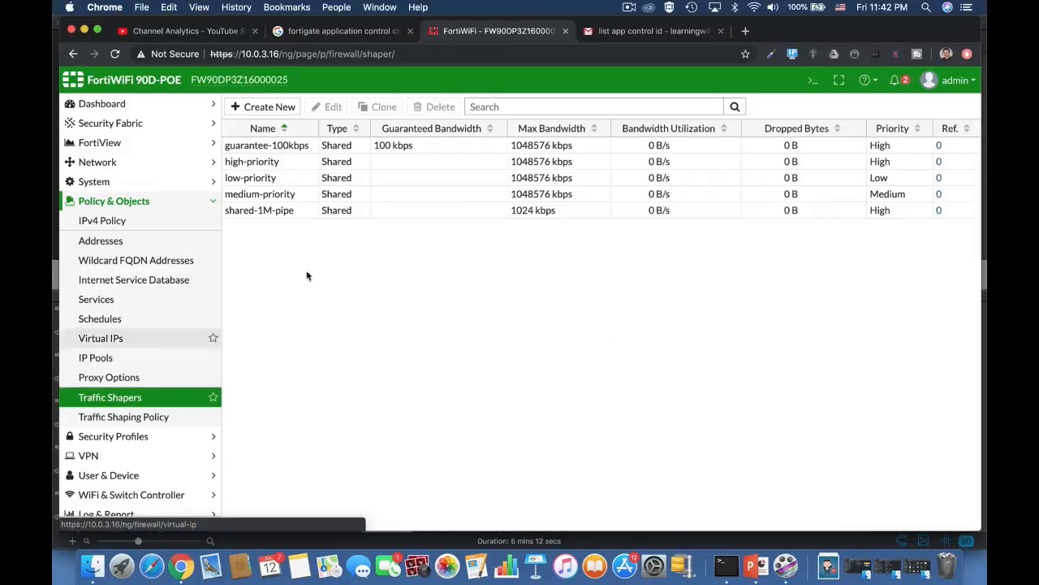
left_click(130, 419)
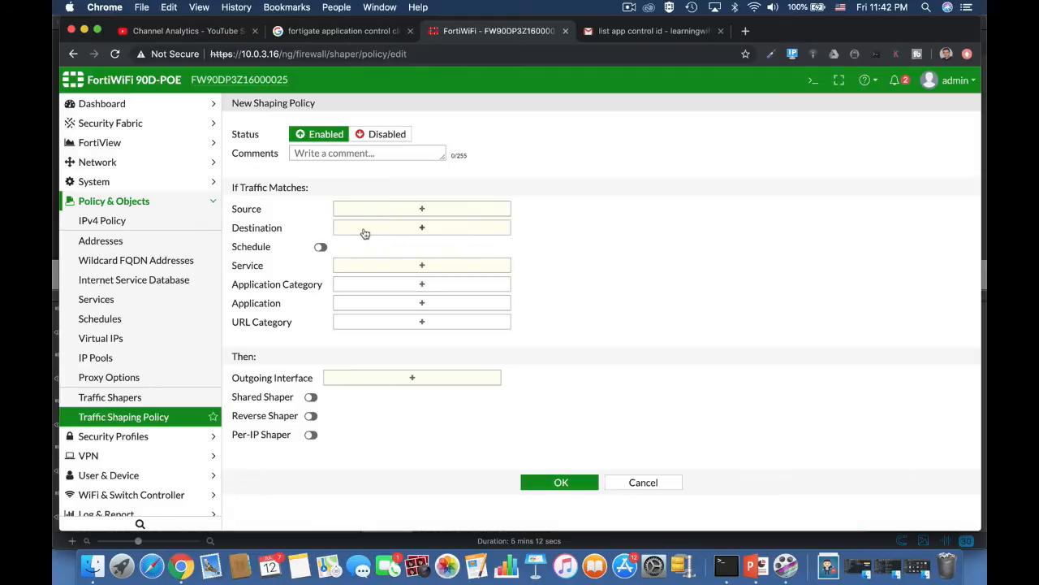
left_click(337, 286)
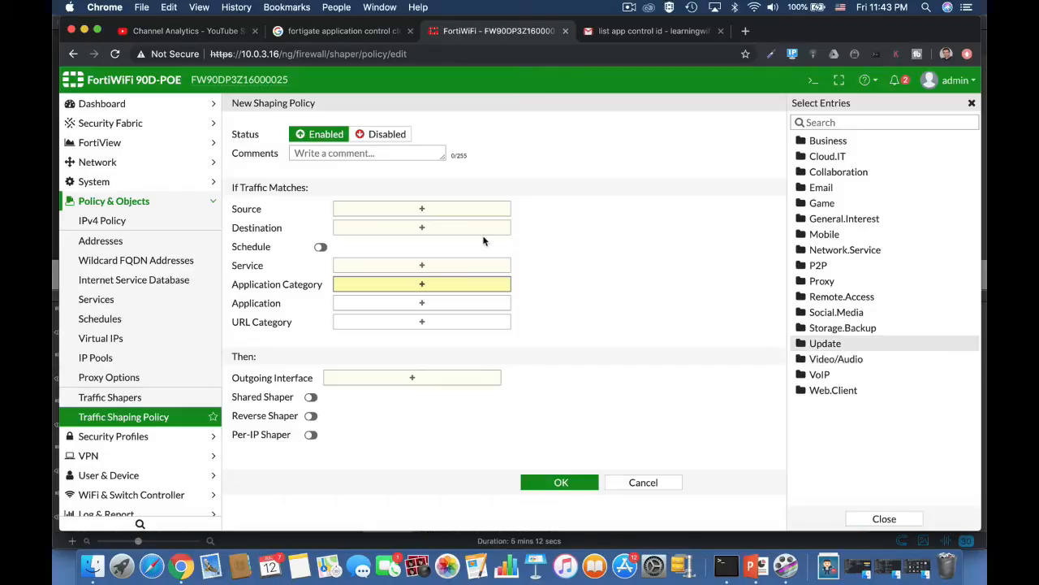
left_click(809, 362)
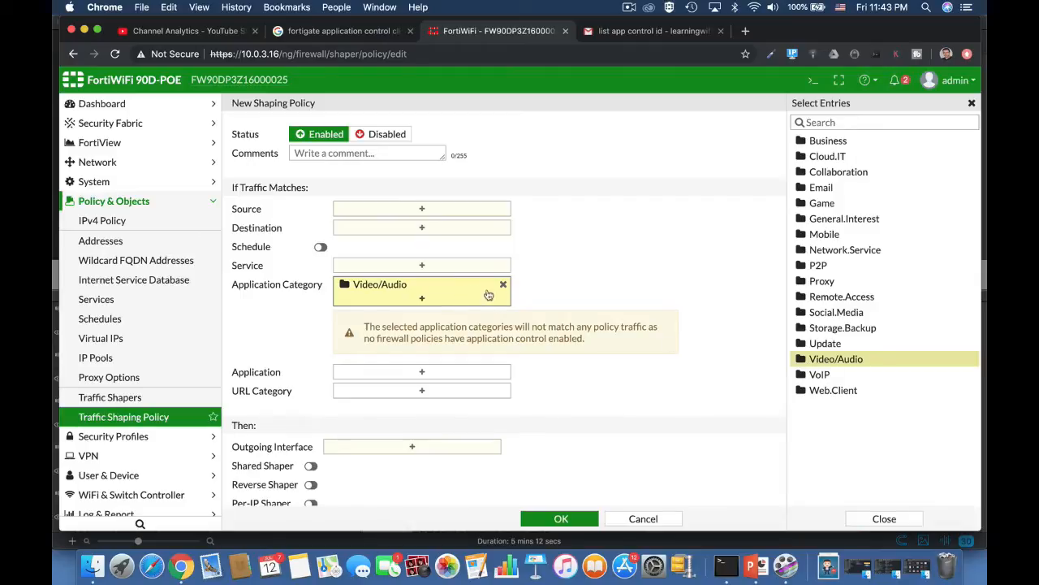
left_click(450, 378)
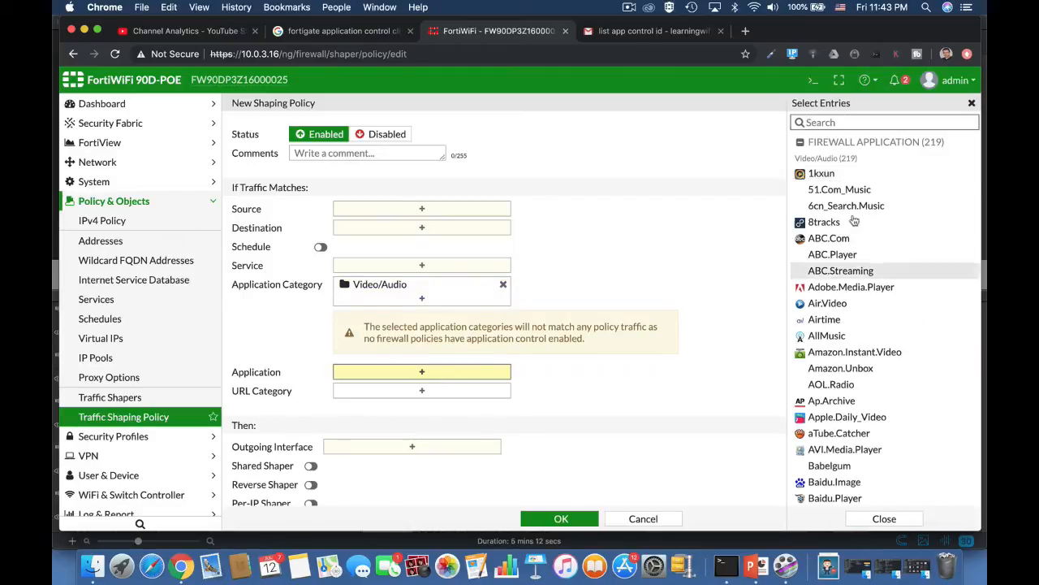
type("netf")
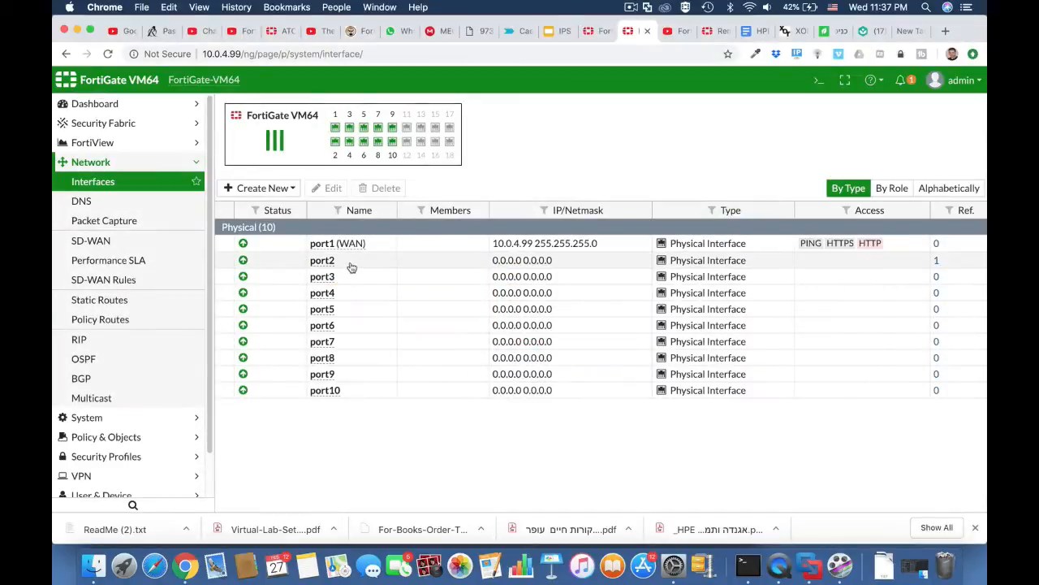
Step: Edit port2, giving it alias LAN and the LAN role
left_click(352, 267)
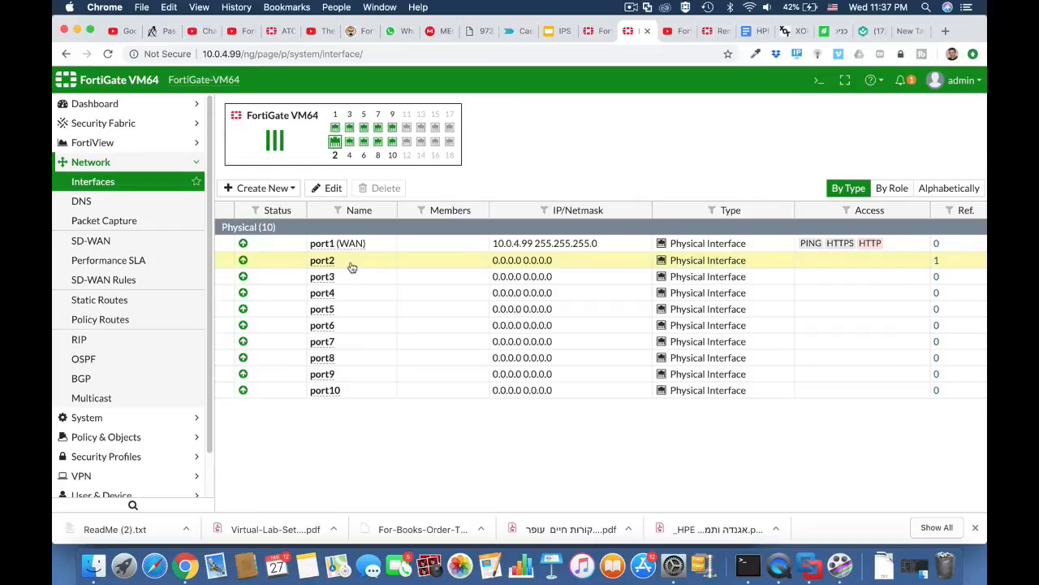
left_click(319, 190)
left_click(468, 155)
left_click(363, 202)
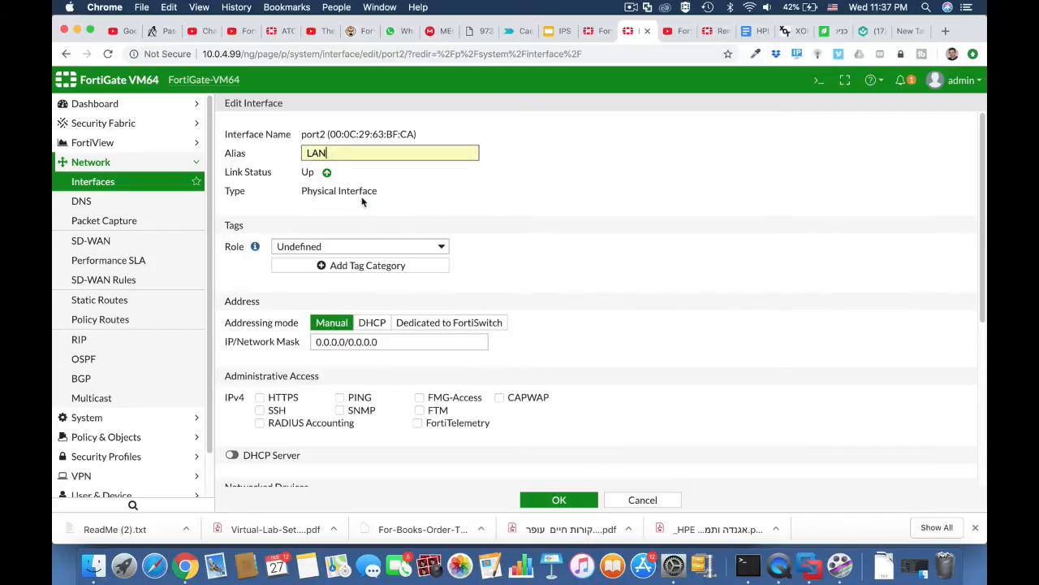
left_click(358, 242)
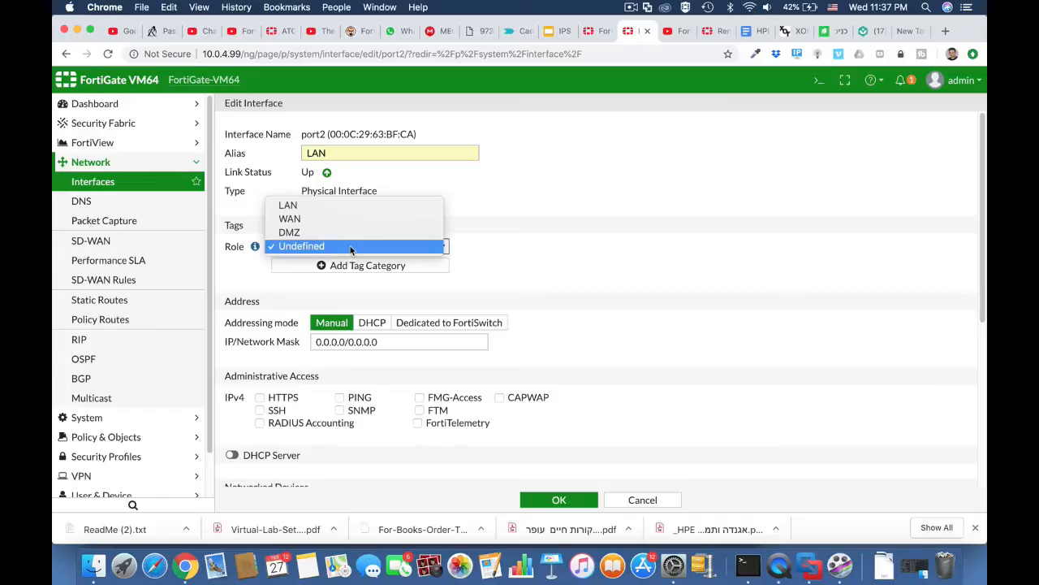
left_click(342, 203)
Step: Address port2 as 10.0.5.1/255.255.255.0 with PING access and DHCP server, and save
double_click(345, 342)
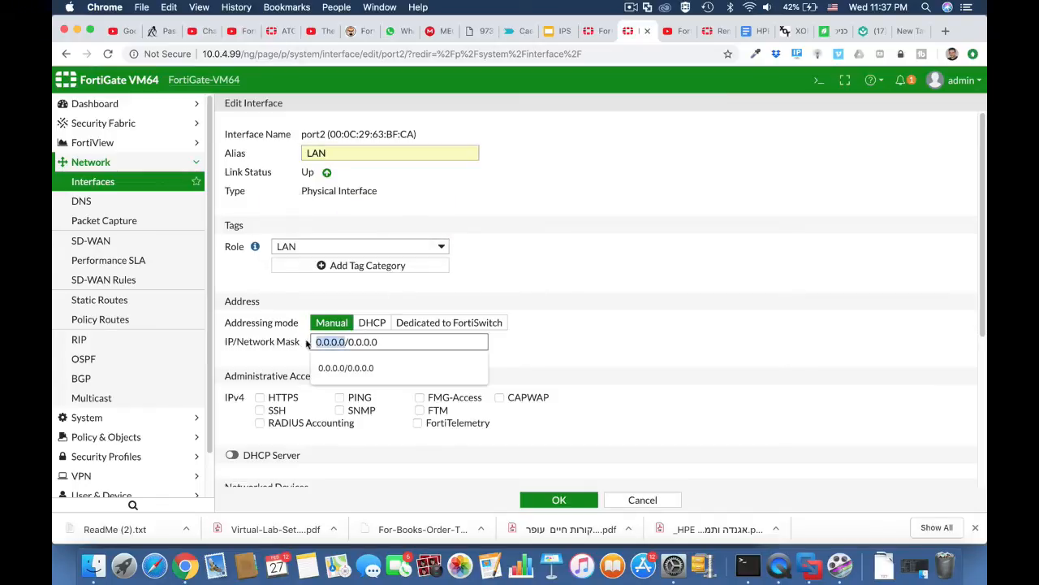
type("10.0.5.")
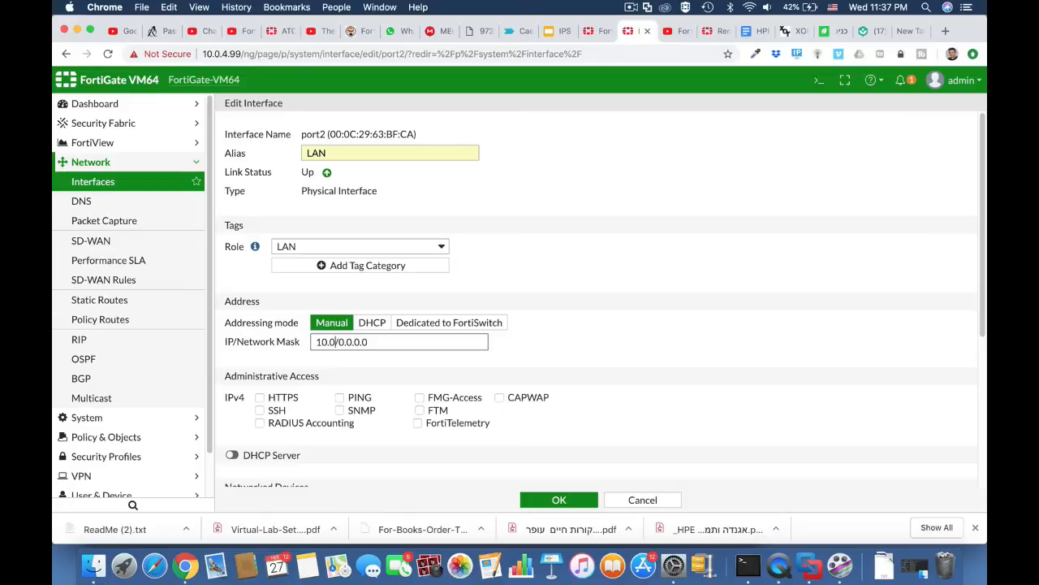
type("1")
left_click_drag(353, 342, 396, 342)
type("255.255.255")
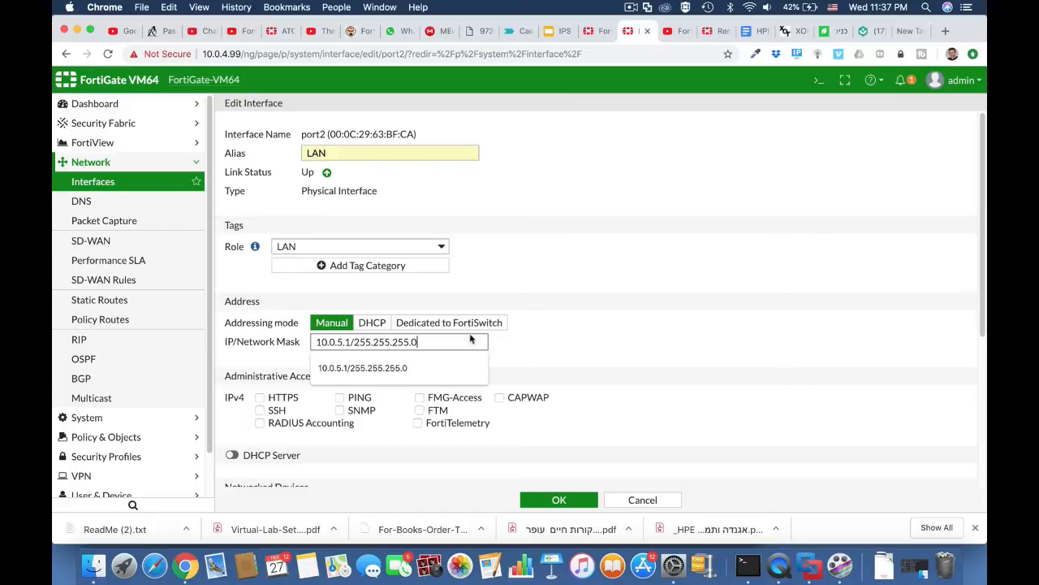
left_click(519, 353)
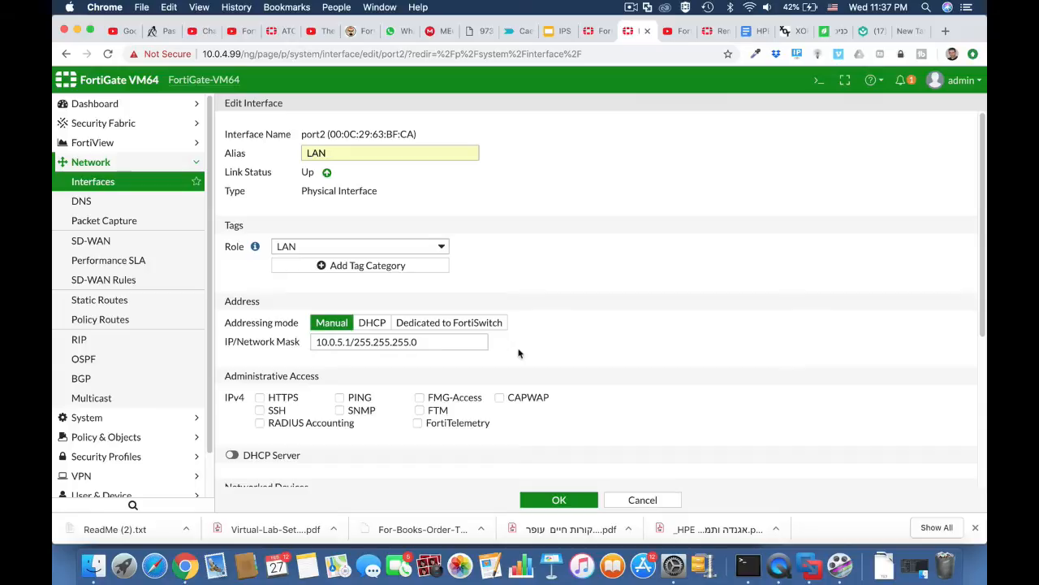
left_click(341, 397)
scroll(344, 428, "down", 5)
left_click(233, 273)
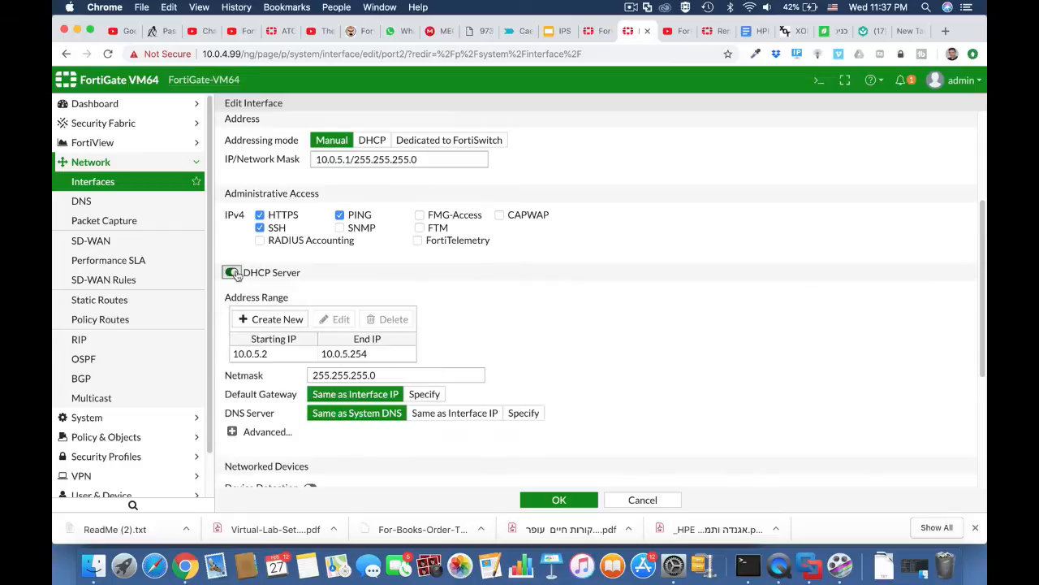
left_click(559, 499)
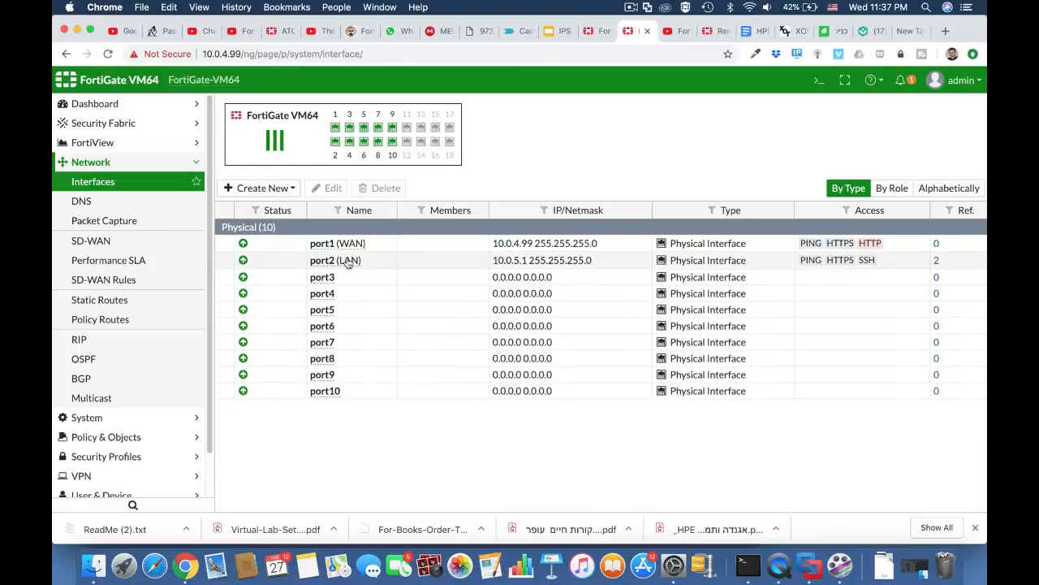
Step: Create IPv4 policy 'full acess' from LAN (port2) to WAN (port1)
mouse_move(333, 246)
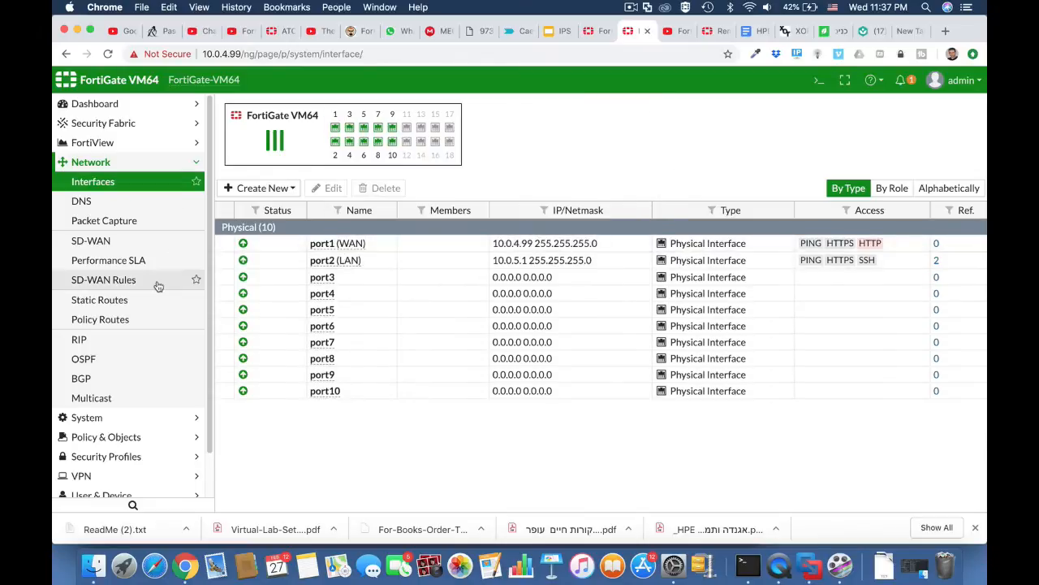
left_click(195, 436)
left_click(159, 222)
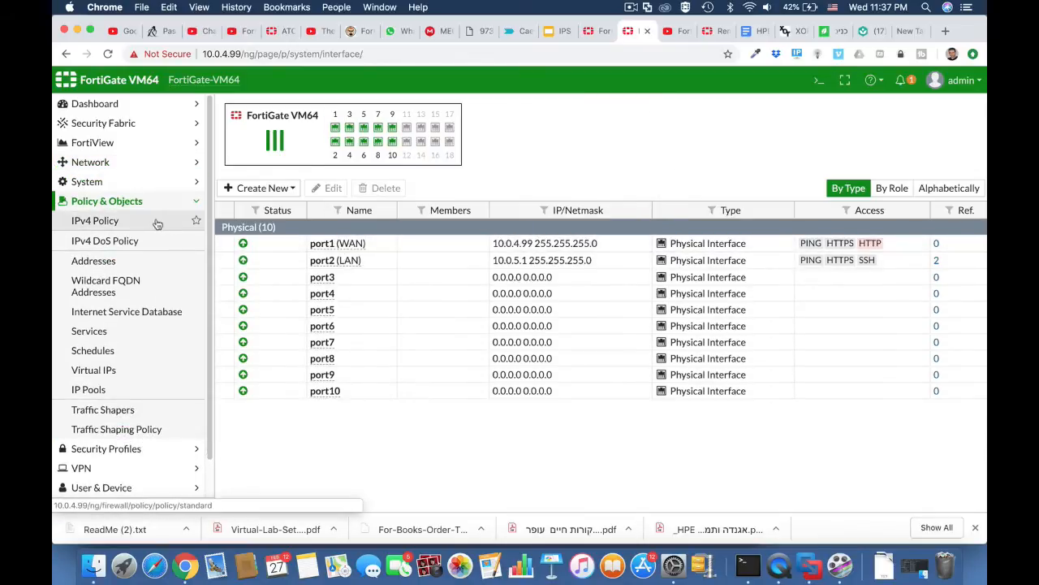
left_click(264, 108)
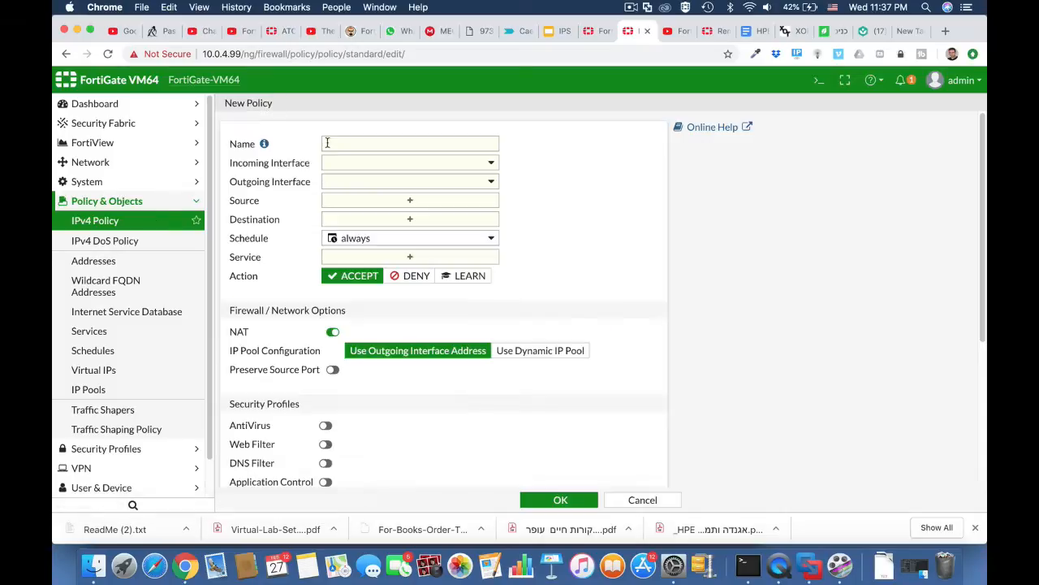
left_click(348, 144)
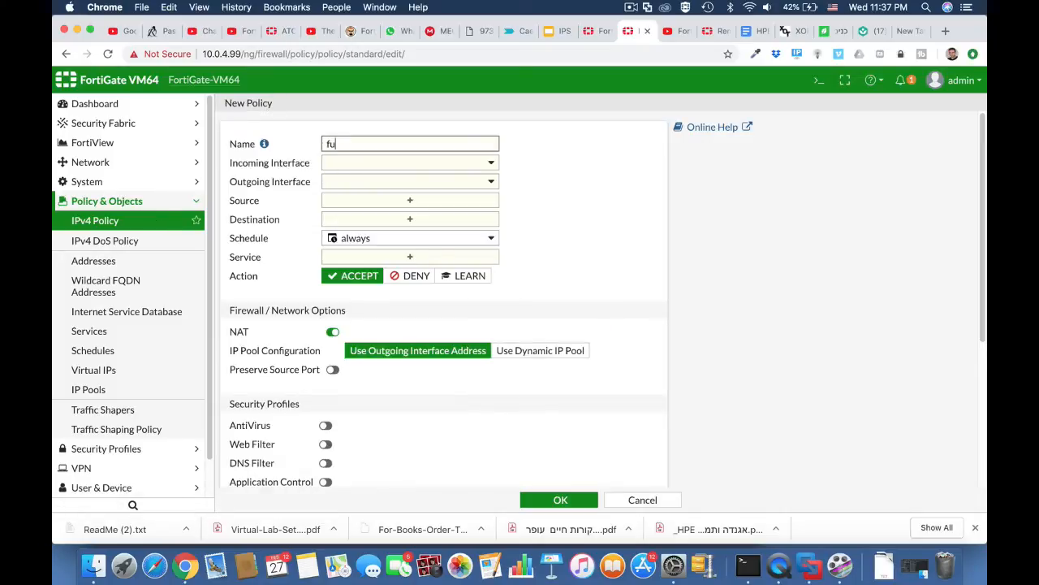
type("full access")
left_click(380, 165)
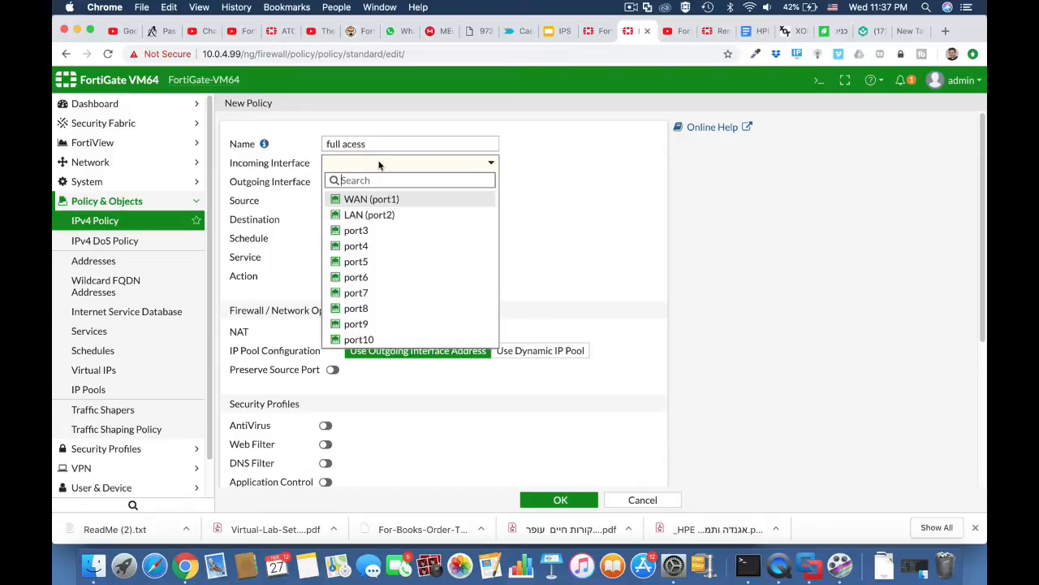
left_click(370, 215)
left_click(371, 182)
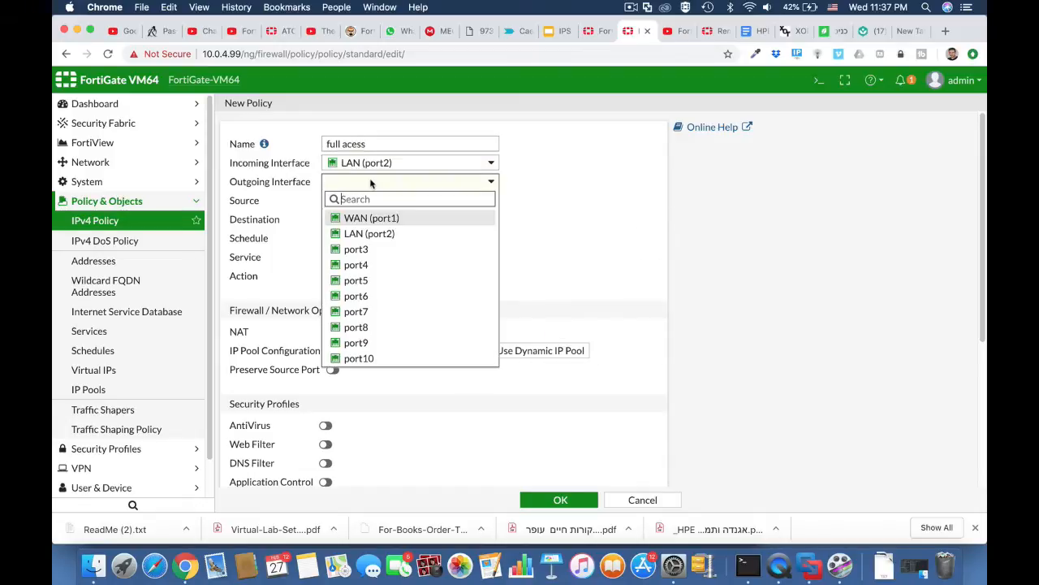
left_click(369, 215)
Step: Set source and destination to all, service ALL, enable AntiVirus, and save the policy
left_click(374, 203)
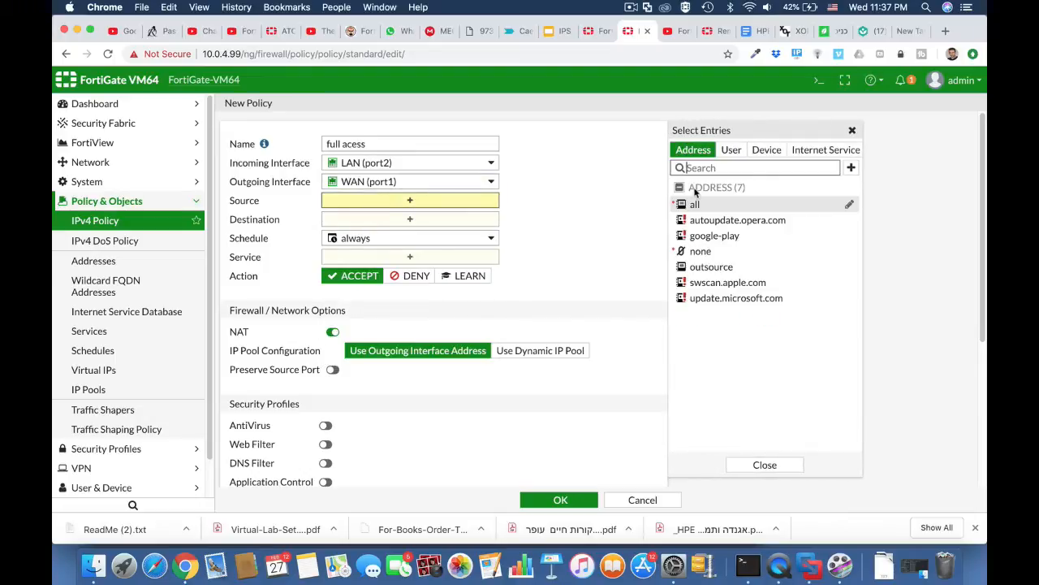
left_click(696, 204)
left_click(431, 236)
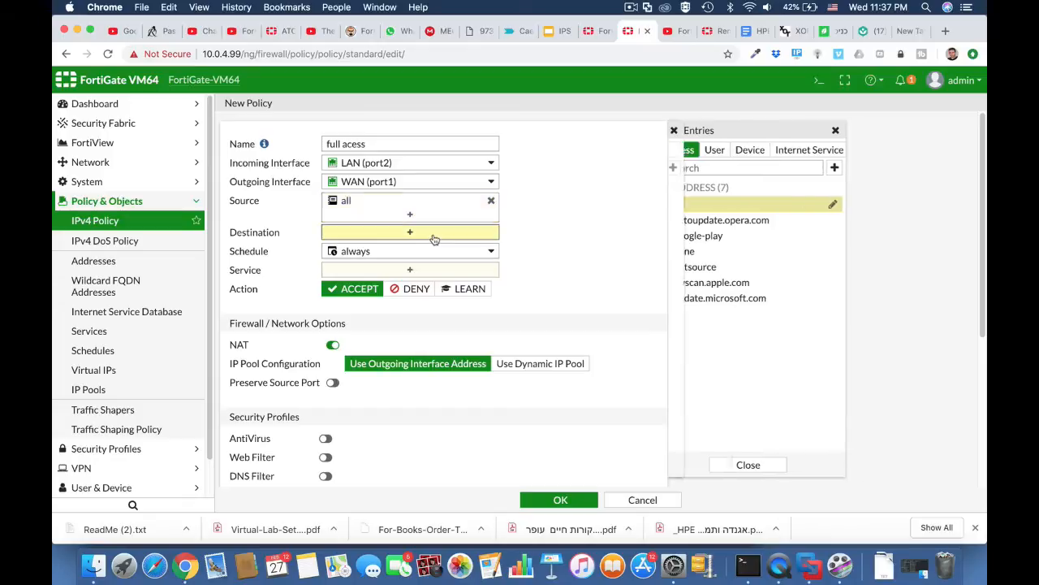
left_click(694, 205)
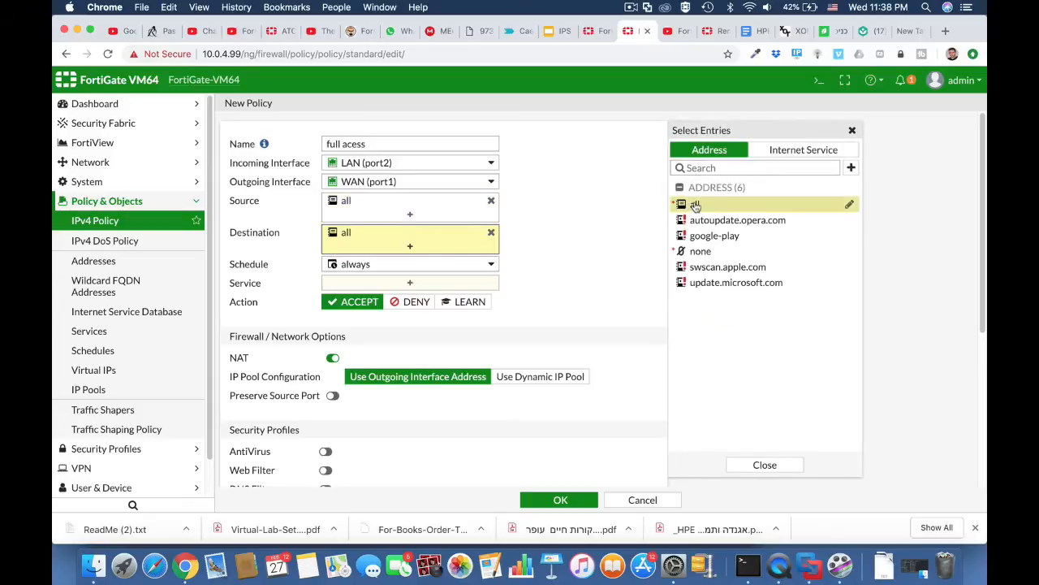
left_click(433, 285)
left_click(705, 201)
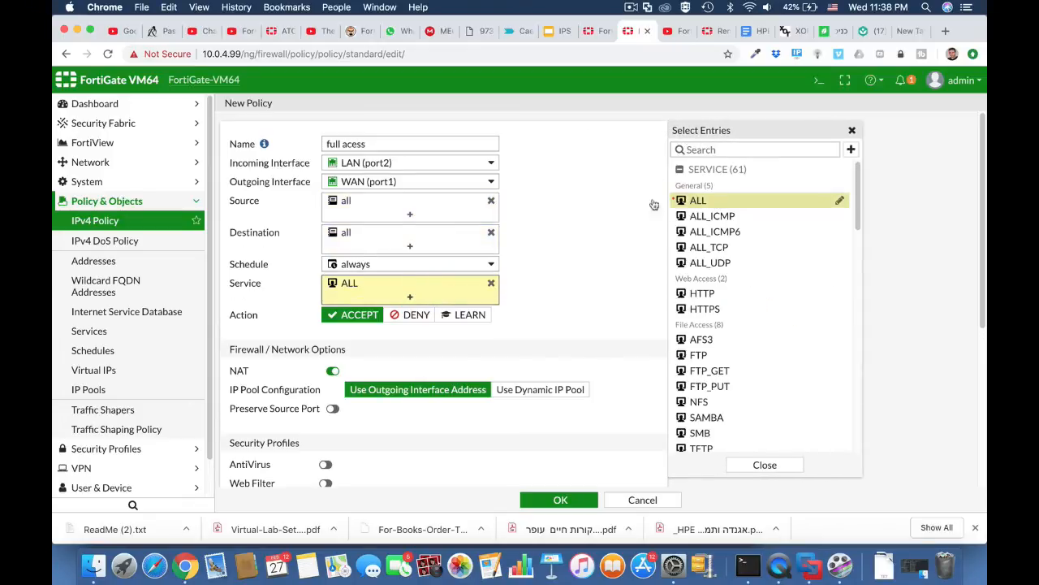
scroll(561, 345, "down", 3)
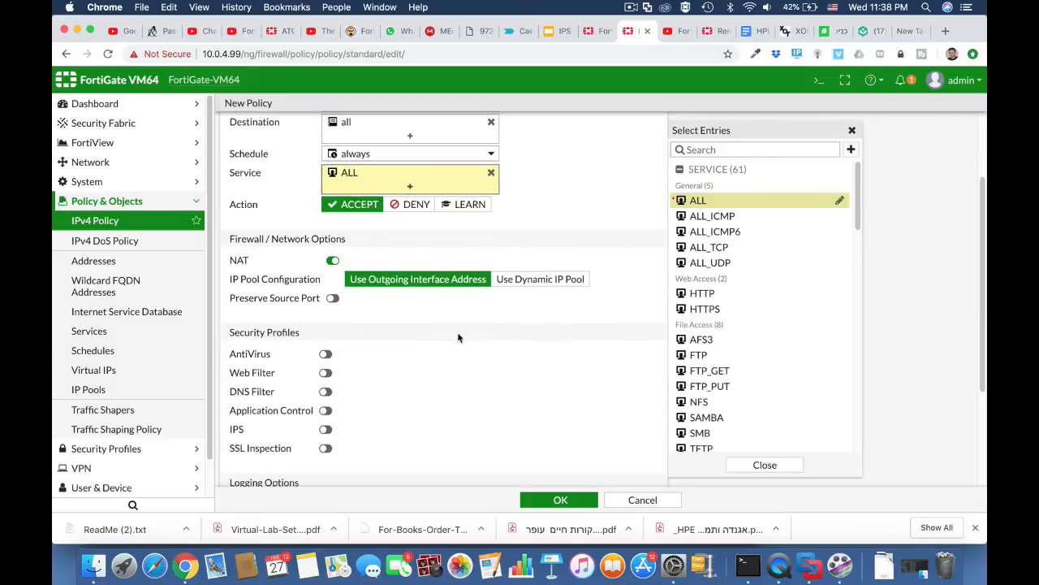
left_click(324, 354)
left_click(560, 500)
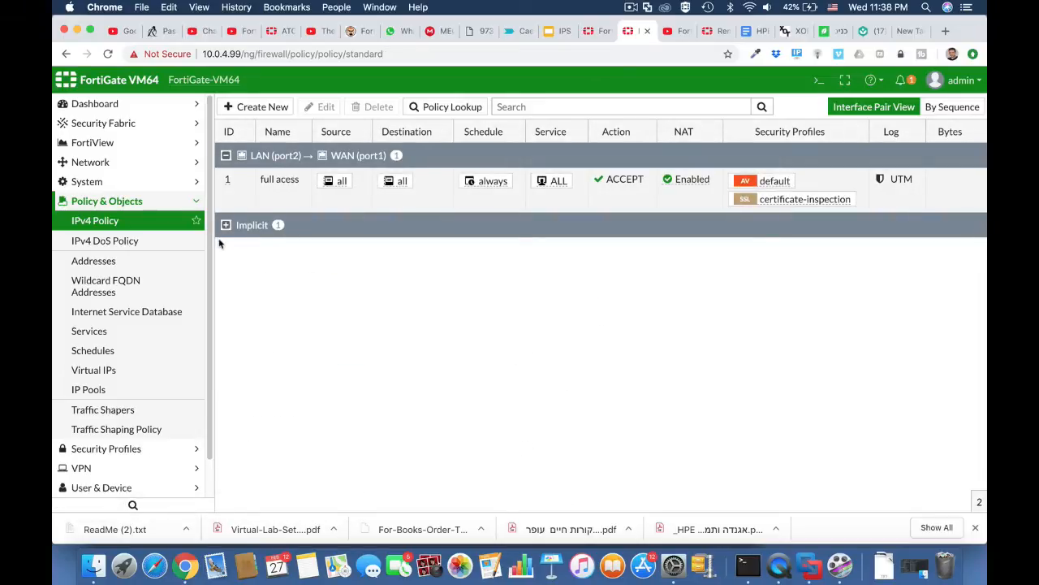
Step: Start creating a new interface from the Network Interfaces list
left_click(125, 166)
left_click(122, 182)
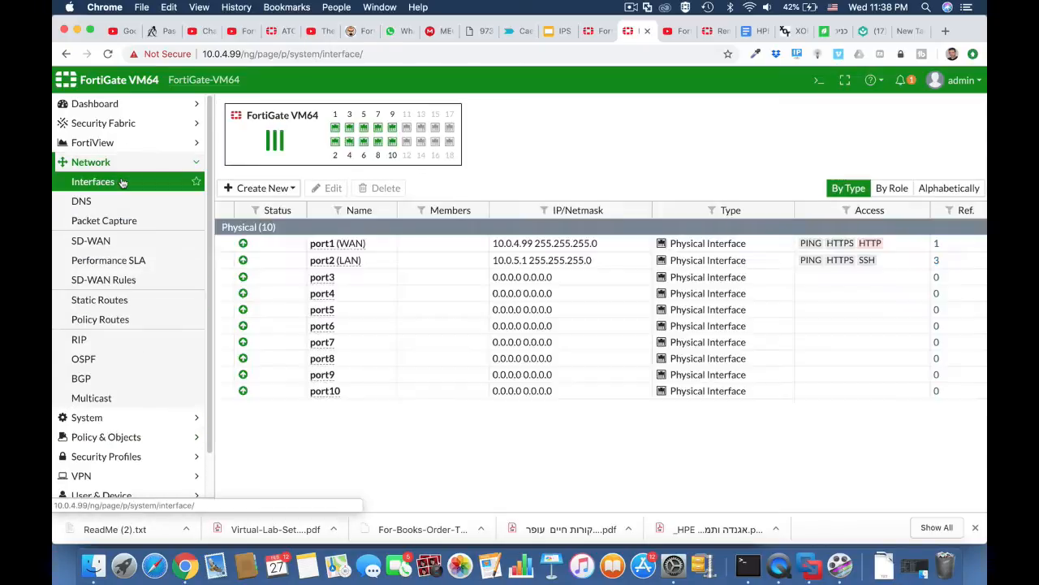
left_click(277, 187)
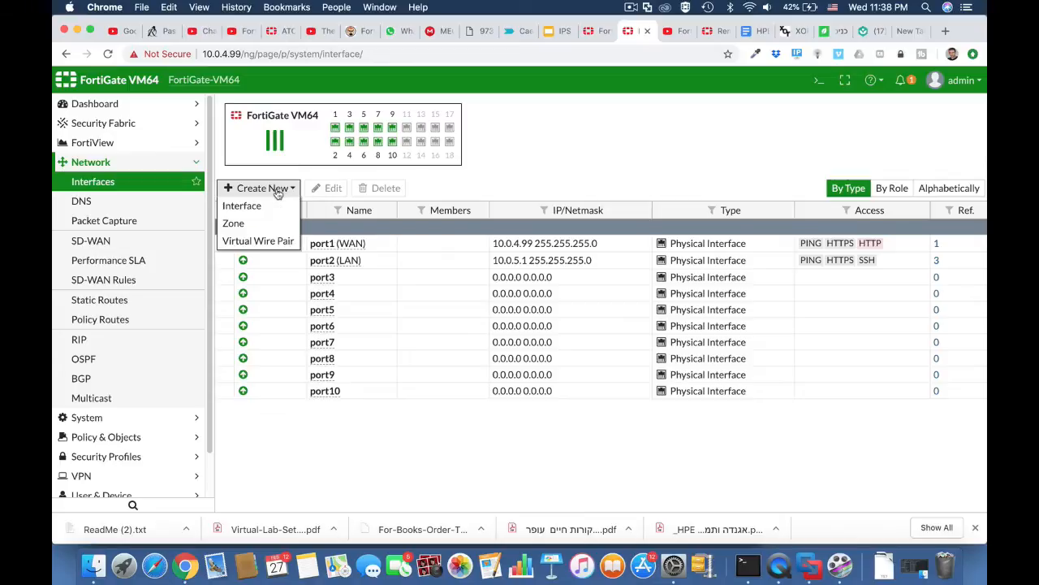
left_click(265, 206)
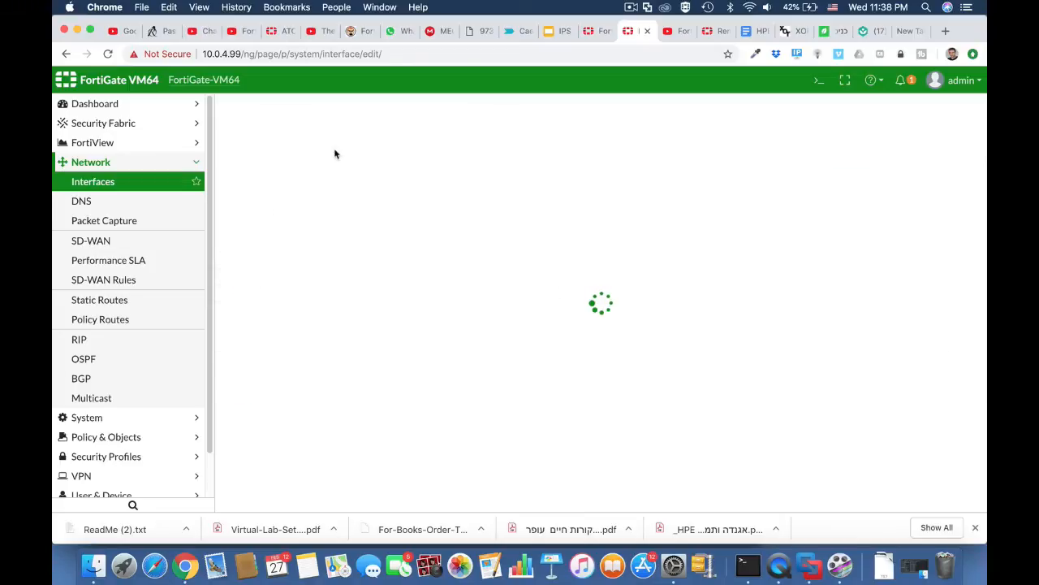
Step: Define the new VLAN interface with VLAN ID 10, alias 'outsource', on parent port2
left_click(327, 134)
type("v")
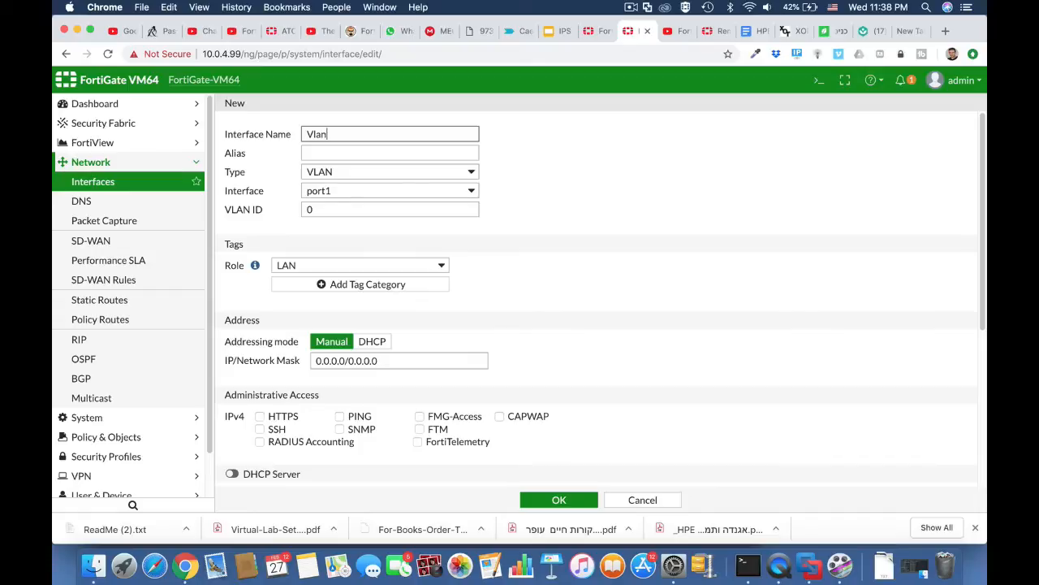
left_click(333, 210)
type("10")
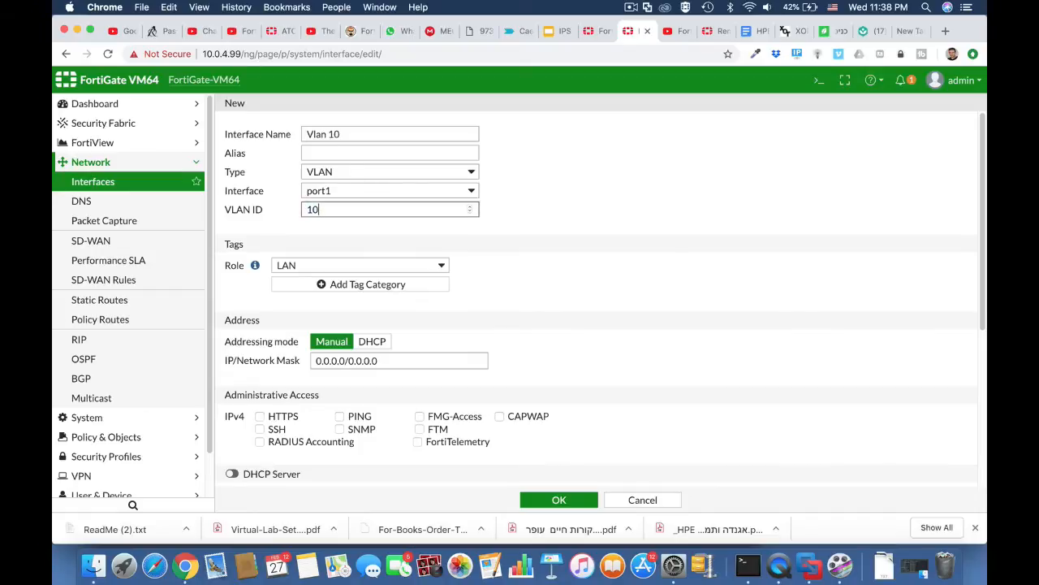
left_click(329, 152)
type("outsou")
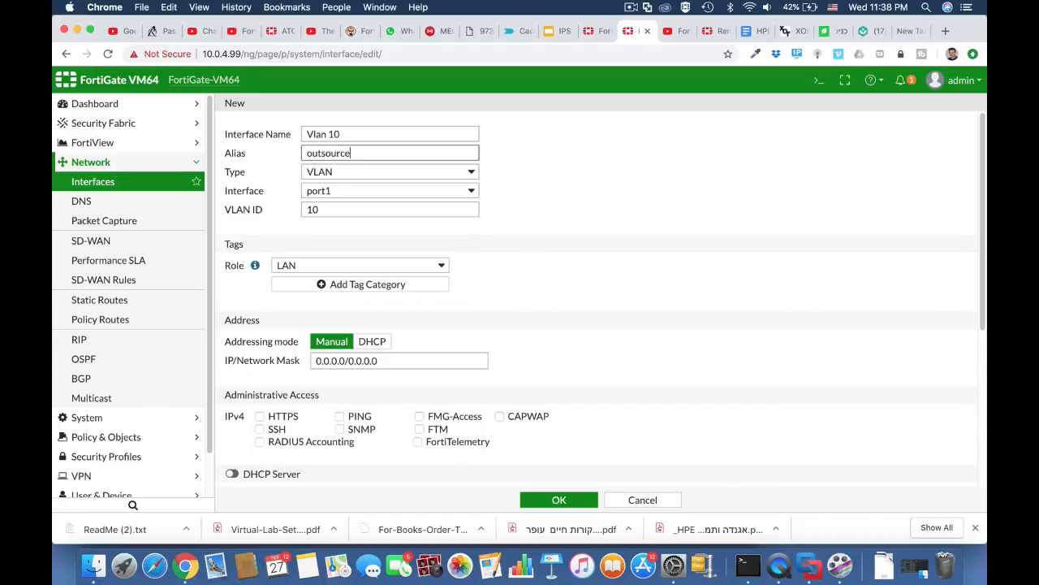
type("rce")
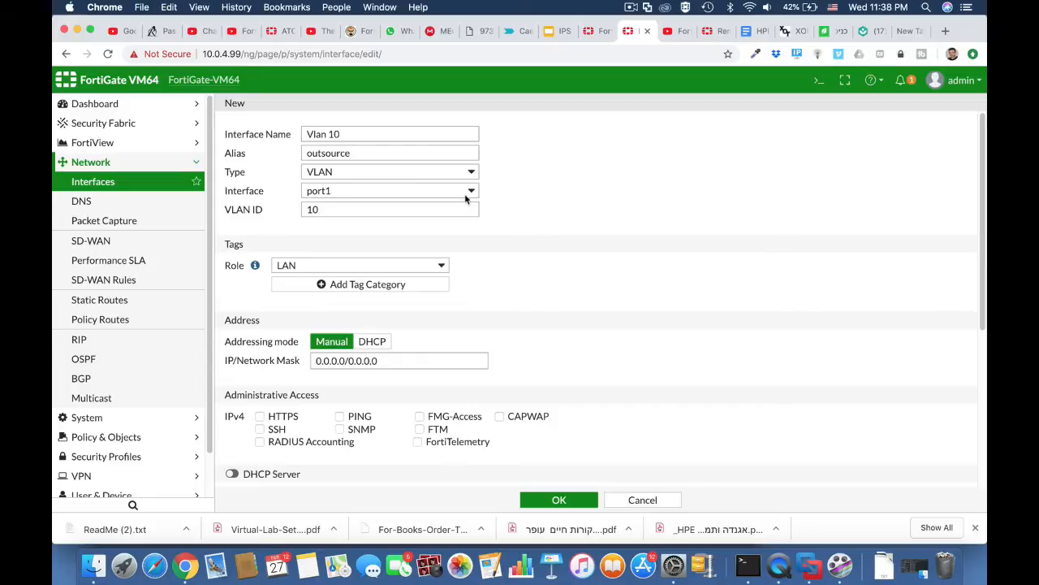
left_click(464, 194)
left_click(444, 204)
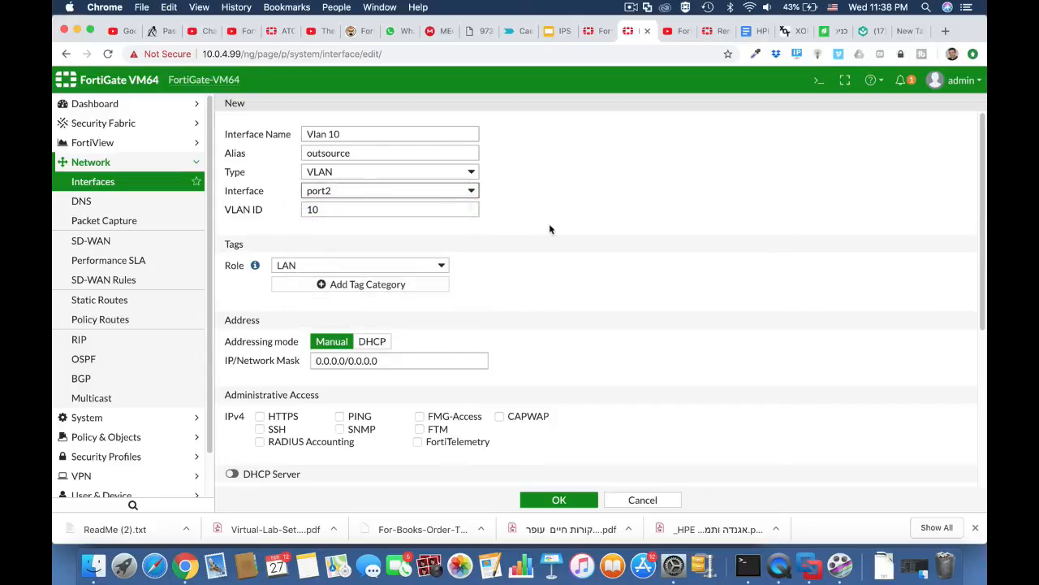
Step: Address the VLAN as 10.0.10.1/255.255.255.0 and allow HTTPS management access
scroll(543, 301, "down", 2)
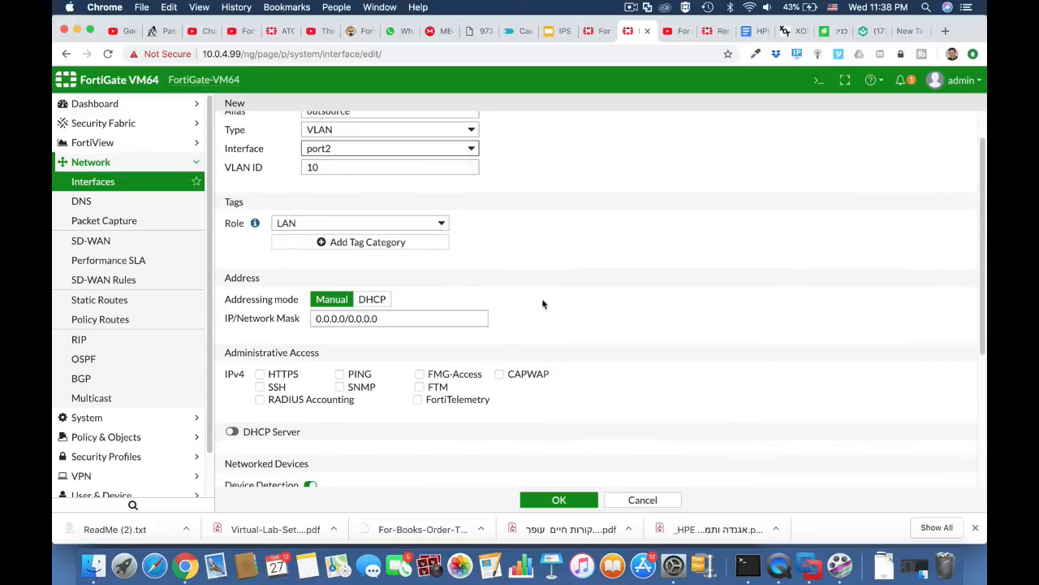
double_click(345, 313)
type("10.")
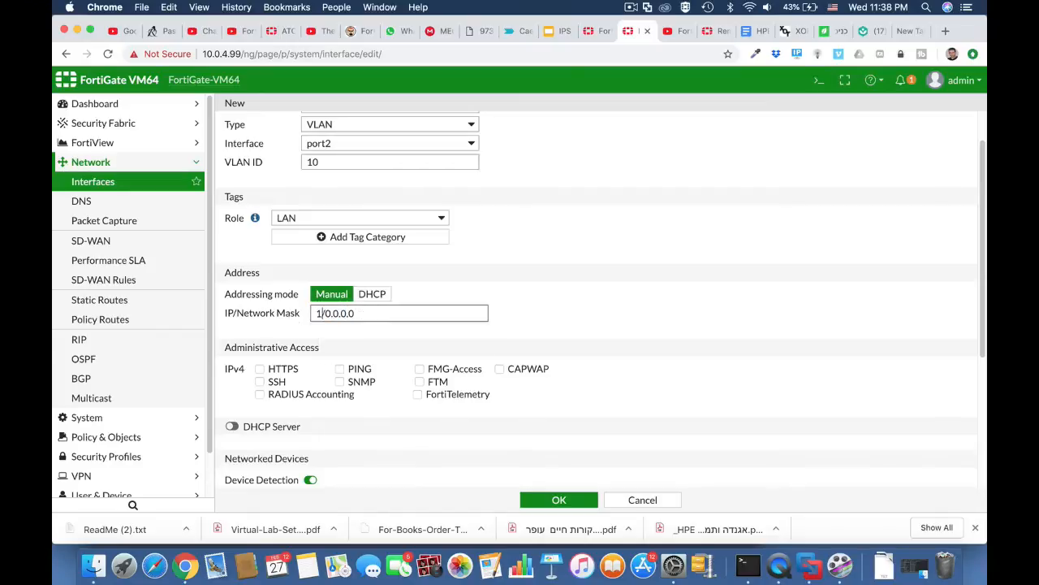
type("1")
key("BackSpace")
type("0.10.1")
left_click_drag(359, 313, 433, 319)
type("255.255.255.")
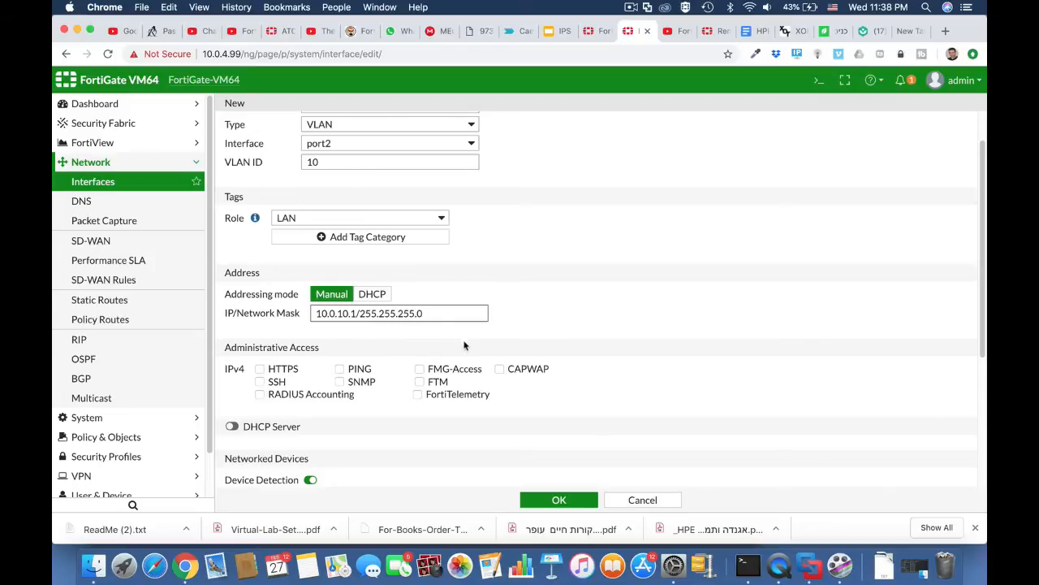
left_click(294, 372)
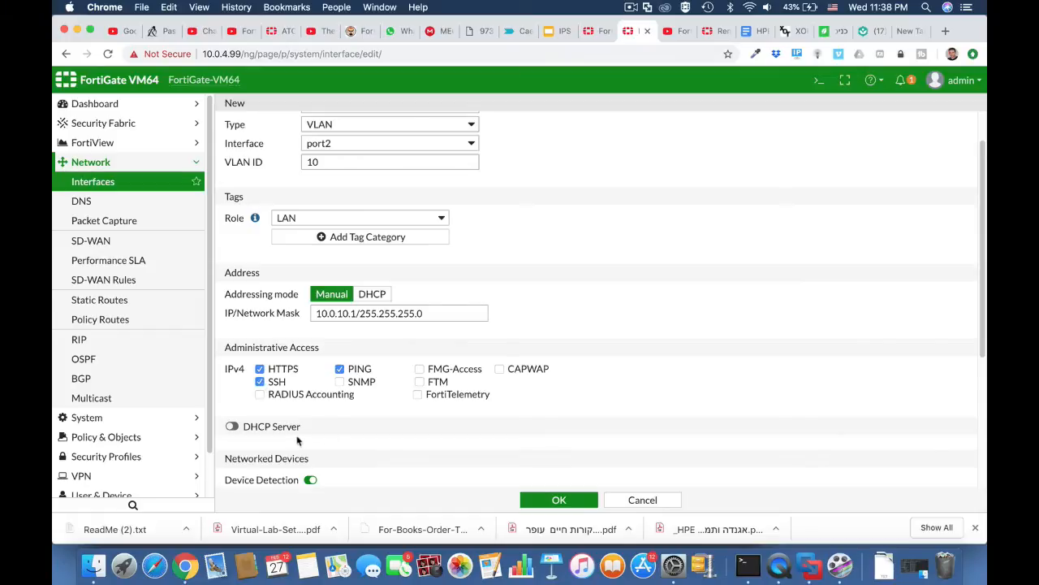
Step: Enable the DHCP server with range ending at 10.0.10.50 and save the VLAN interface
left_click(271, 429)
scroll(348, 430, "down", 3)
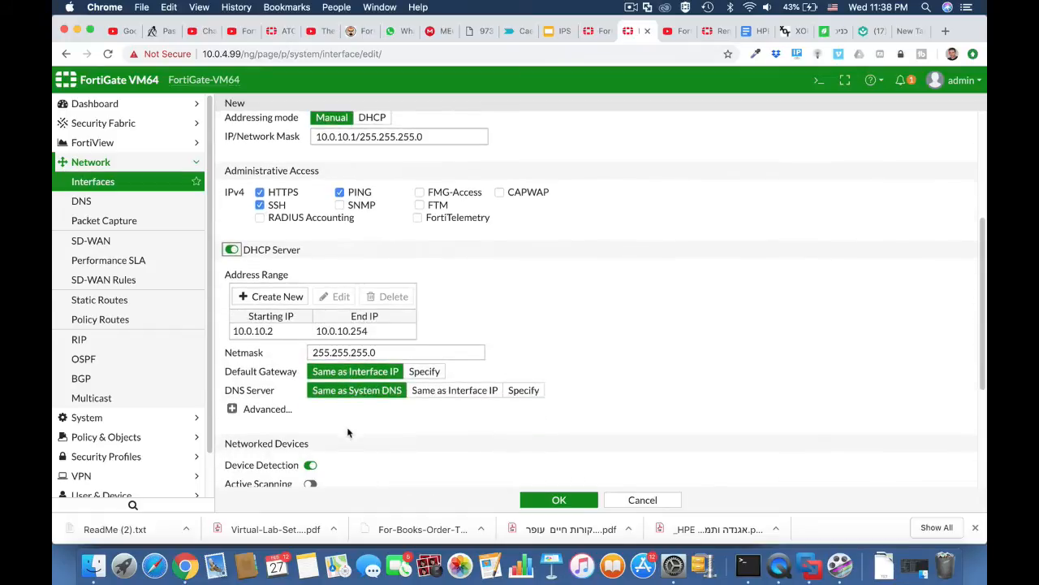
left_click(359, 334)
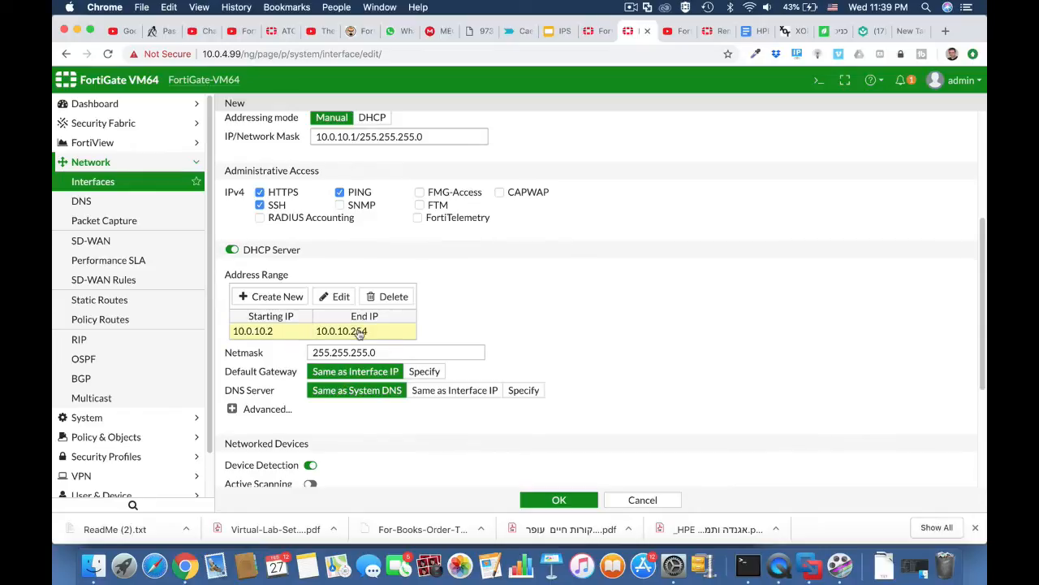
left_click(360, 333)
left_click_drag(429, 333, 450, 333)
type("50")
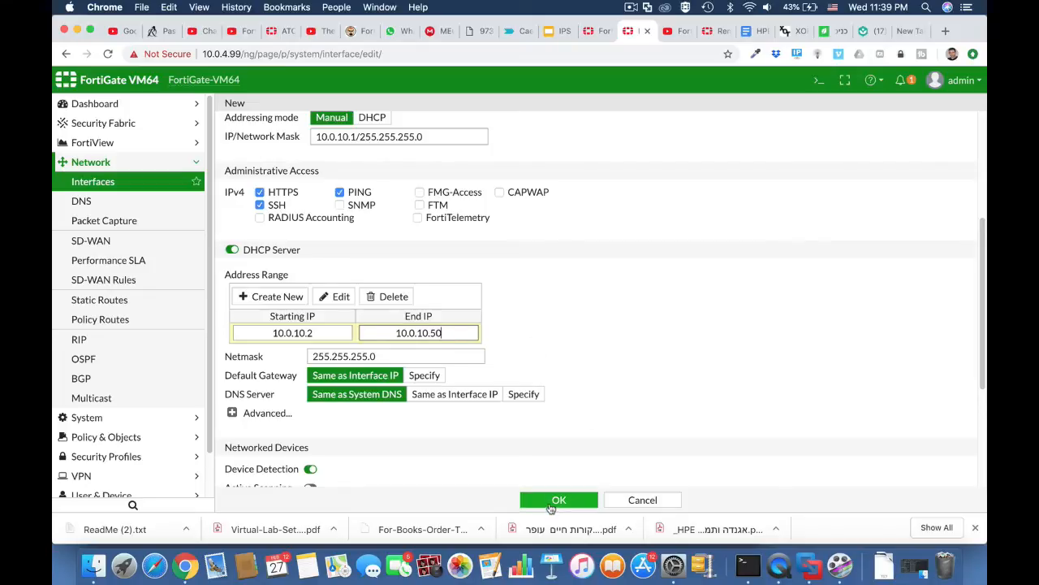
left_click(554, 500)
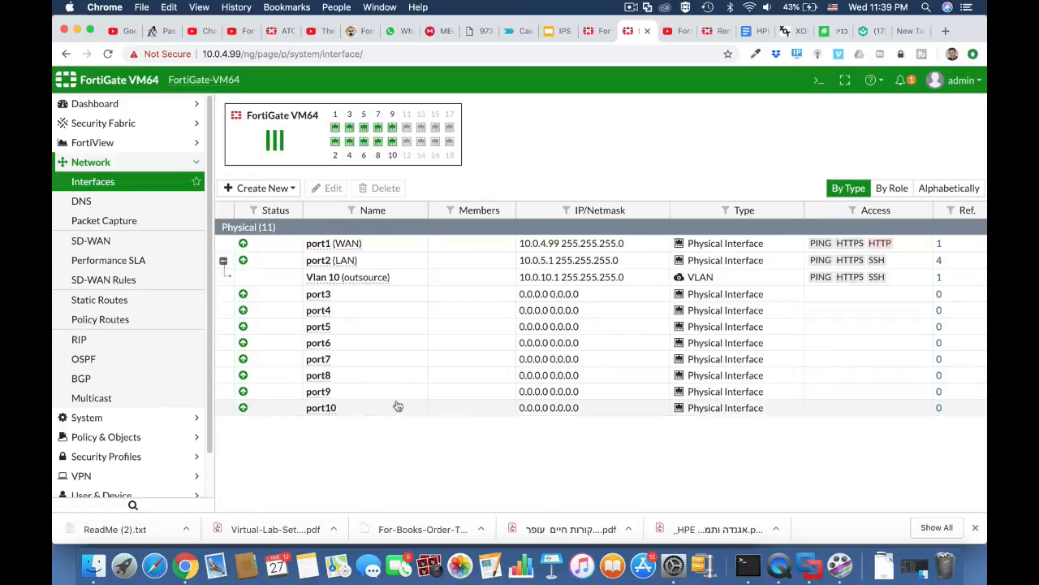
Step: Browse the IPv4 Policy and Interfaces lists, then open the firewall Addresses list
left_click(128, 438)
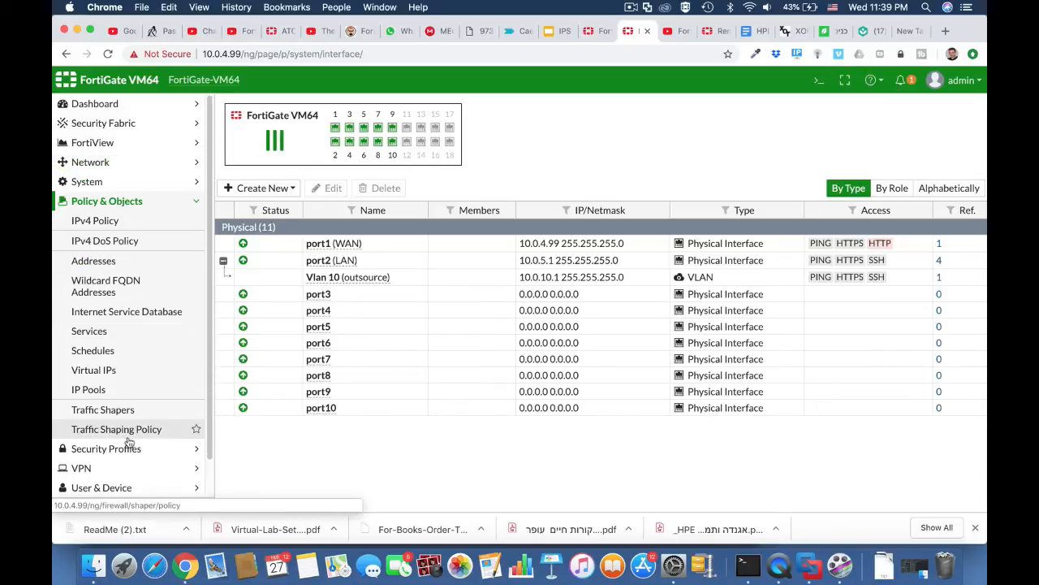
left_click(118, 222)
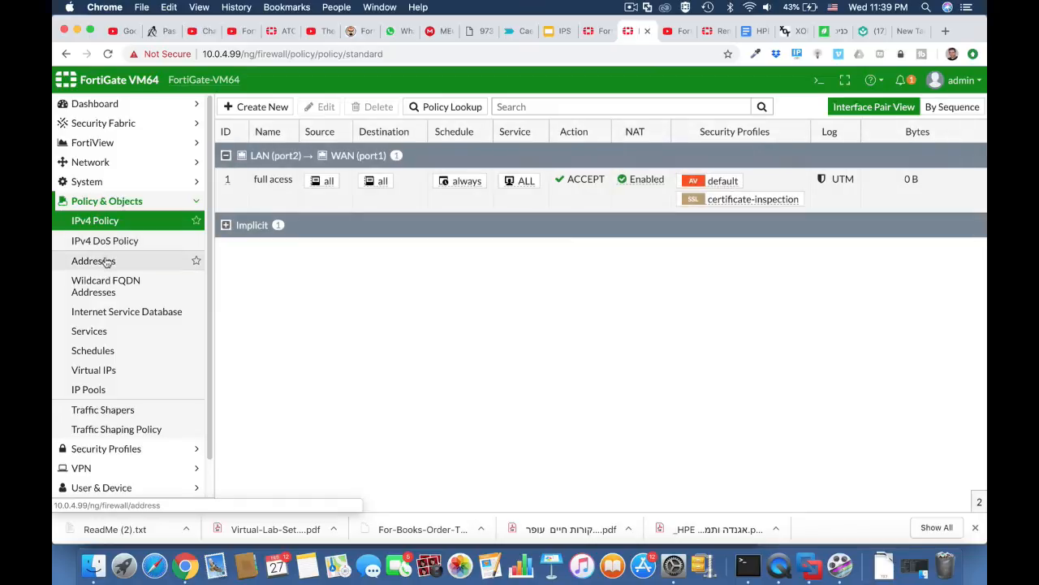
left_click(105, 260)
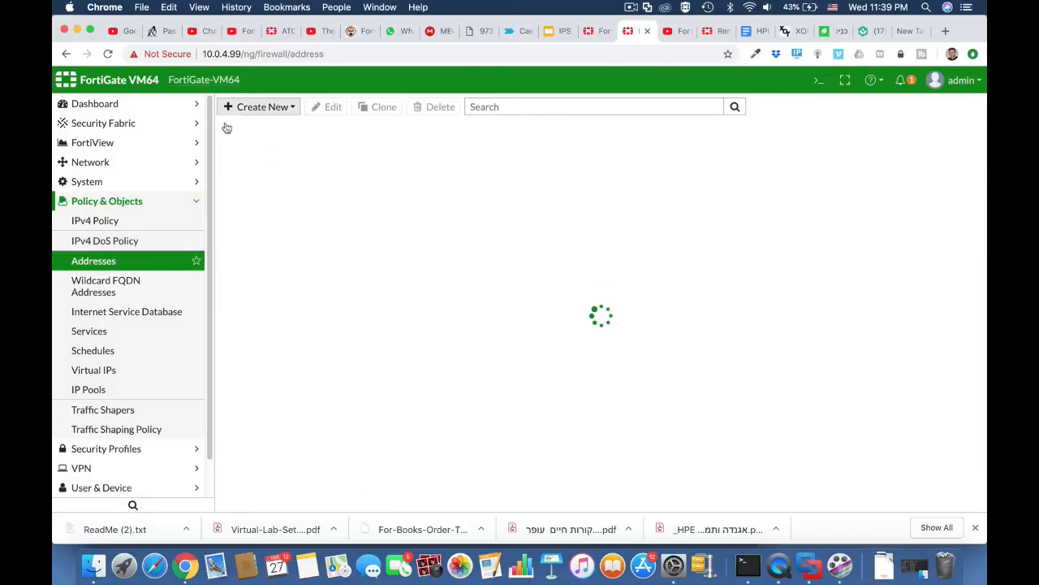
left_click(133, 164)
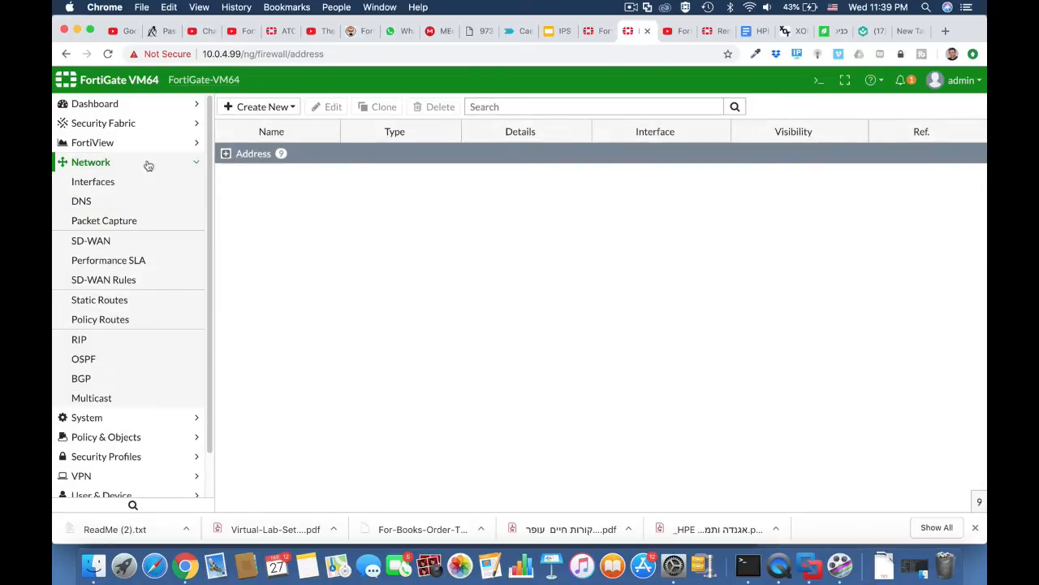
left_click(134, 184)
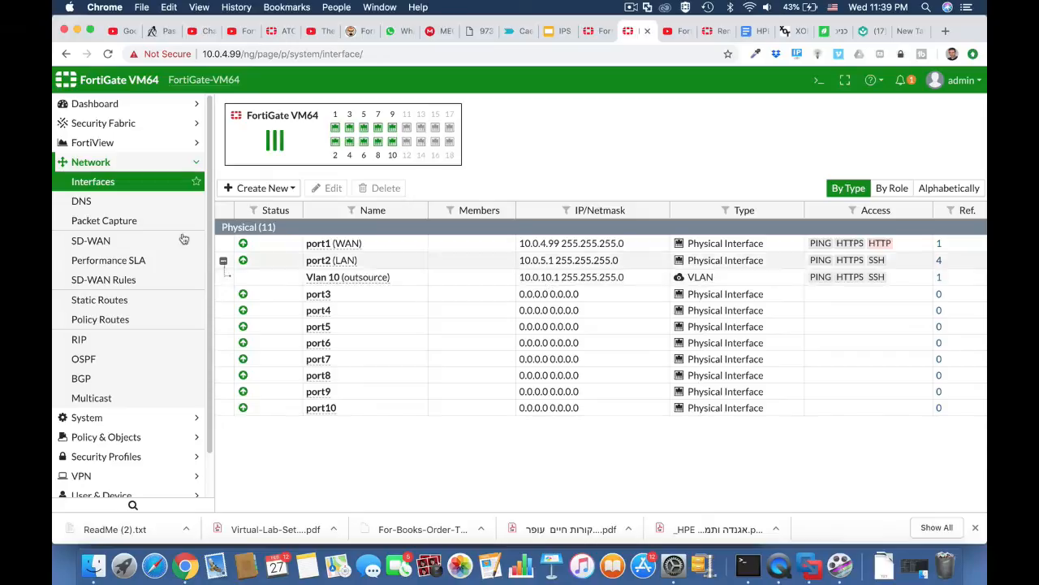
left_click(130, 436)
left_click(111, 261)
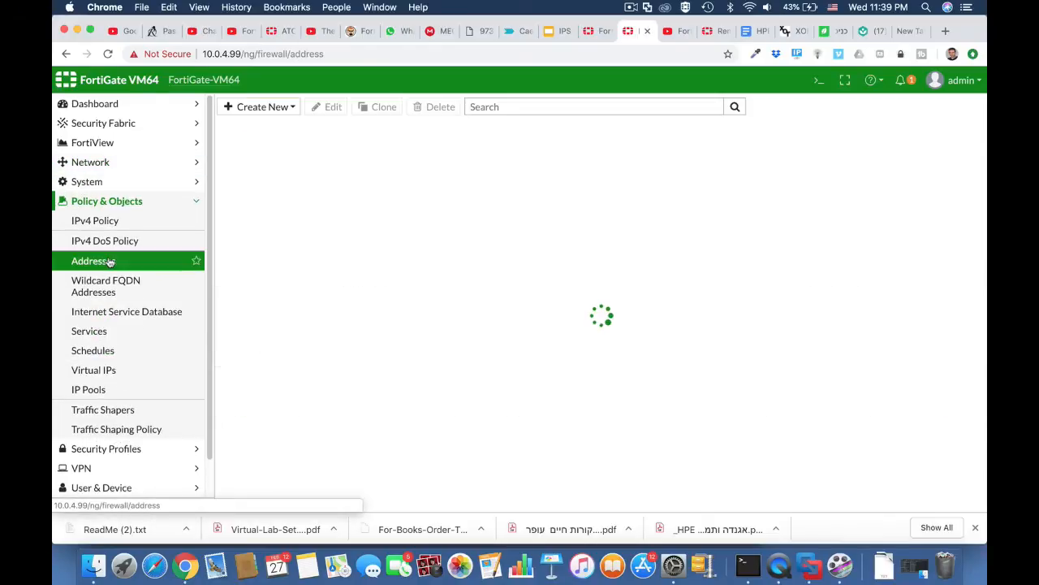
Step: Create an address 'outsource' with subnet 10.0.10.0/24 bound to LAN (port2)
left_click(283, 108)
left_click(280, 125)
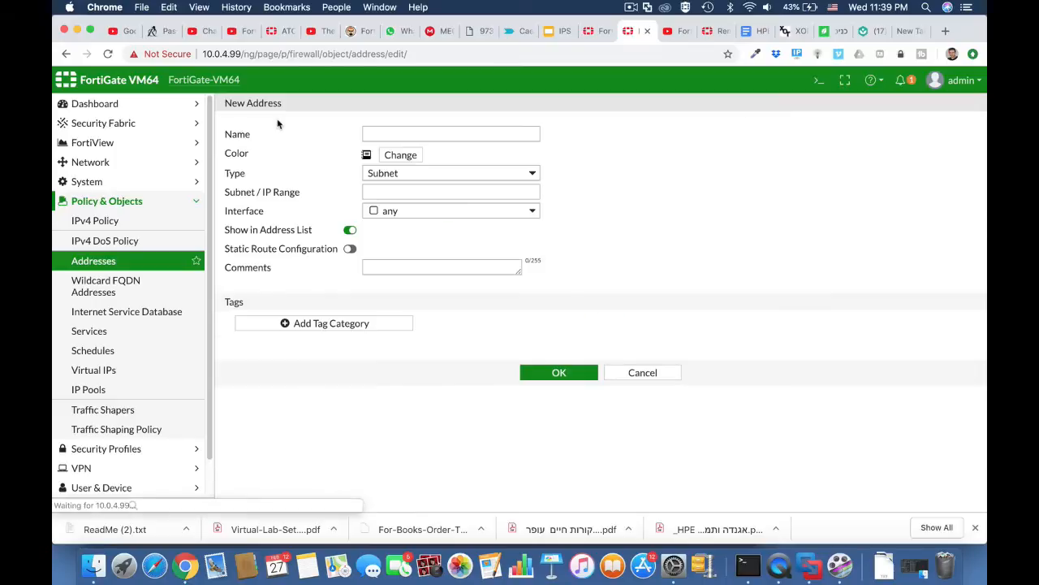
left_click(397, 133)
type("outsource")
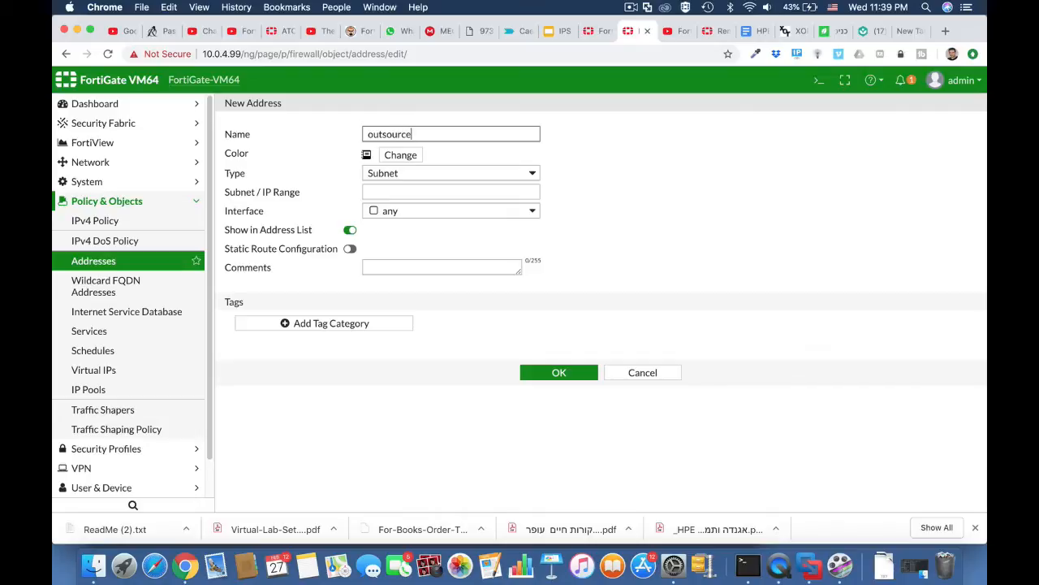
left_click(419, 190)
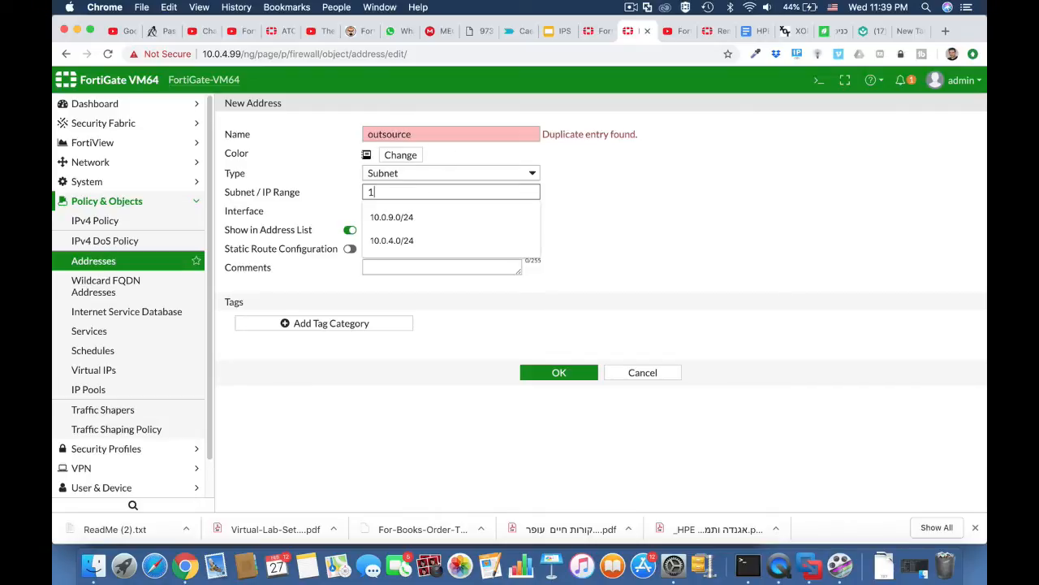
type("10.0.10.0/24")
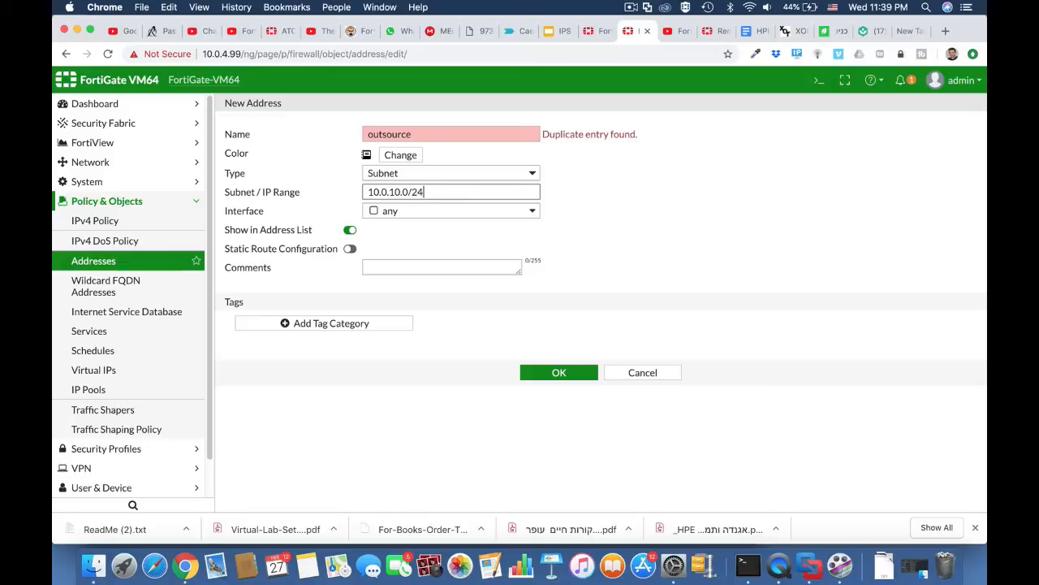
left_click(525, 213)
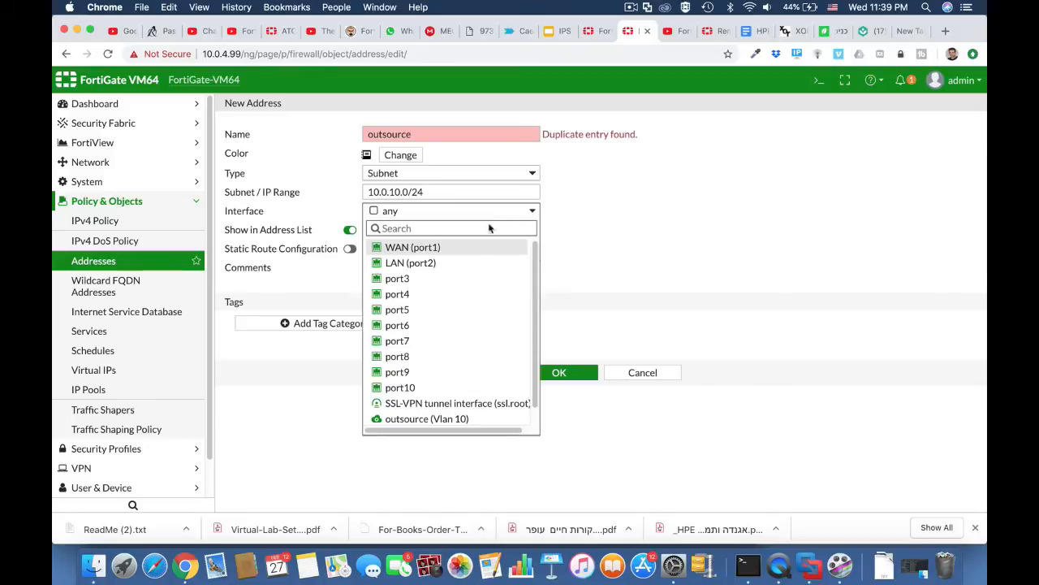
left_click(454, 264)
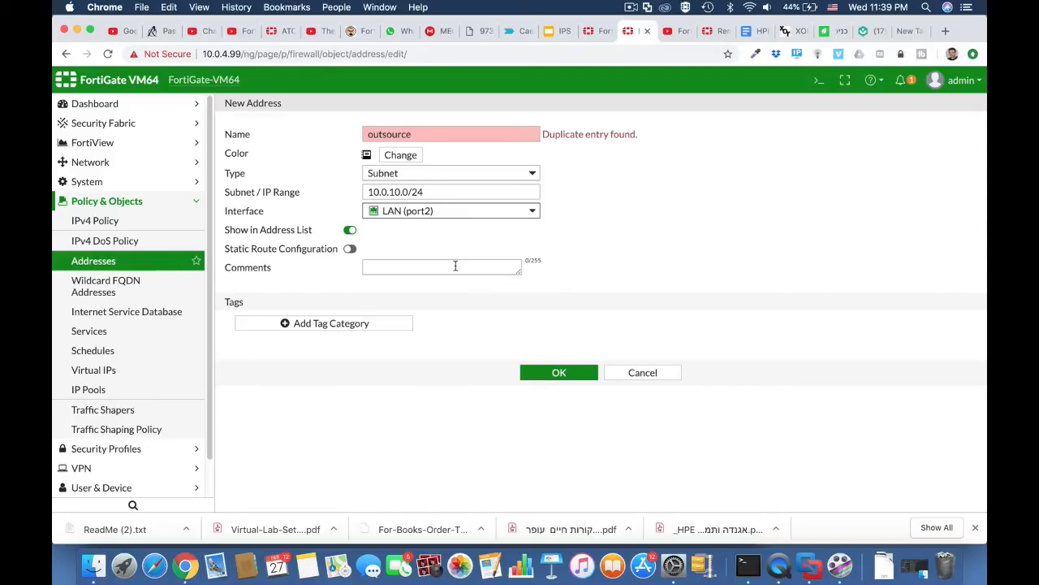
Step: Capitalize the name to 'Outsource', save the address, and expand the address list
left_click(416, 134)
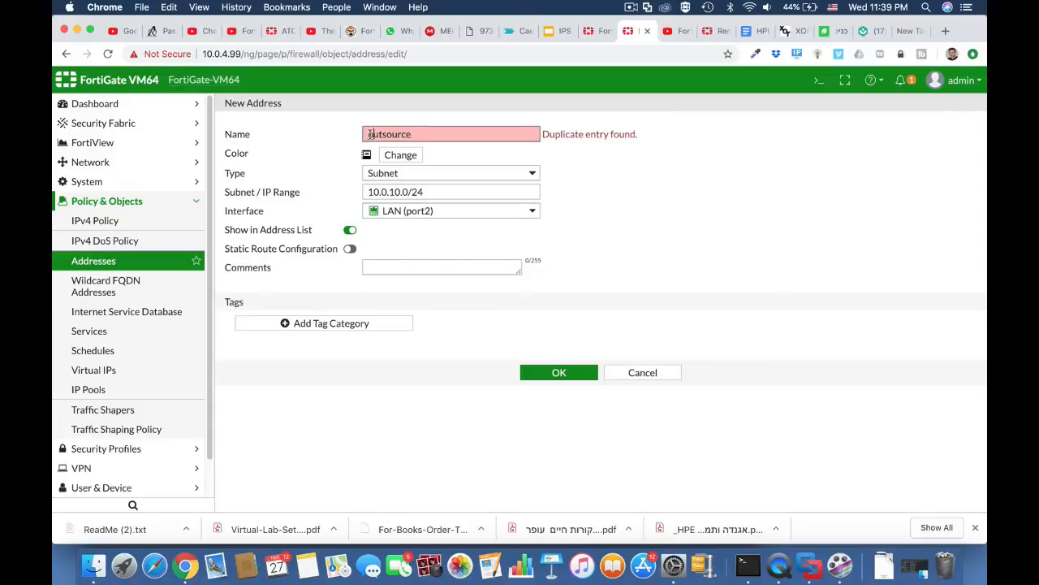
key("Delete")
type("O")
left_click(566, 151)
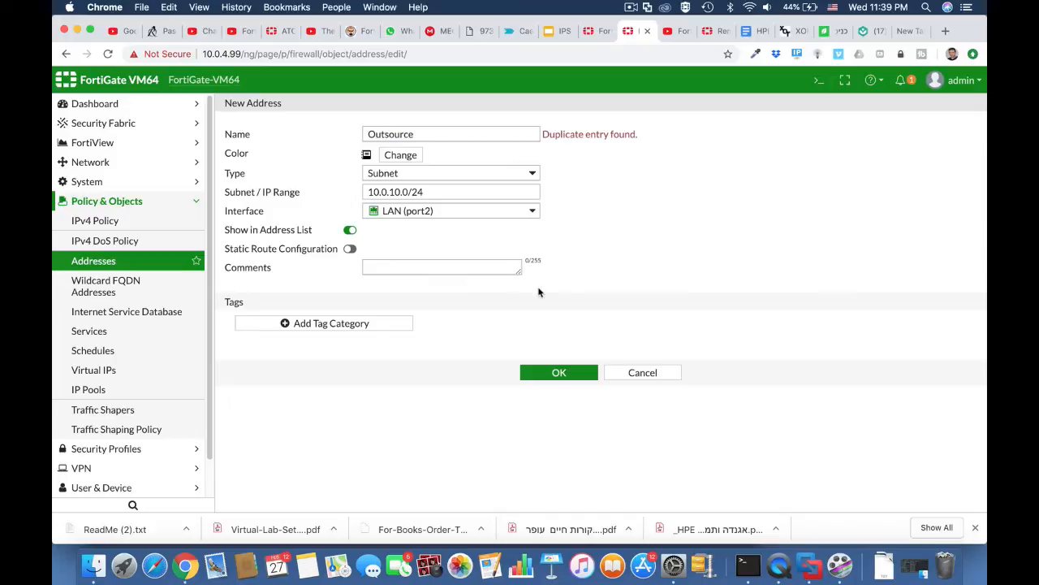
left_click(559, 372)
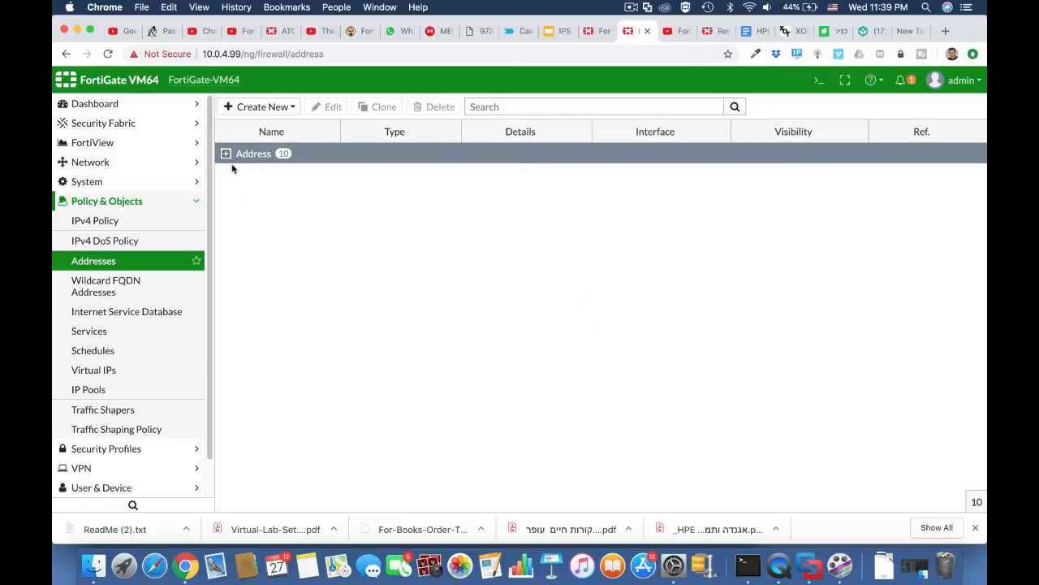
left_click(227, 154)
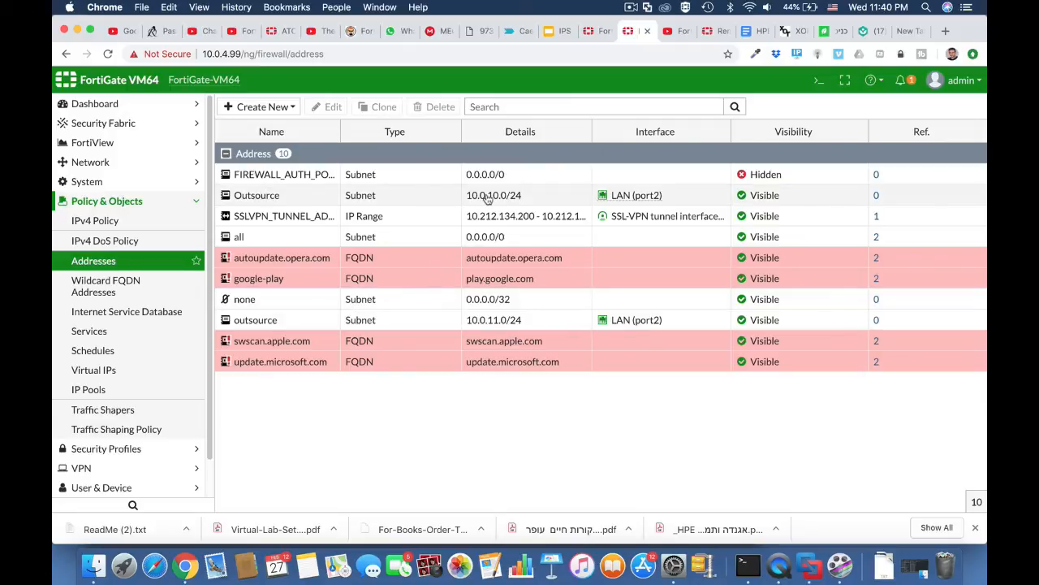
Step: Open Security Profiles > Web Filter and name the profile outsource_block_social
left_click(151, 221)
left_click(124, 448)
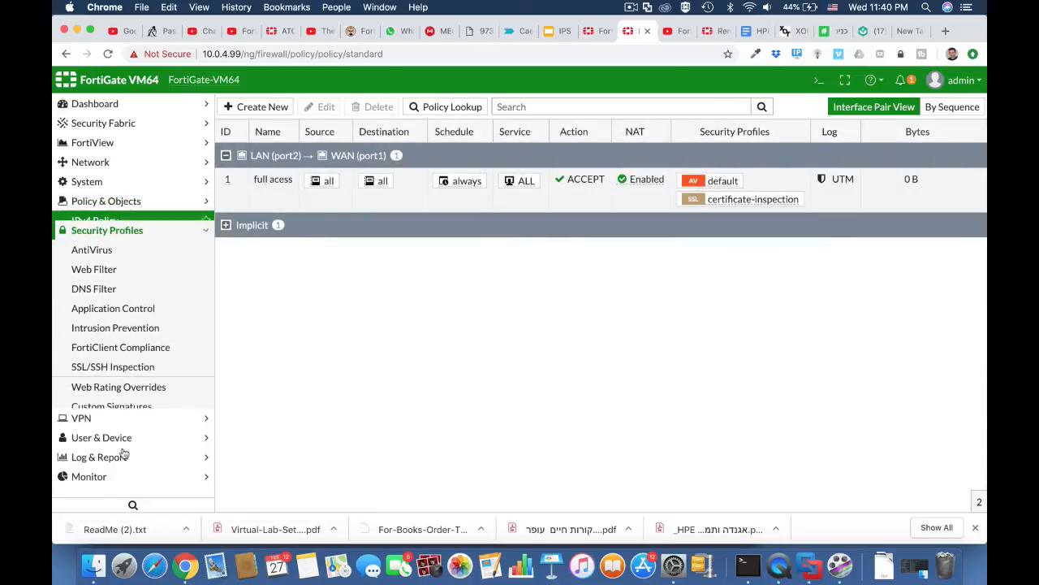
left_click(117, 260)
left_click(383, 132)
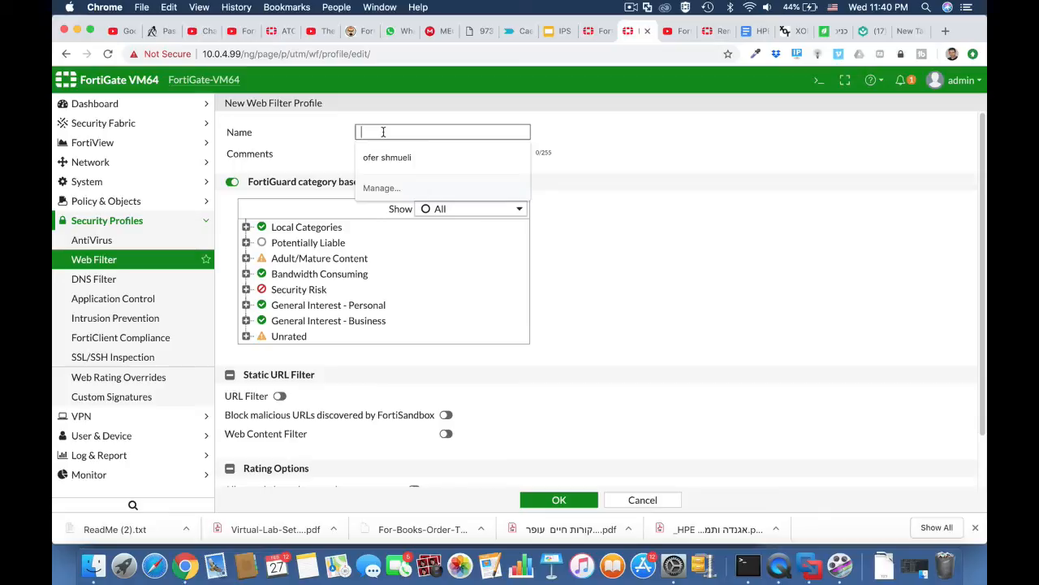
type("outsource_block_social")
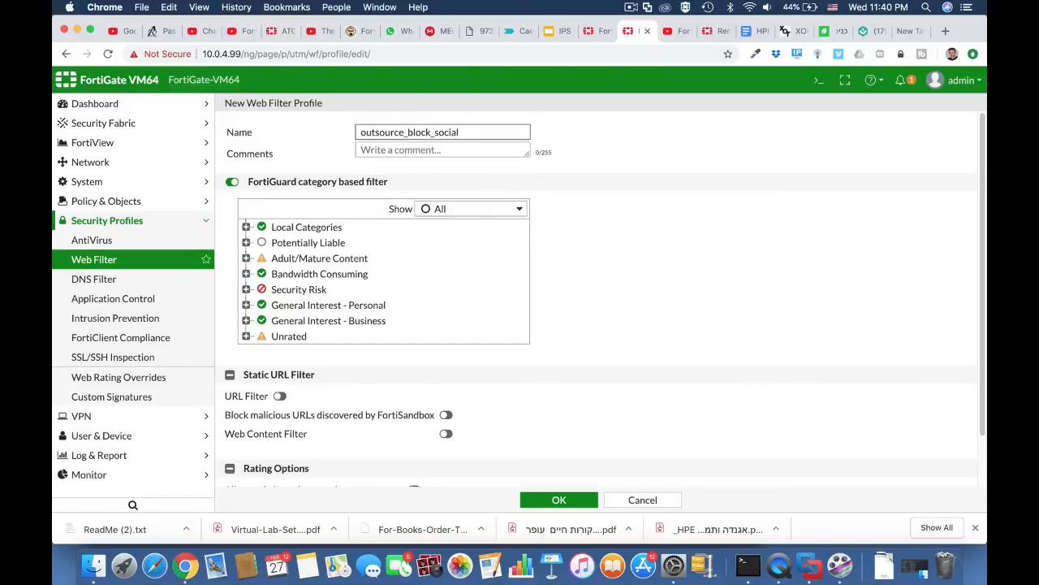
left_click(579, 236)
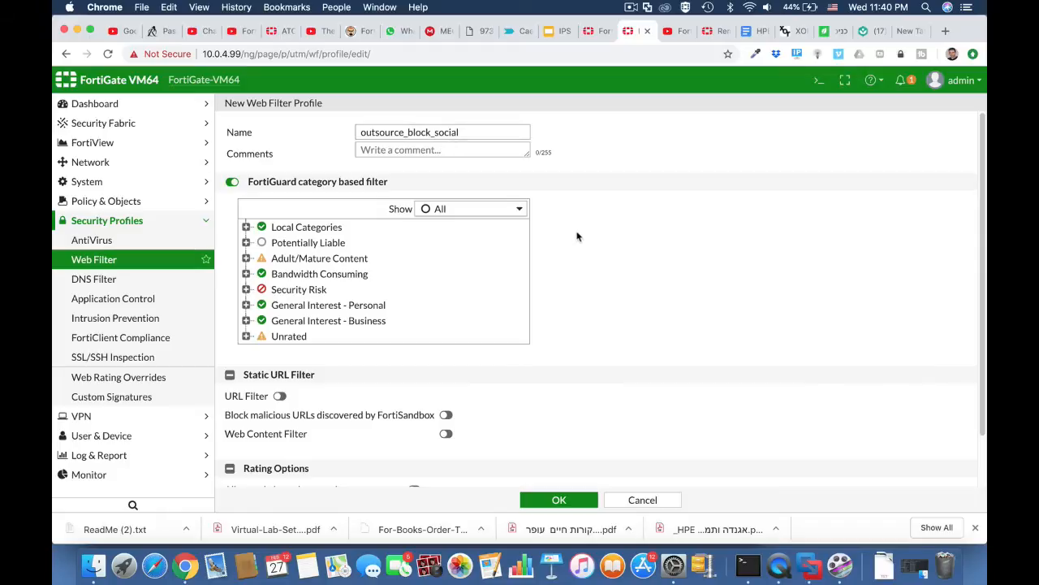
Step: Set the Social Networking category to Block and save the profile
left_click(247, 305)
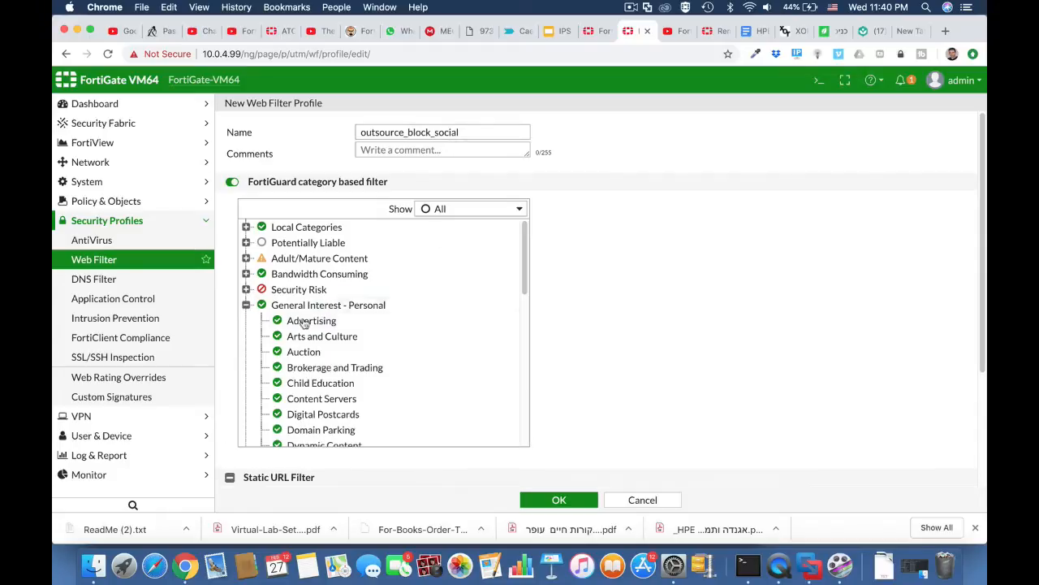
scroll(333, 394, "down", 5)
scroll(325, 398, "down", 10)
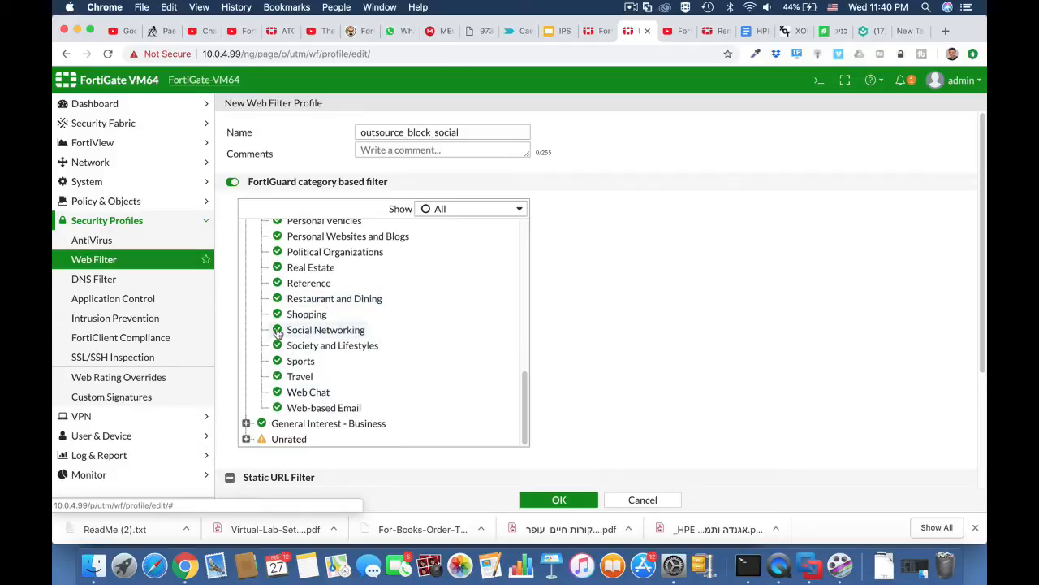
left_click(277, 331)
left_click(304, 377)
left_click(559, 500)
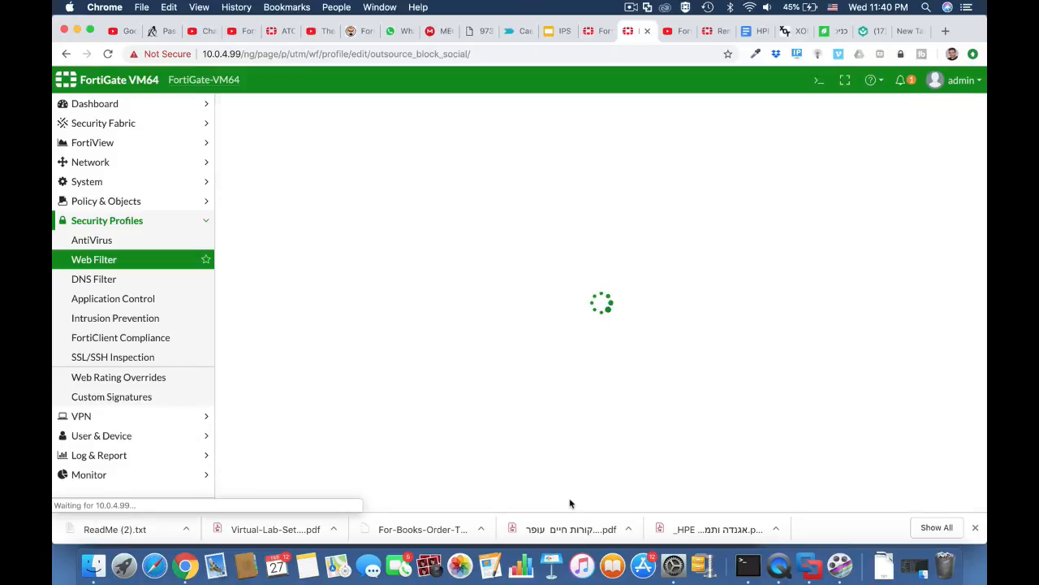
left_click(113, 207)
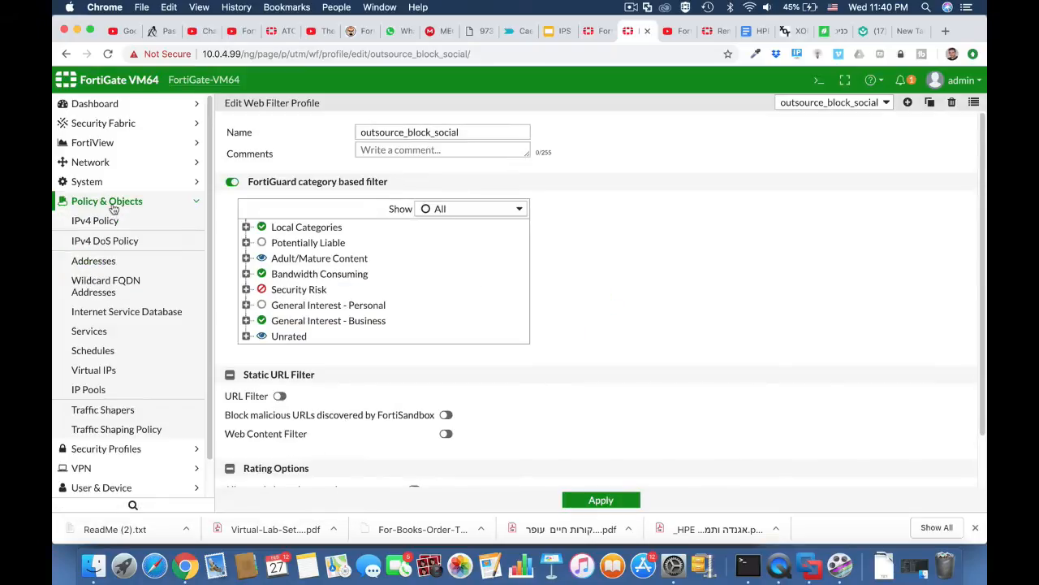
Step: Start new IPv4 policy 'outsource' from LAN (port2) to WAN (port1)
left_click(108, 222)
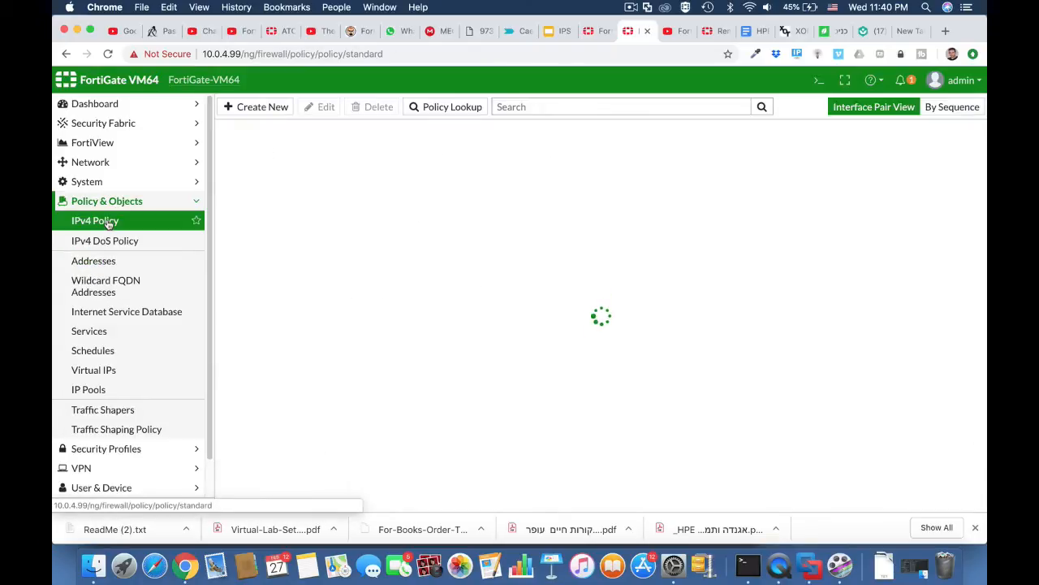
left_click(264, 113)
left_click(343, 146)
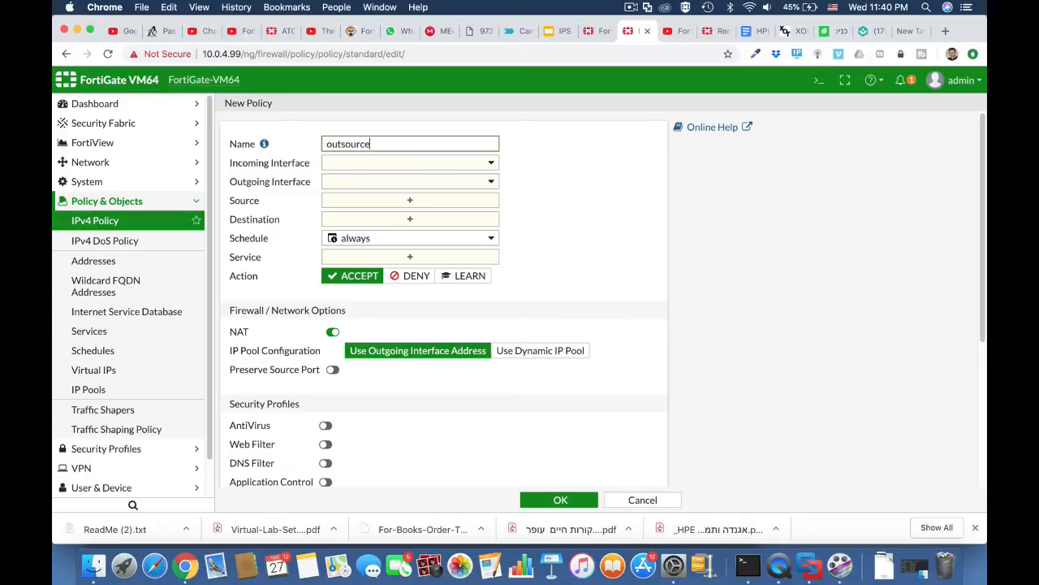
left_click(355, 165)
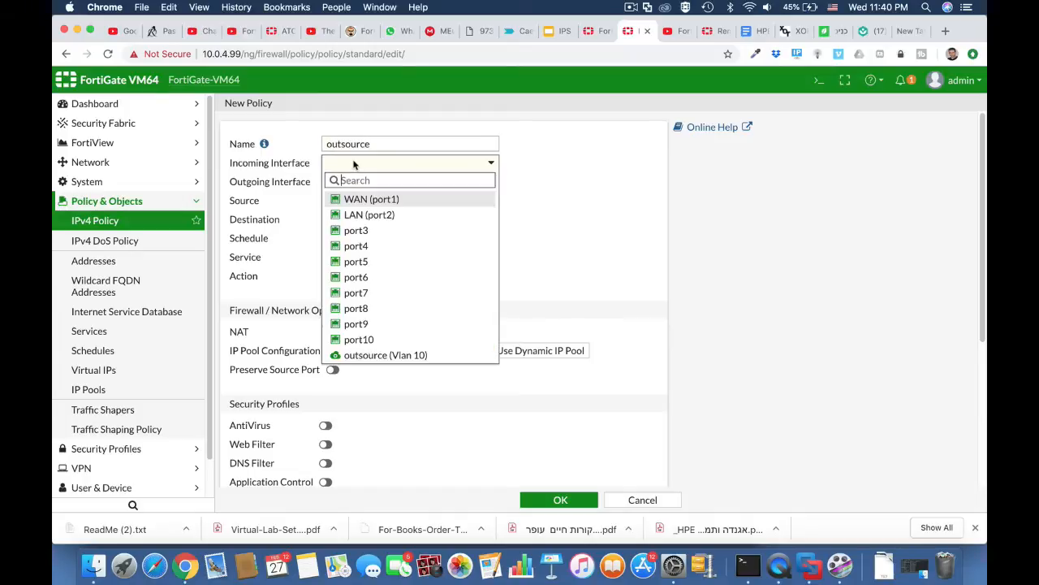
left_click(357, 215)
left_click(364, 186)
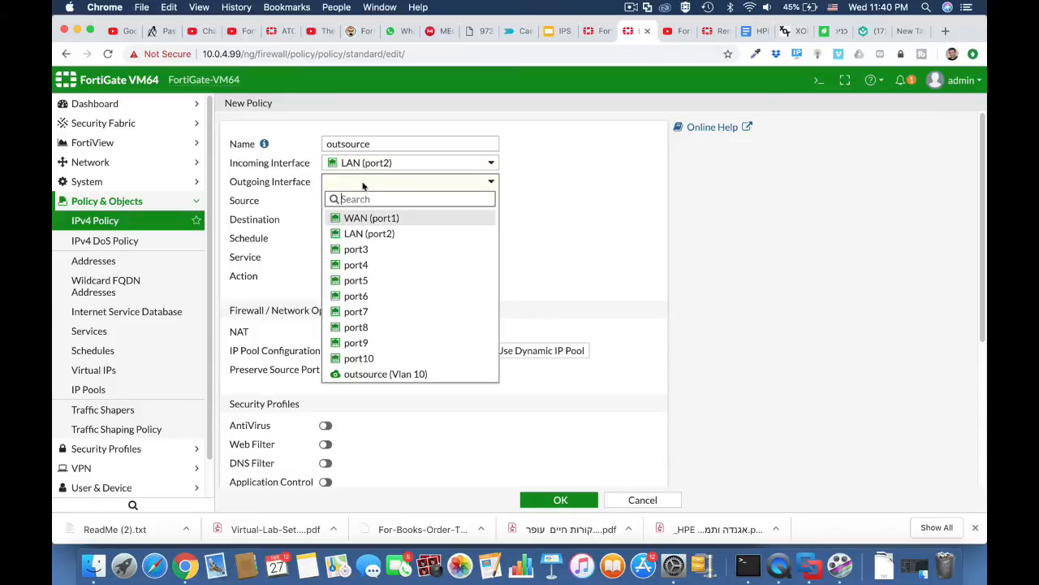
left_click(357, 219)
Step: Set source Outsource, destination all, service ALL, web filter outsource_block_social, and save
left_click(367, 201)
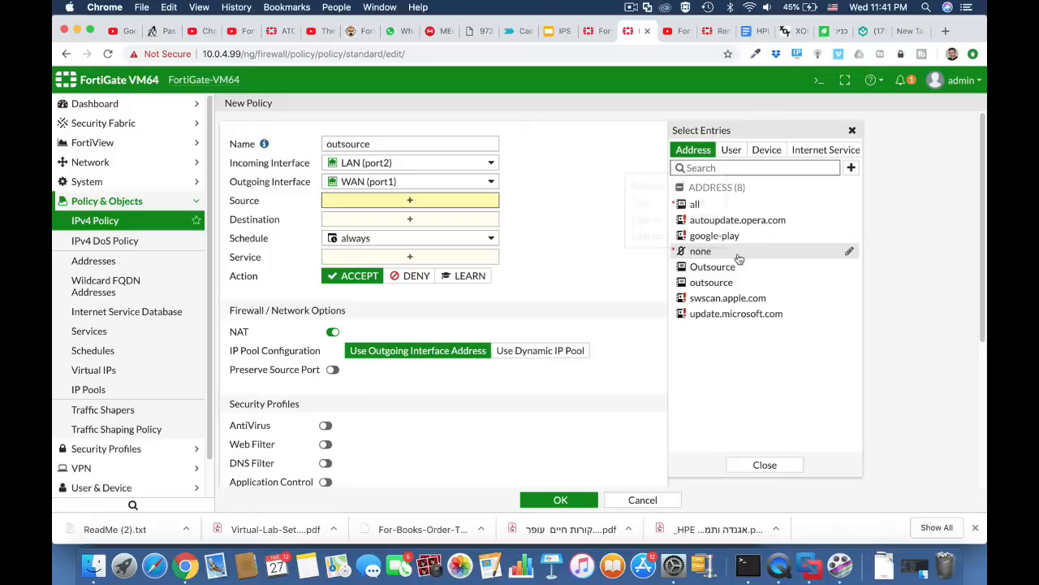
left_click(730, 267)
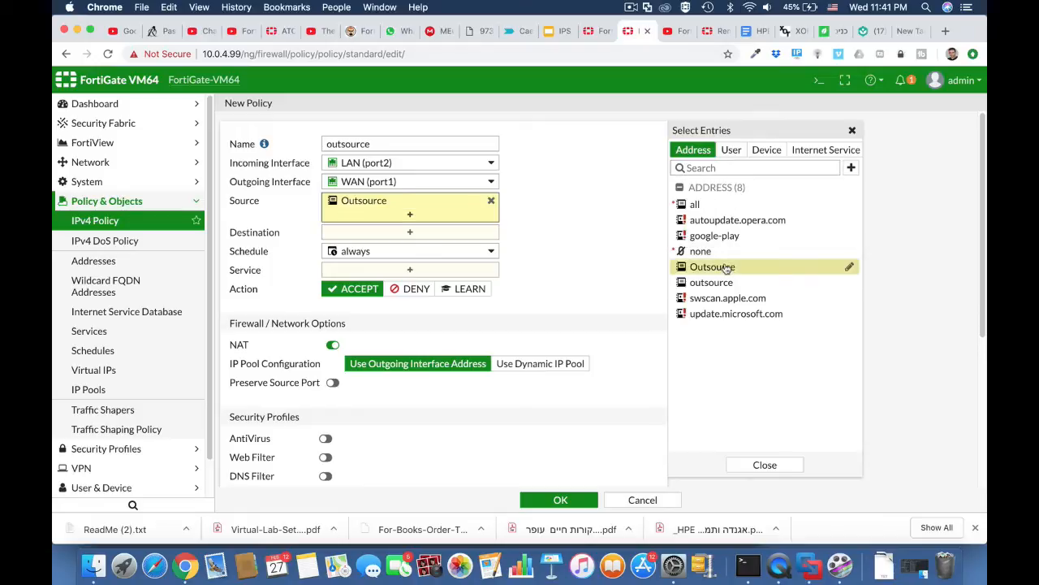
left_click(444, 231)
left_click(698, 205)
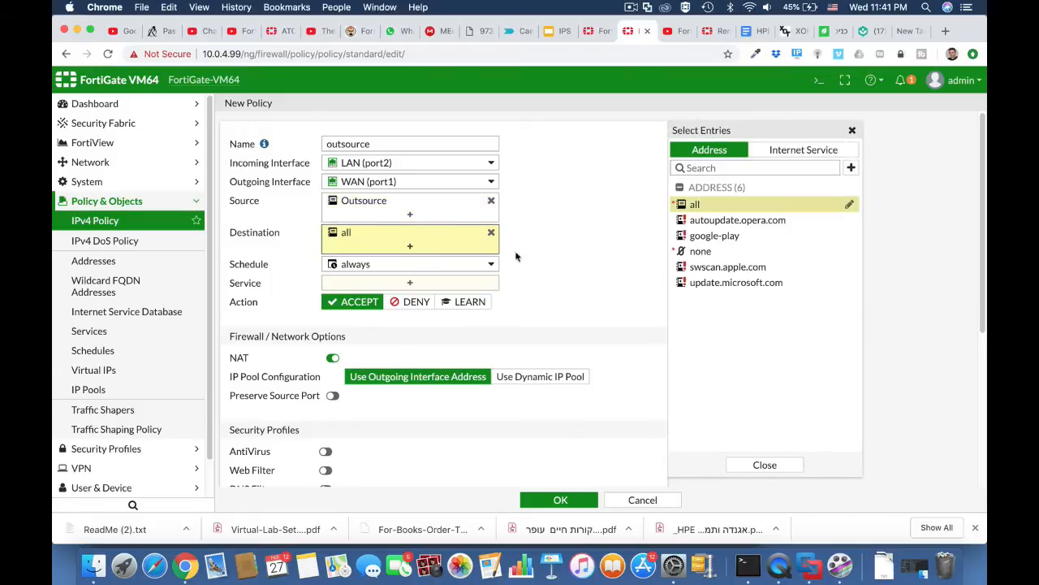
left_click(464, 285)
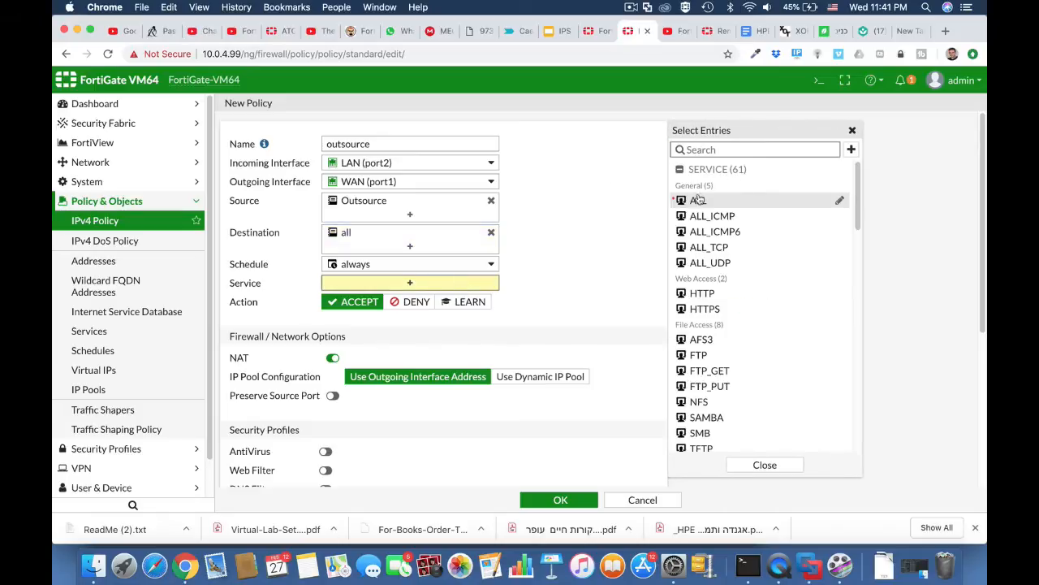
left_click(693, 201)
scroll(528, 314, "down", 5)
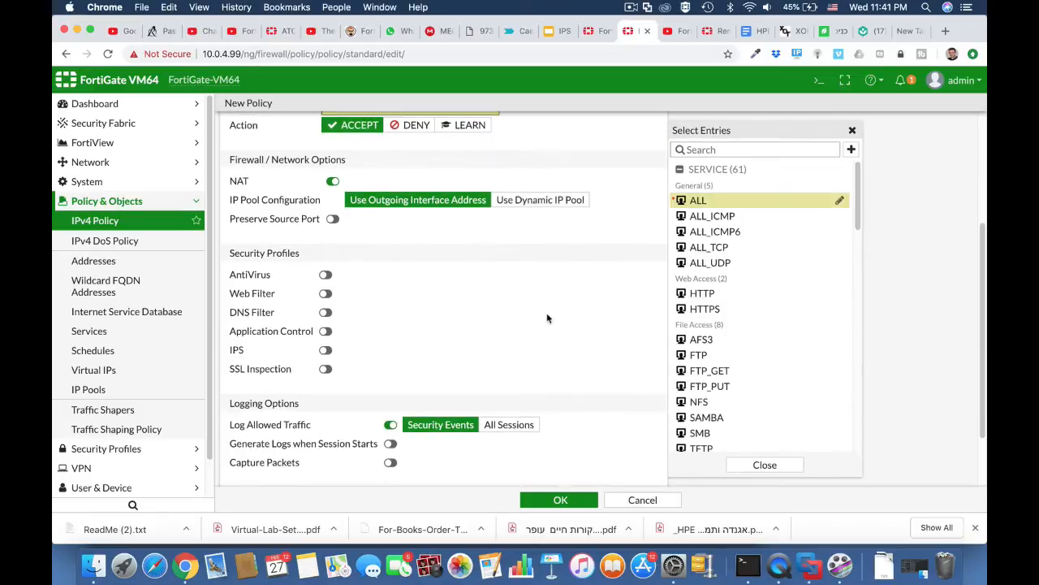
left_click(325, 294)
left_click(393, 297)
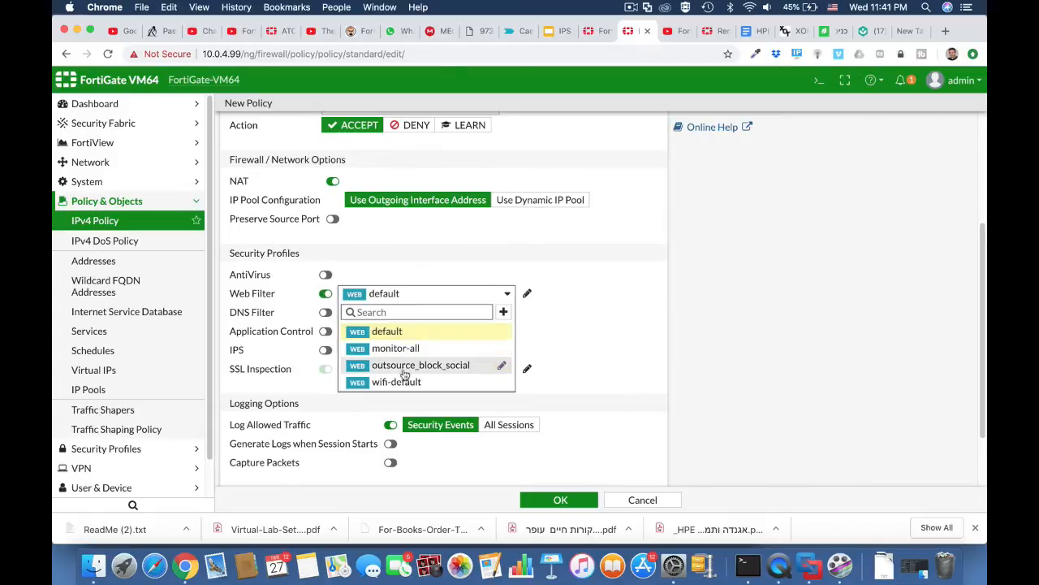
left_click(406, 366)
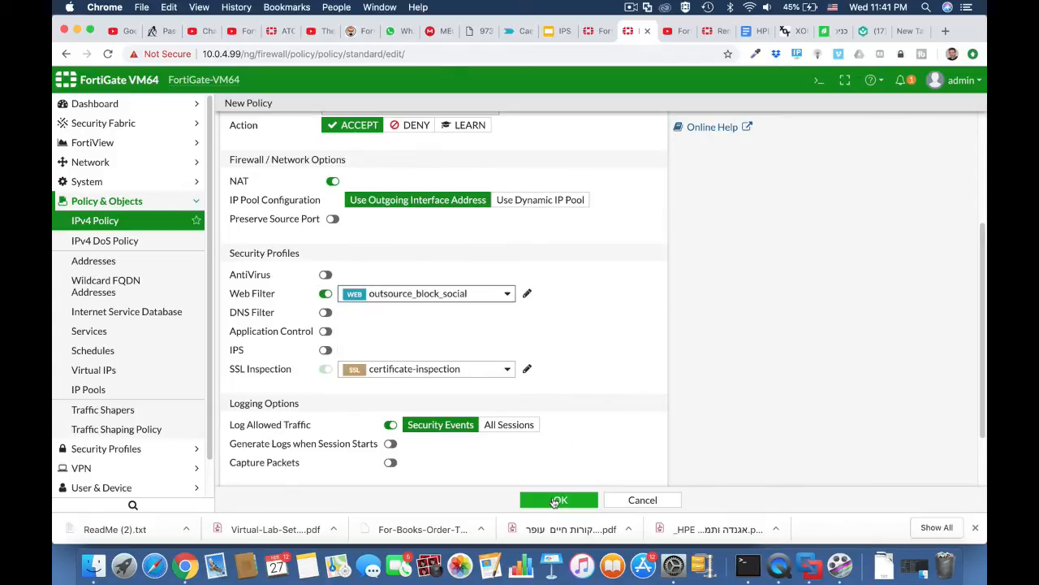
left_click(555, 502)
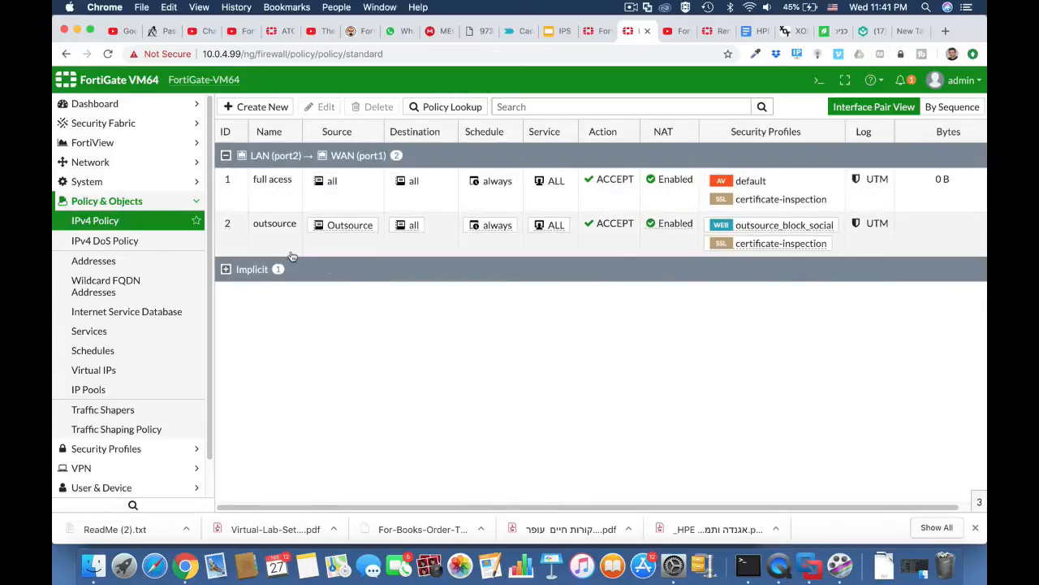
Step: Move the outsource policy above full acess, then log in to Fortigate-HomeLAB as admin
left_click_drag(227, 229, 227, 180)
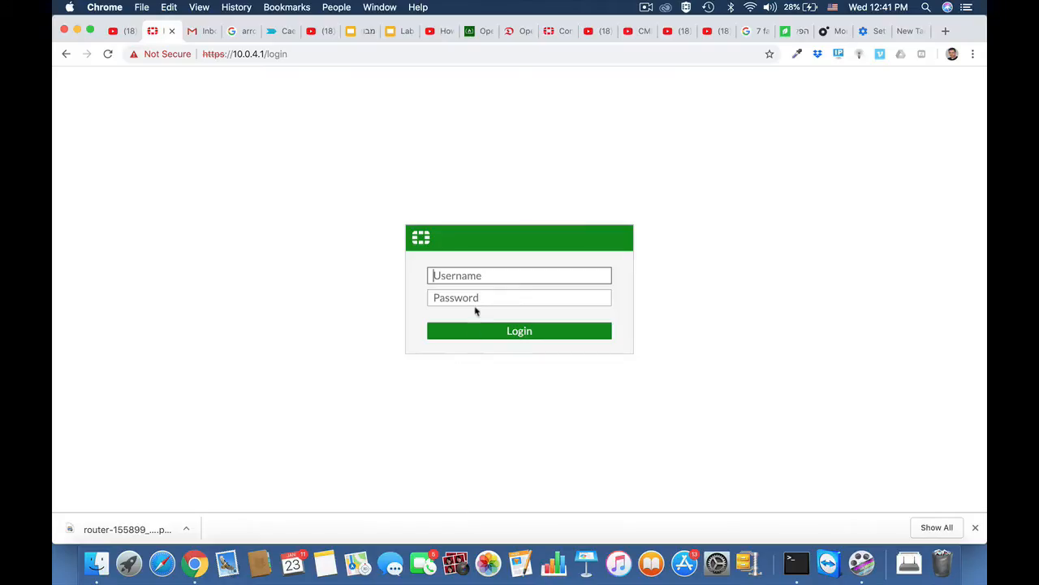
type("admin")
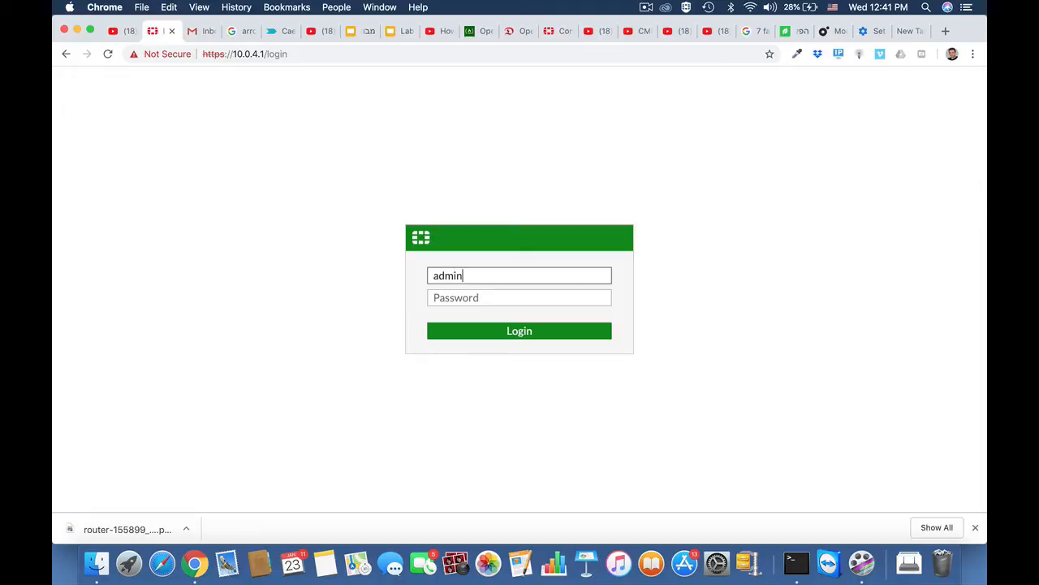
key("Return")
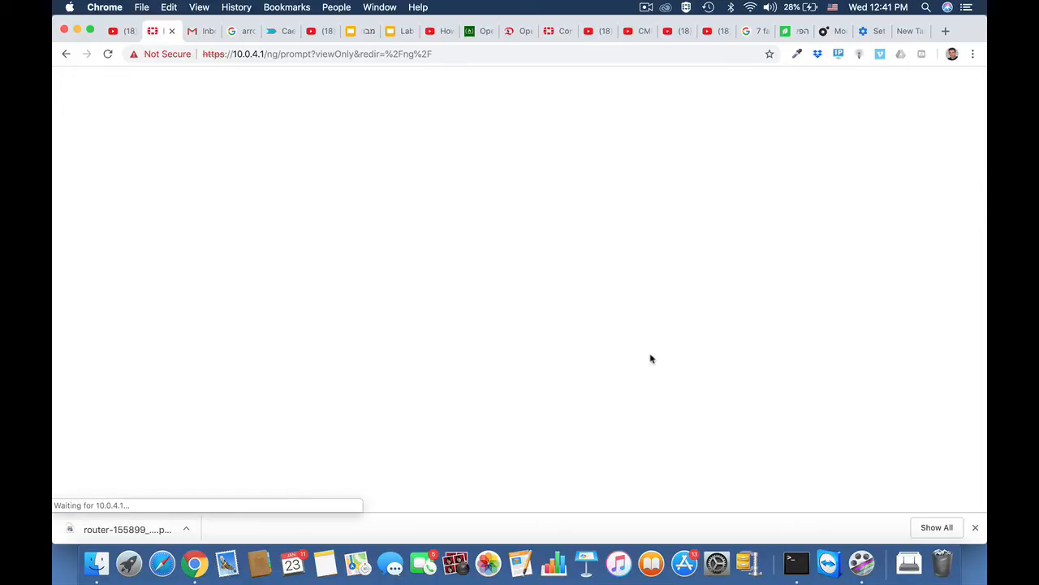
Step: Postpone the password change, file system check and FortiCare registration prompts
left_click(585, 333)
left_click(589, 355)
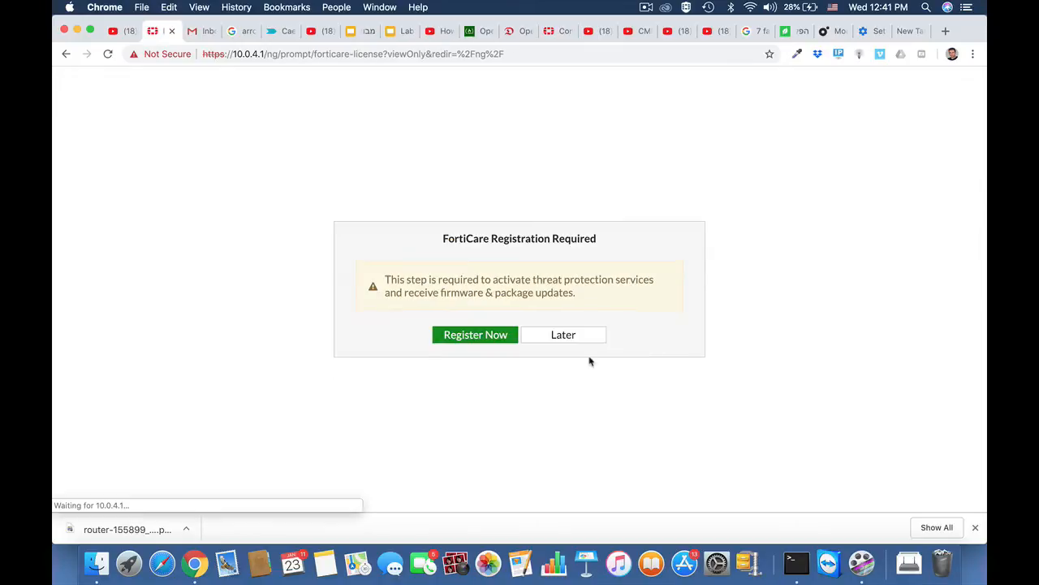
left_click(571, 336)
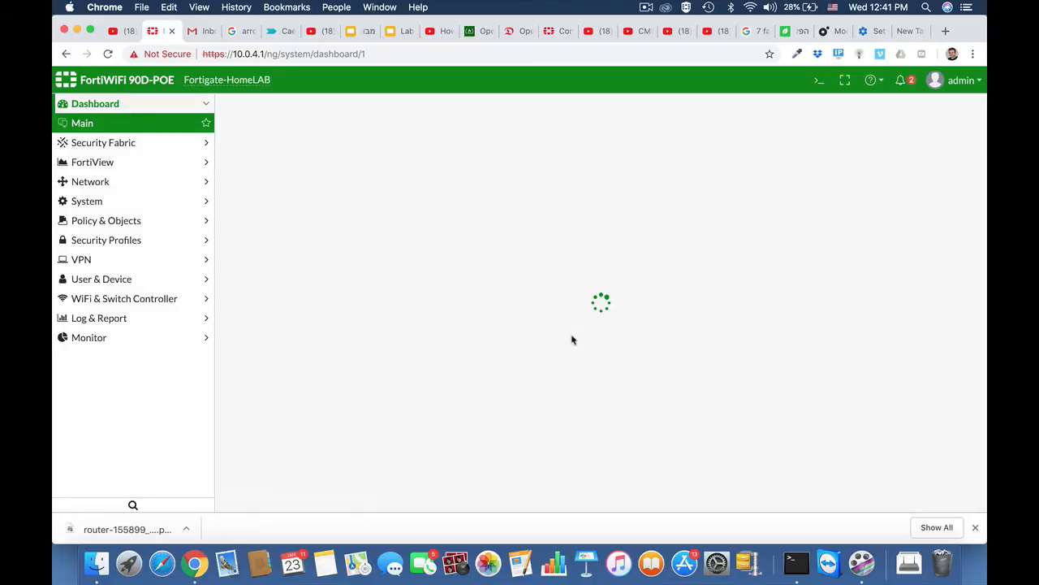
left_click(115, 246)
Step: Open the default application sensor and review the Business and Remote.Access category actions
left_click(110, 302)
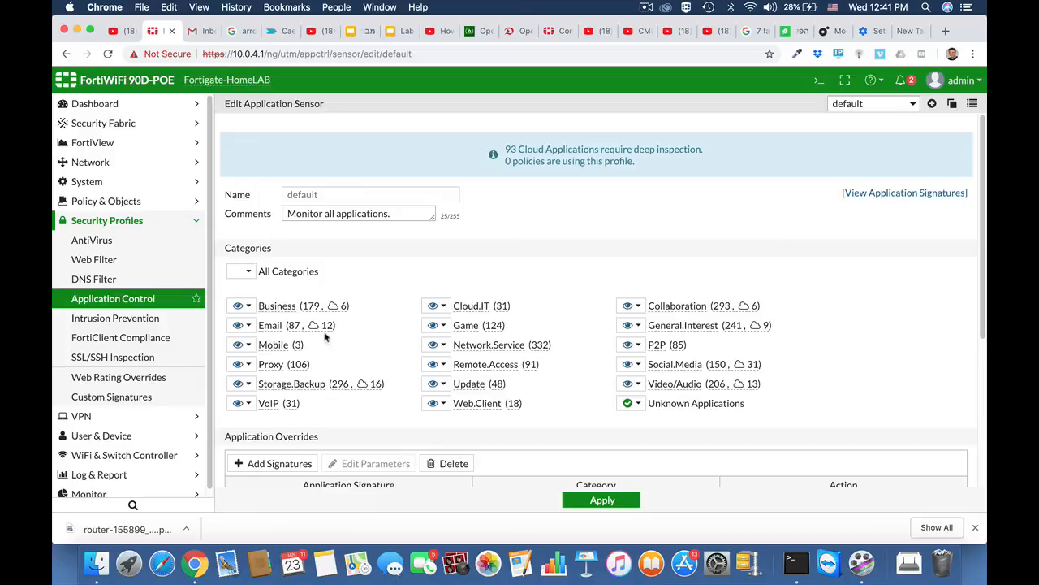
left_click(250, 307)
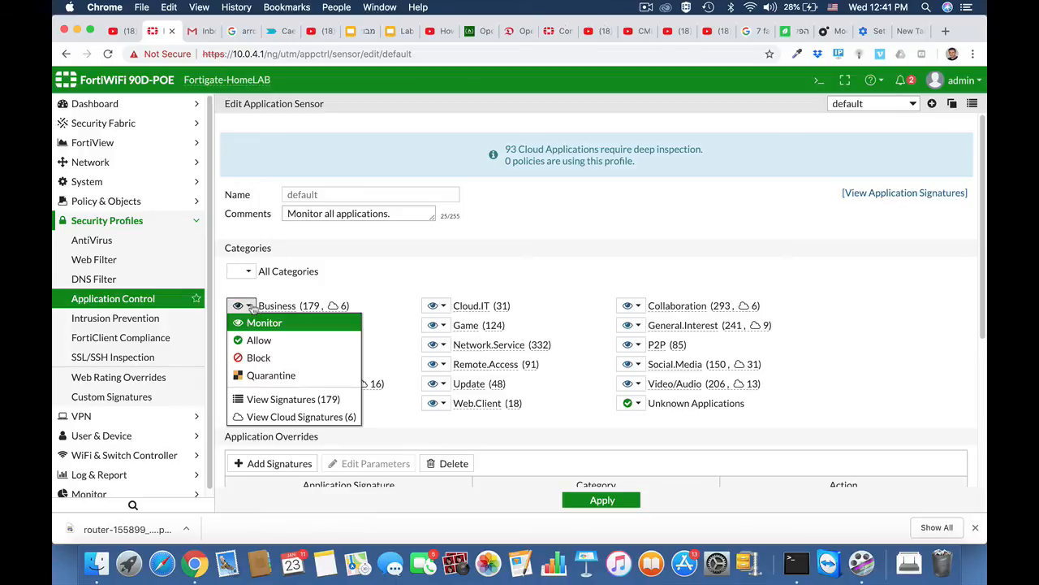
left_click(385, 329)
left_click(443, 365)
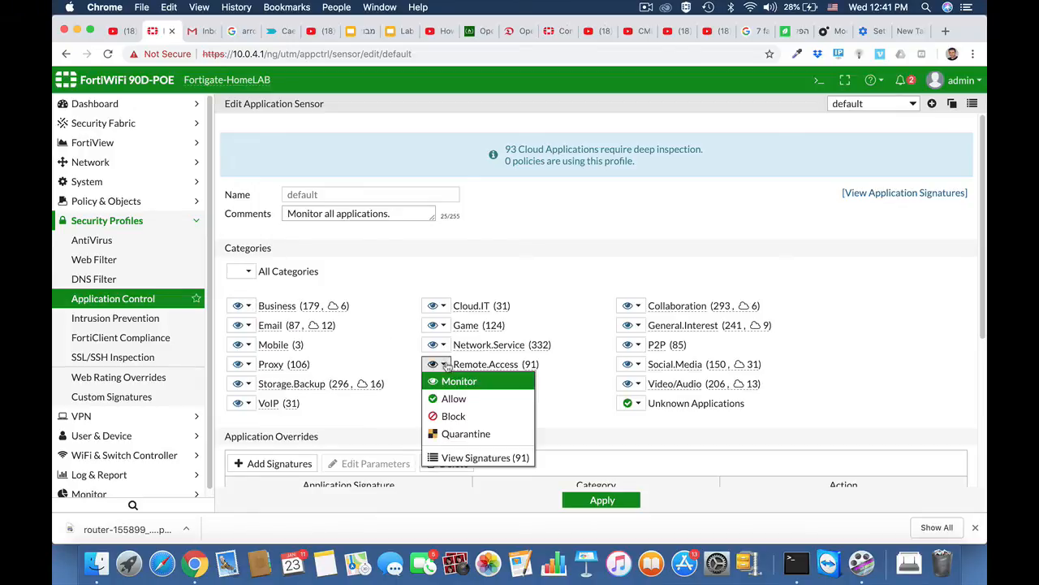
left_click(569, 294)
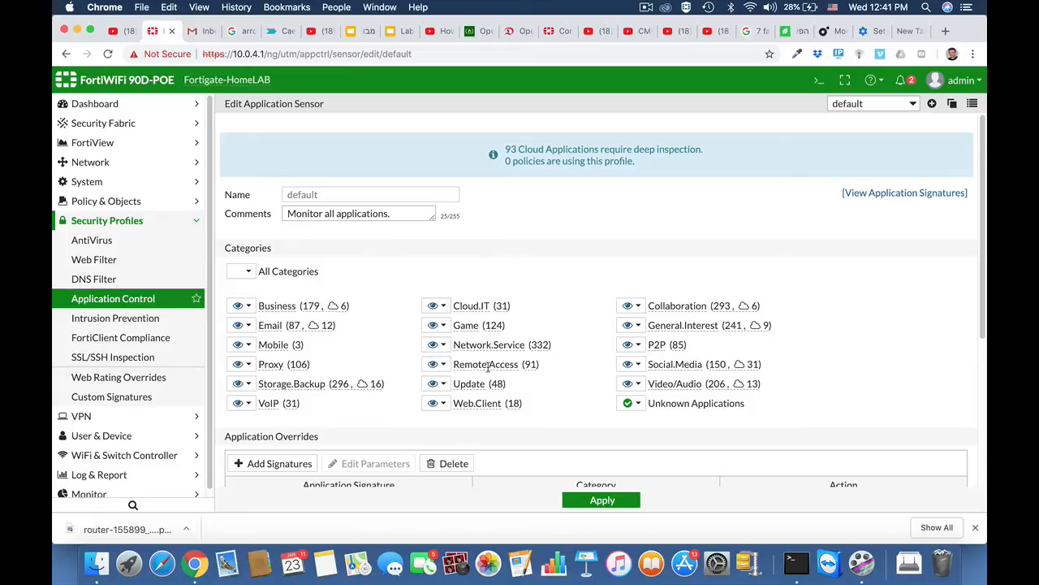
scroll(488, 365, "down", 3)
Step: Add overrides for all three Teamviewer signatures, filtering the signature list by name 'team'
left_click(265, 363)
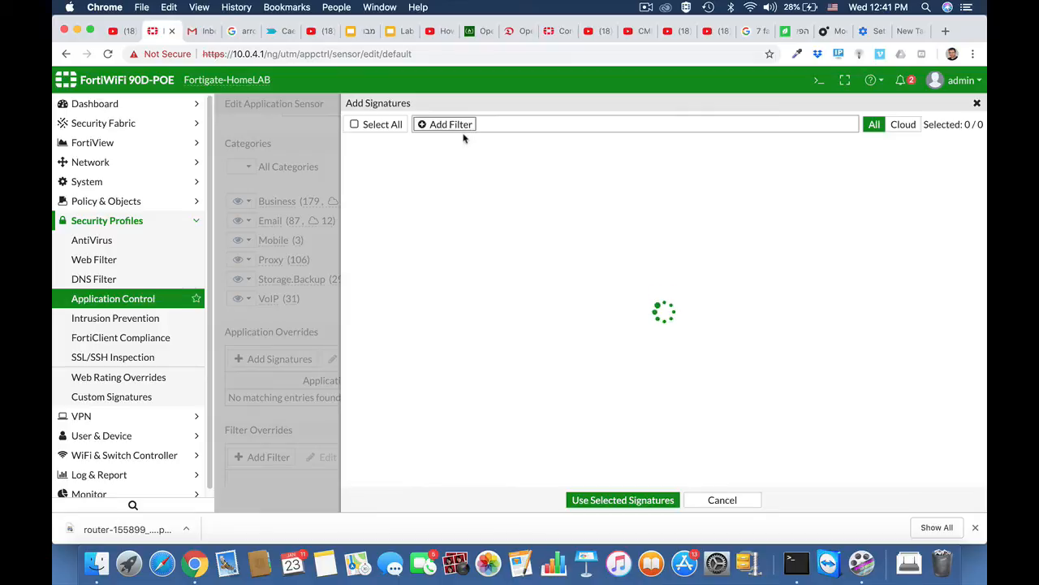
left_click(453, 124)
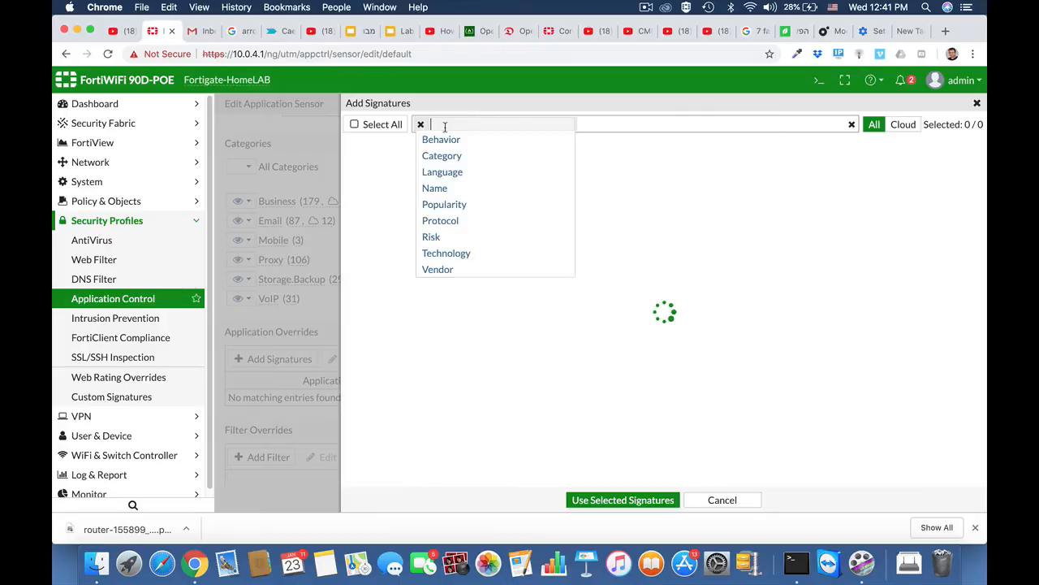
left_click(436, 187)
type("team")
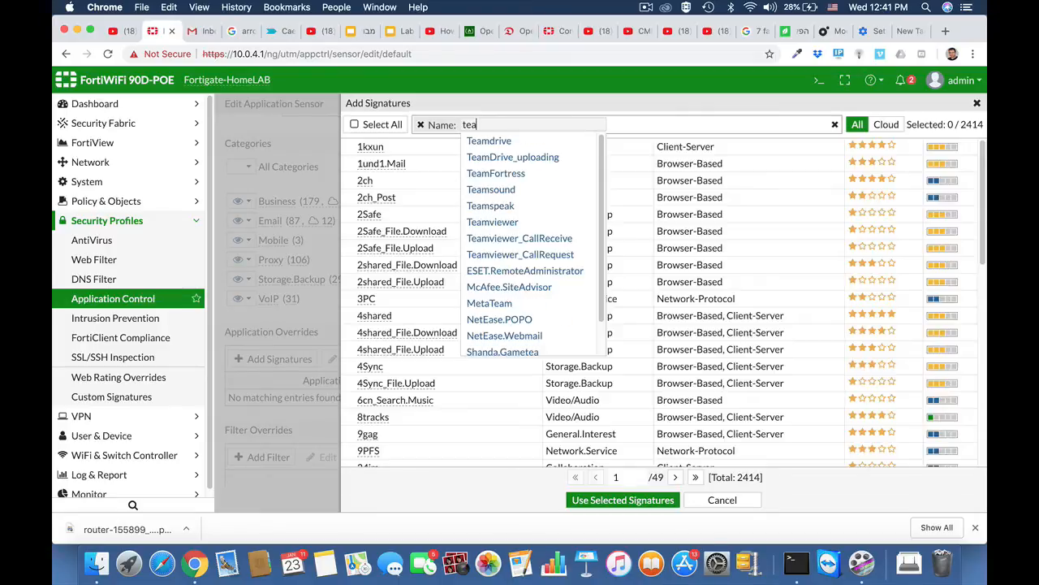
left_click(485, 221)
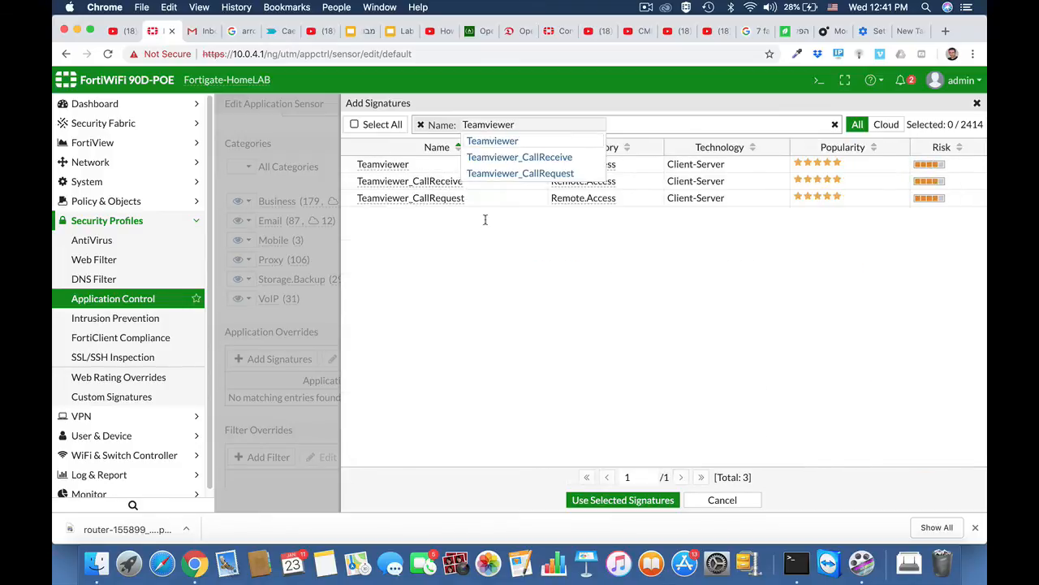
left_click(453, 233)
left_click(399, 167)
left_click(398, 195, "shift")
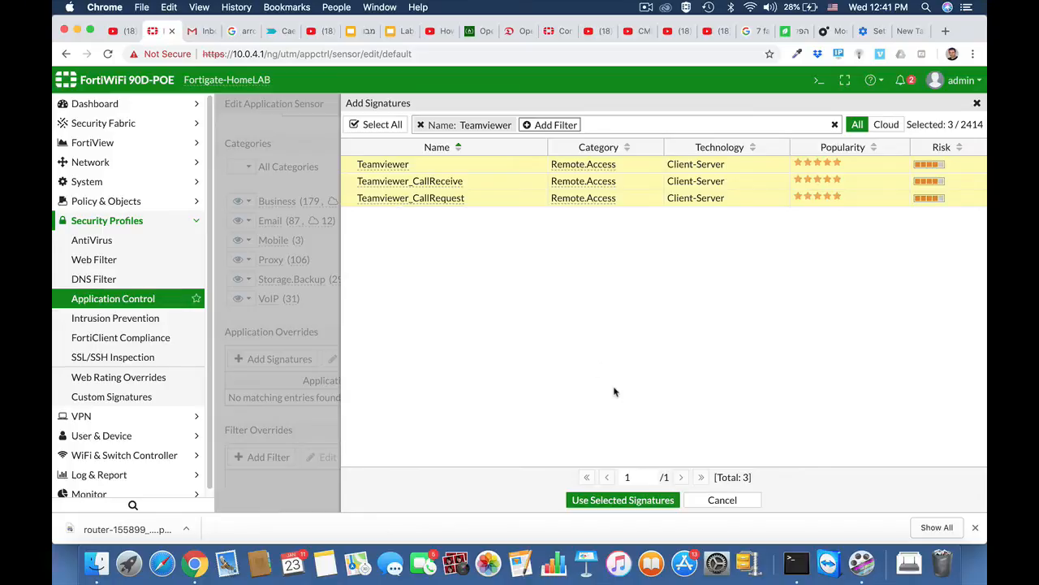
left_click(608, 500)
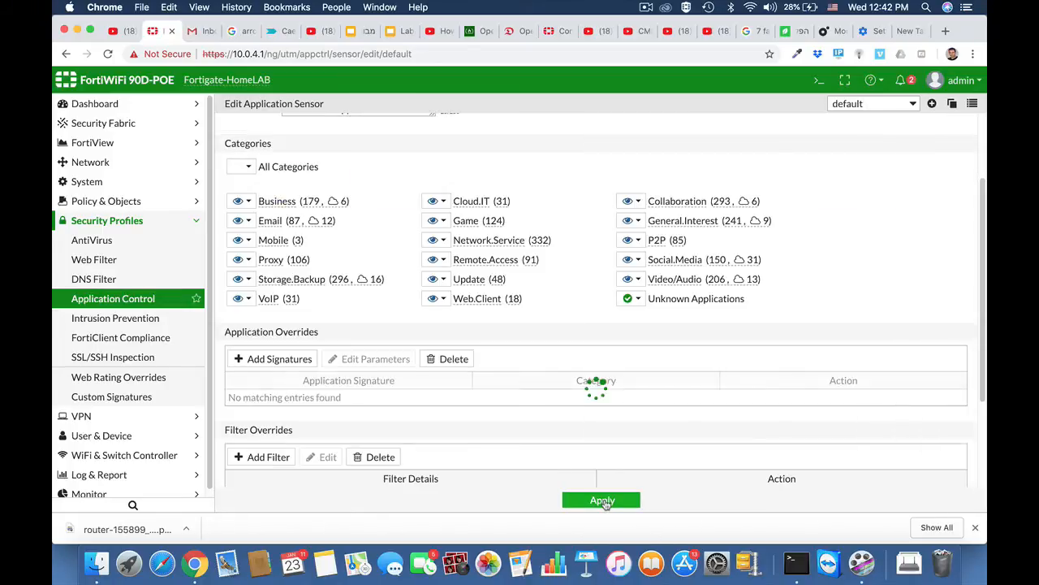
Step: Keep the Teamviewer overrides' action as Block and apply the sensor changes
scroll(447, 399, "down", 3)
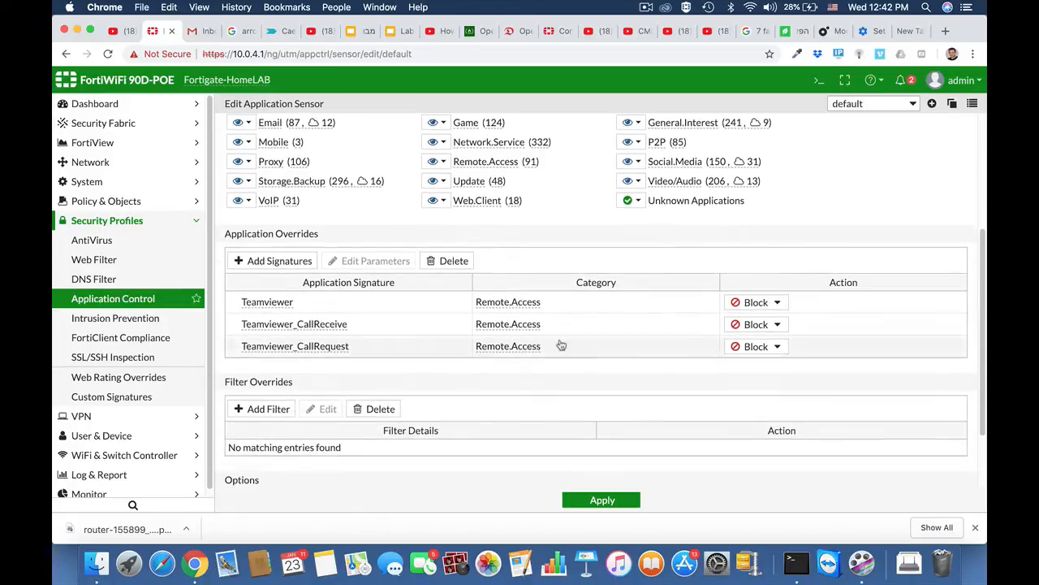
left_click(776, 303)
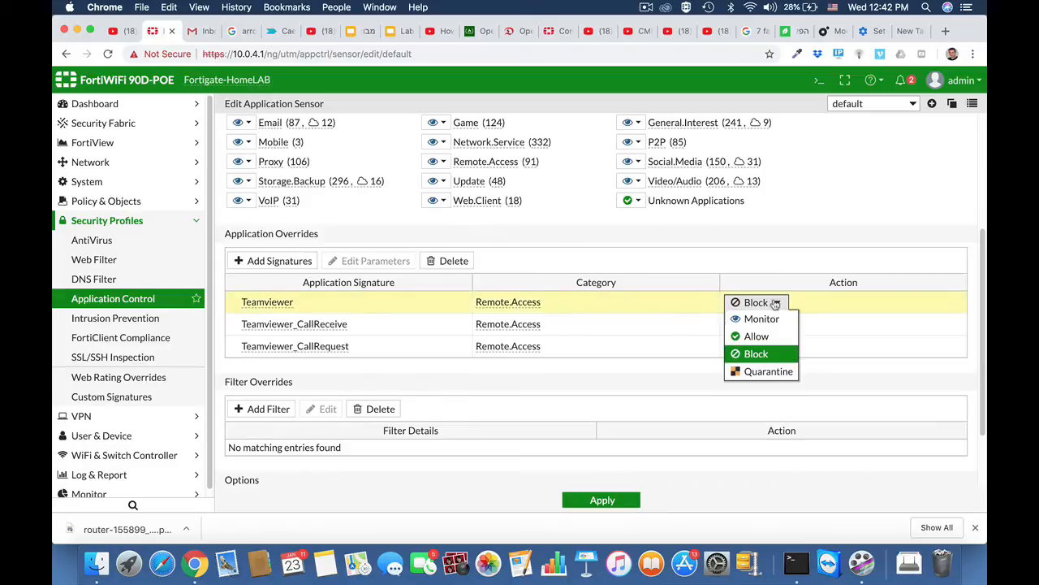
left_click(759, 354)
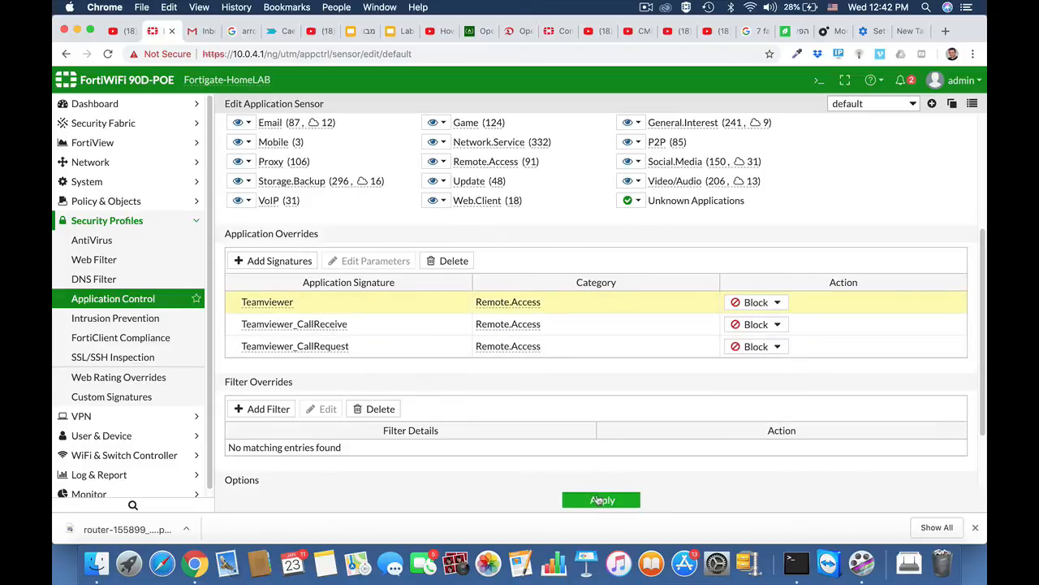
left_click(599, 499)
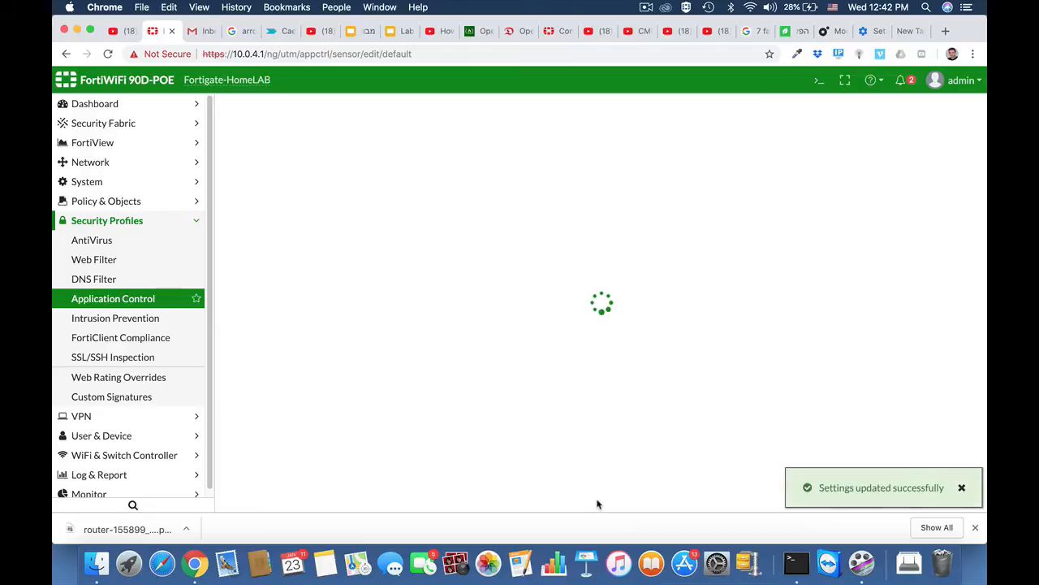
left_click(135, 205)
Step: Enable Application Control with the BLOCKYTEAMV profile on policy ruckus2wan and save it
left_click(118, 222)
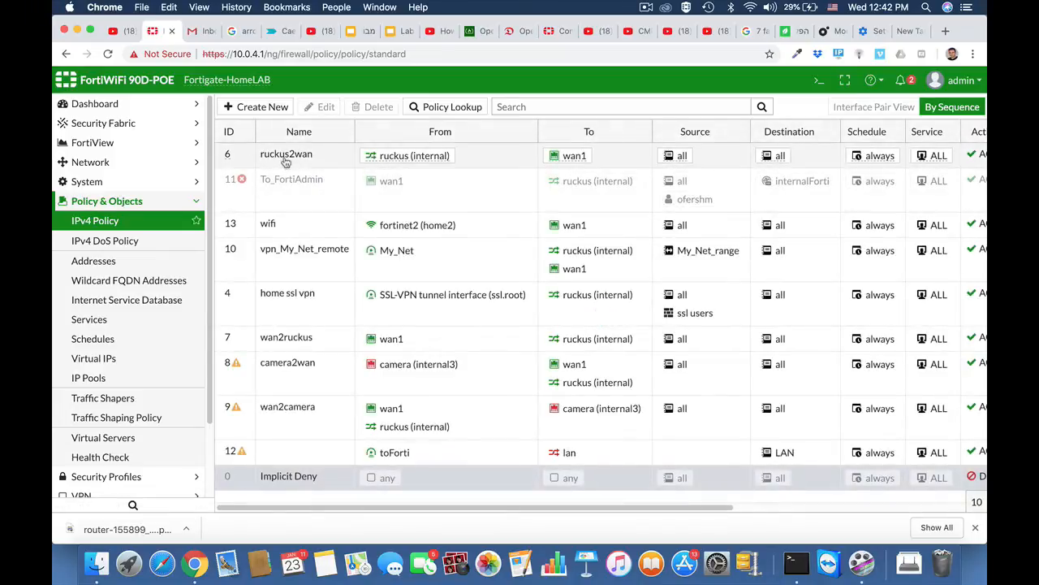
left_click(286, 162)
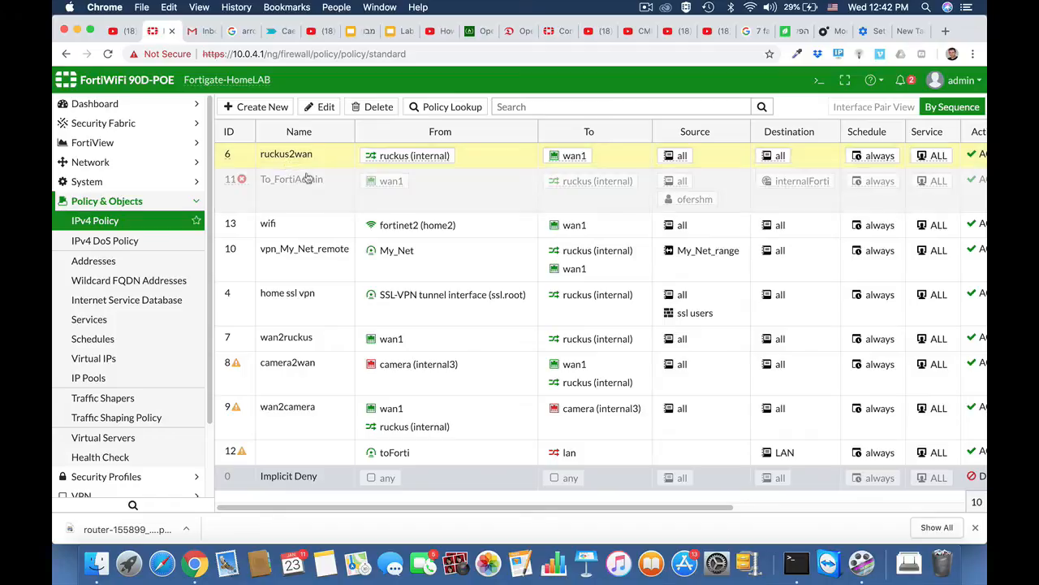
left_click(326, 107)
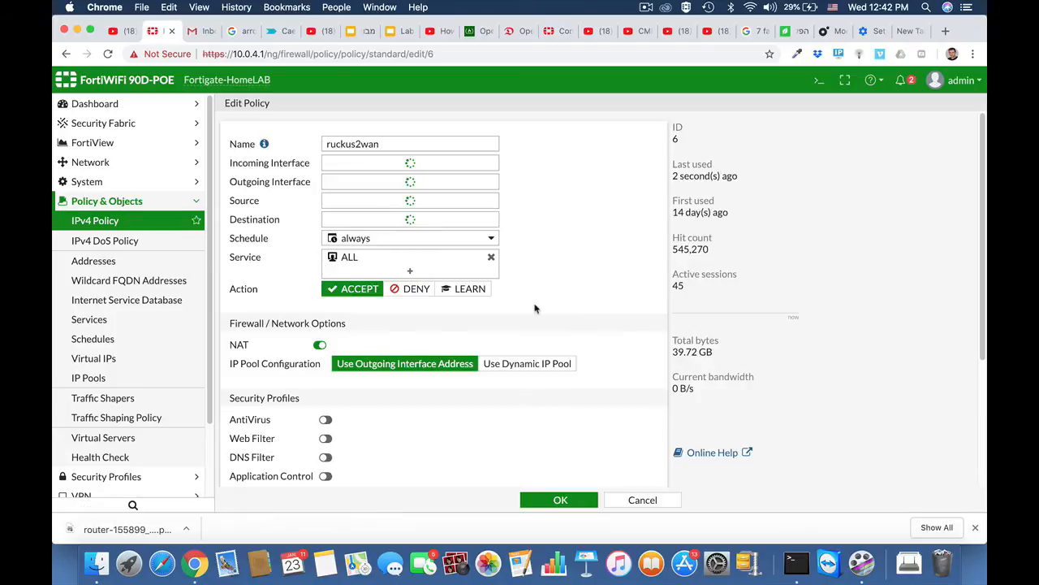
scroll(535, 309, "down", 5)
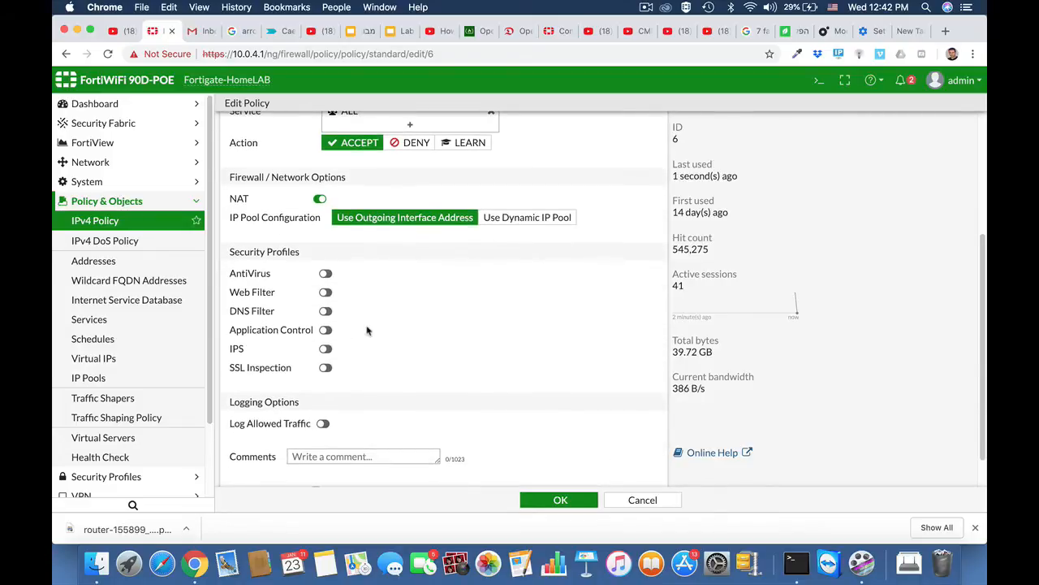
left_click(326, 330)
left_click(393, 330)
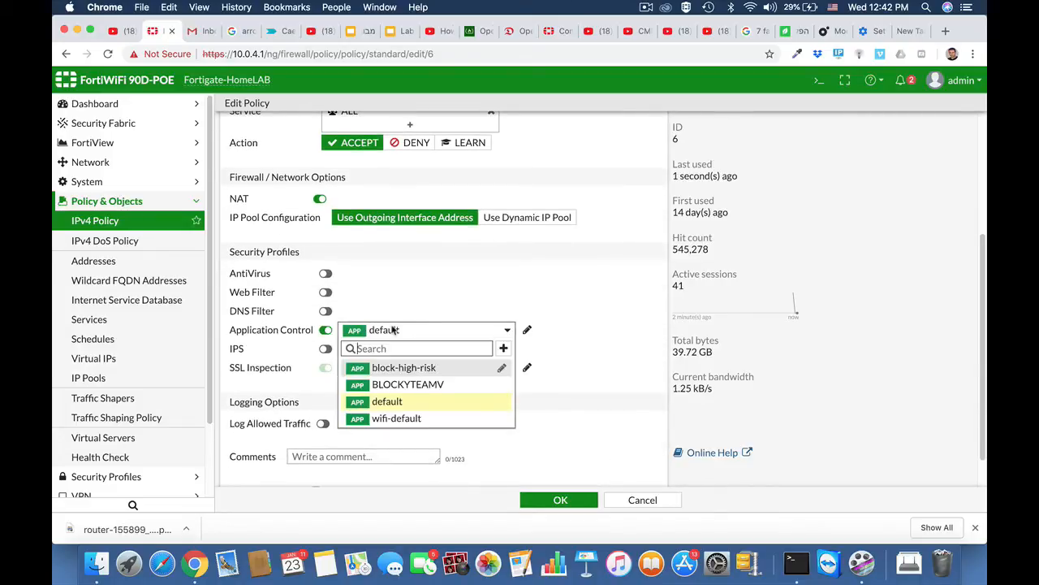
left_click(394, 383)
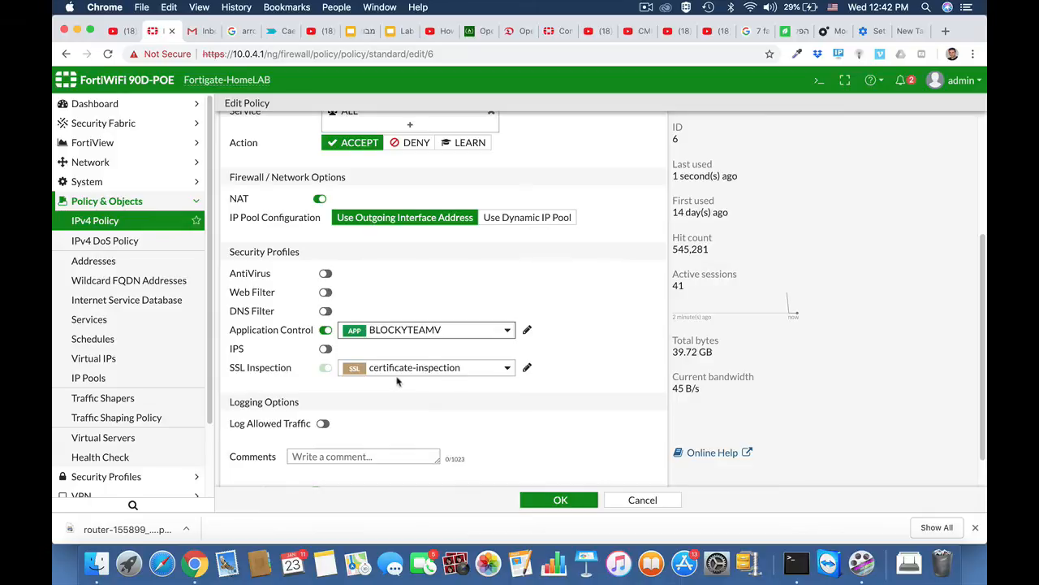
left_click(552, 501)
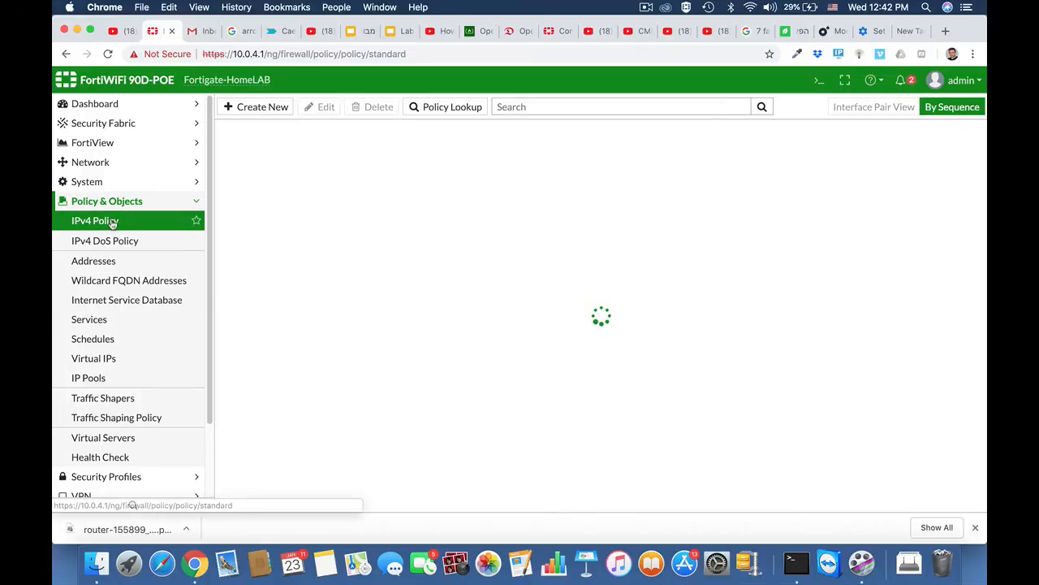
Step: Scroll the Twitter home feed to confirm it loads, then return to FortiGate's System Settings
left_click(645, 7)
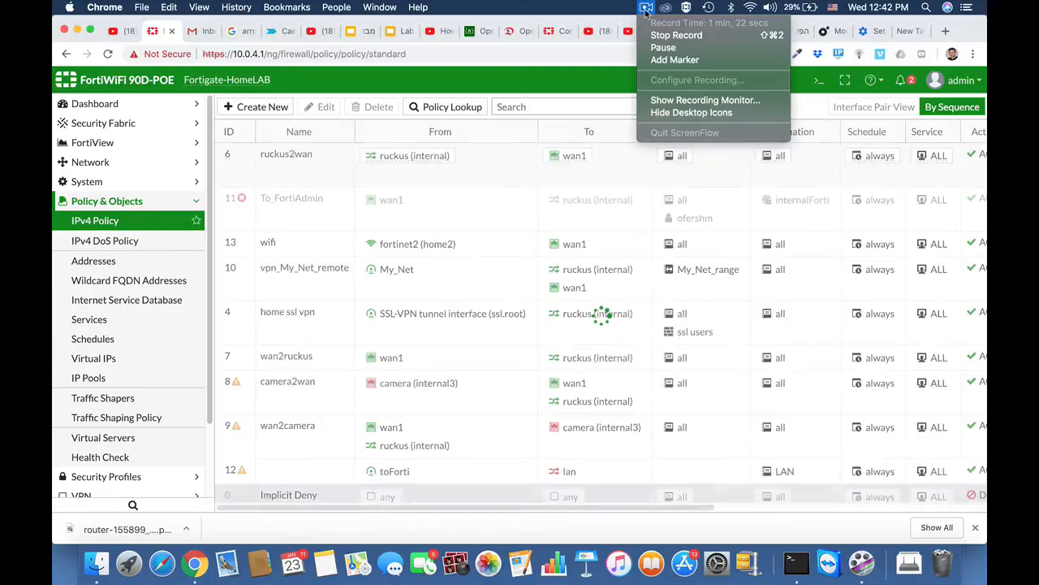
left_click(654, 35)
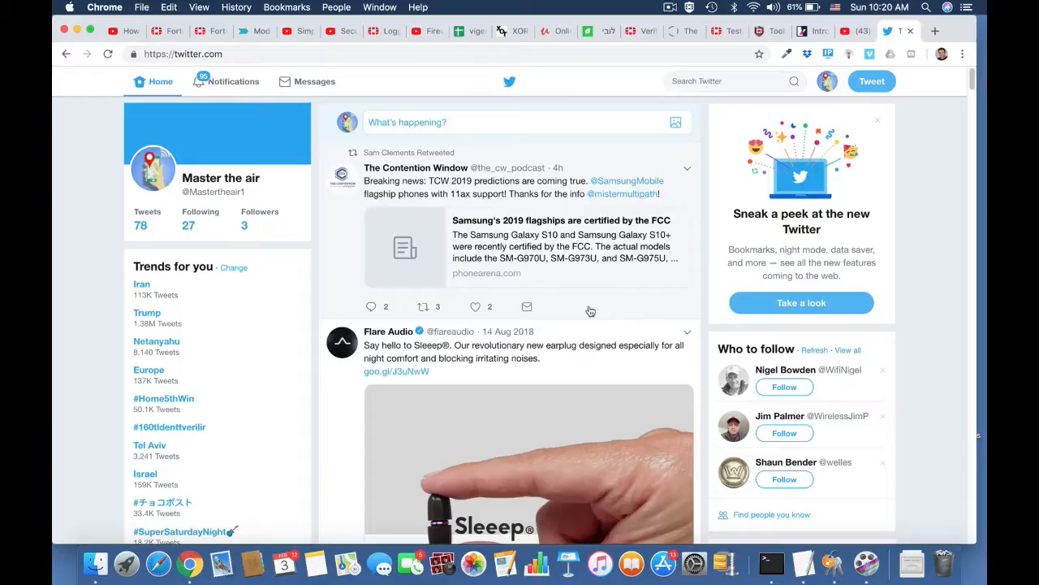
scroll(509, 323, "down", 15)
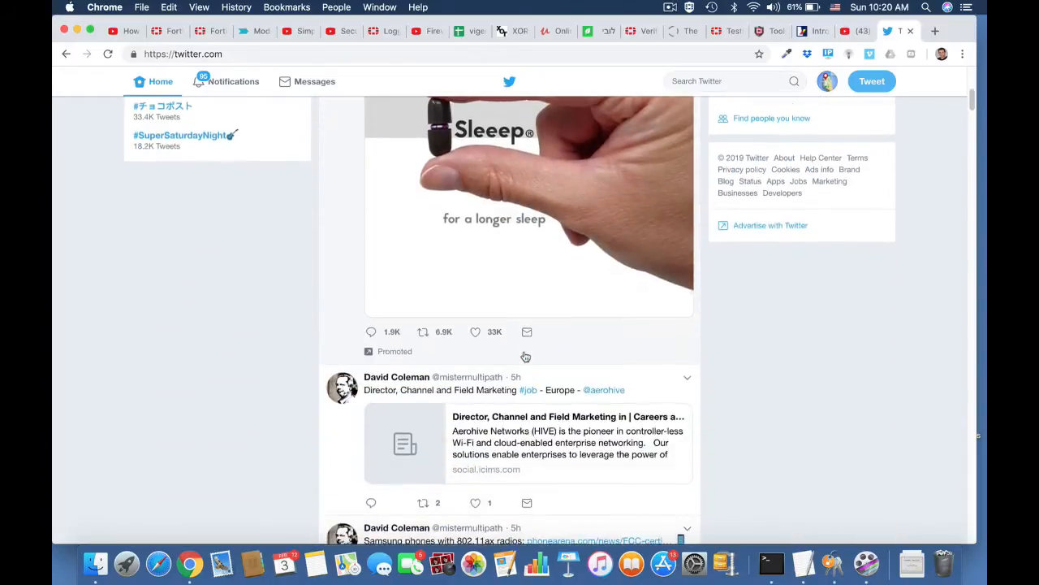
scroll(527, 357, "down", 8)
scroll(525, 341, "up", 12)
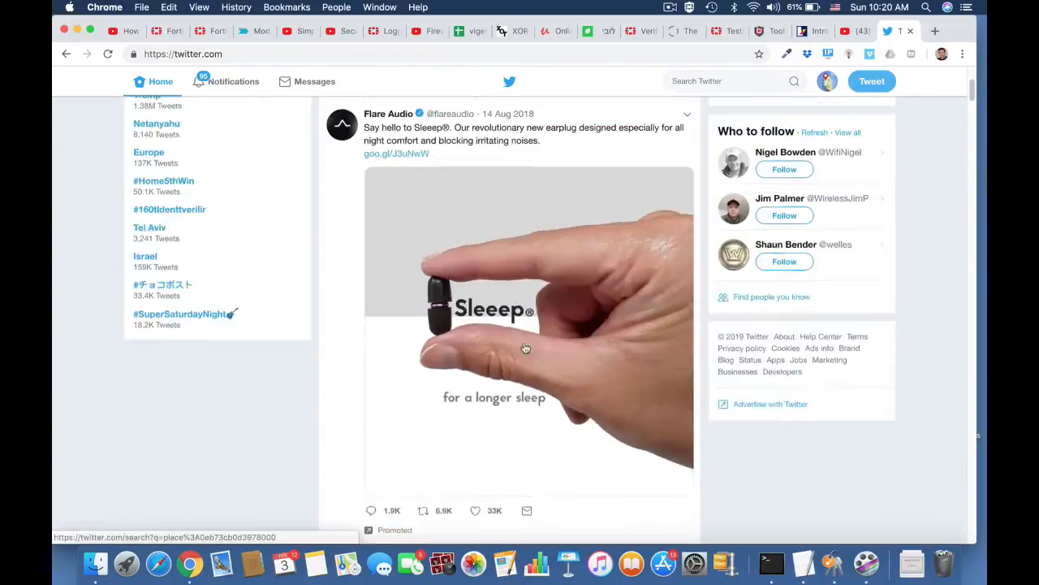
left_click(170, 33)
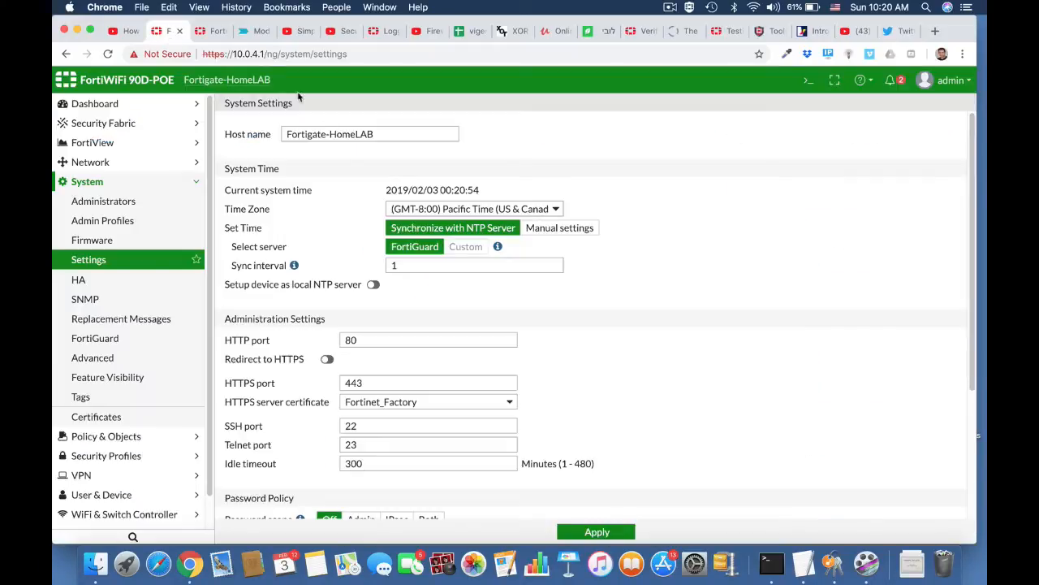
Step: Set NGFW mode to Policy-based with certificate-inspection for SSL/SSH inspection and apply
left_click(114, 186)
left_click(97, 182)
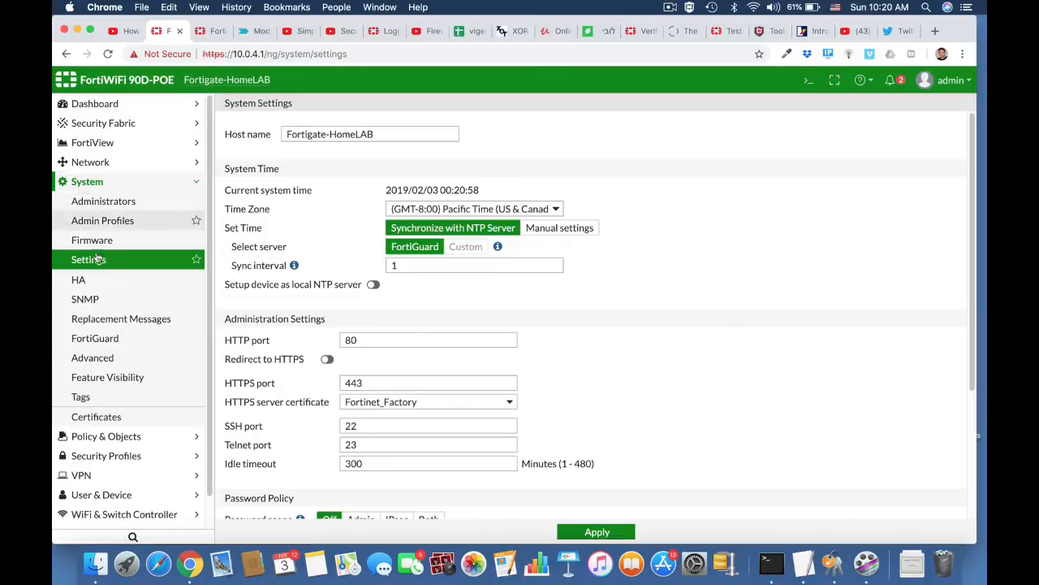
left_click(105, 261)
scroll(406, 455, "down", 5)
left_click(415, 484)
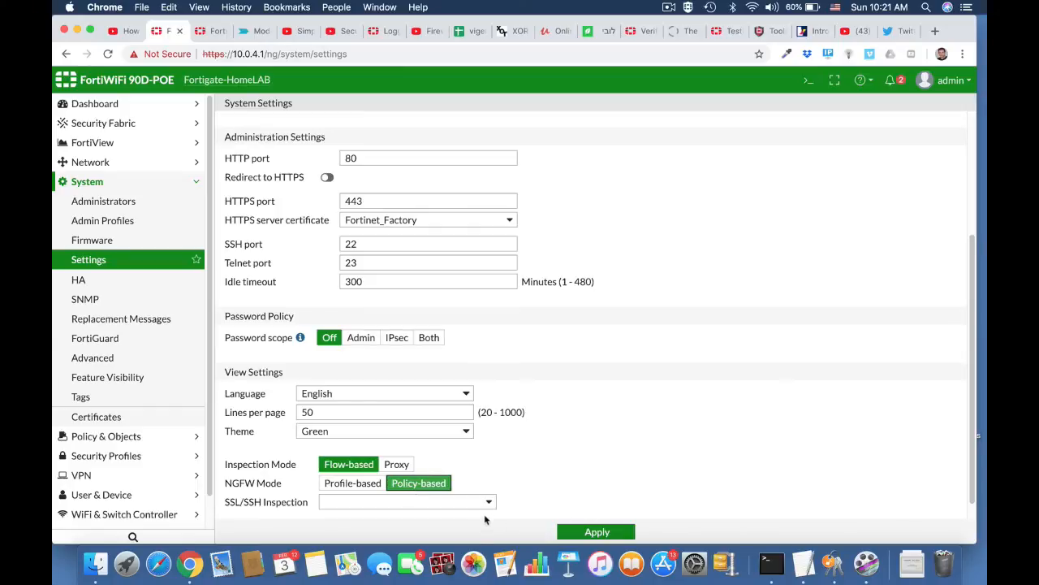
right_click(489, 504)
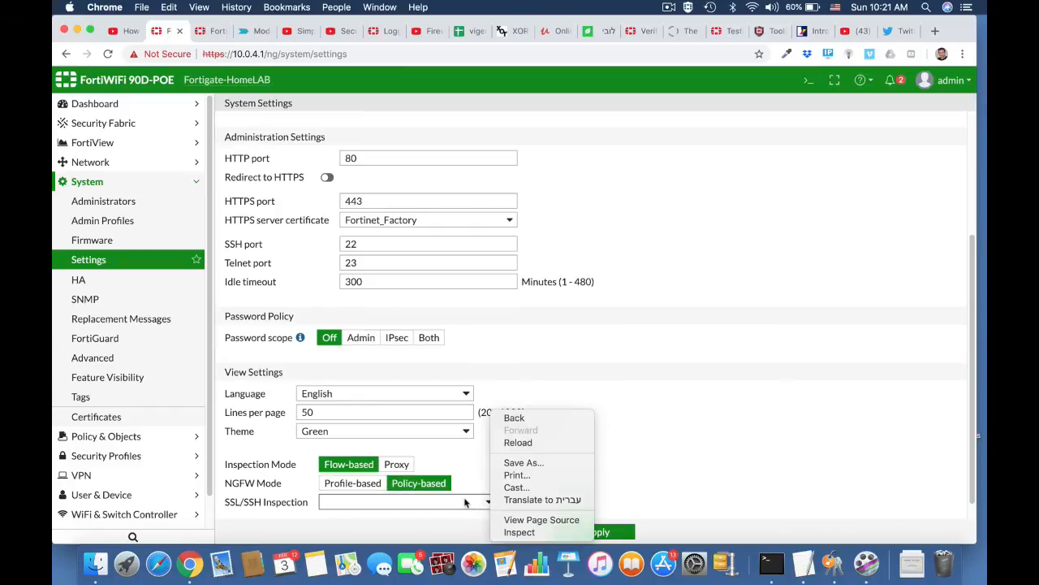
left_click(467, 503)
left_click(464, 500)
left_click(446, 506)
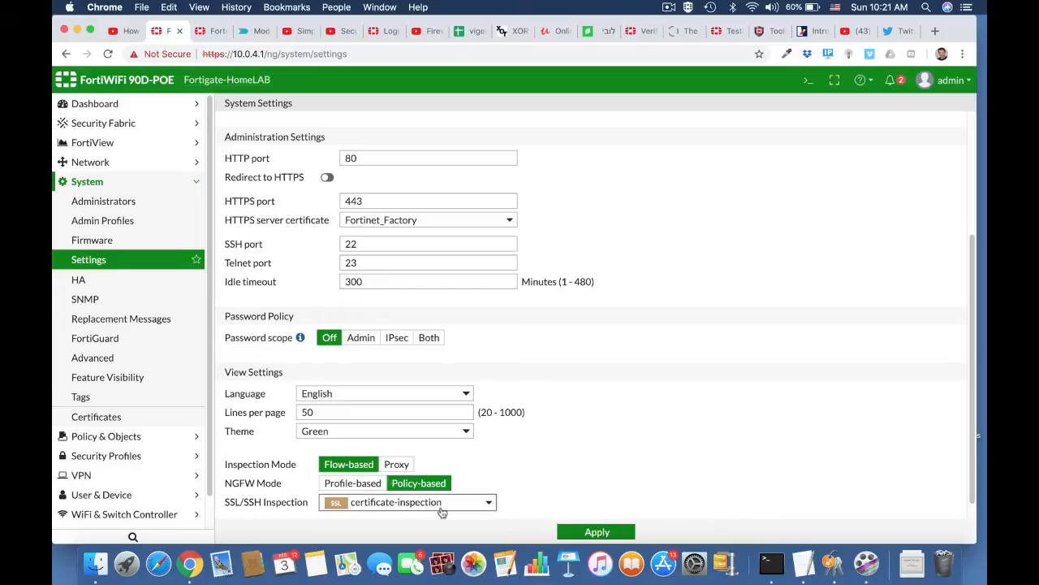
scroll(626, 474, "down", 1)
left_click(596, 532)
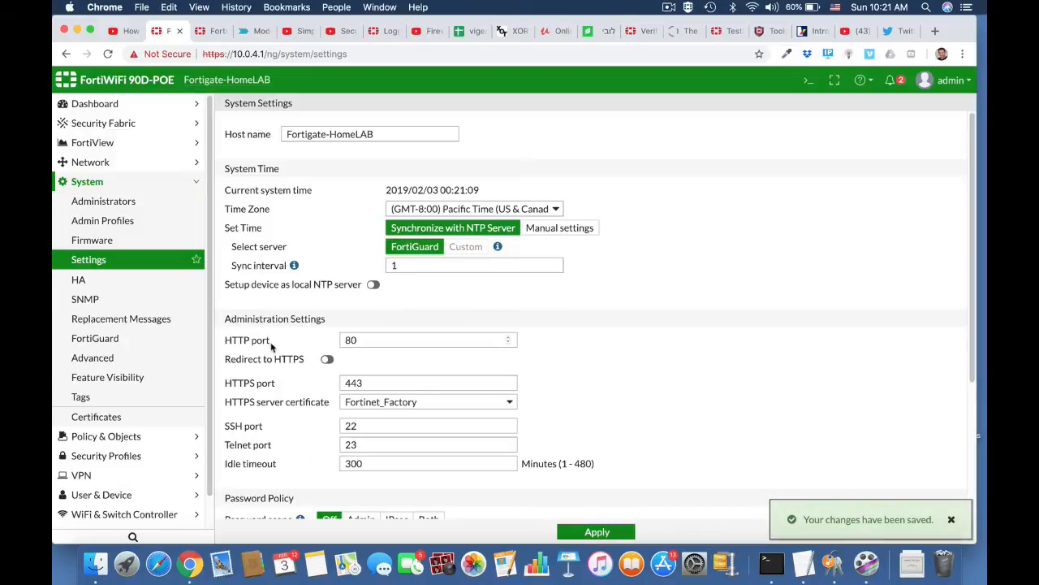
left_click(99, 164)
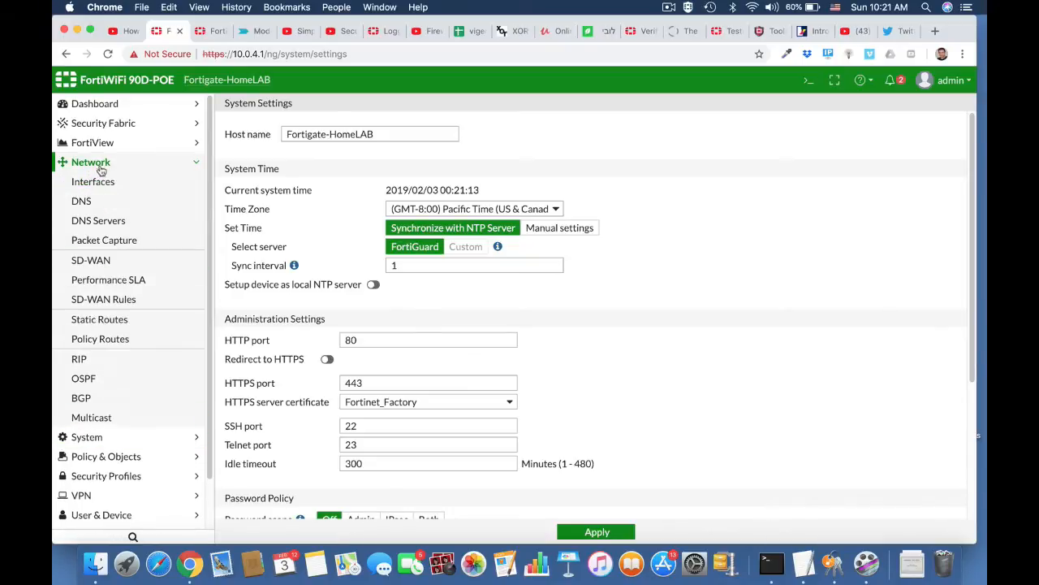
Step: Create a Central SNAT rule from LAN (internal) to wan1, source and destination all
left_click(140, 455)
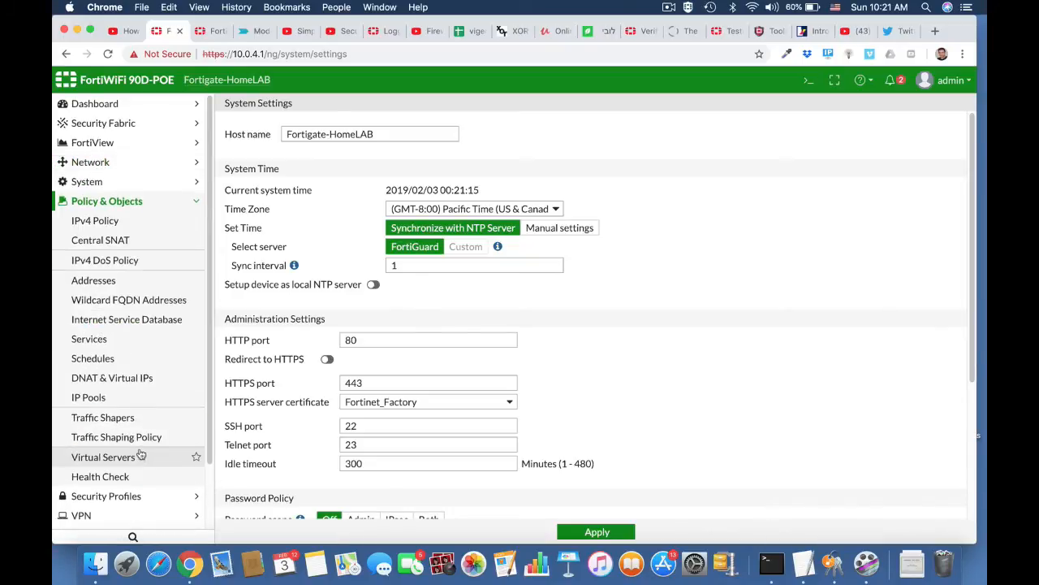
left_click(106, 239)
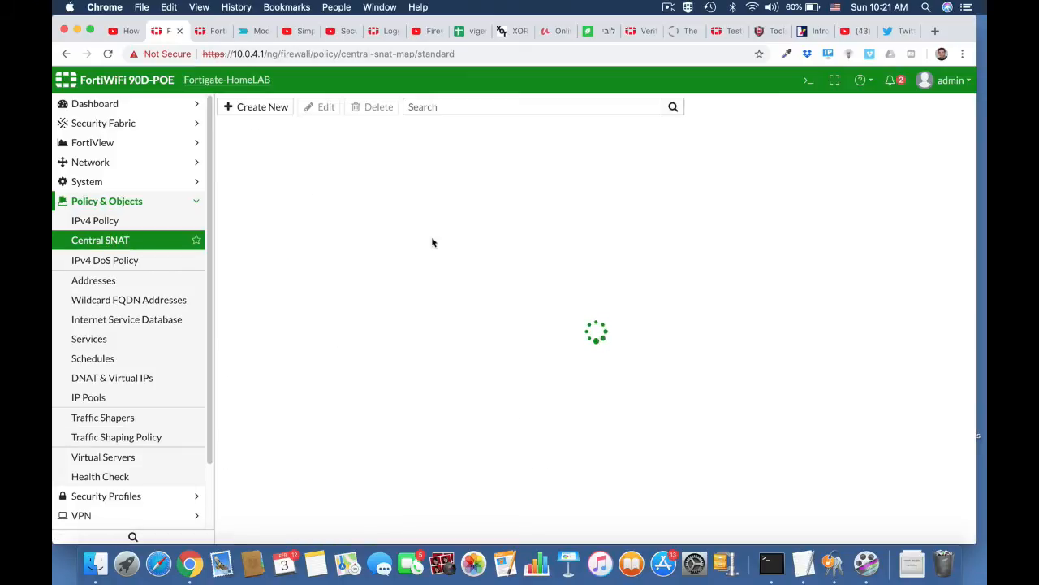
left_click(279, 109)
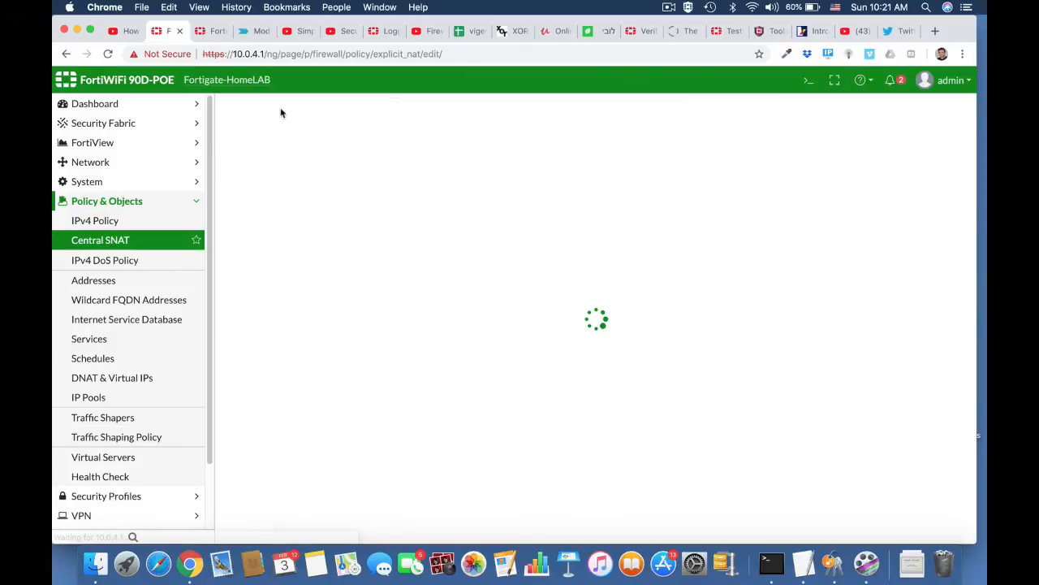
left_click(439, 135)
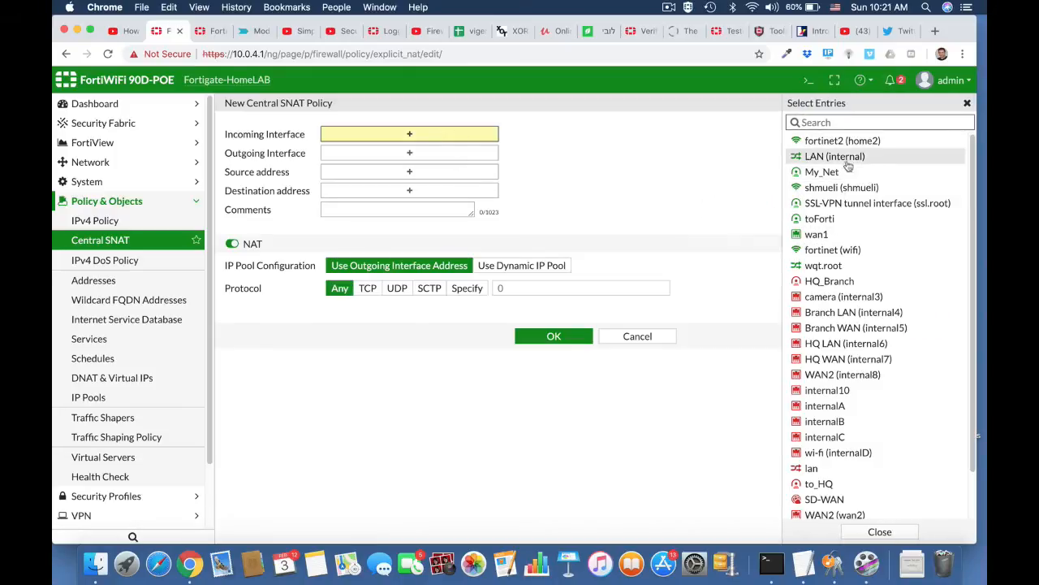
left_click(837, 156)
left_click(491, 166)
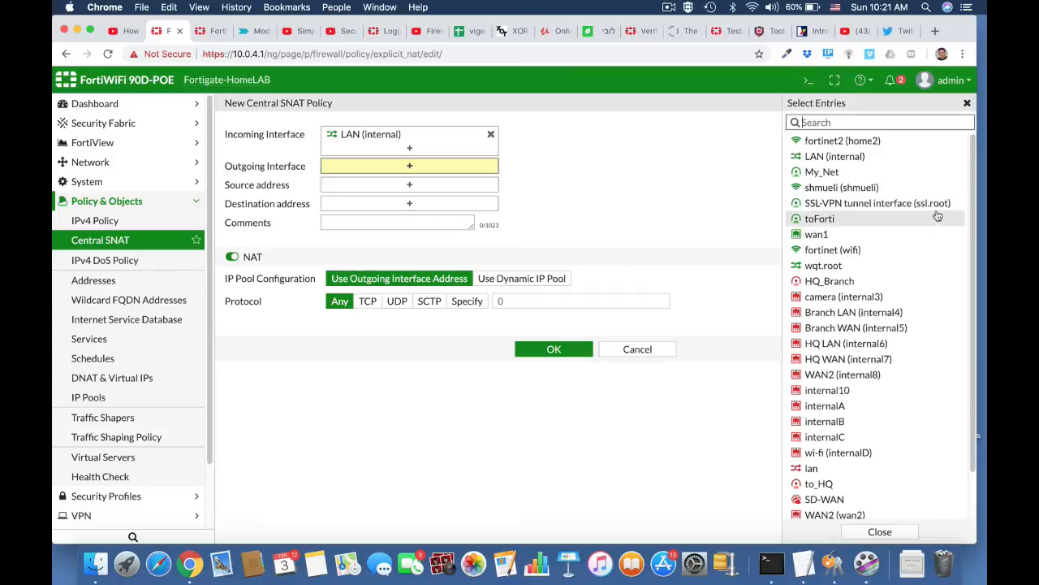
left_click(837, 235)
left_click(428, 198)
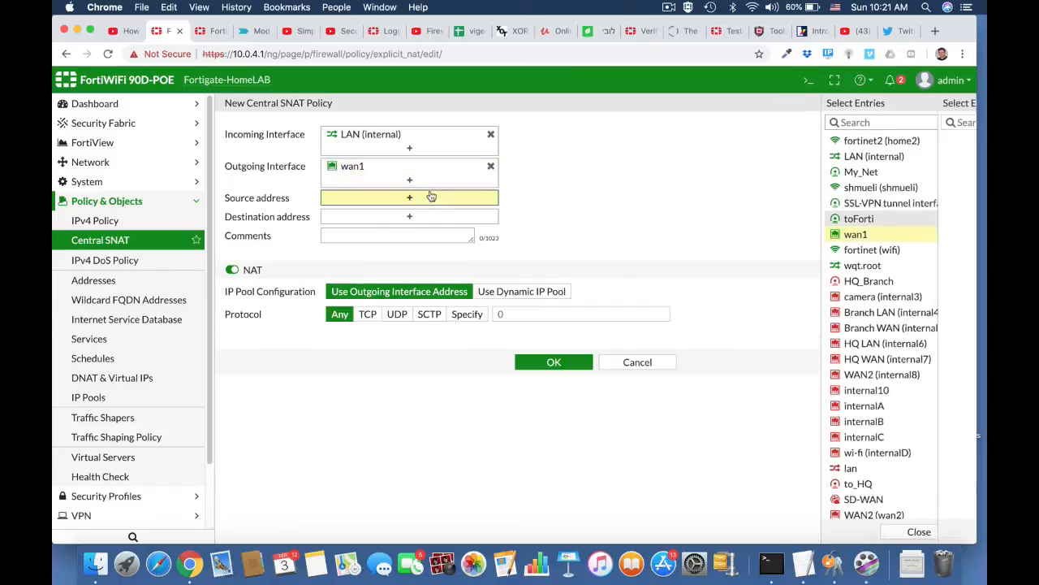
left_click(812, 159)
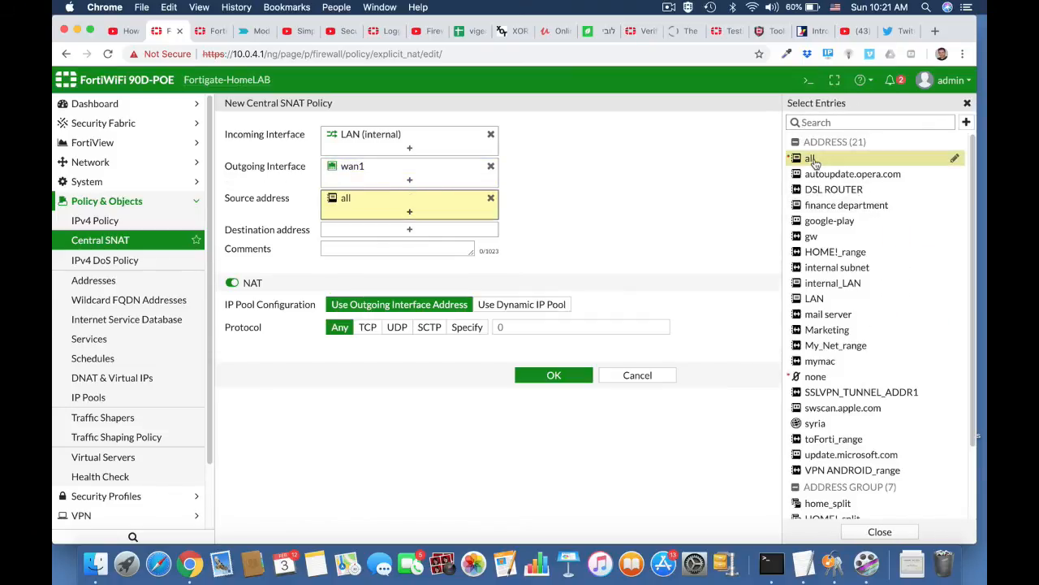
left_click(443, 229)
left_click(812, 160)
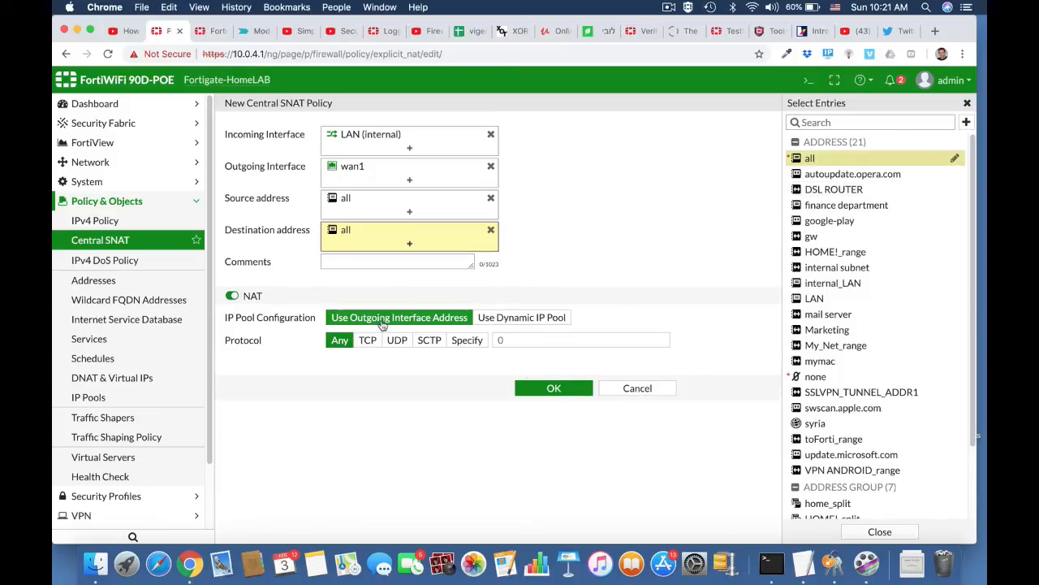
left_click(561, 396)
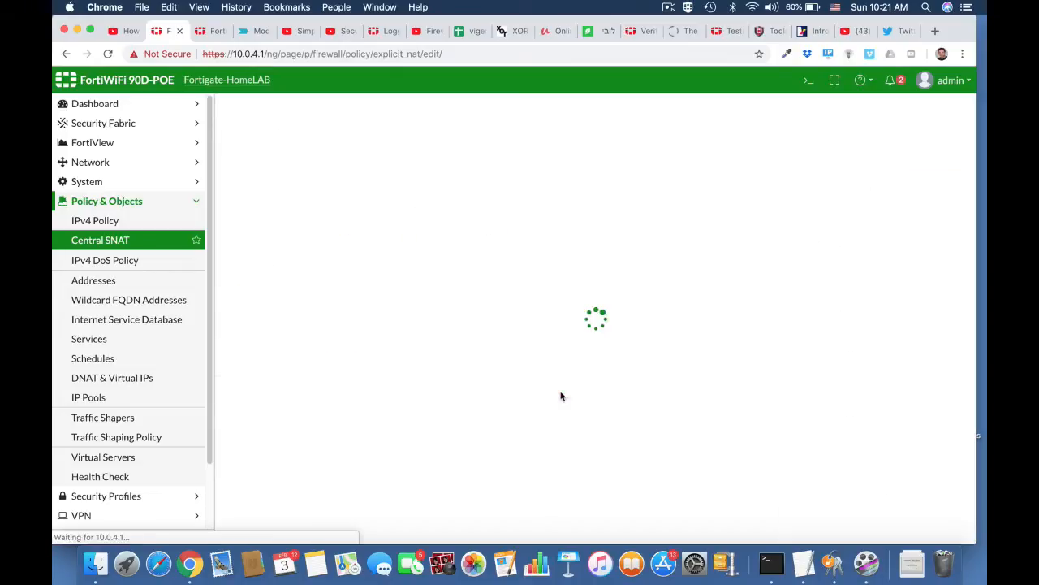
Step: Start a new IPv4 policy named Block_Twitter from LAN (internal) to wan1
left_click(147, 223)
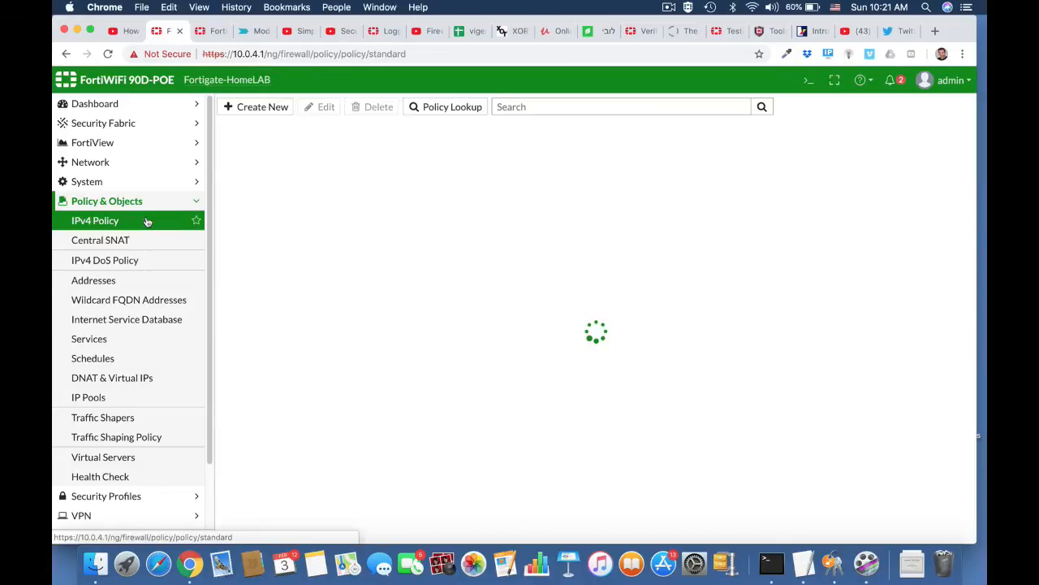
left_click(279, 109)
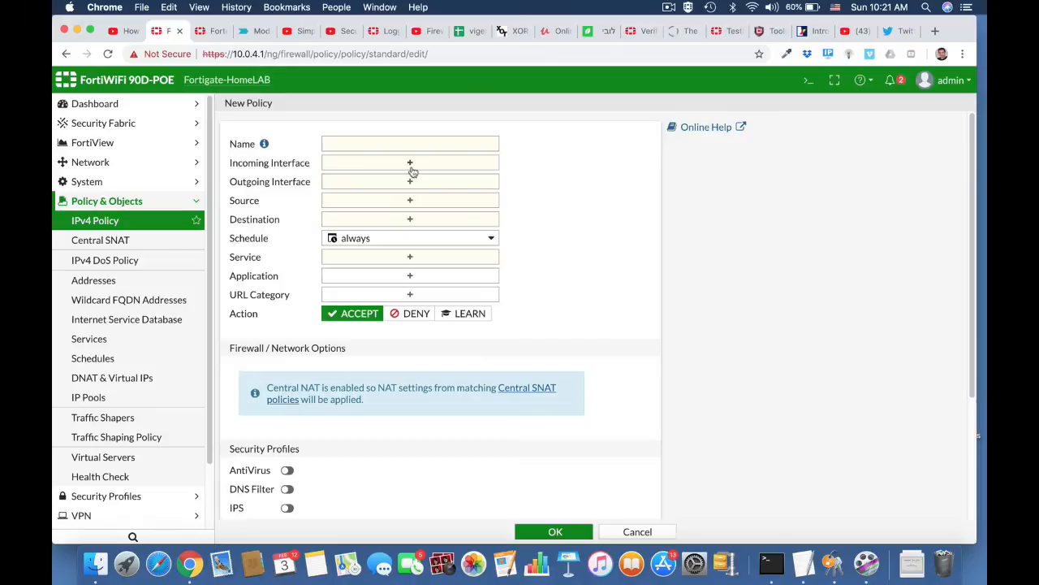
left_click(386, 143)
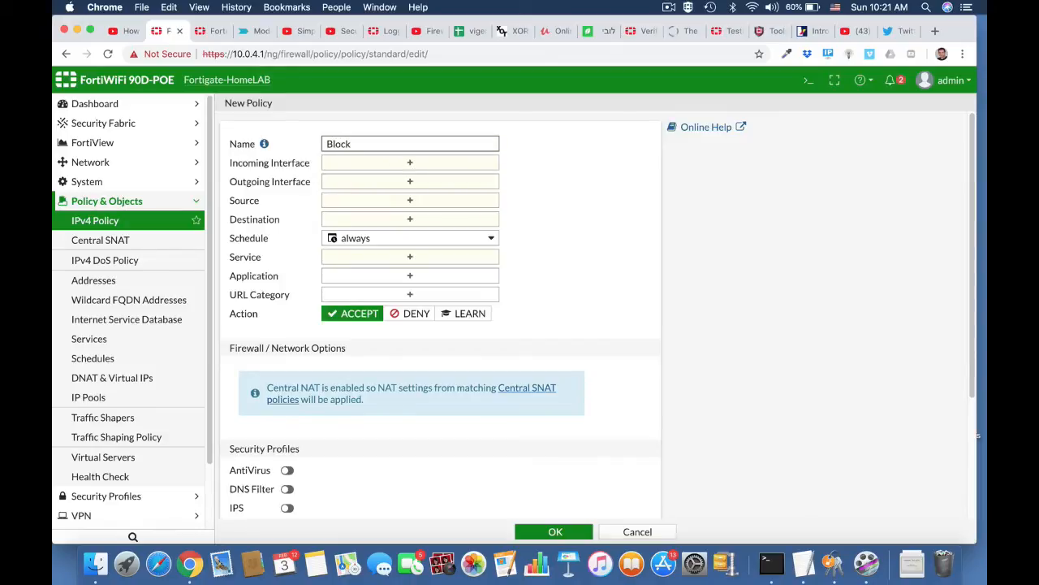
type("Block_T")
left_click(418, 167)
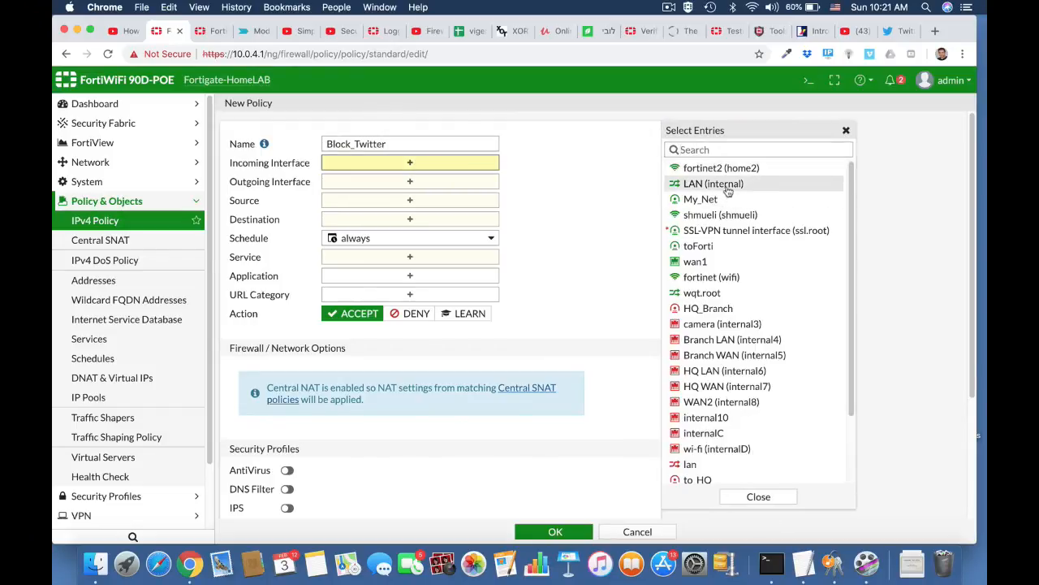
left_click(722, 183)
left_click(468, 195)
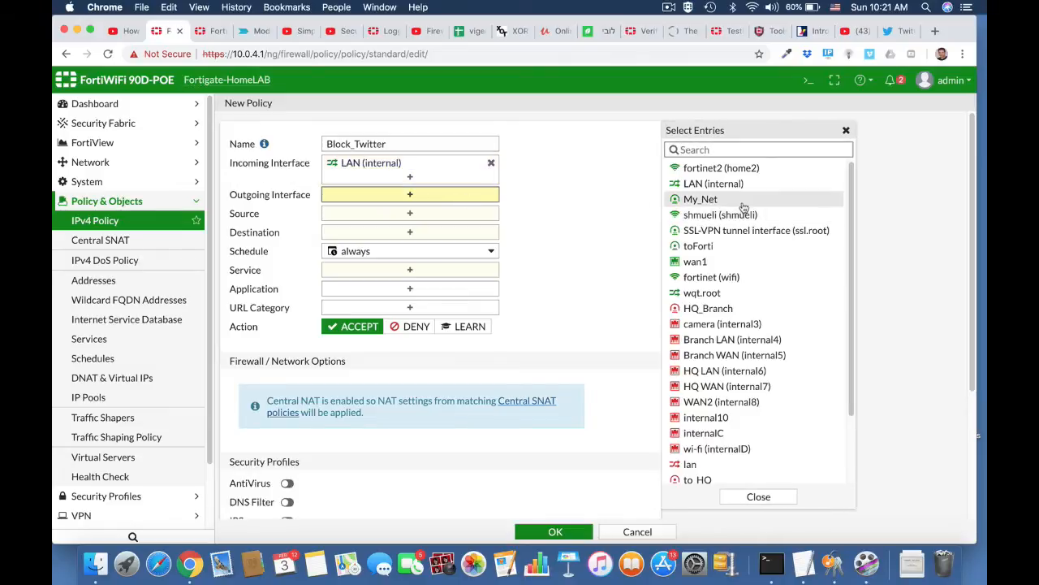
left_click(713, 262)
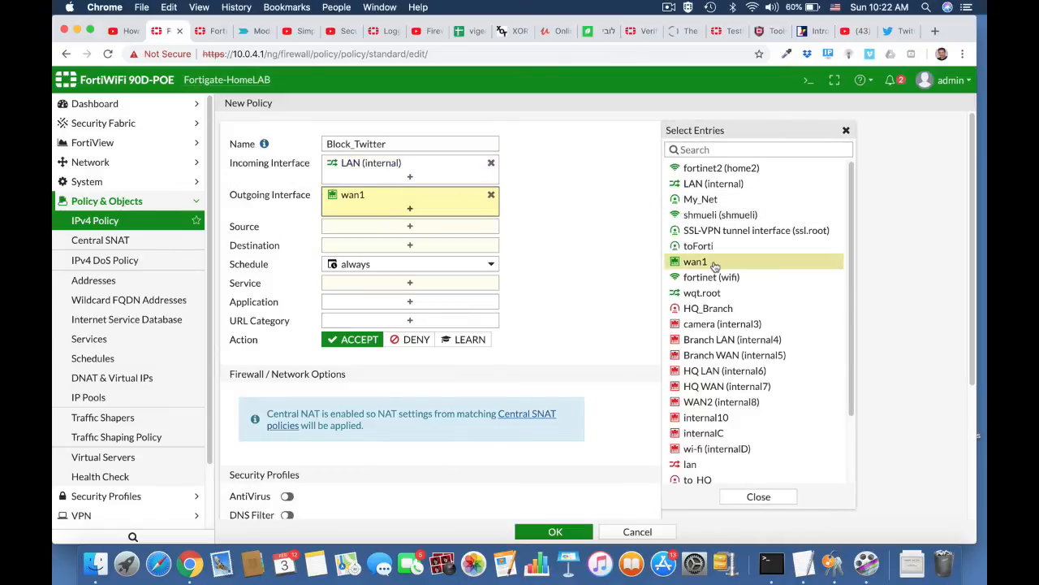
Step: Match all source and destination addresses, service ALL, and the Twitter, Twitter_Login, Twitter_Post applications
left_click(487, 230)
left_click(691, 207)
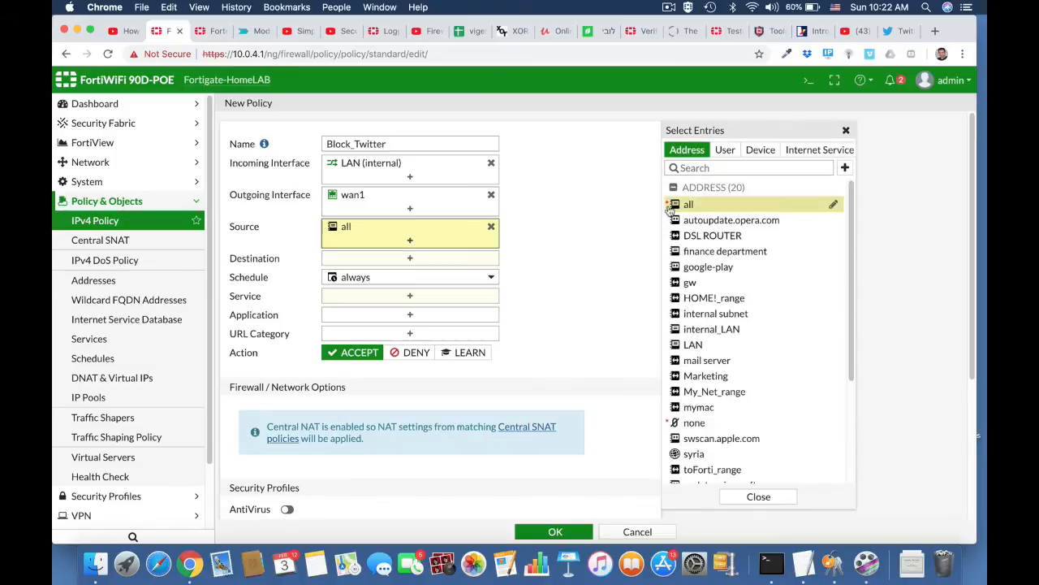
left_click(406, 258)
left_click(686, 204)
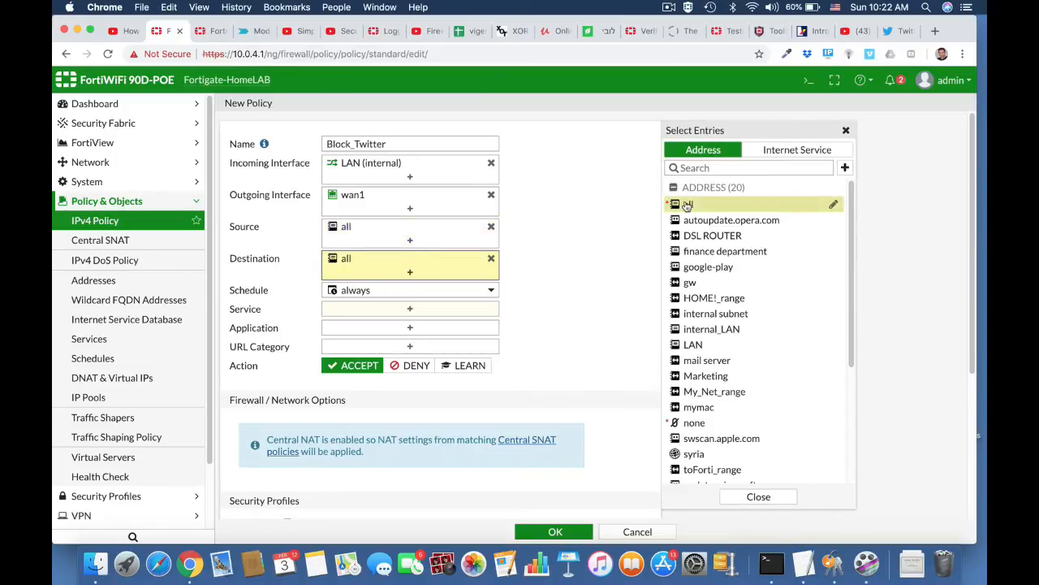
left_click(417, 313)
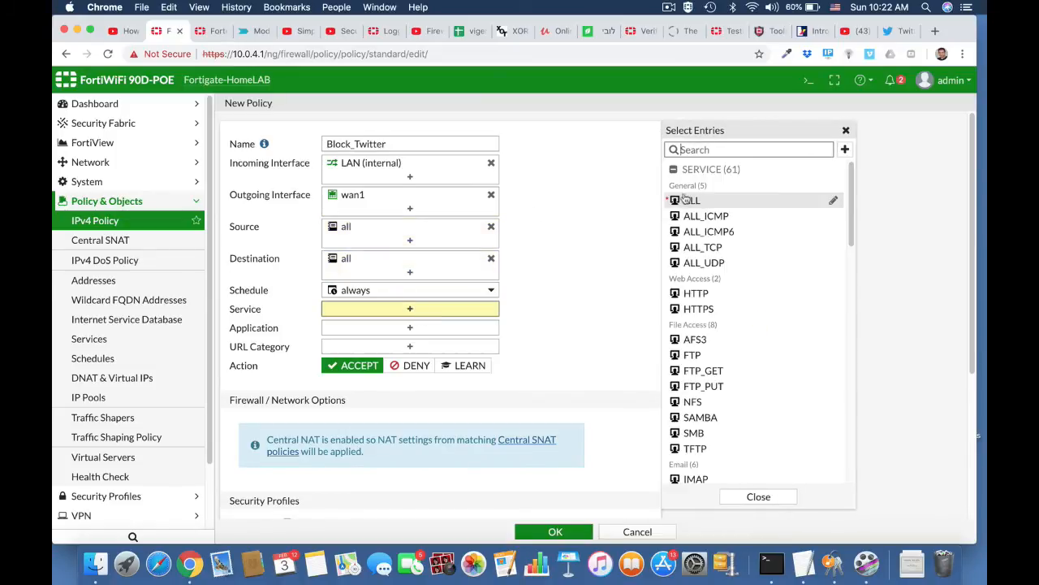
left_click(691, 201)
left_click(411, 341)
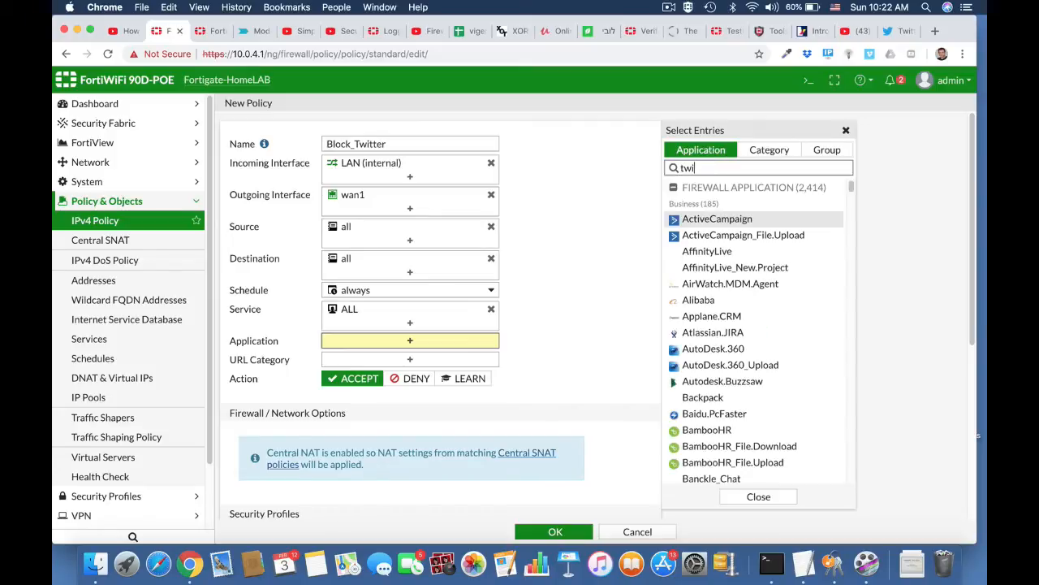
left_click(700, 218)
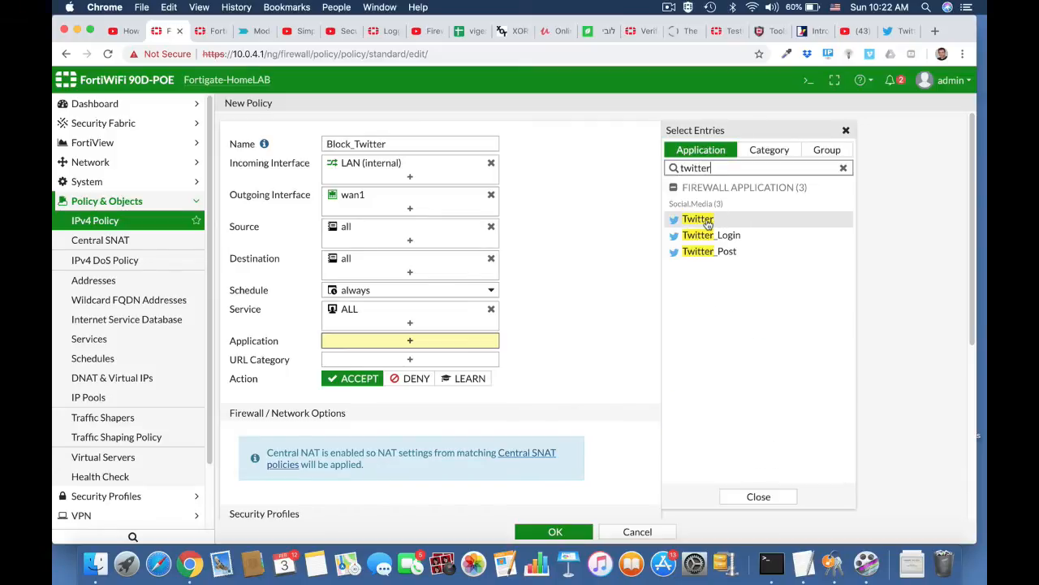
left_click(706, 235)
left_click(707, 253)
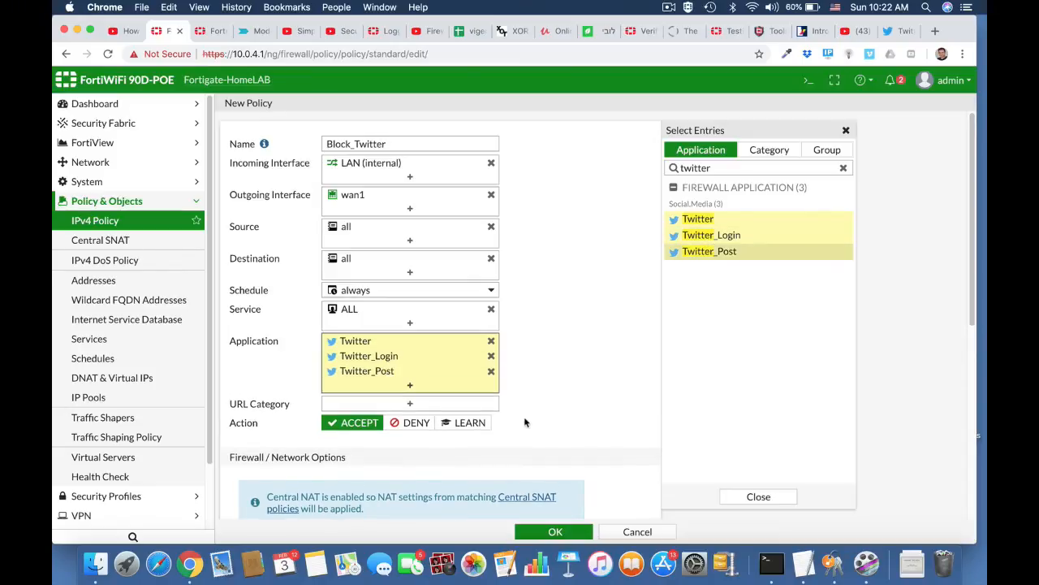
Step: Set the action to DENY, enable Log Violation Traffic, and save the policy
left_click(418, 424)
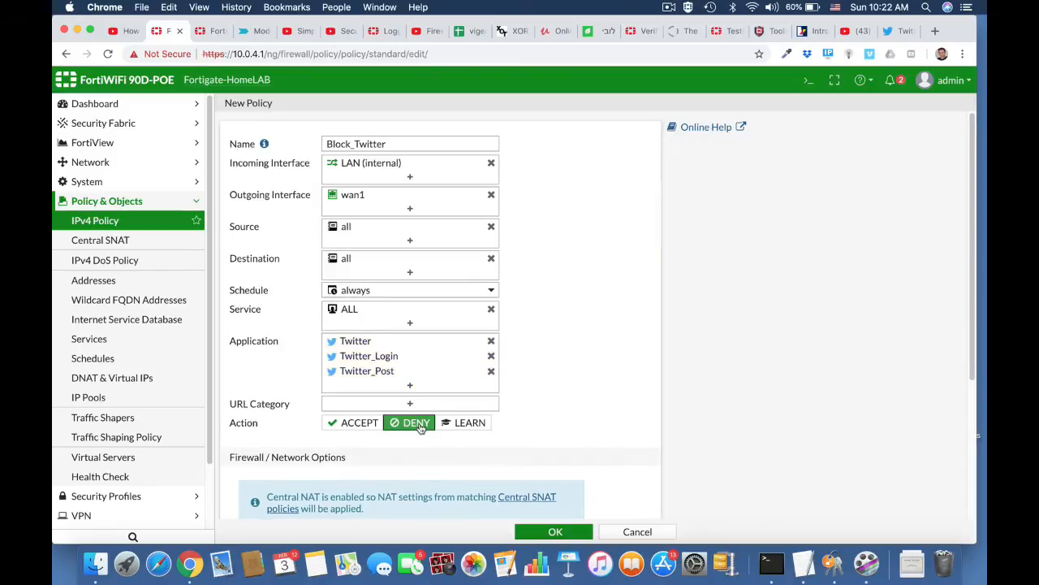
scroll(551, 441, "down", 5)
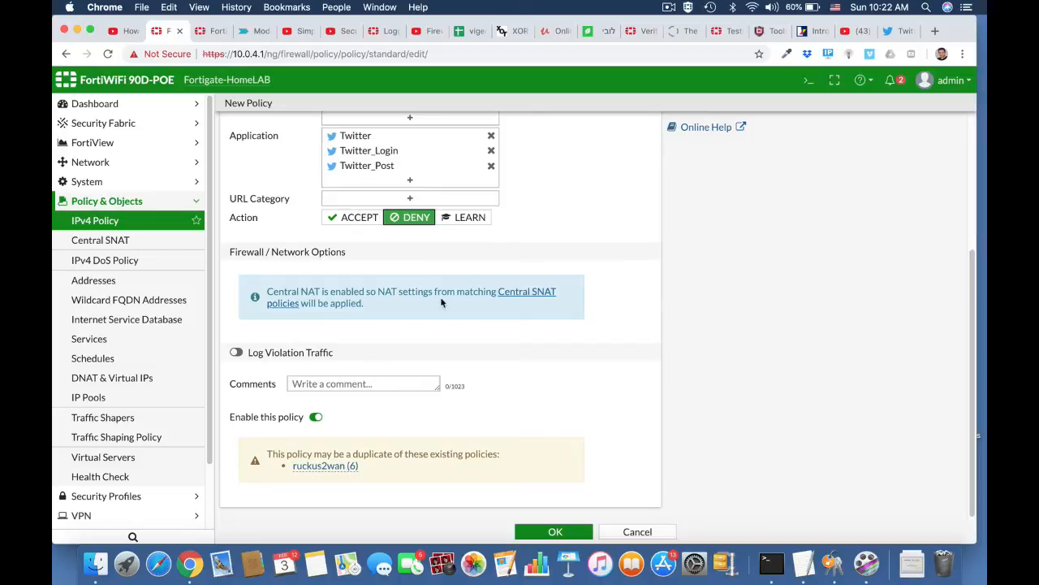
left_click(235, 351)
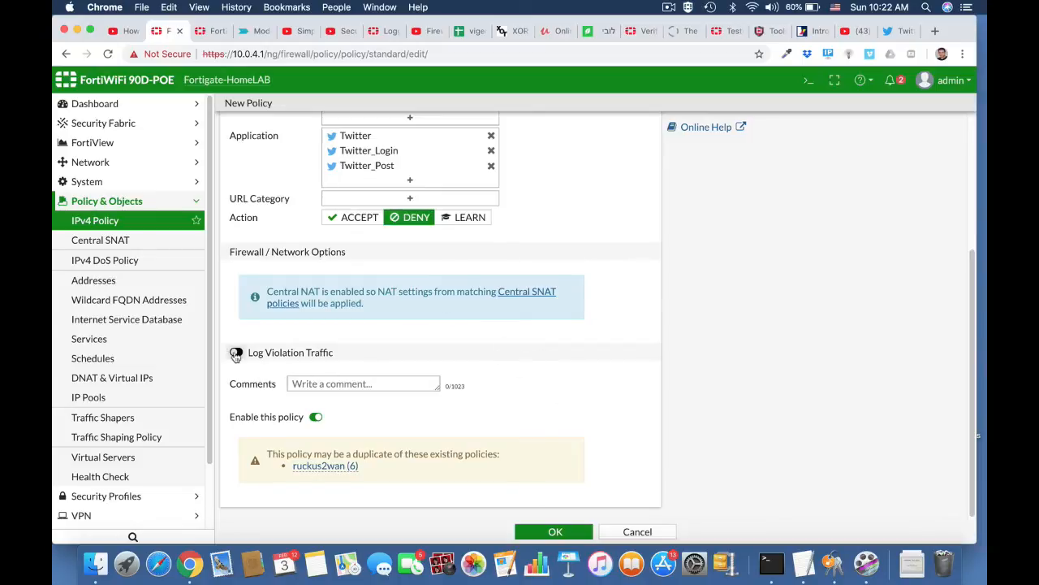
left_click(571, 531)
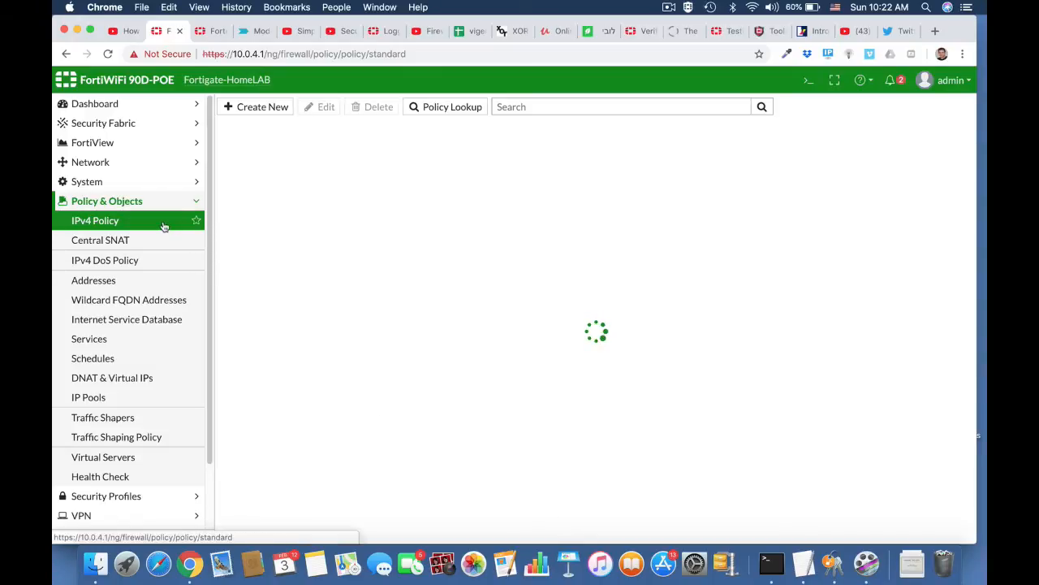
Step: Drag Block_Twitter (policy 18) to the top, above ruckus2wan, and reload the list
scroll(338, 411, "down", 5)
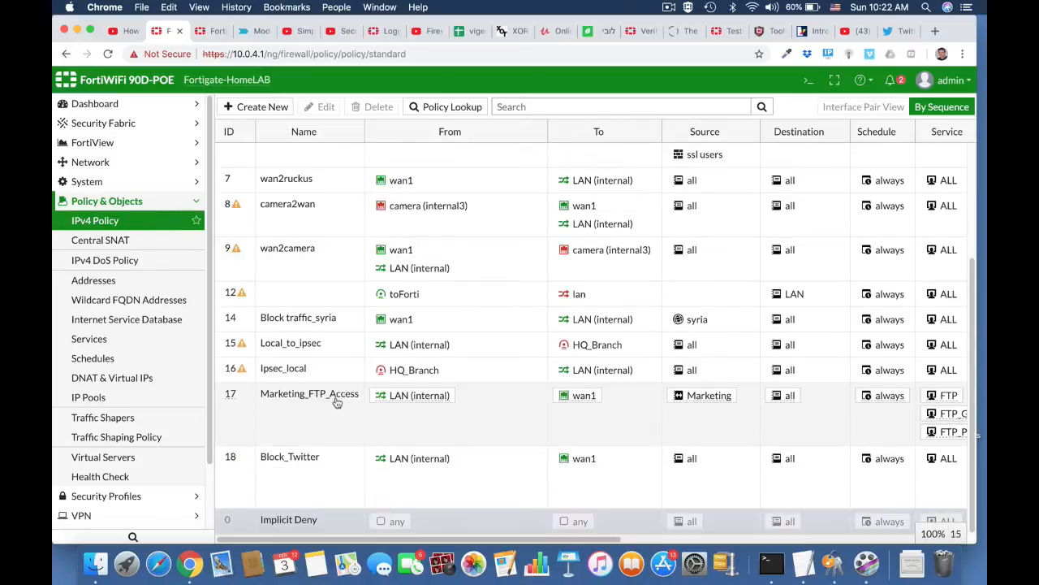
left_click_drag(230, 458, 230, 159)
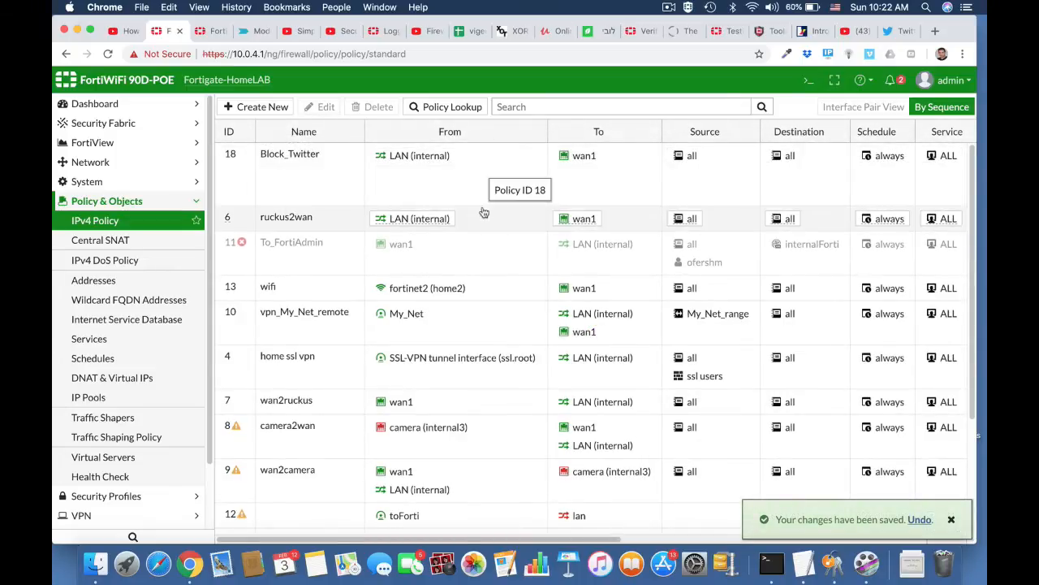
left_click(457, 57)
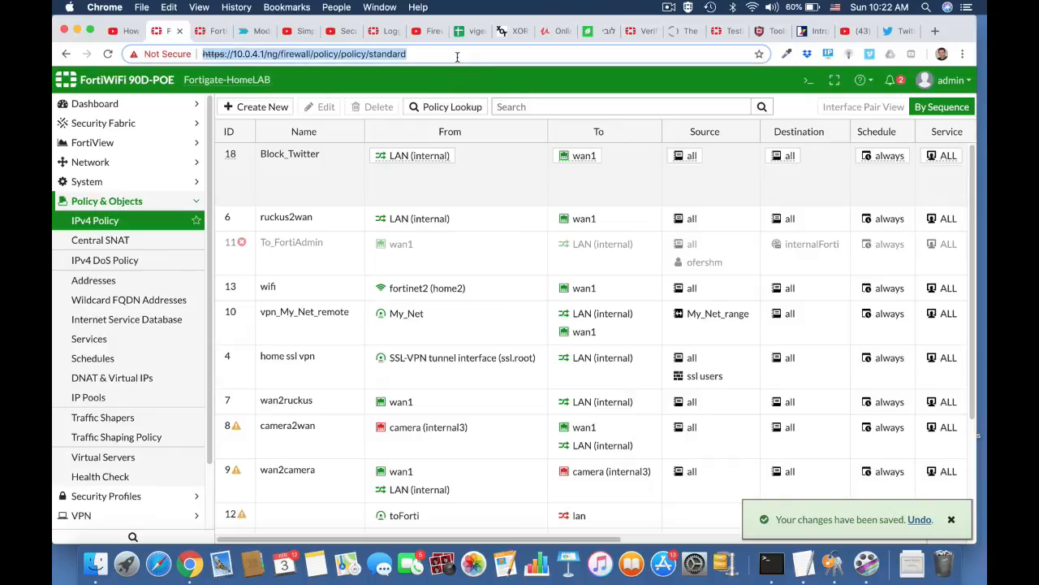
key("Return")
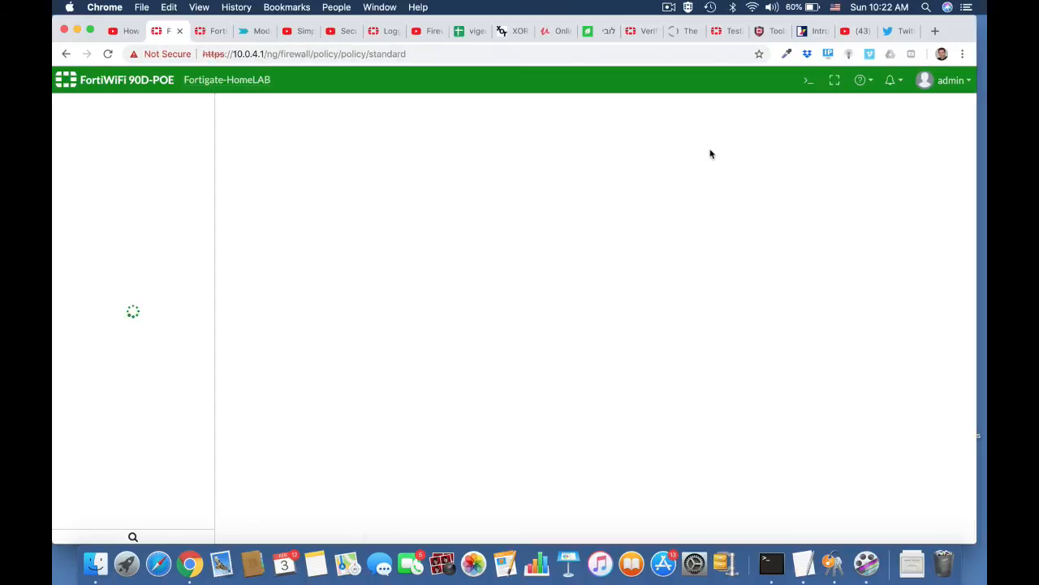
Step: Close the Twitter tab, quit Chrome with Cmd+Q, and relaunch it
left_click(904, 34)
left_click(910, 32)
key("super+q")
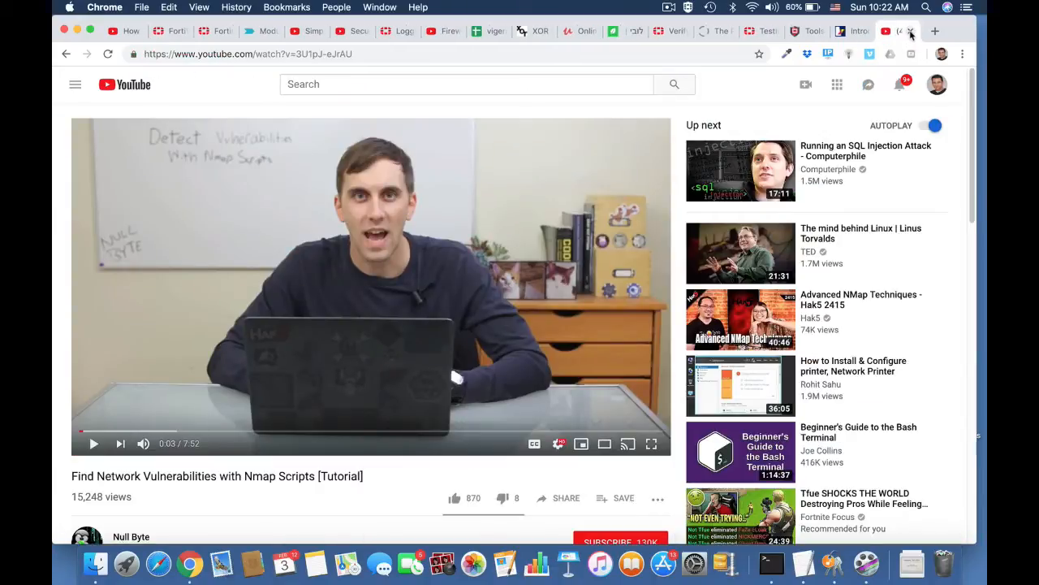
key("super+q")
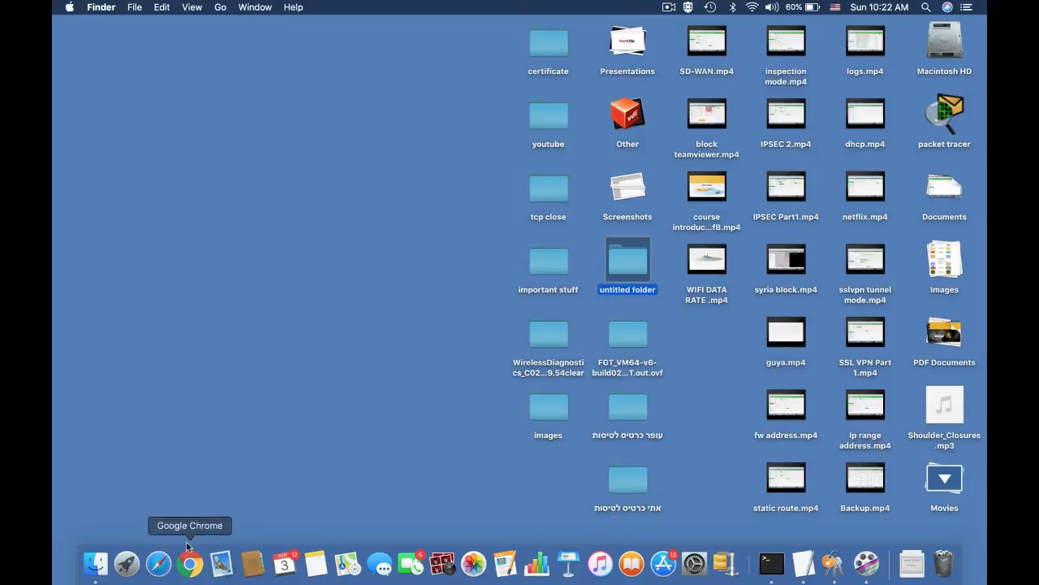
left_click(189, 562)
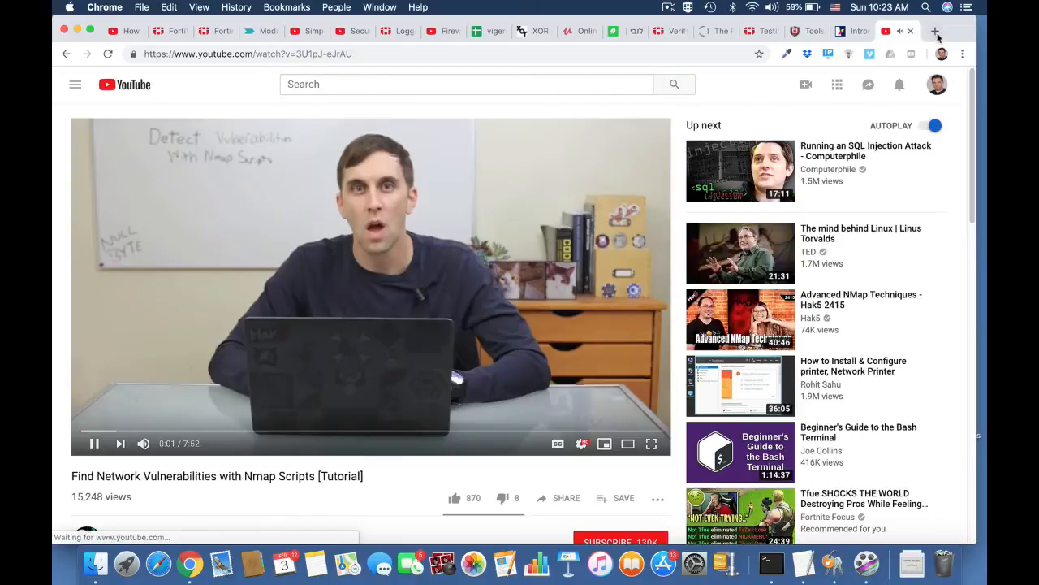
Step: Search Google for twitter and try loading twitter.com, which never appears
left_click(935, 34)
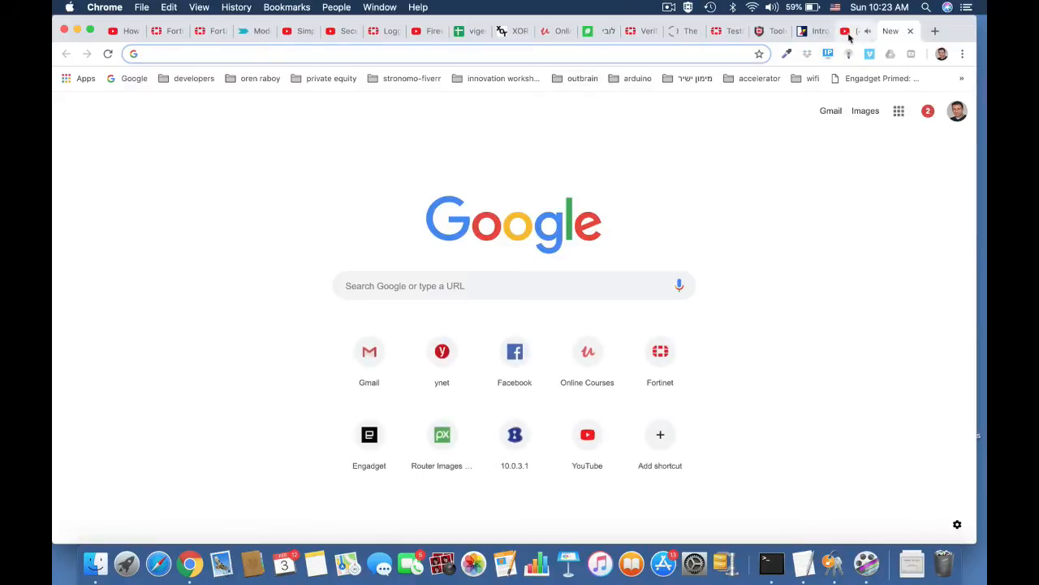
type("twiit")
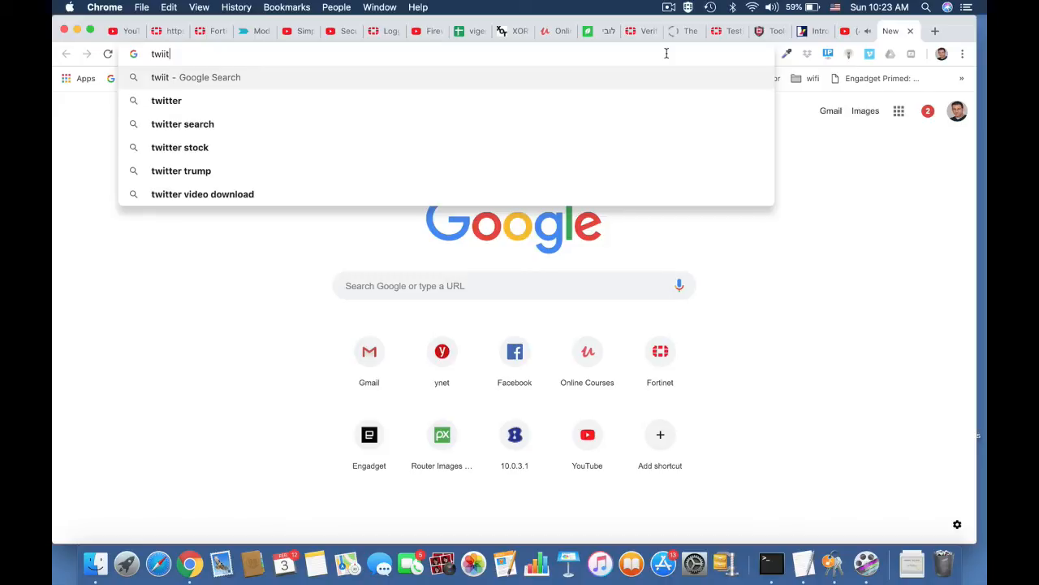
key("Down")
key("Return")
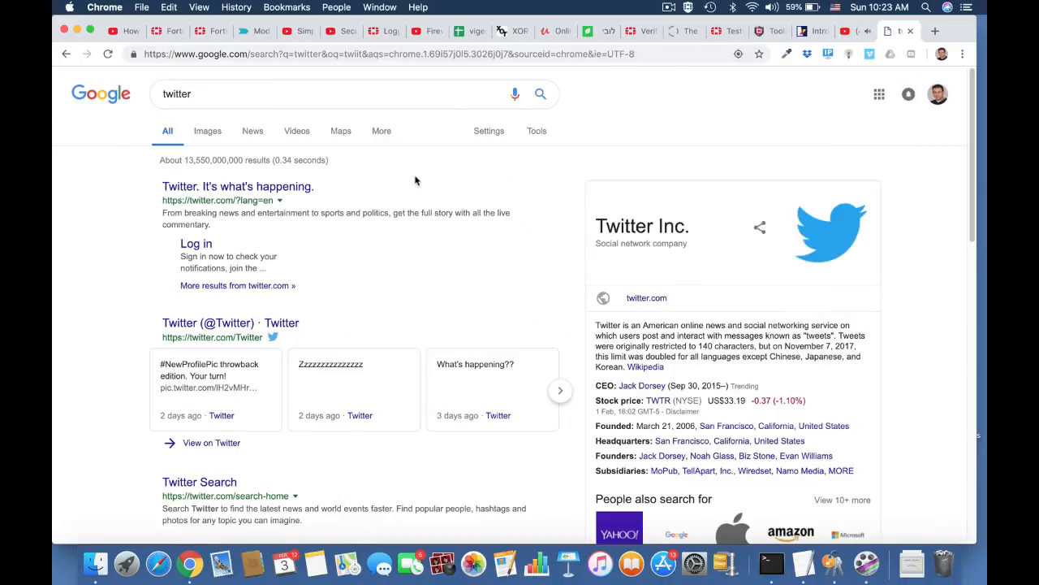
left_click(264, 189)
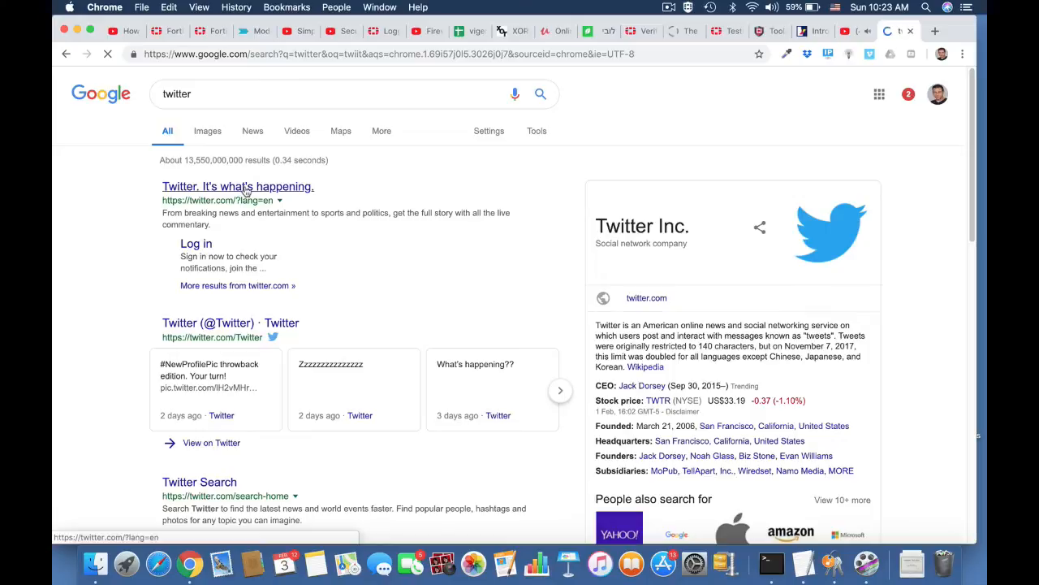
left_click(481, 54)
type("twitter")
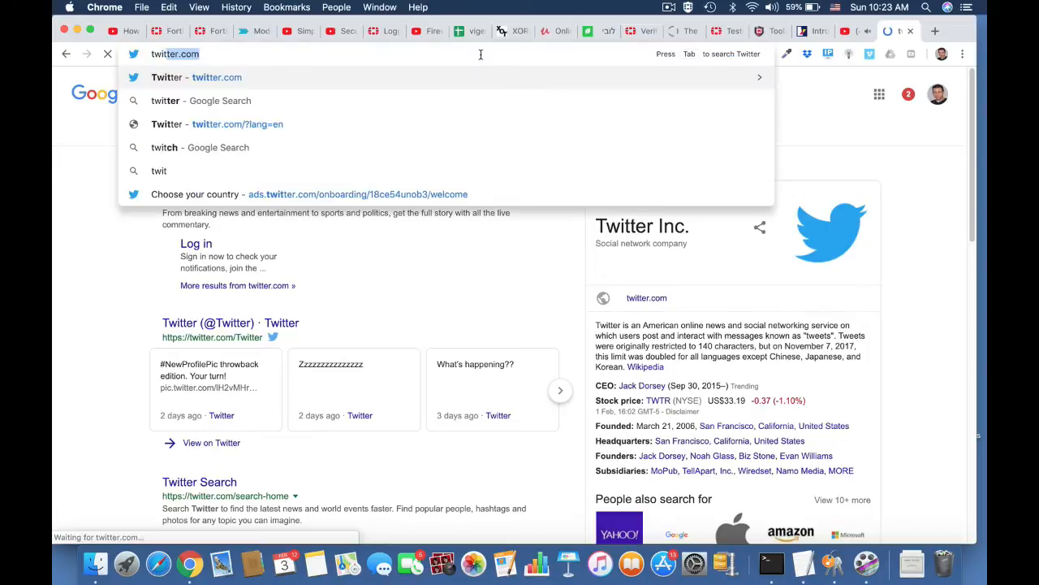
key("Return")
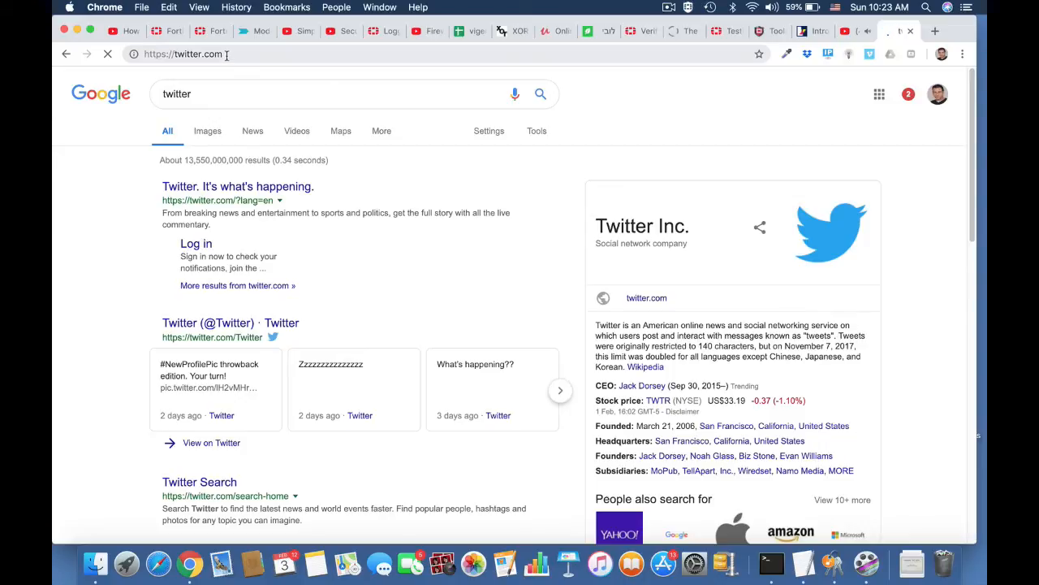
Step: Open FortiGate's Application Control log showing blocked Twitter entries from 10.0.4.3
left_click(174, 32)
scroll(134, 448, "down", 1)
scroll(134, 448, "down", 2)
left_click(116, 500)
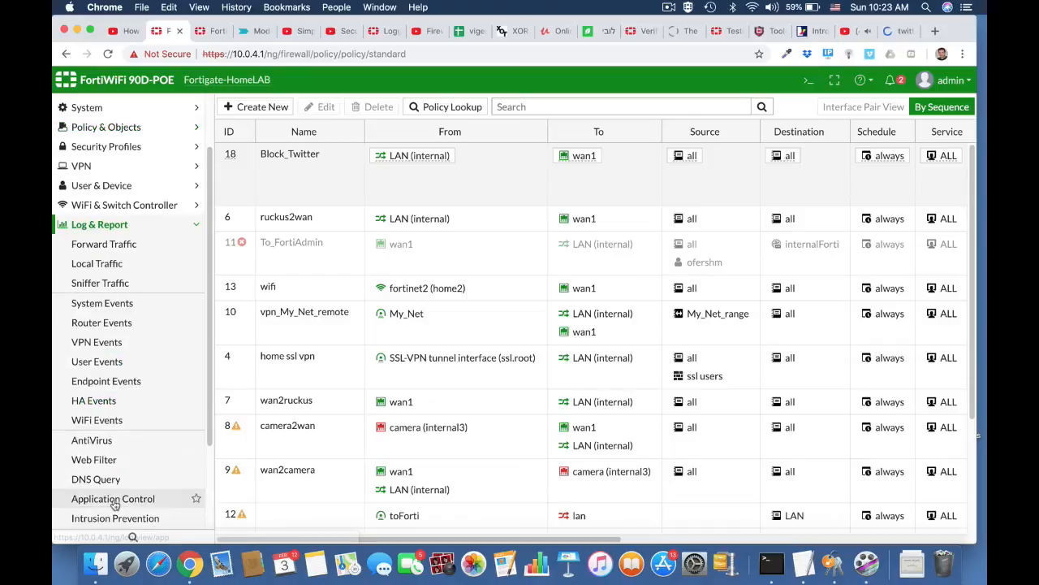
left_click(142, 499)
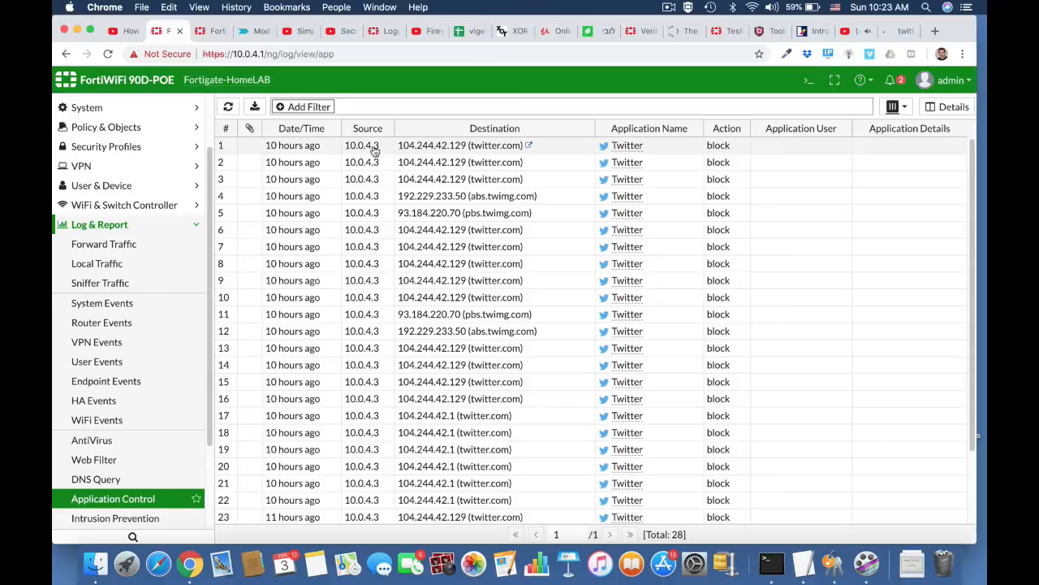
left_click(673, 7)
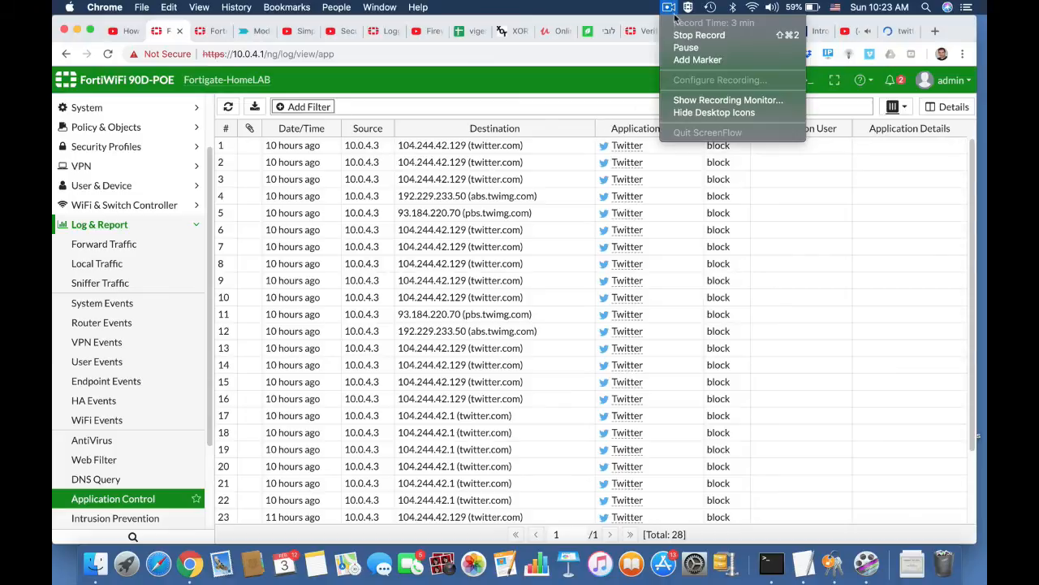
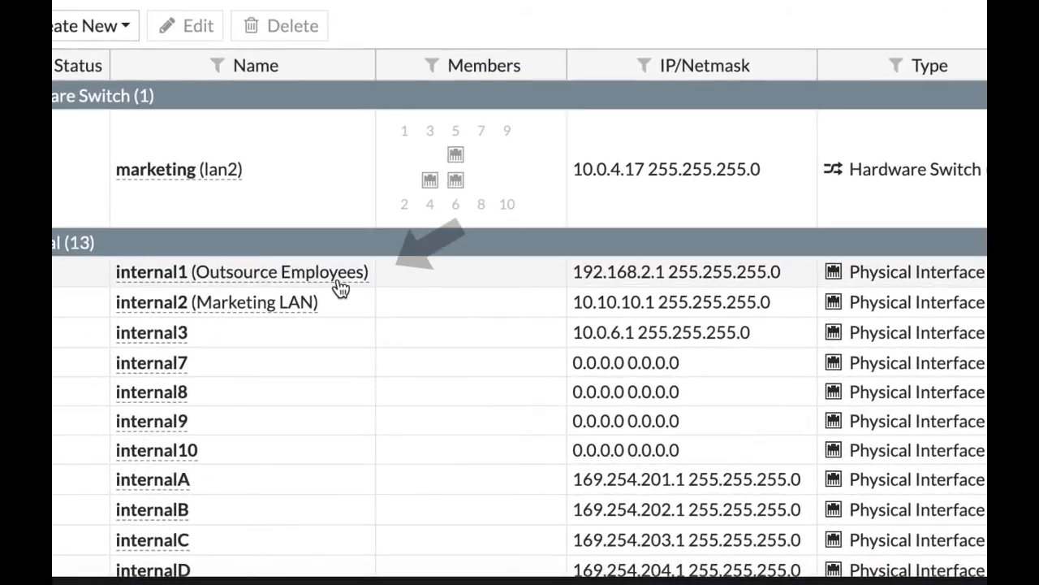
Step: Create the OutsourceEMP user group as a Guest type, keeping the 4-hour expiry
mouse_move(333, 289)
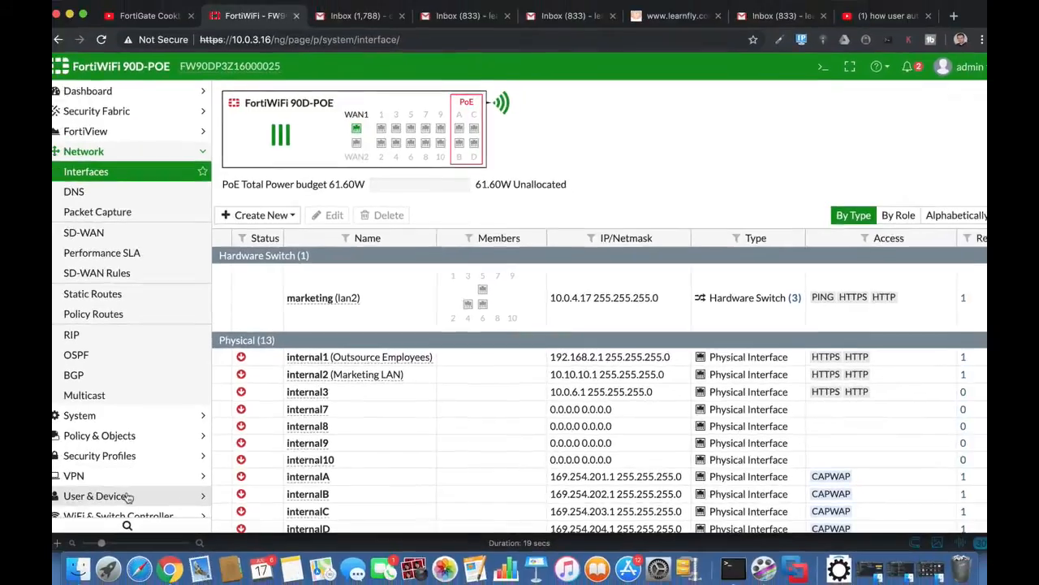
left_click(129, 496)
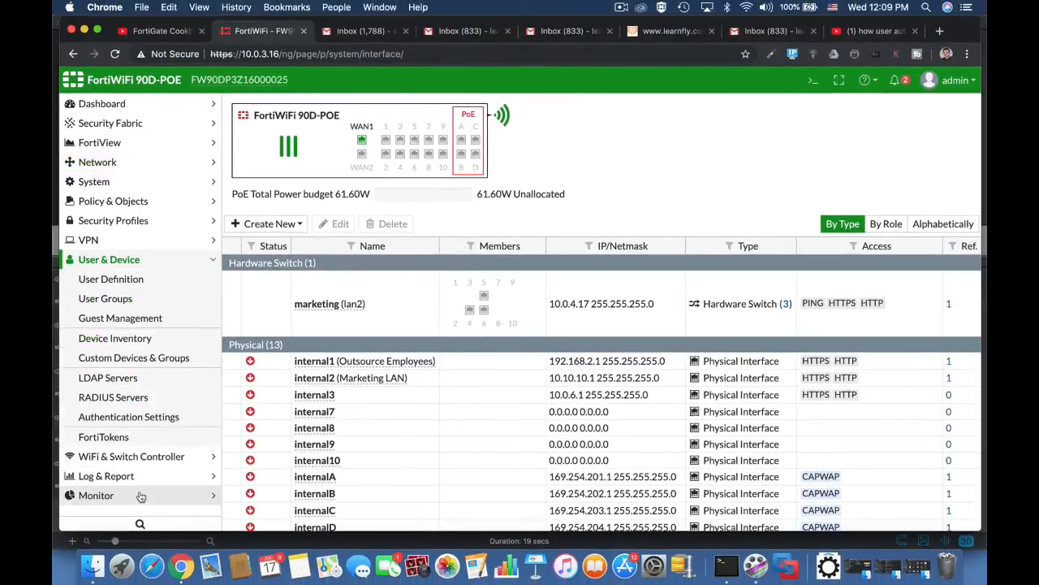
left_click(133, 299)
left_click(268, 105)
type("Outsour")
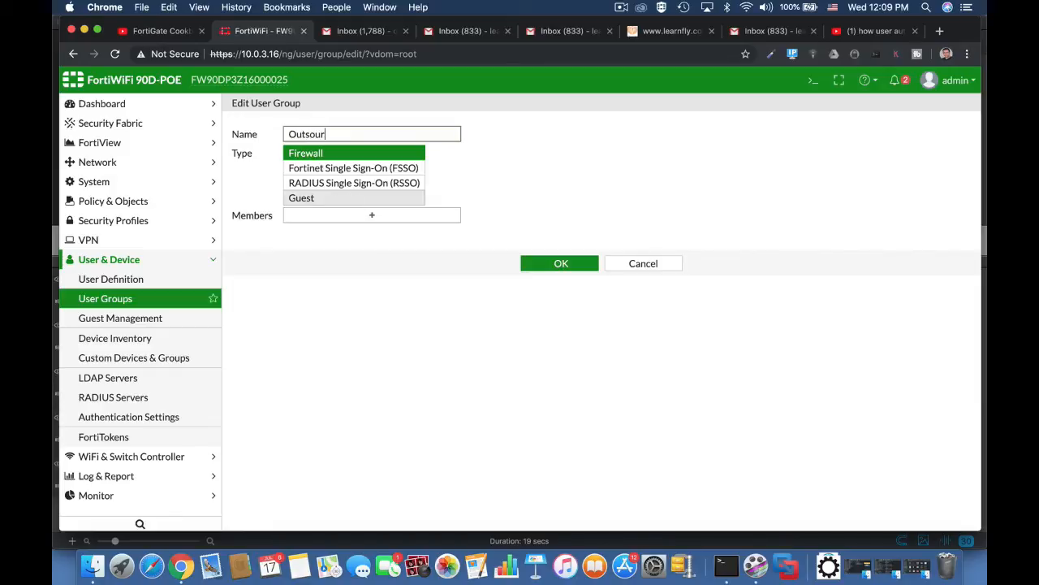
type("ceEMP")
left_click(385, 200)
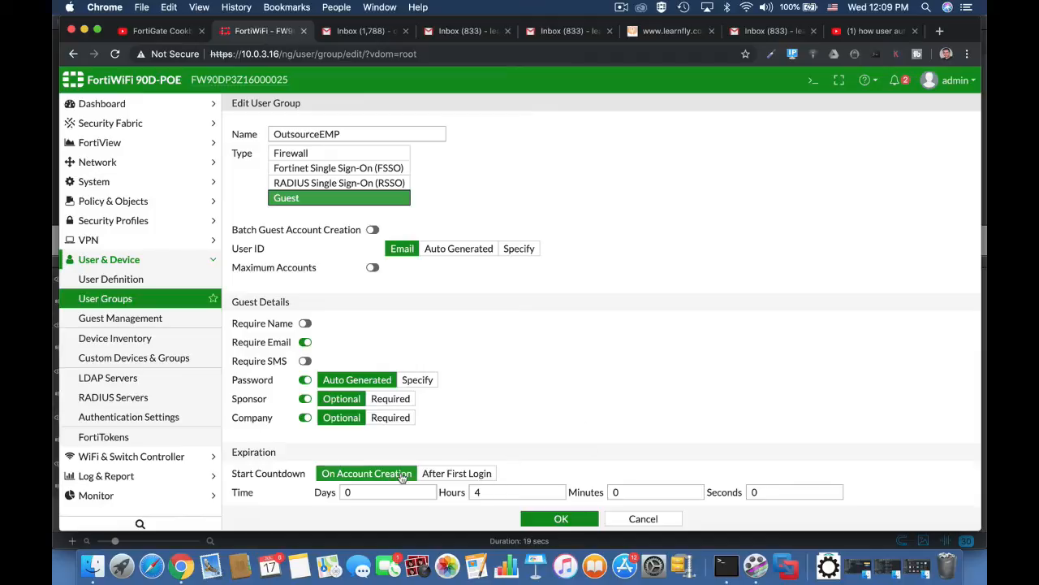
double_click(487, 495)
left_click(563, 520)
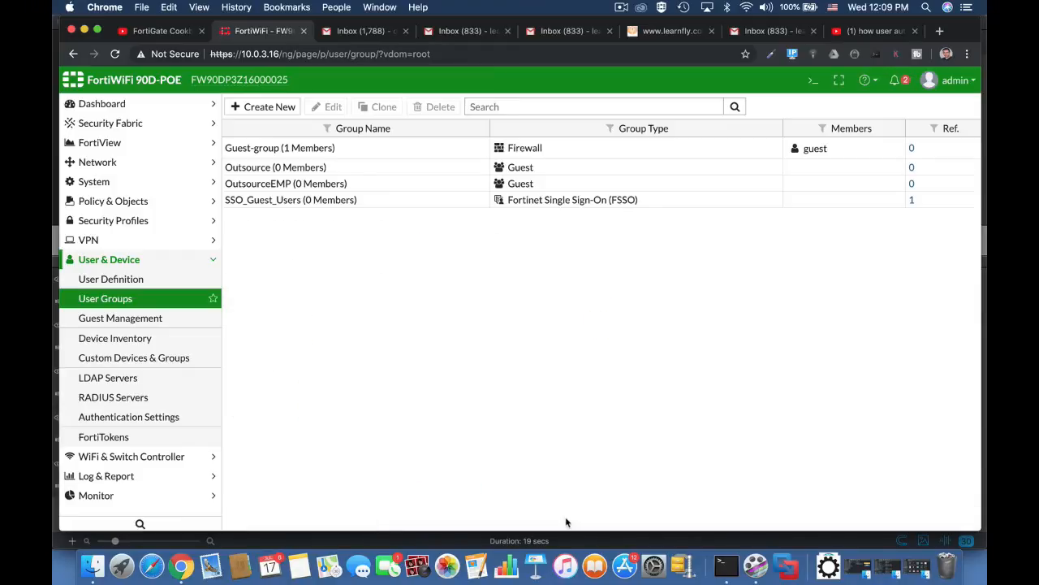
Step: Start a new regular administrator account with its username and confirmed password
left_click(134, 182)
left_click(110, 200)
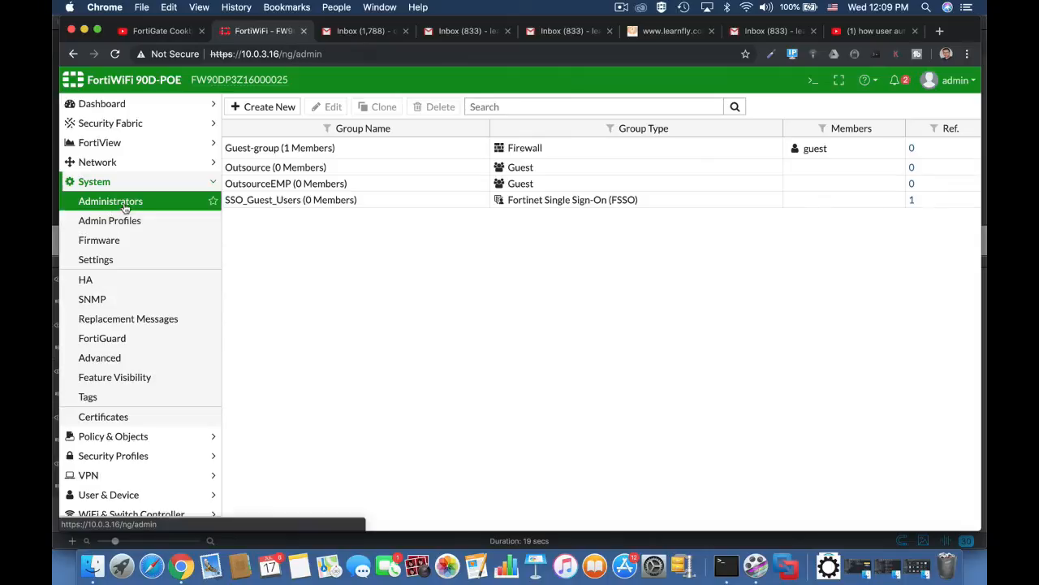
left_click(284, 107)
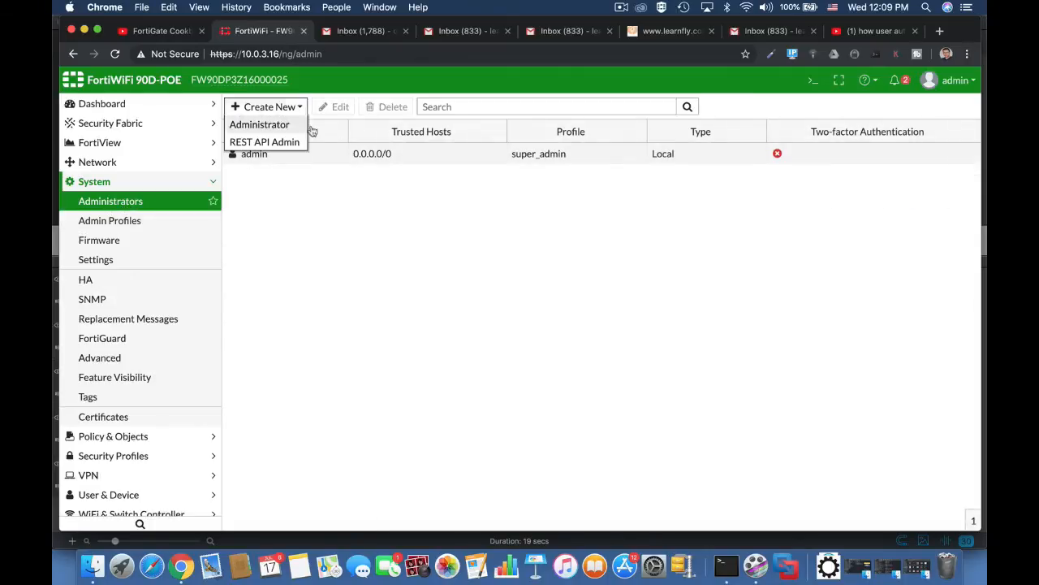
left_click(259, 124)
left_click(361, 134)
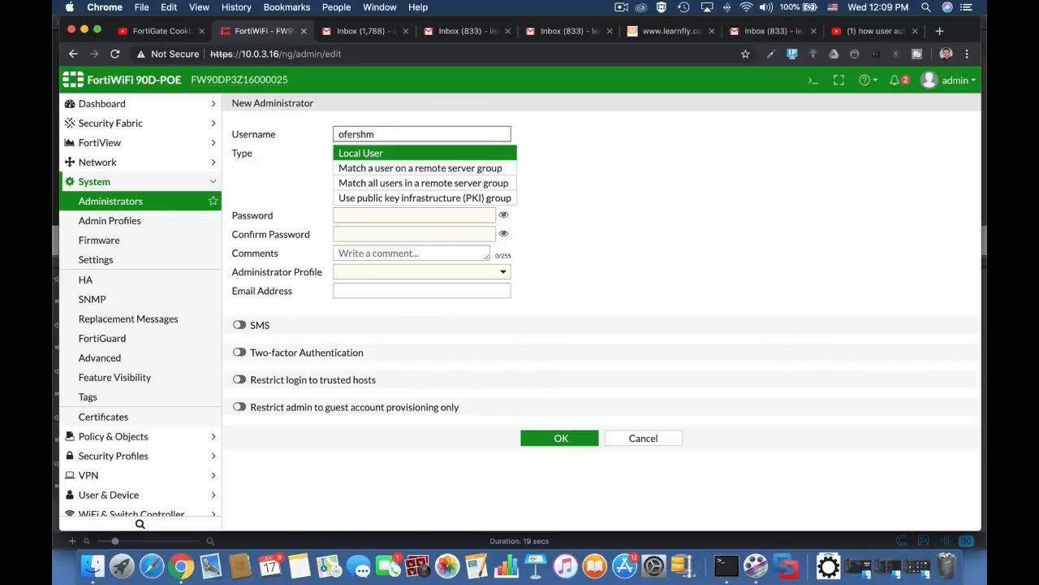
left_click(393, 215)
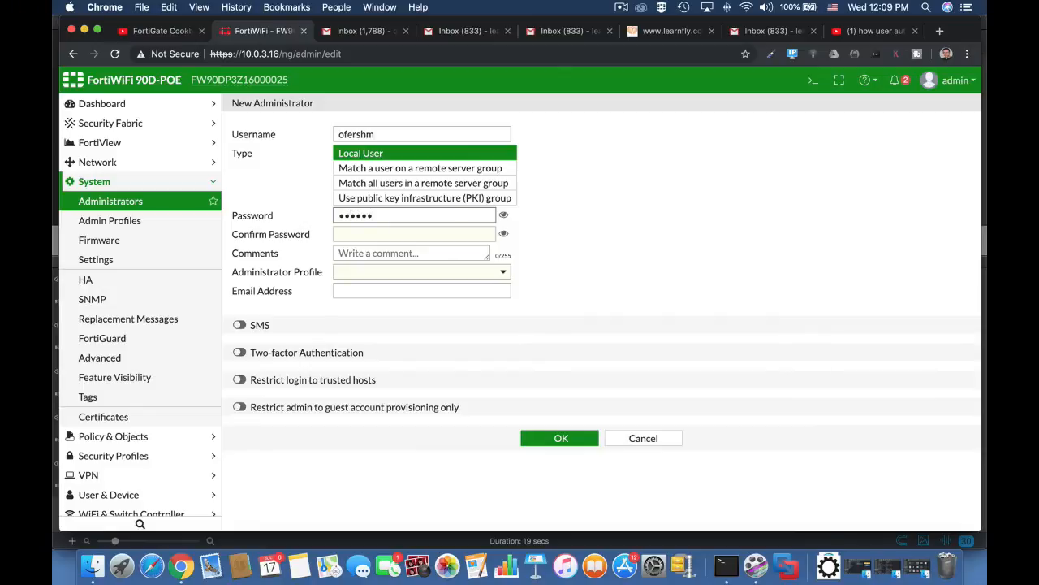
left_click(384, 235)
type("••••")
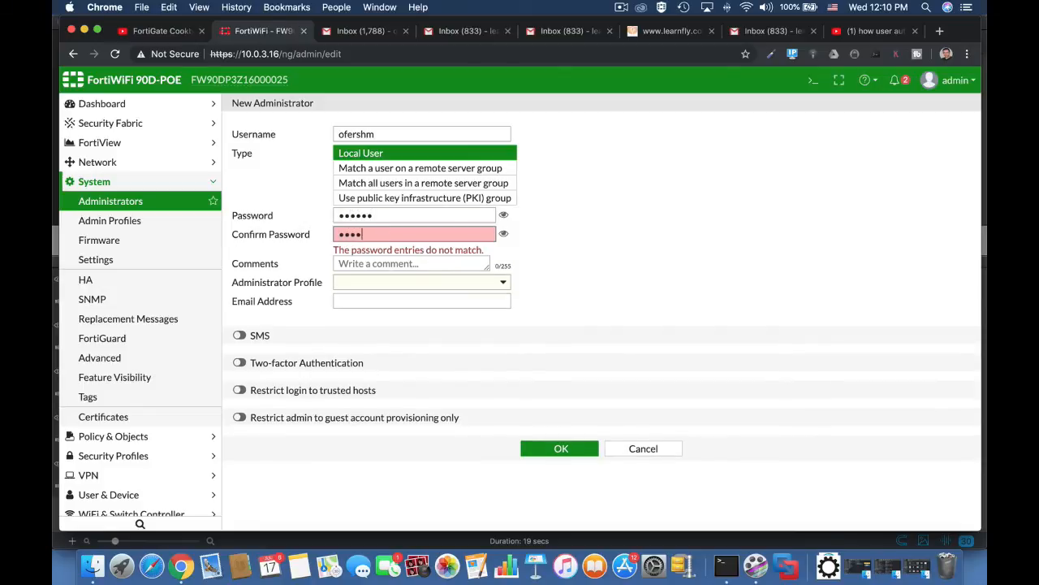
type("••")
Step: Restrict the admin to guest account provisioning for OutsourceEMP and save it
left_click(239, 407)
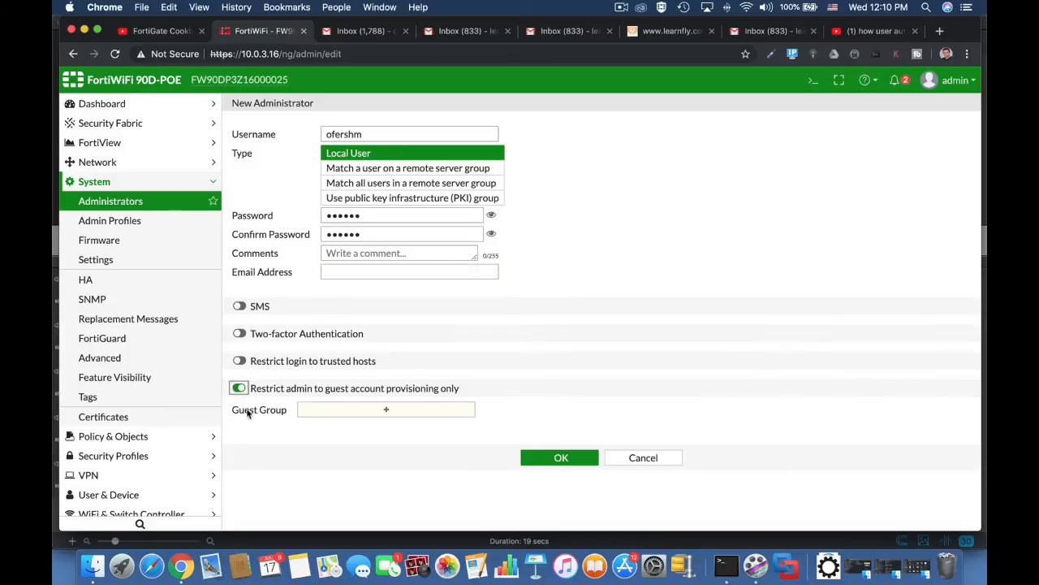
left_click(399, 413)
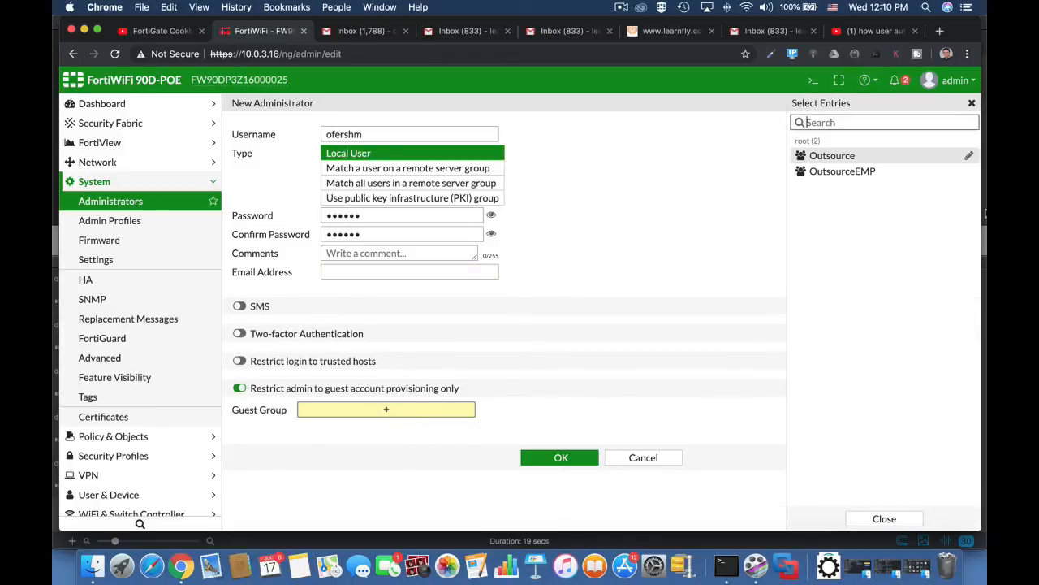
left_click(856, 171)
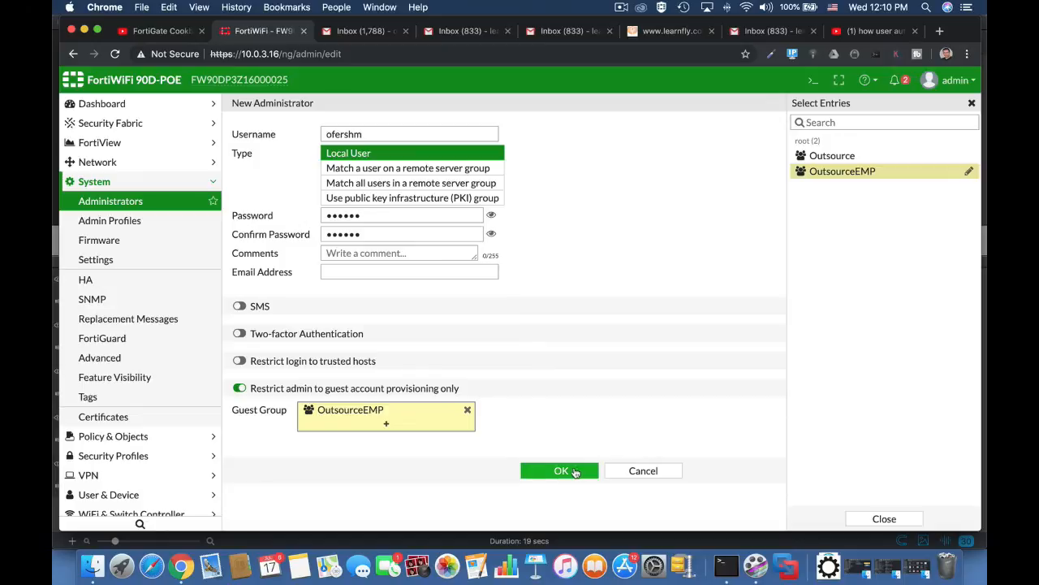
left_click(574, 472)
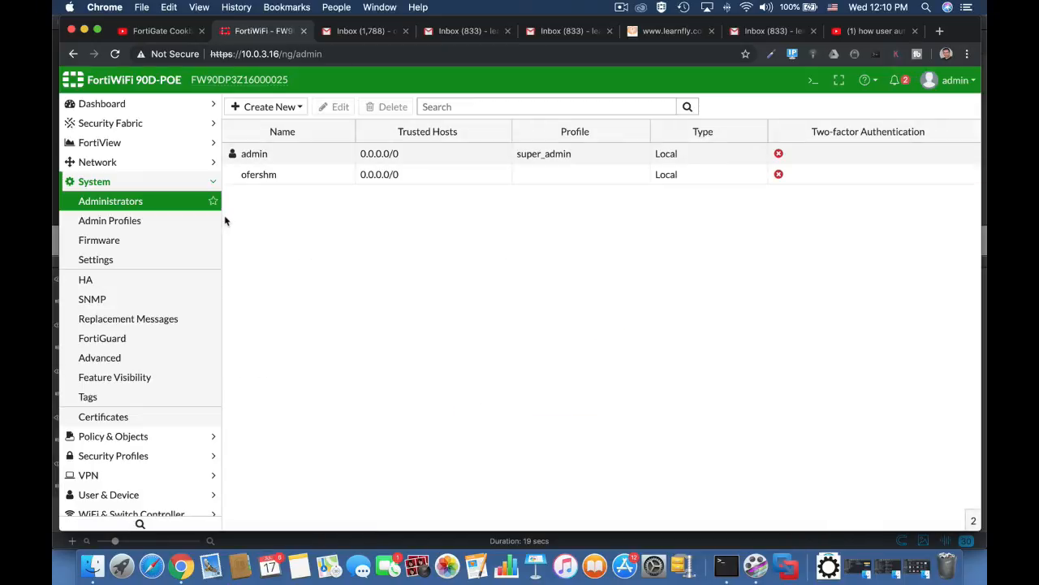
left_click(130, 163)
Step: Open the internal1 interface and reselect Captive Portal as its security mode
left_click(128, 184)
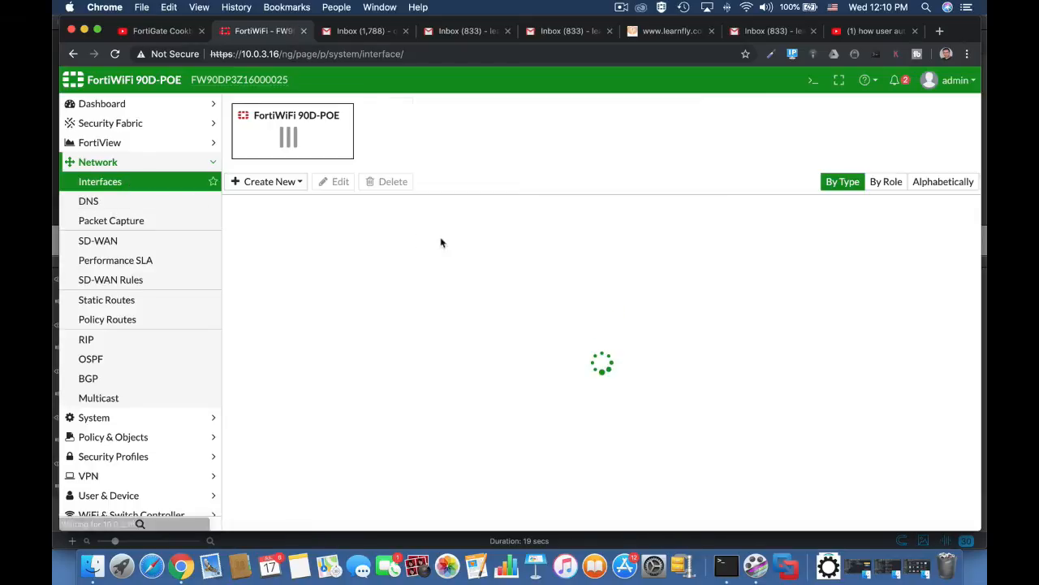
double_click(402, 342)
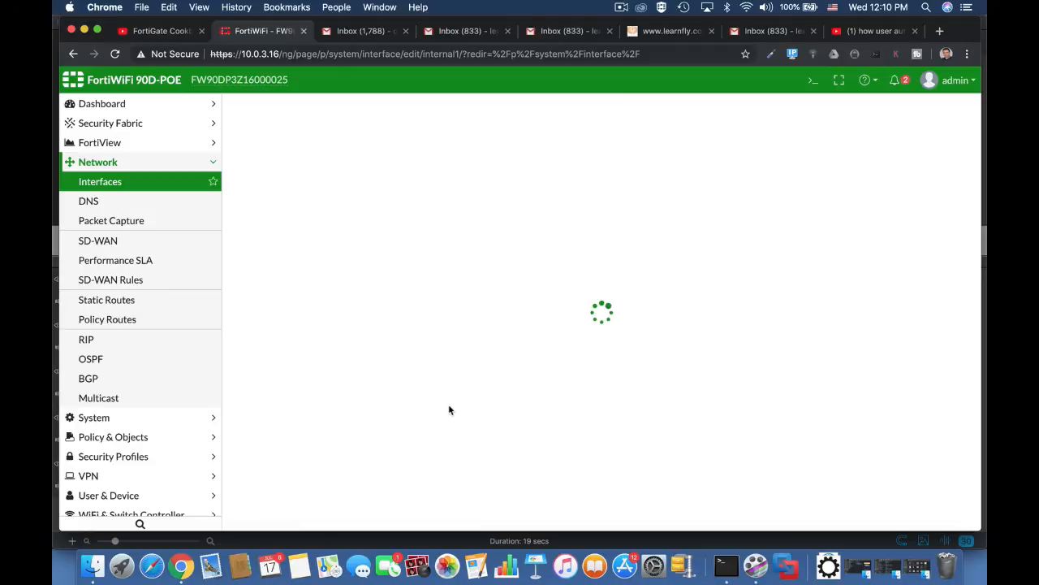
scroll(451, 411, "down", 10)
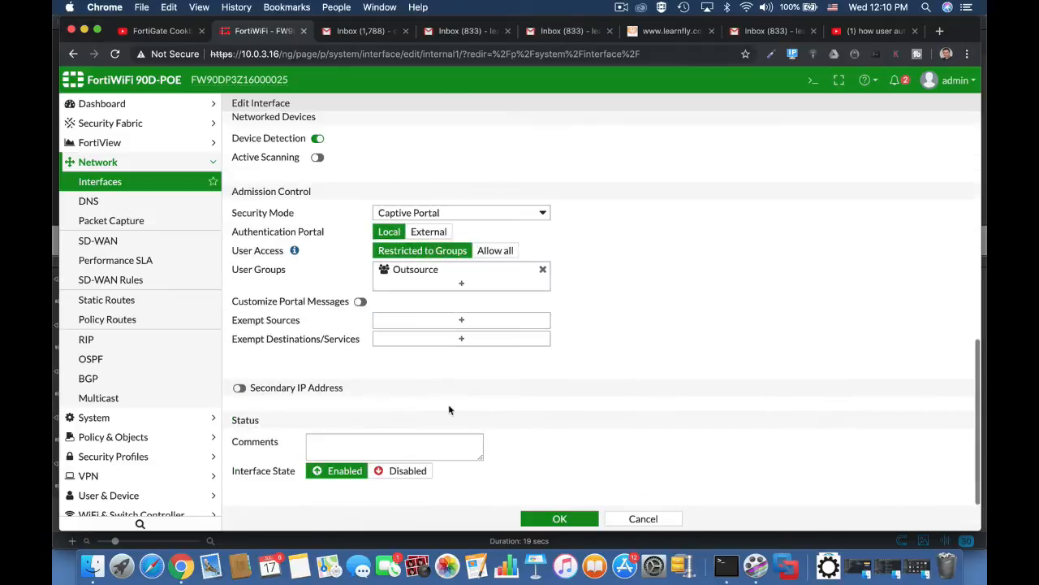
left_click(442, 215)
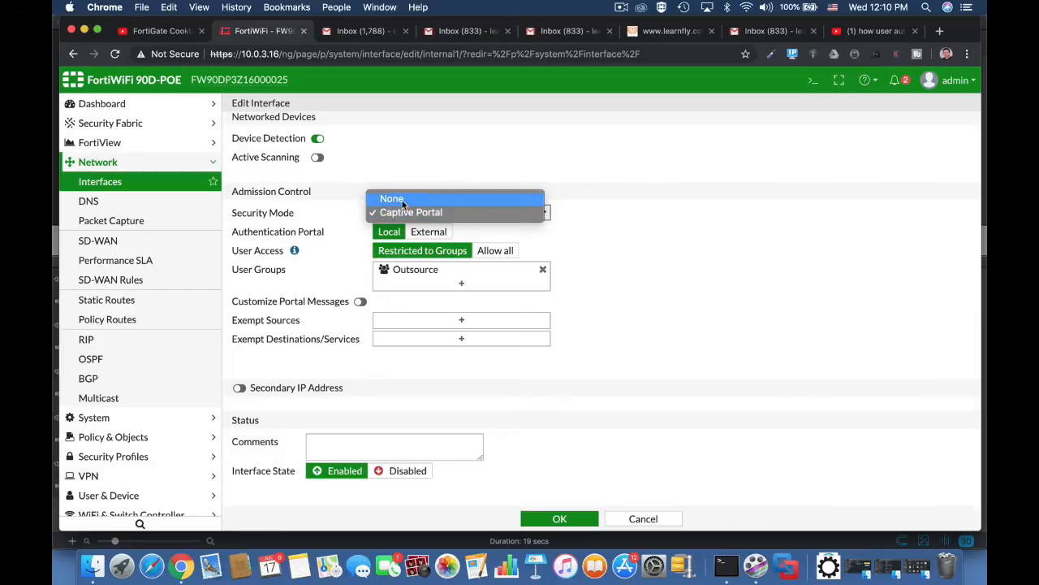
left_click(404, 202)
left_click(379, 338)
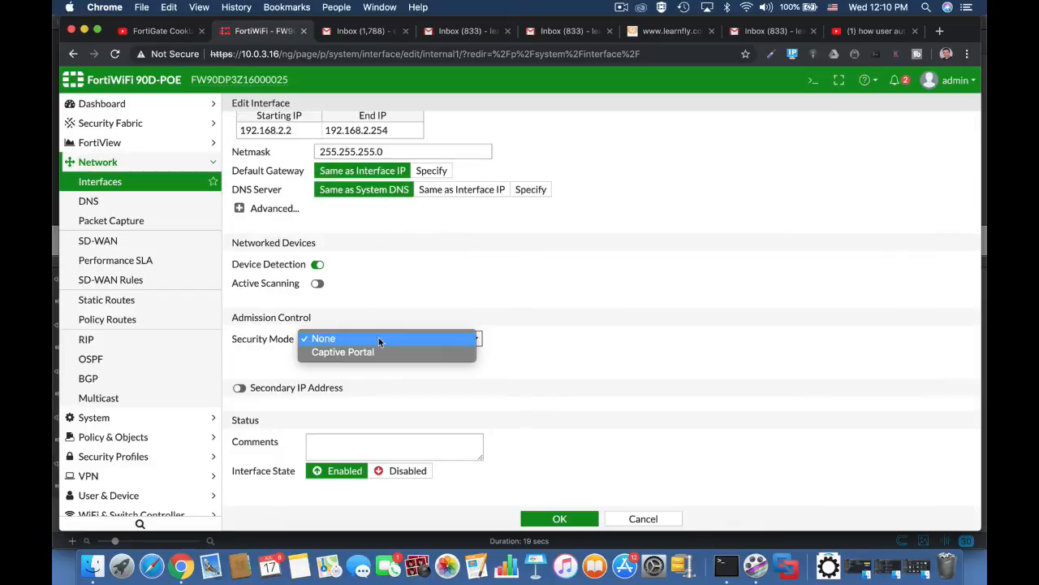
left_click(376, 351)
Step: Replace Outsource with OutsourceEMP in the portal's user groups and save the interface
scroll(519, 351, "down", 3)
left_click(462, 286)
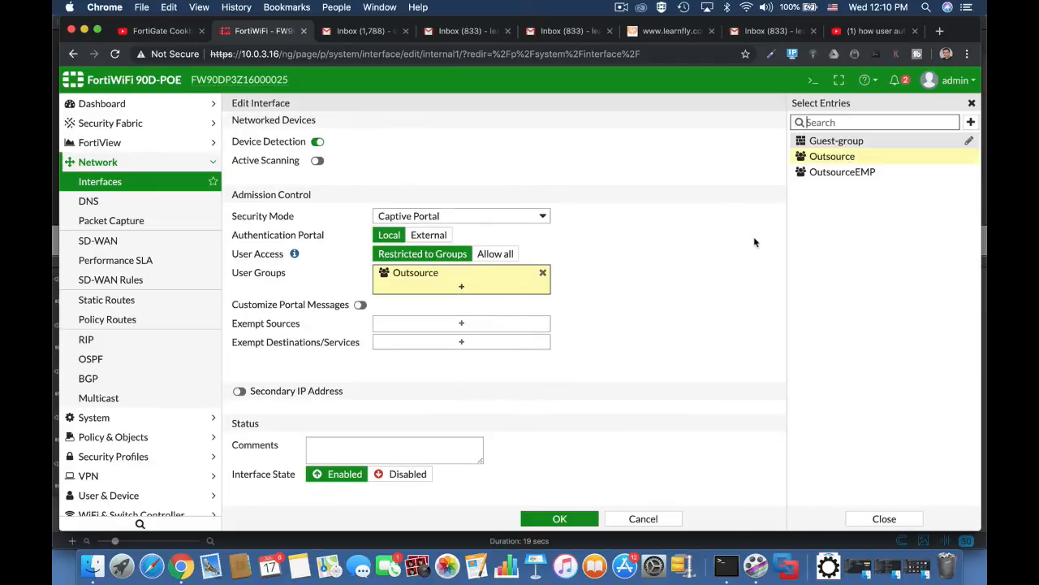
left_click(860, 172)
left_click(543, 273)
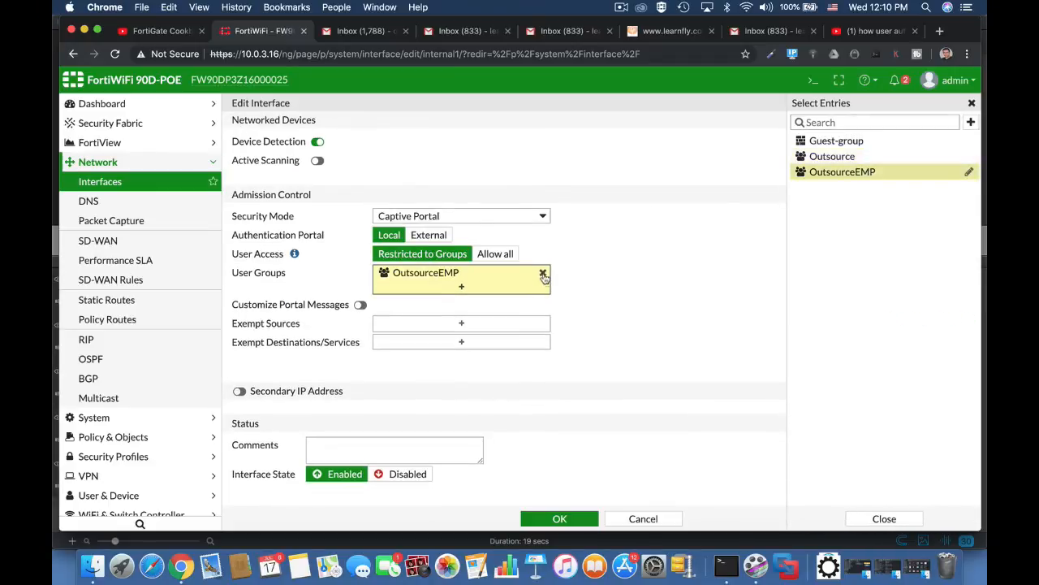
left_click(629, 282)
left_click(559, 520)
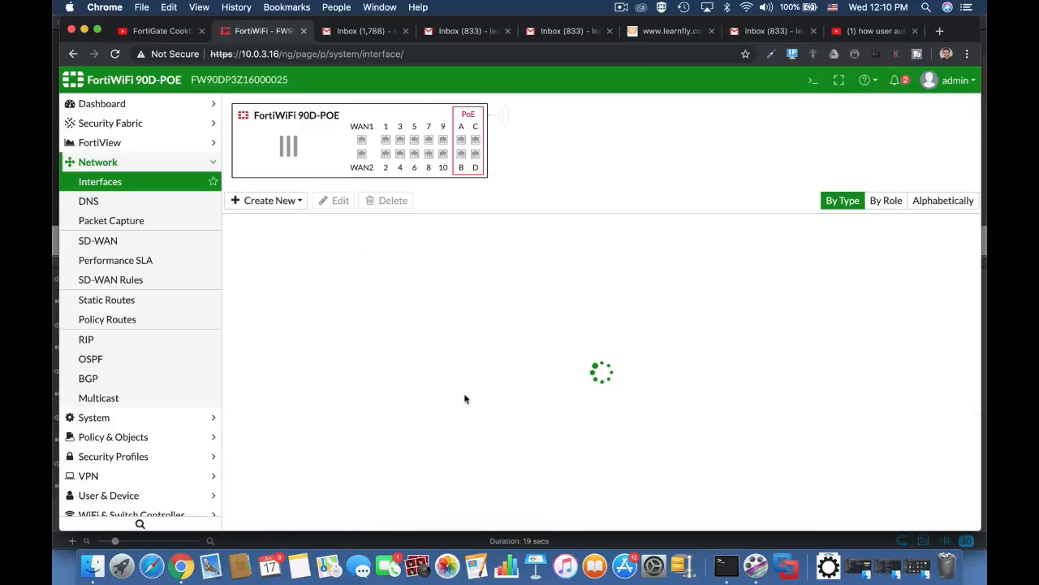
Step: Start an IPv4 policy 'outsource emp' from Outsource Employees (internal1) to WAN (wan1)
left_click(163, 443)
left_click(156, 221)
left_click(252, 198)
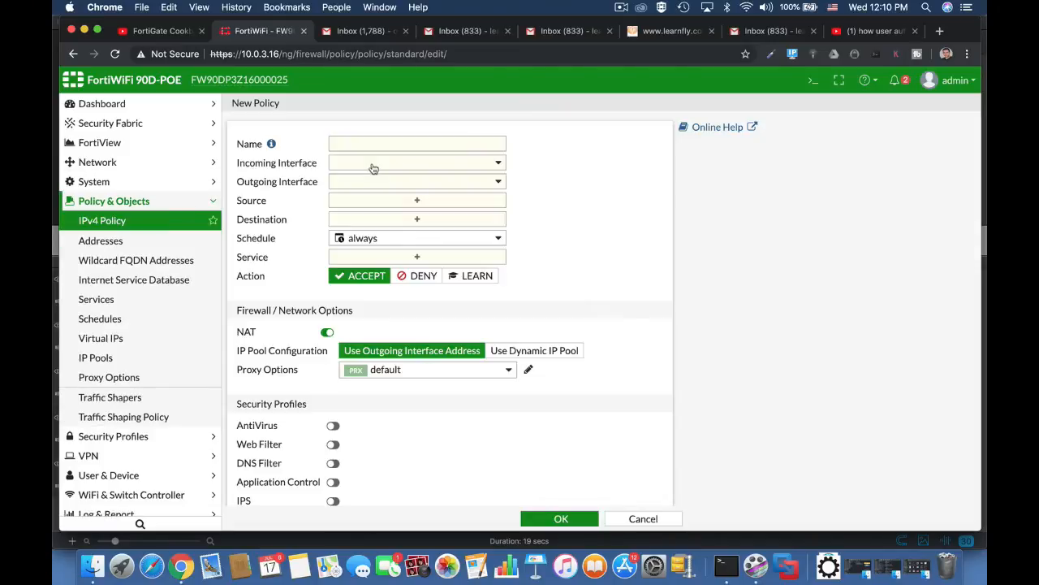
left_click(400, 143)
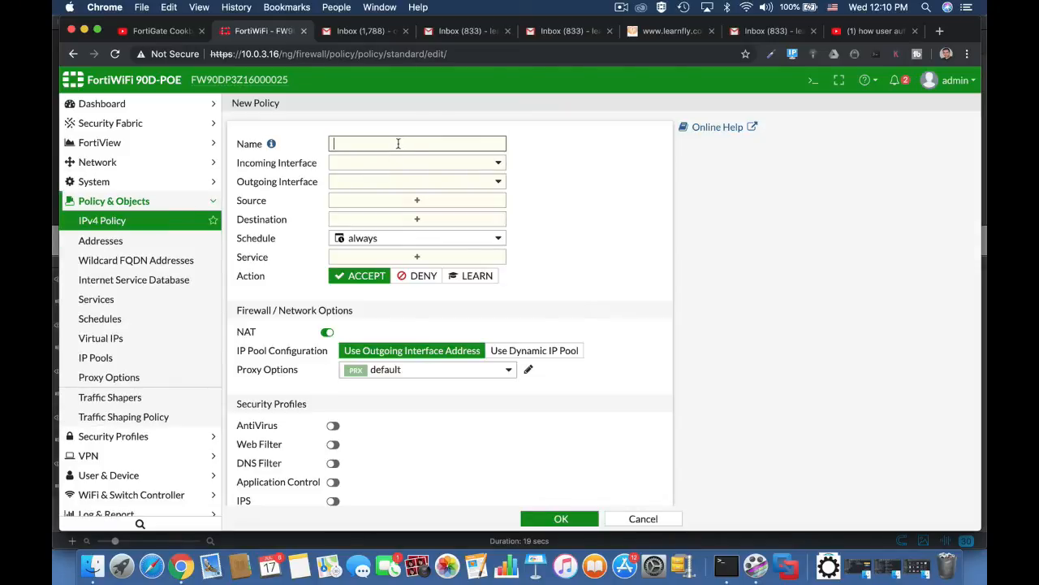
type("outsource emp")
left_click(424, 162)
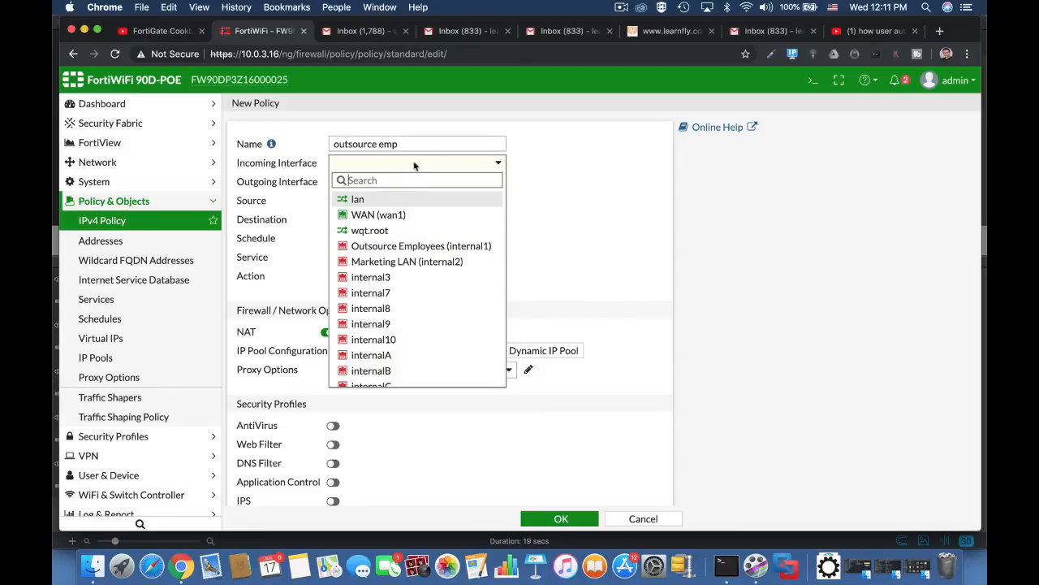
left_click(389, 246)
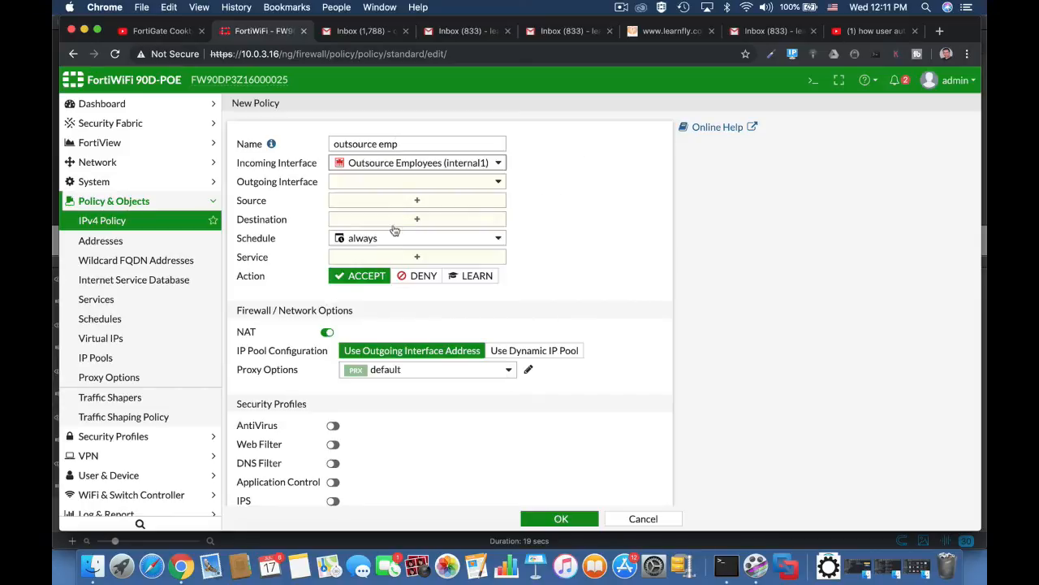
left_click(415, 184)
left_click(372, 231)
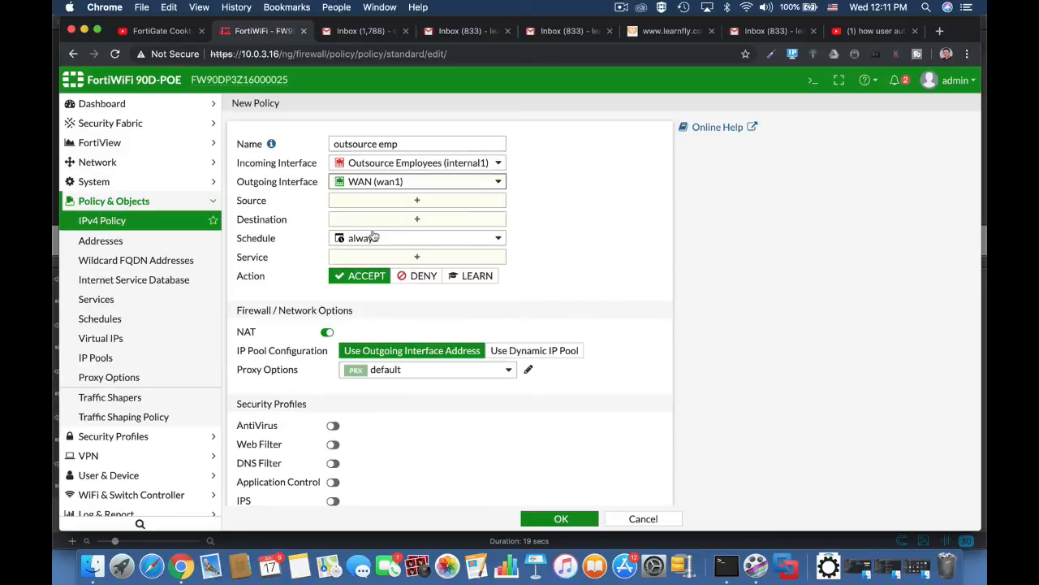
Step: Set source to all plus OutsourceEMP, destination all, service ALL, and save the policy
left_click(400, 200)
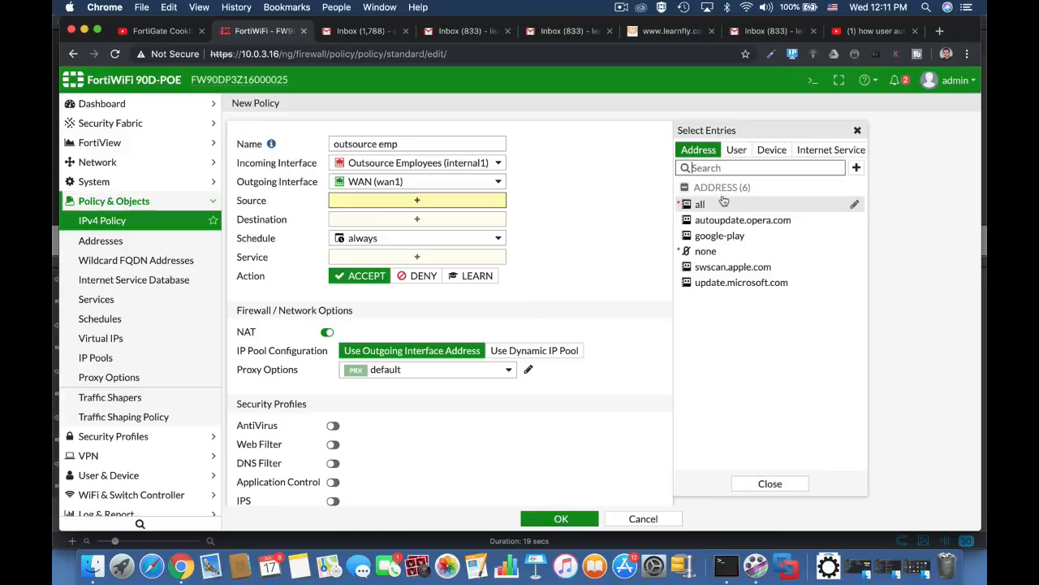
left_click(700, 204)
left_click(736, 150)
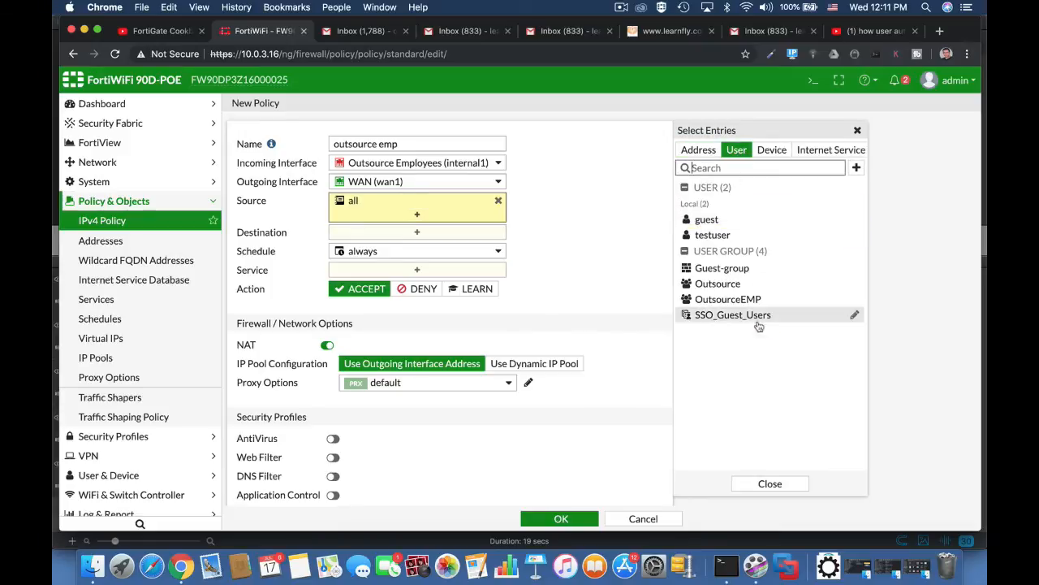
left_click(750, 300)
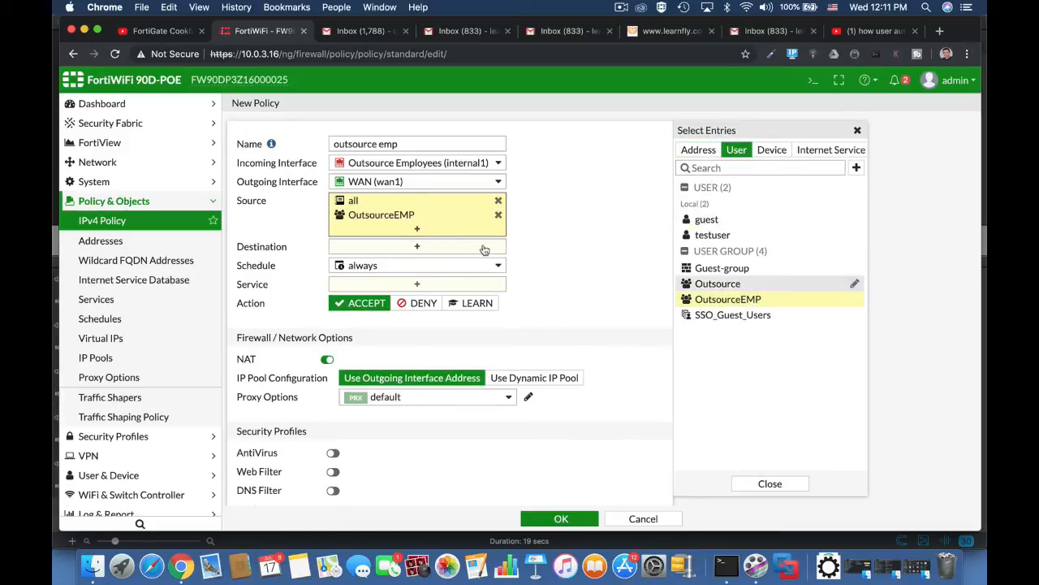
left_click(453, 248)
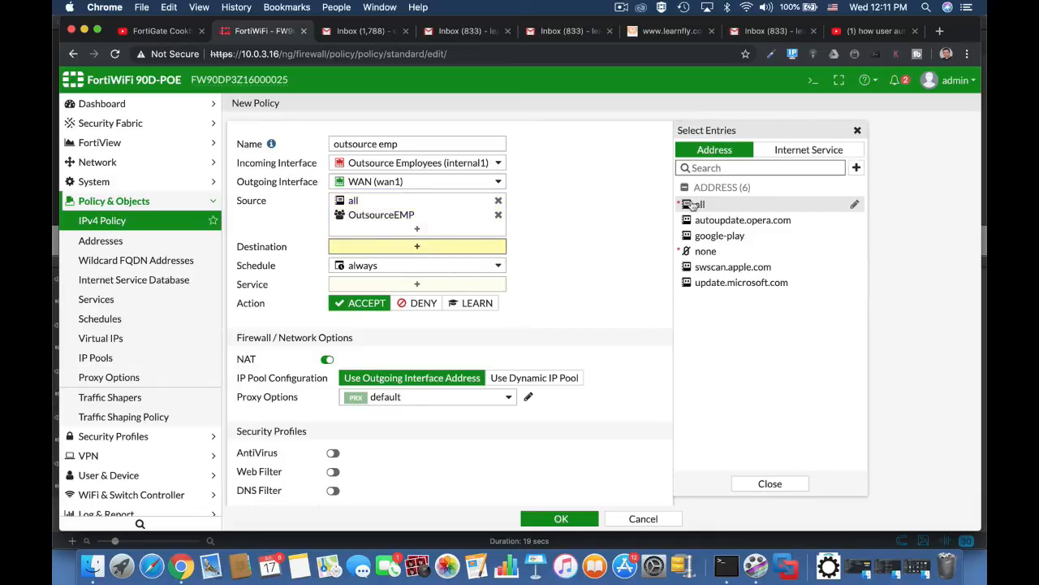
left_click(692, 204)
left_click(415, 297)
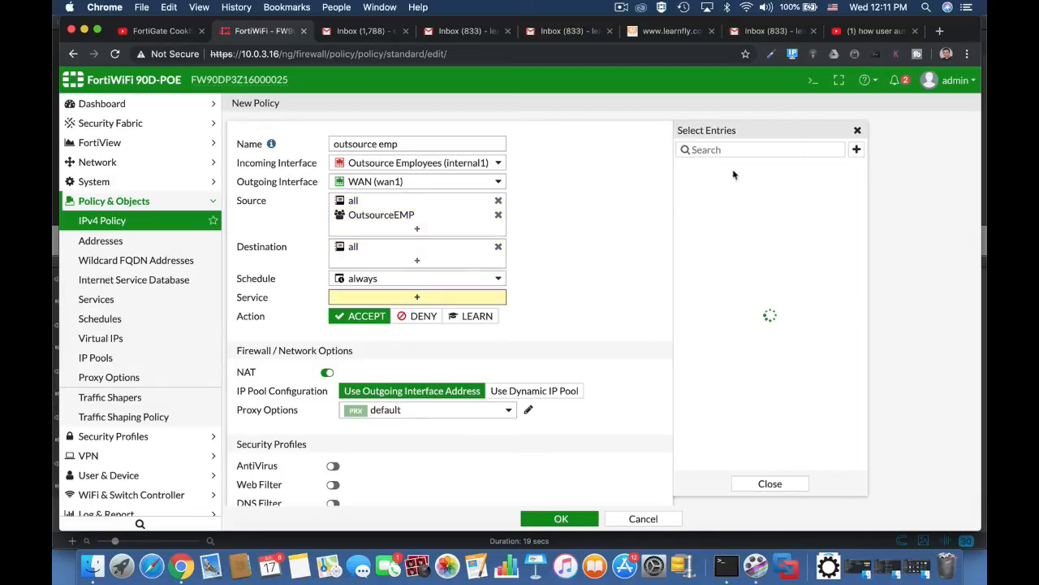
left_click(699, 200)
left_click(562, 518)
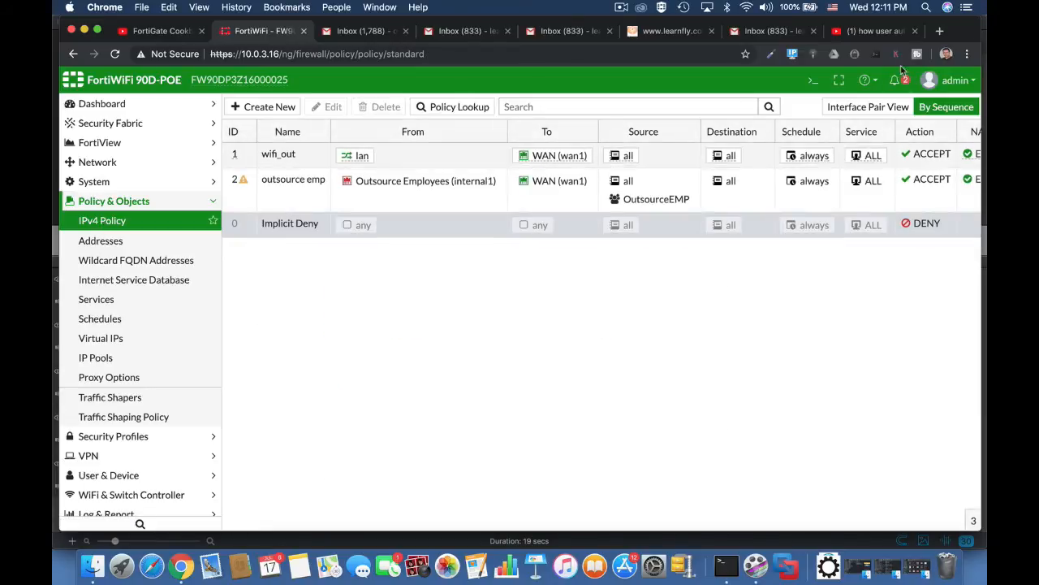
left_click(957, 81)
Step: Log out and sign back in with the guest administrator account
left_click(911, 202)
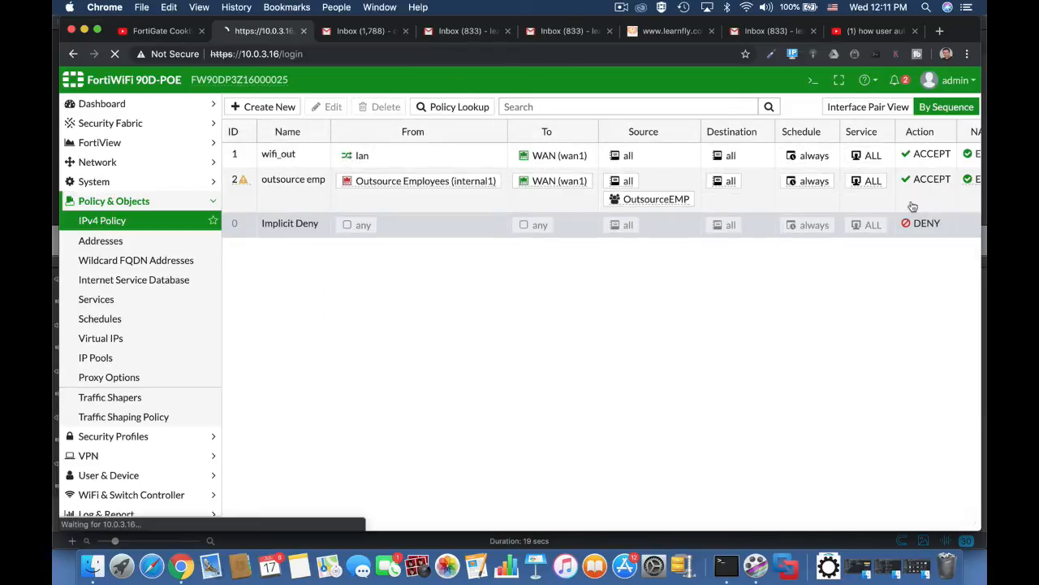
type("ofershm")
key("Tab")
type("••")
key("Return")
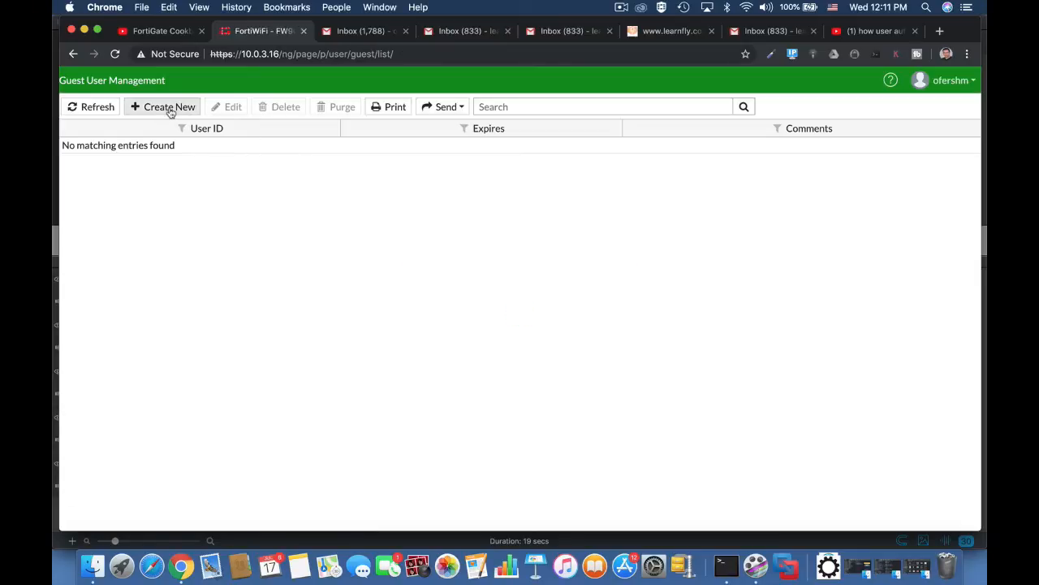
Step: Create a guest user with the suggested e-mail address and select its generated password
left_click(170, 108)
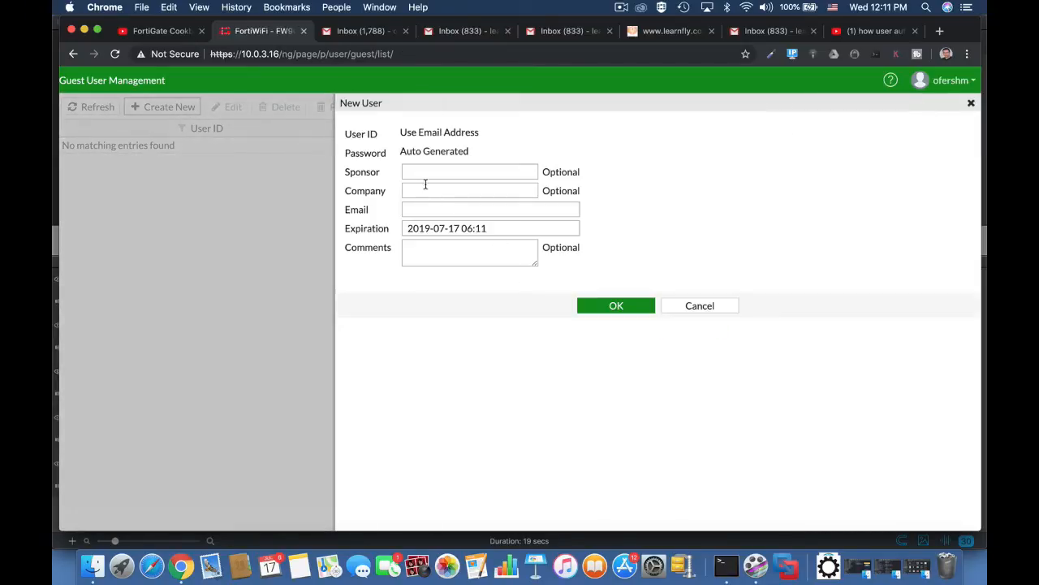
left_click(420, 208)
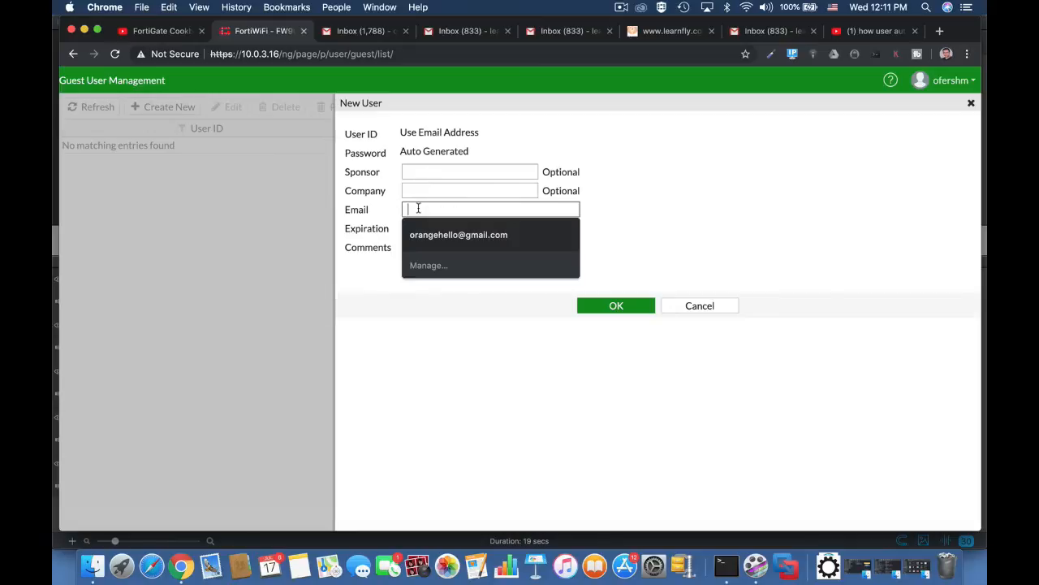
left_click(444, 235)
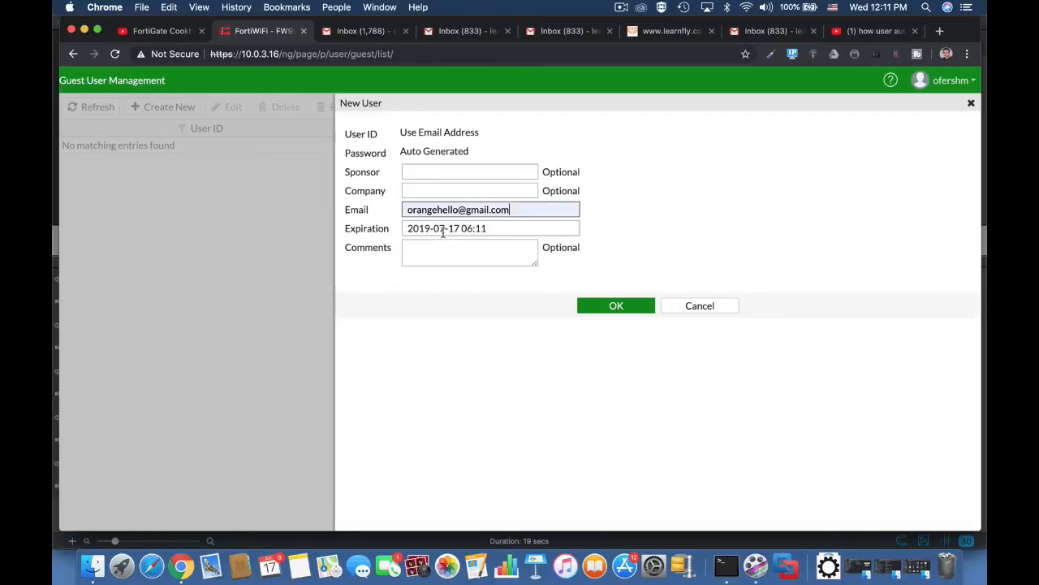
left_click(623, 312)
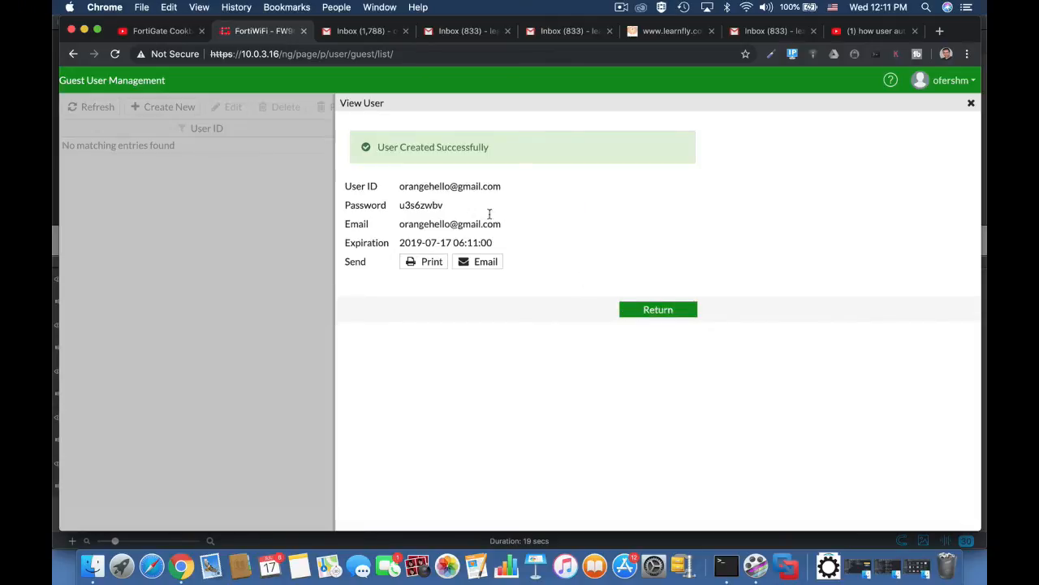
left_click_drag(445, 205, 399, 209)
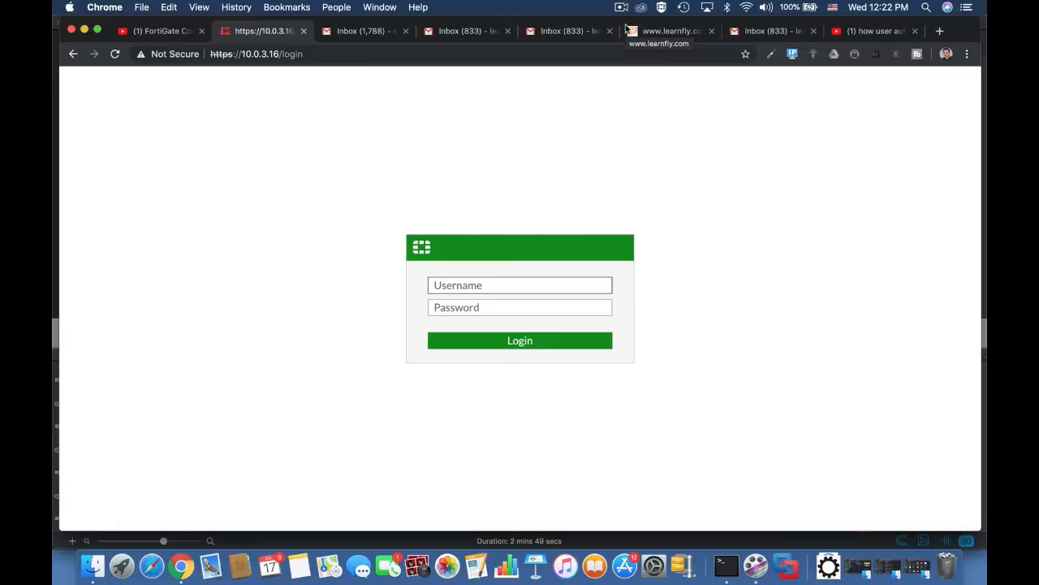
Step: Sign in as admin and postpone the password, file system and FortiCare prompts
type("a")
key("Return")
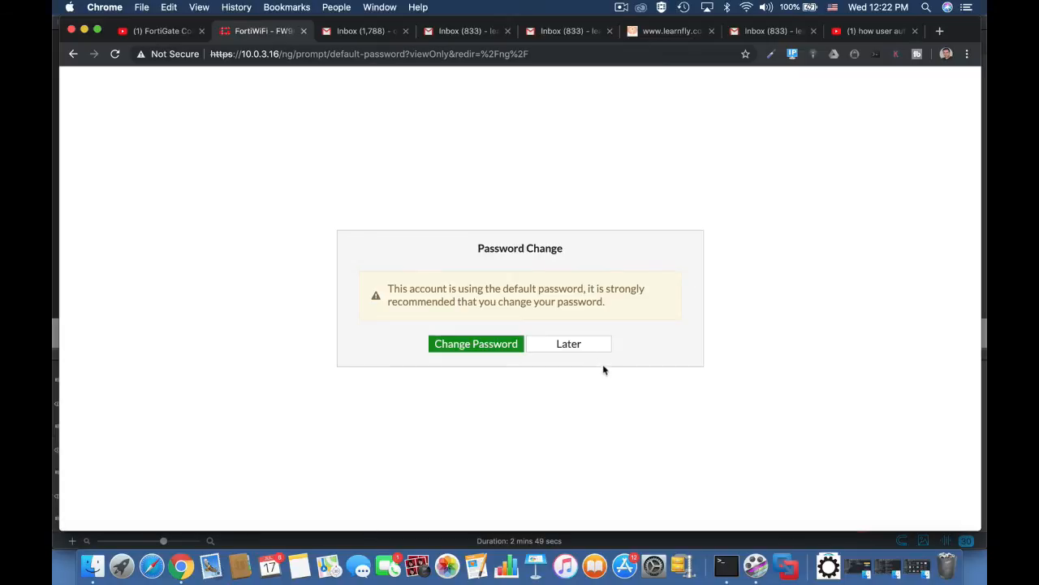
left_click(594, 345)
left_click(601, 365)
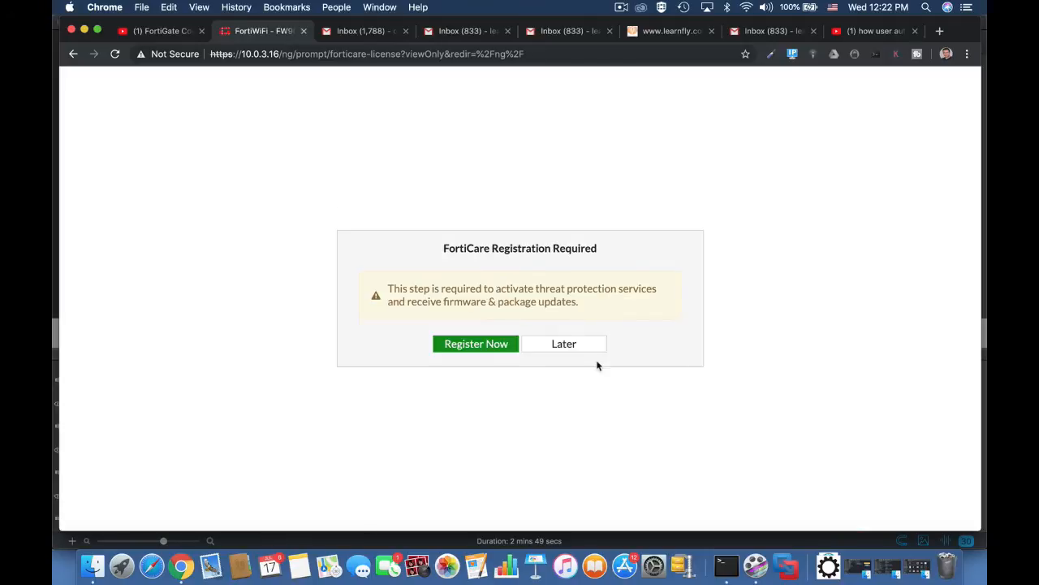
left_click(581, 350)
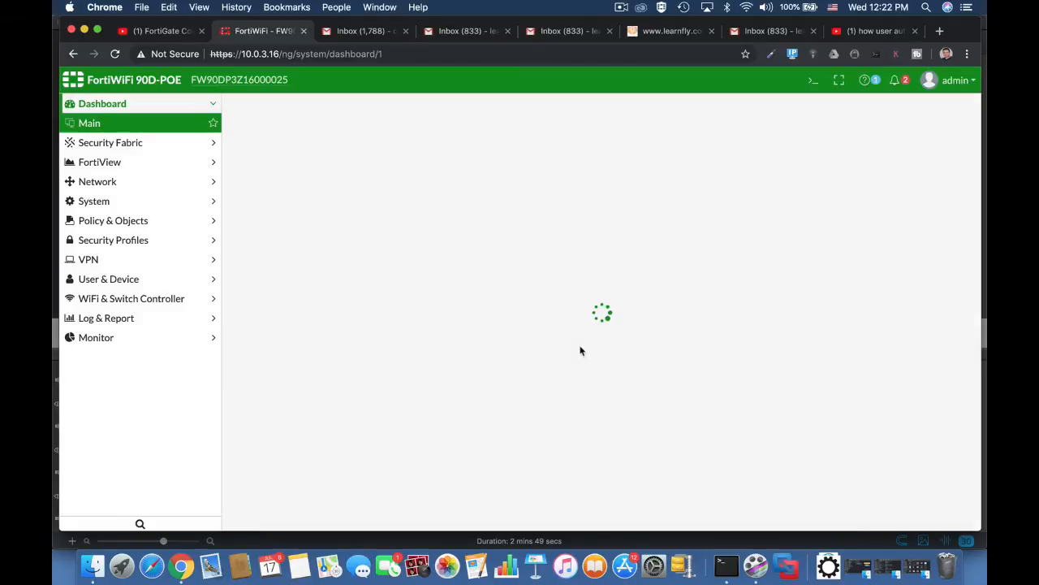
Step: Open User Groups and select OutsourceEMP to check its member count
left_click(106, 279)
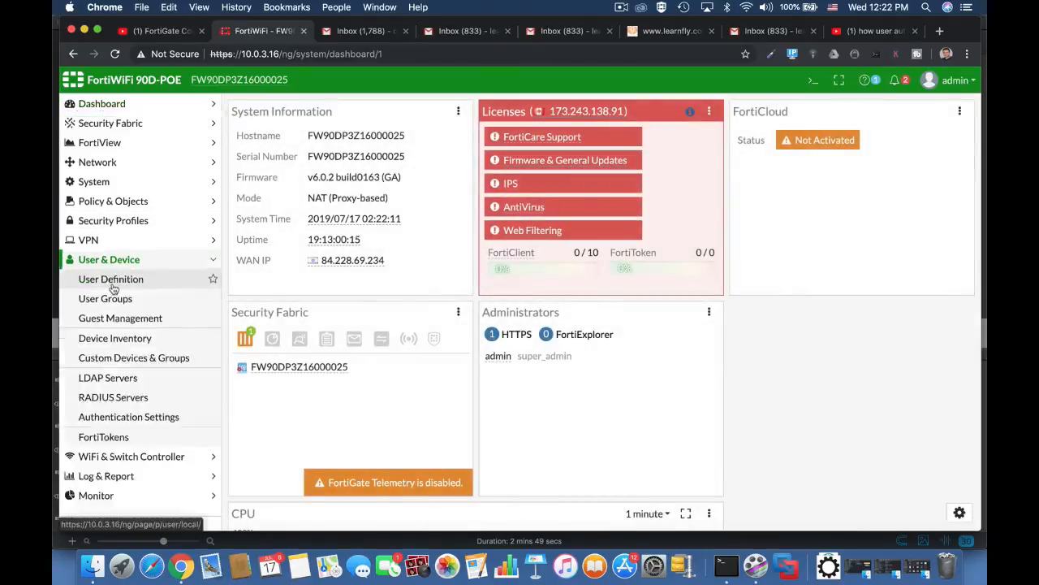
left_click(113, 299)
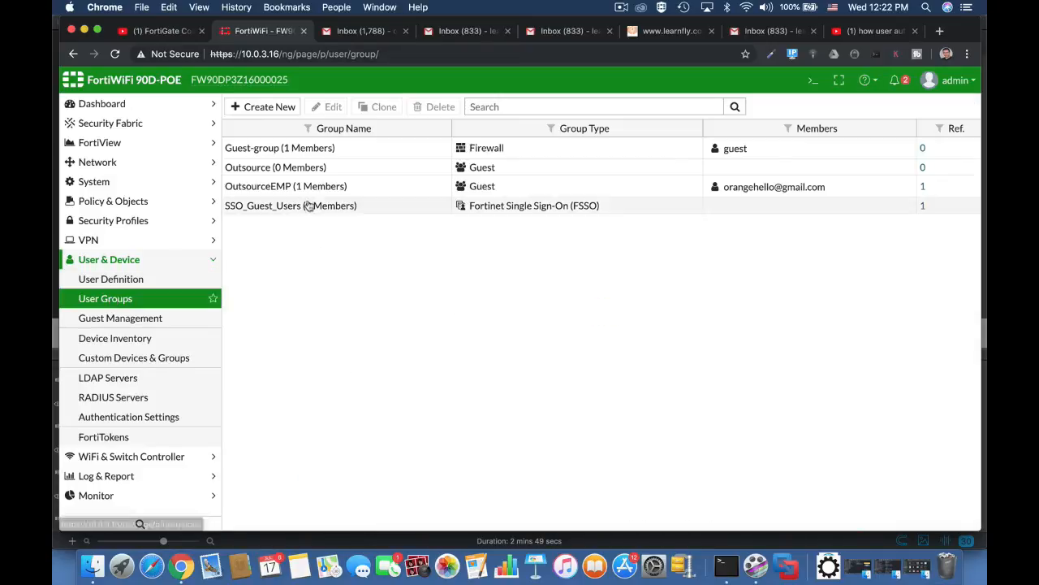
left_click(291, 192)
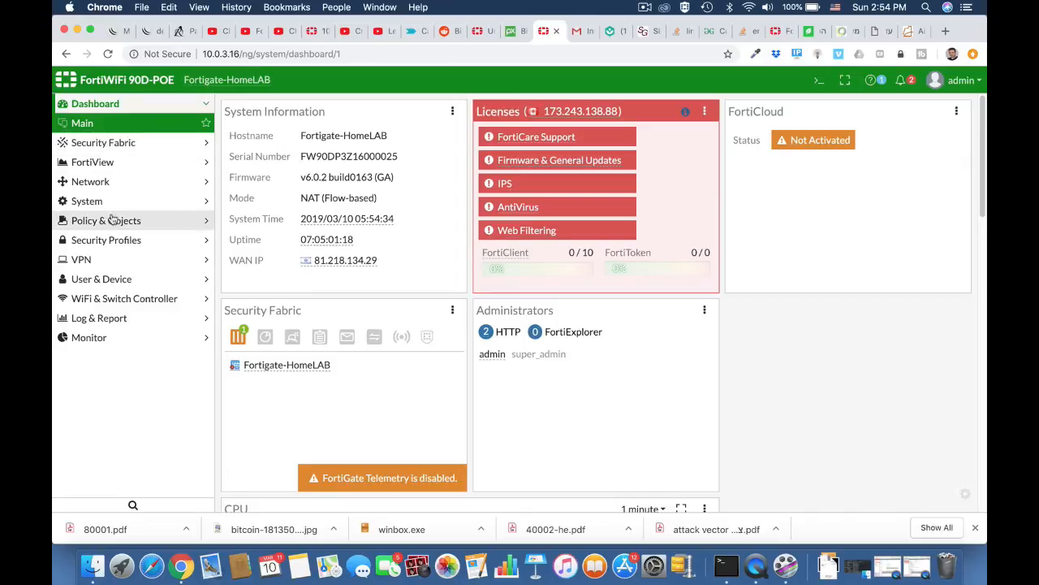
Step: Start a new Guest-type user group named technicians
left_click(103, 283)
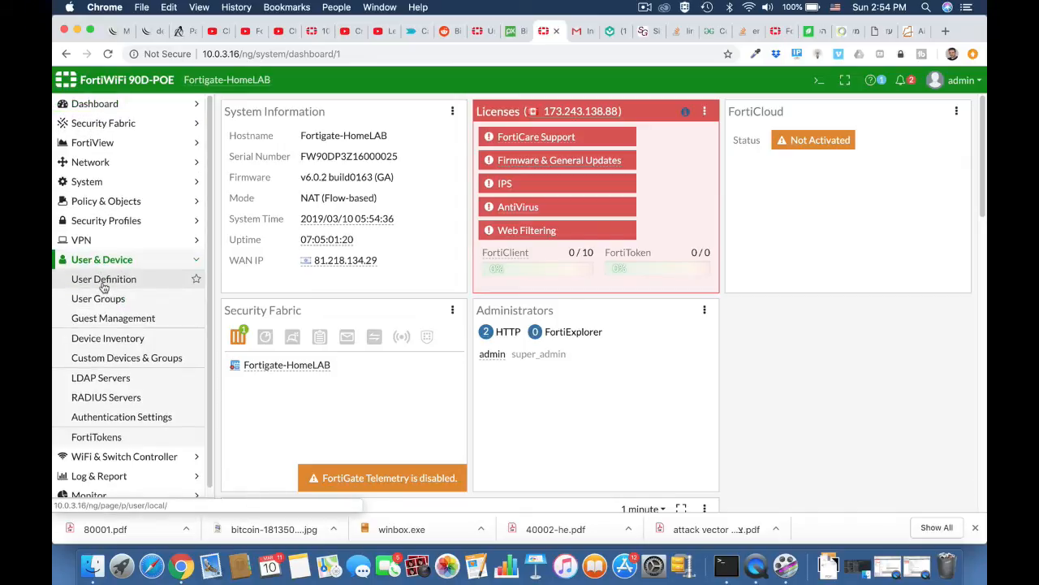
left_click(104, 298)
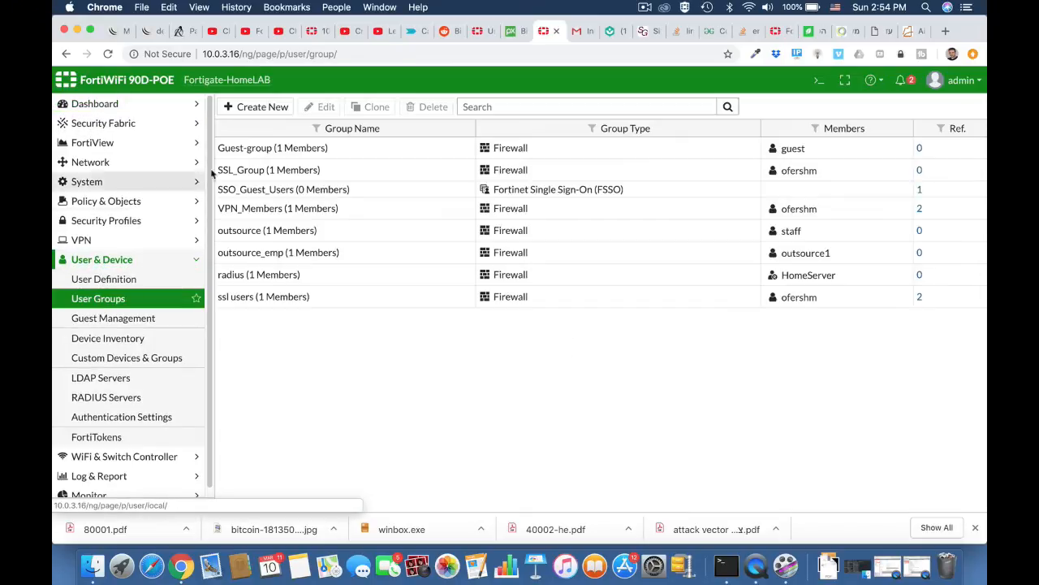
left_click(258, 112)
left_click(299, 133)
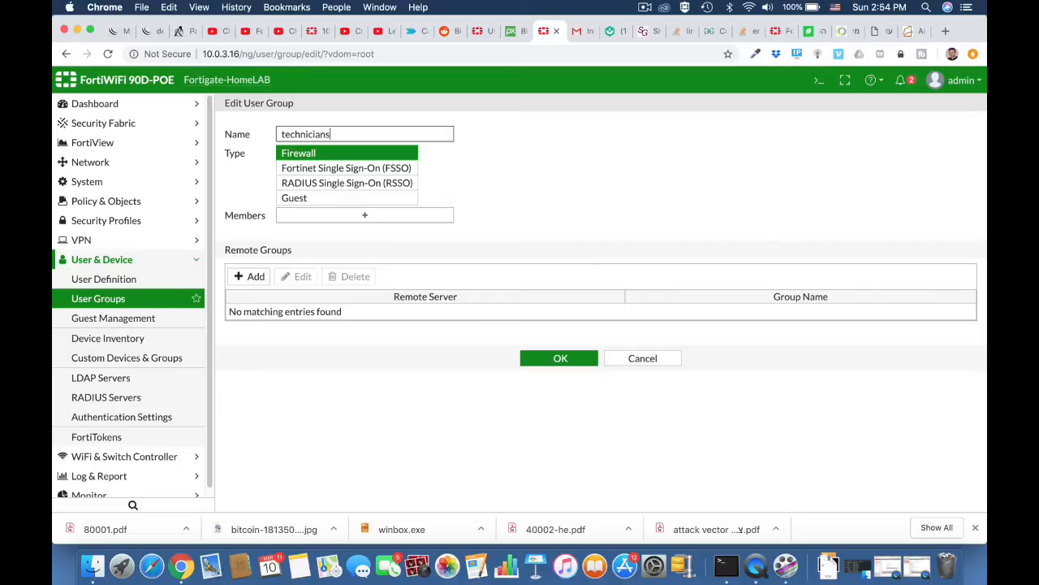
left_click(341, 199)
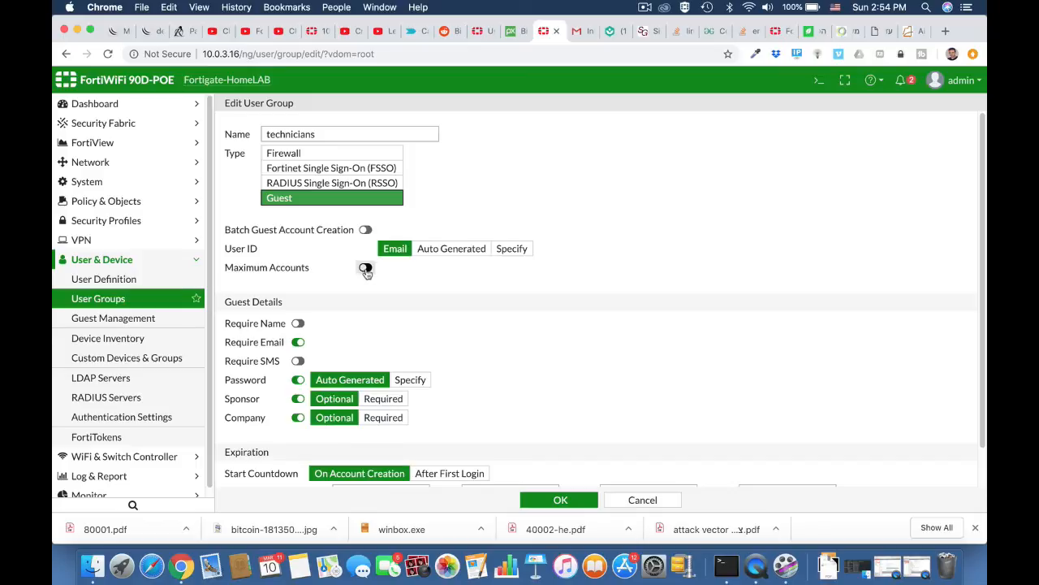
Step: Require guest names, drop the company and sponsor fields, set 12-hour expiry, and save
scroll(351, 315, "down", 3)
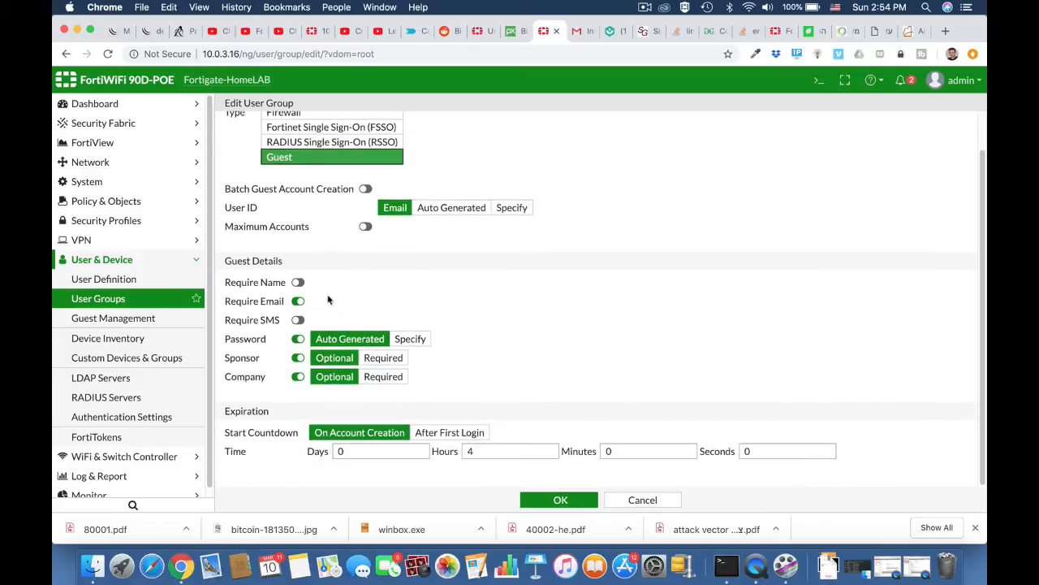
left_click(298, 283)
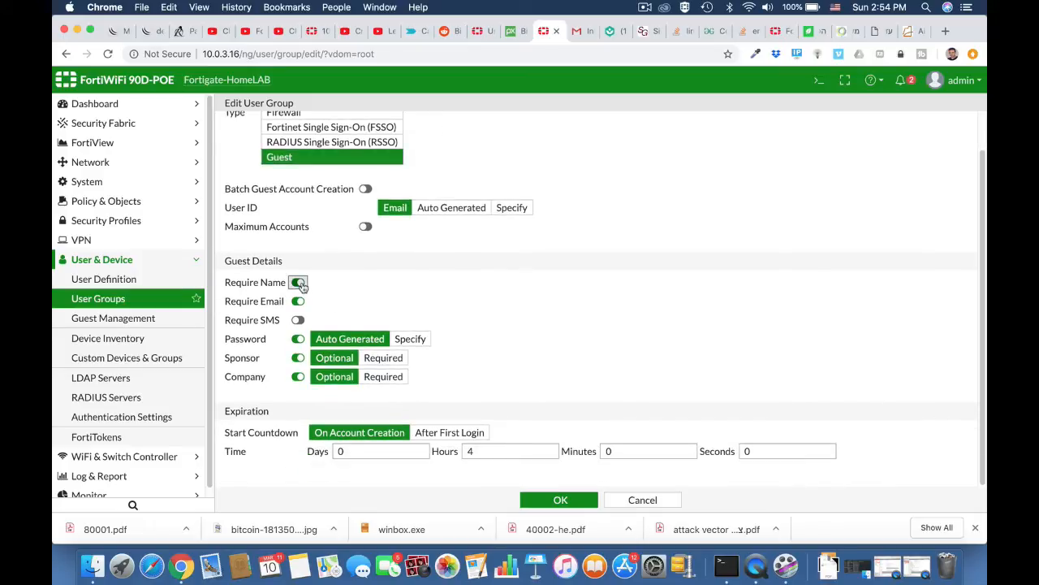
left_click(297, 378)
left_click(298, 358)
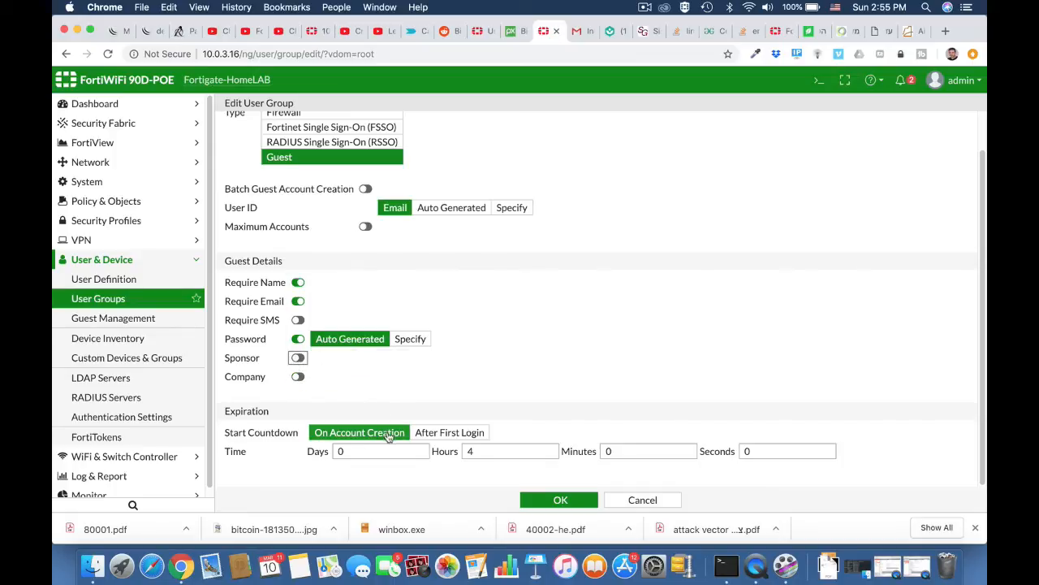
left_click_drag(478, 455, 460, 459)
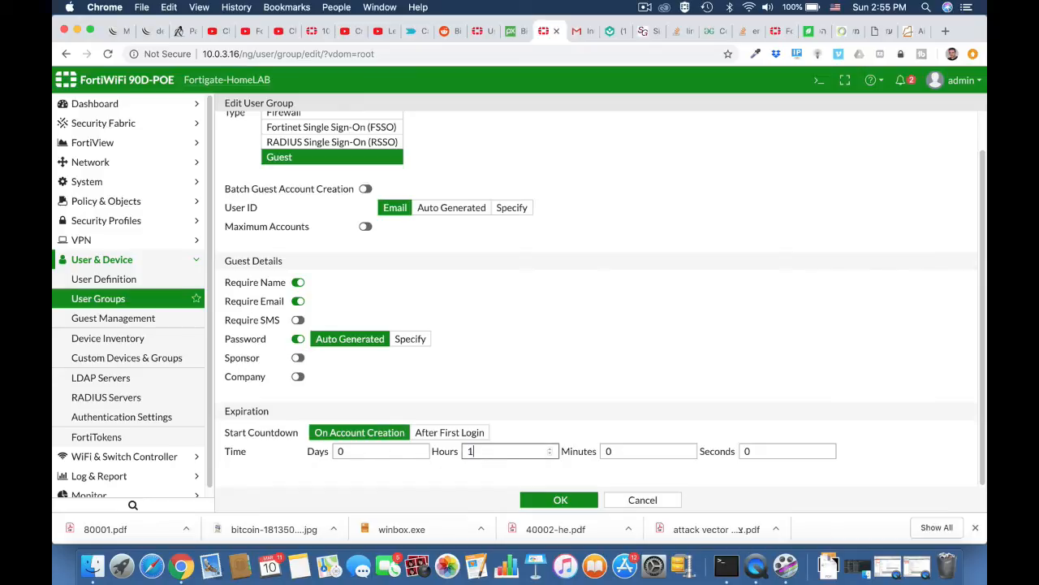
type("12")
scroll(599, 348, "up", 2)
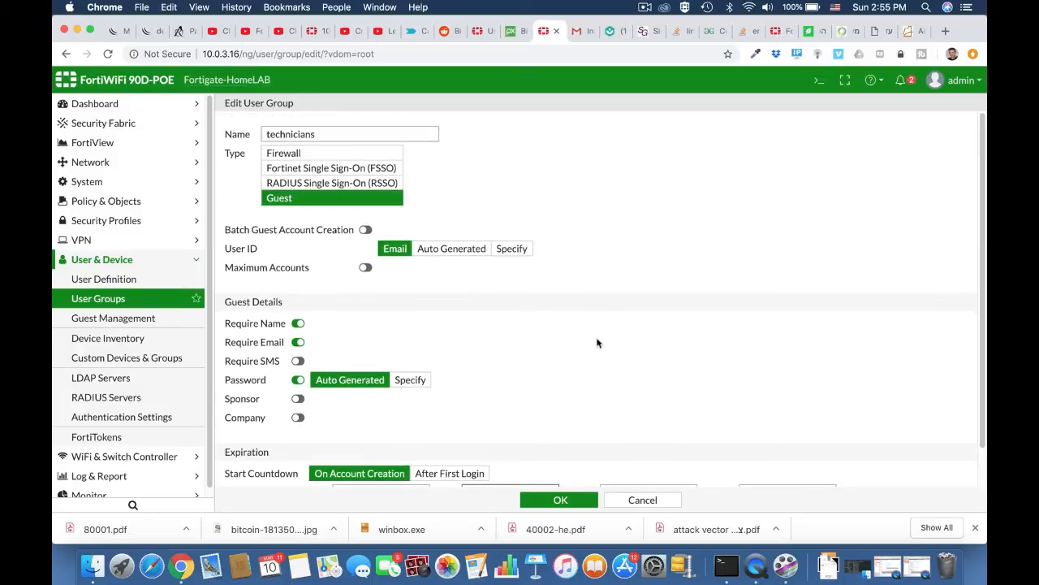
scroll(598, 342, "down", 2)
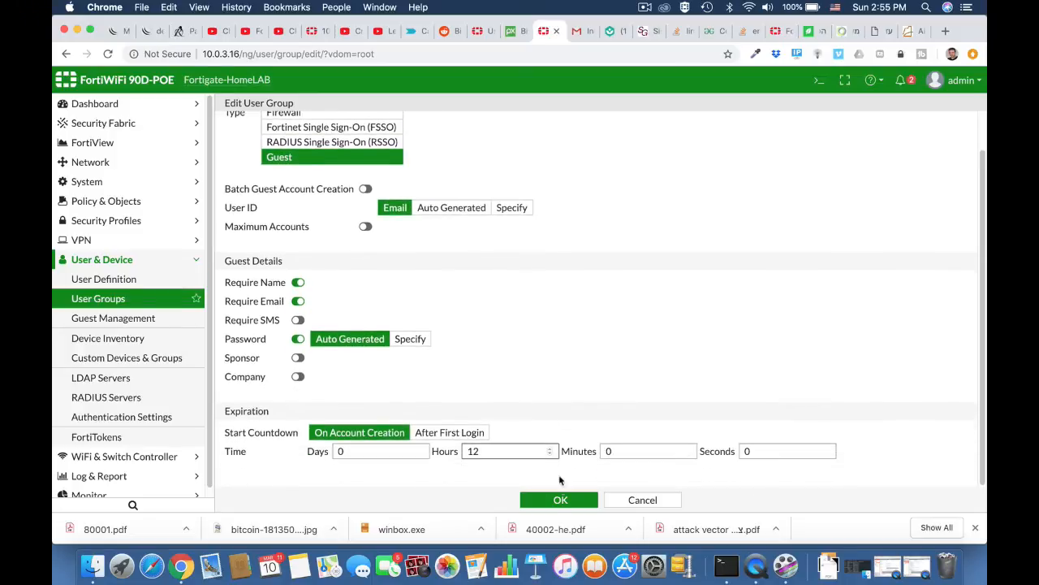
left_click(559, 500)
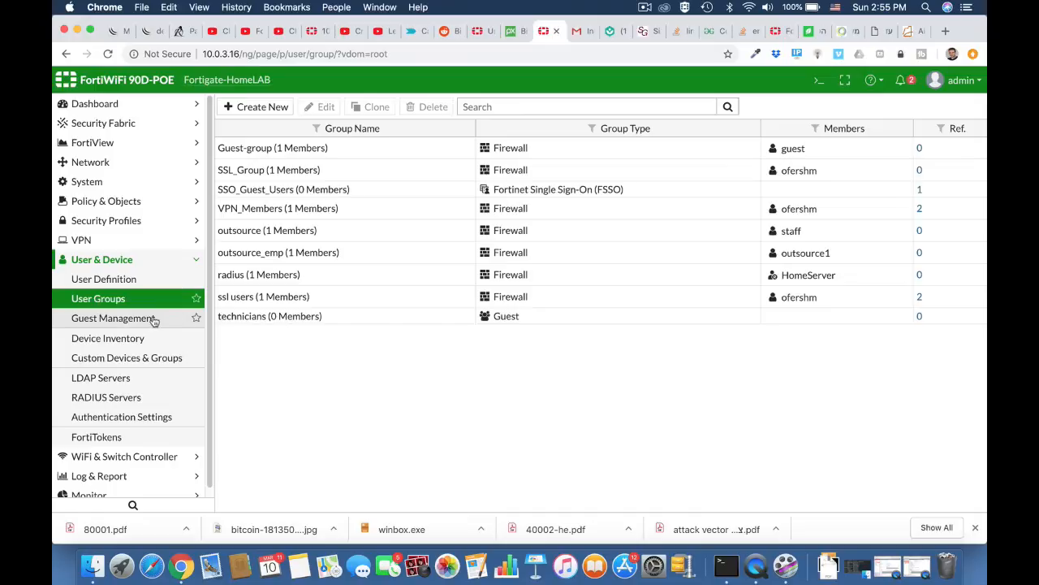
Step: In Guest Management, fill a new guest form with the guest's name and autofilled e-mail address
left_click(151, 320)
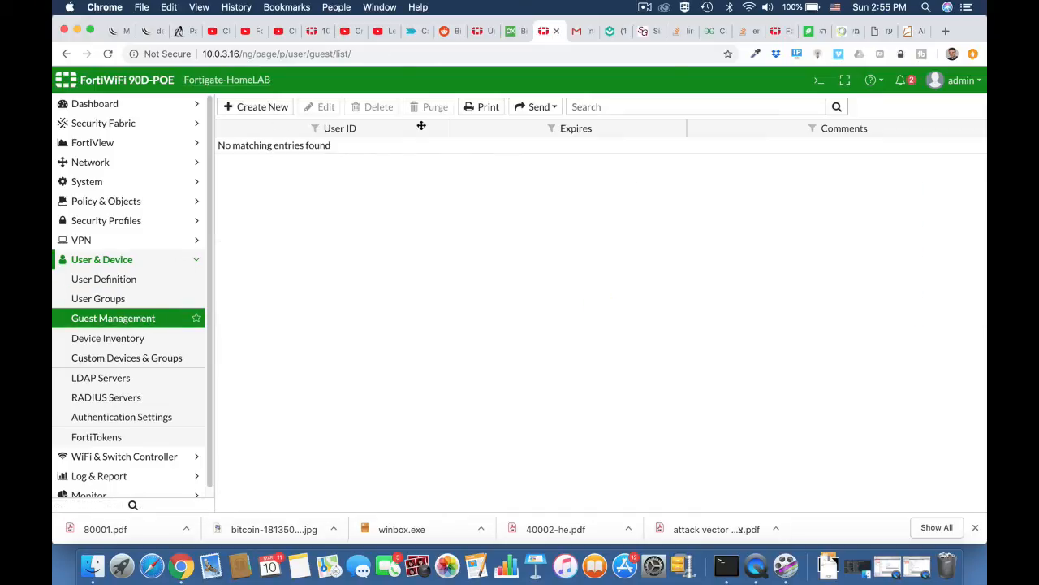
left_click(269, 110)
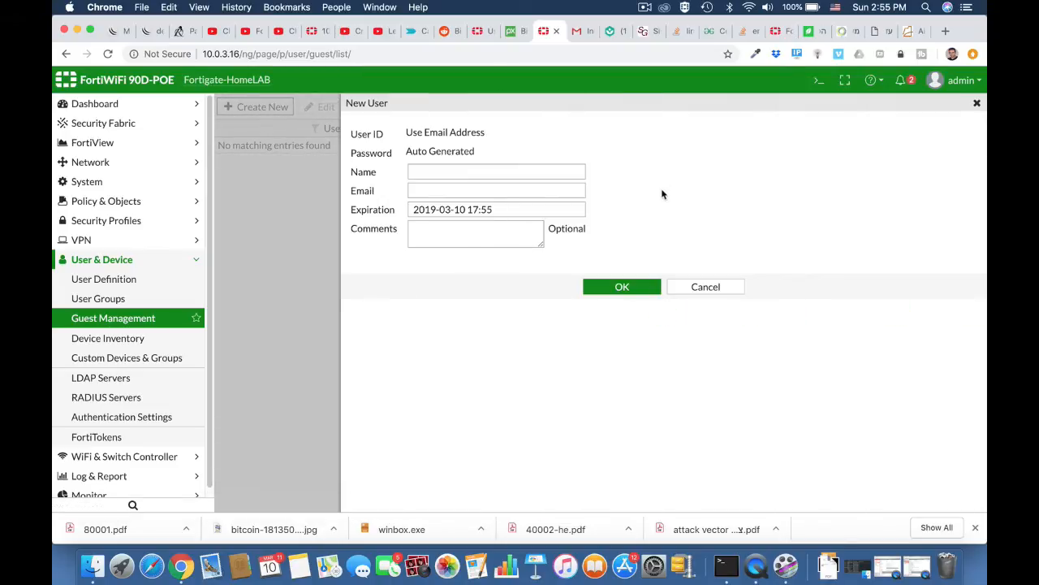
left_click(479, 171)
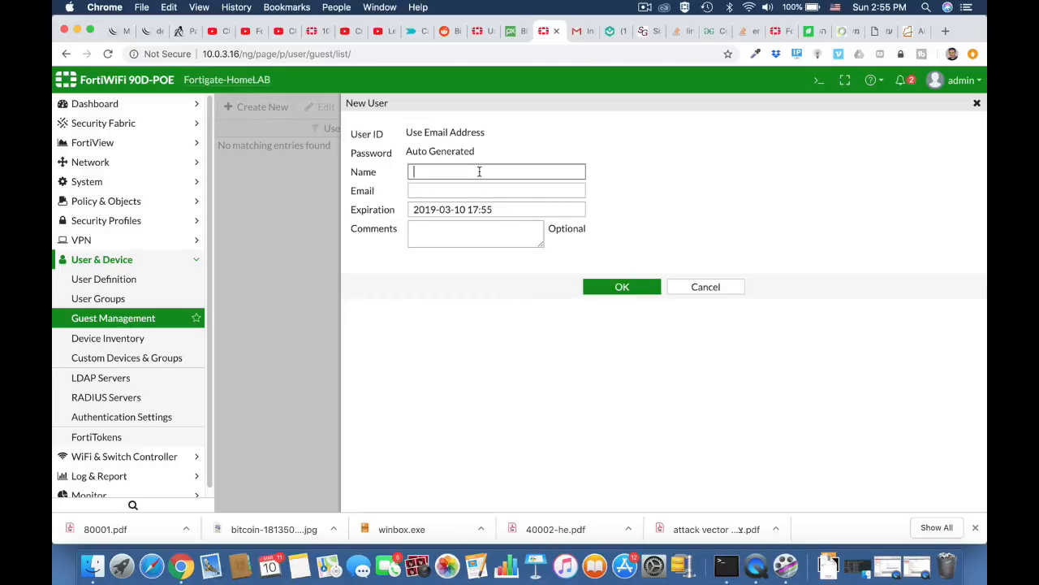
type("ofer")
left_click(481, 191)
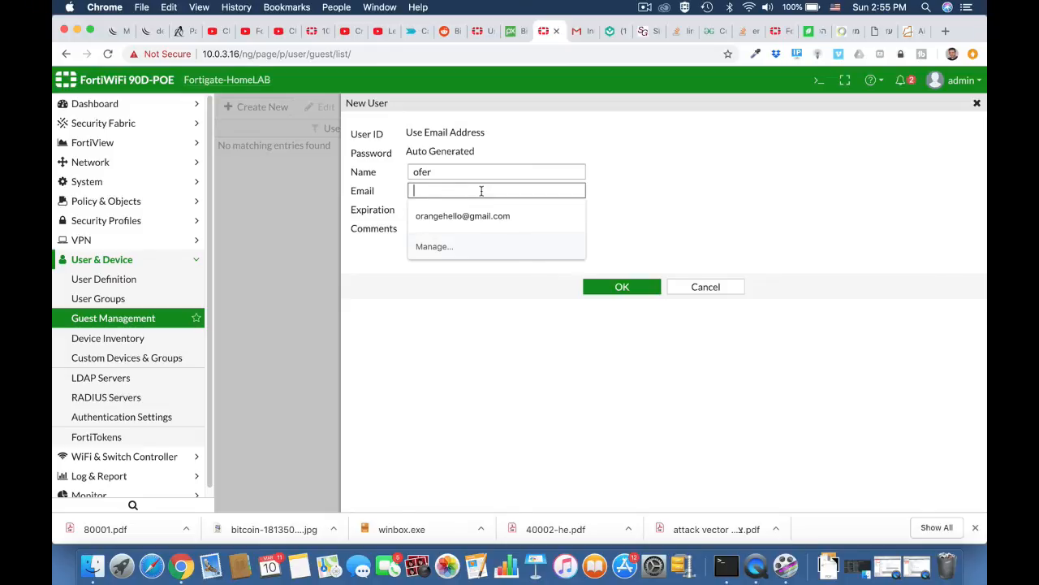
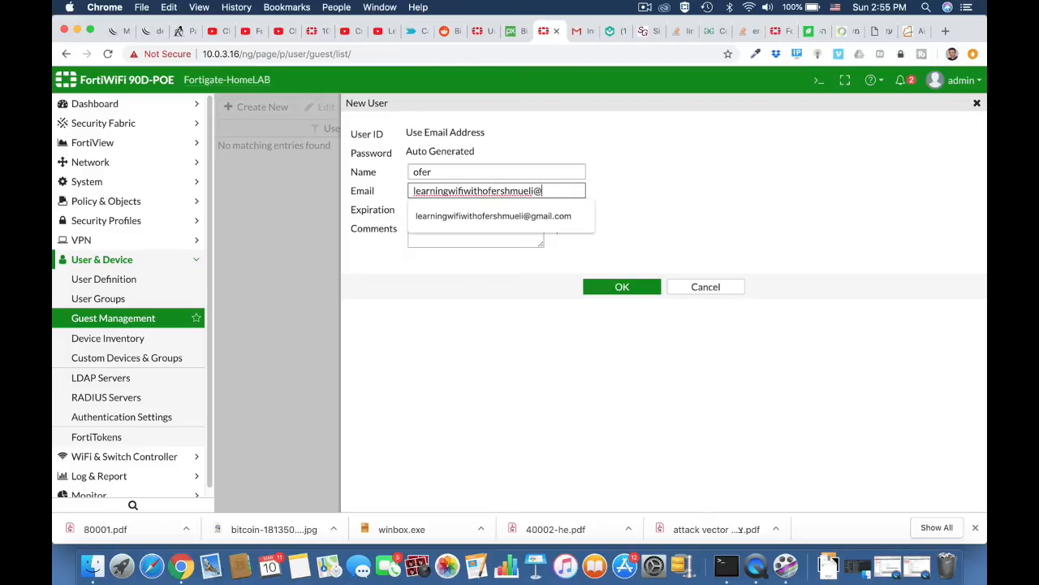
key("Down")
key("Return")
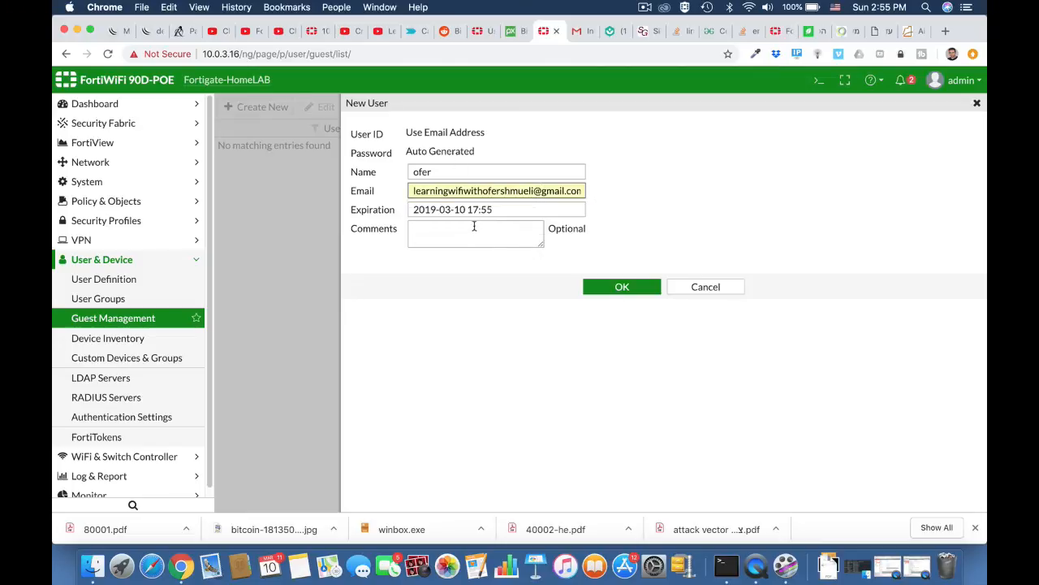
left_click(604, 287)
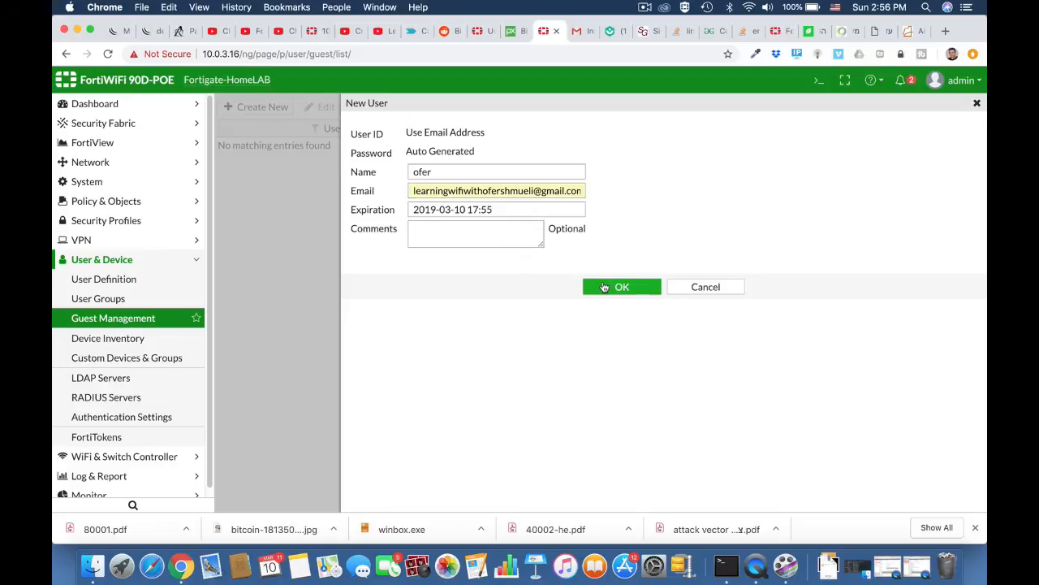
Step: Create the guest account, select its generated password, and return to the guest list
left_click(604, 286)
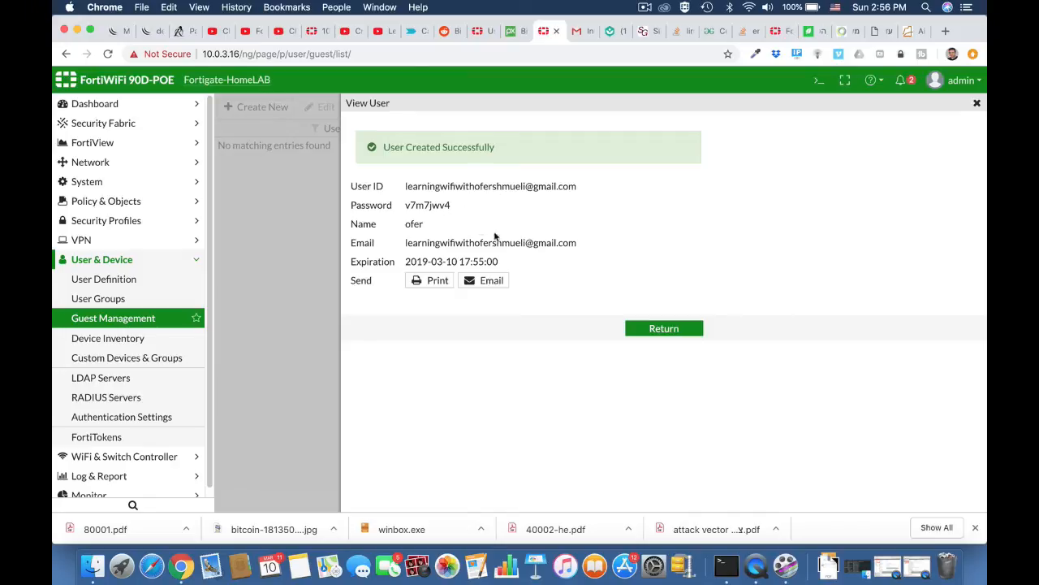
double_click(429, 204)
left_click(663, 333)
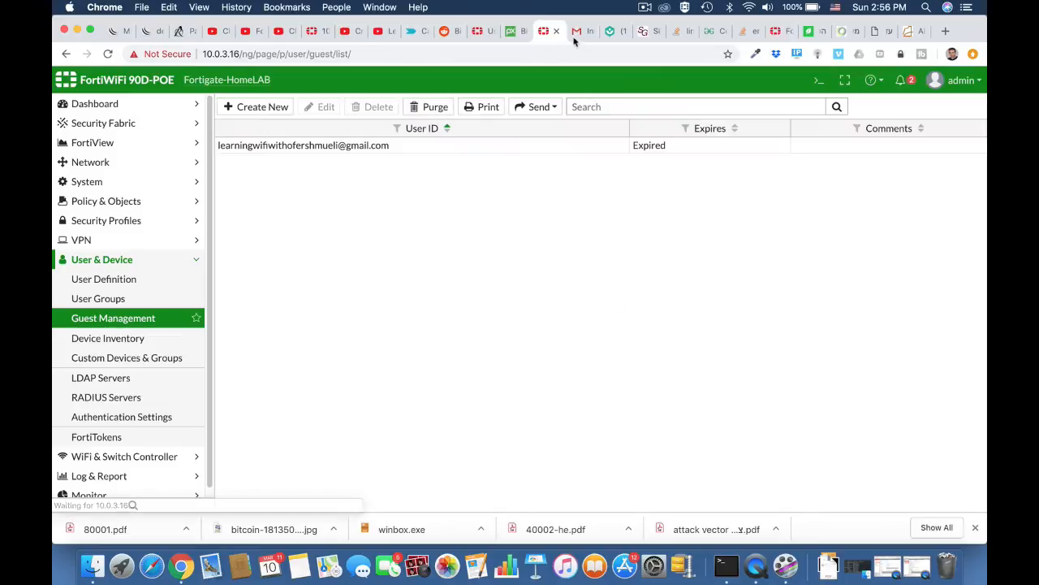
Step: Open the internal (INSIDE) interface for editing from Network > Interfaces
left_click(122, 298)
left_click(104, 200)
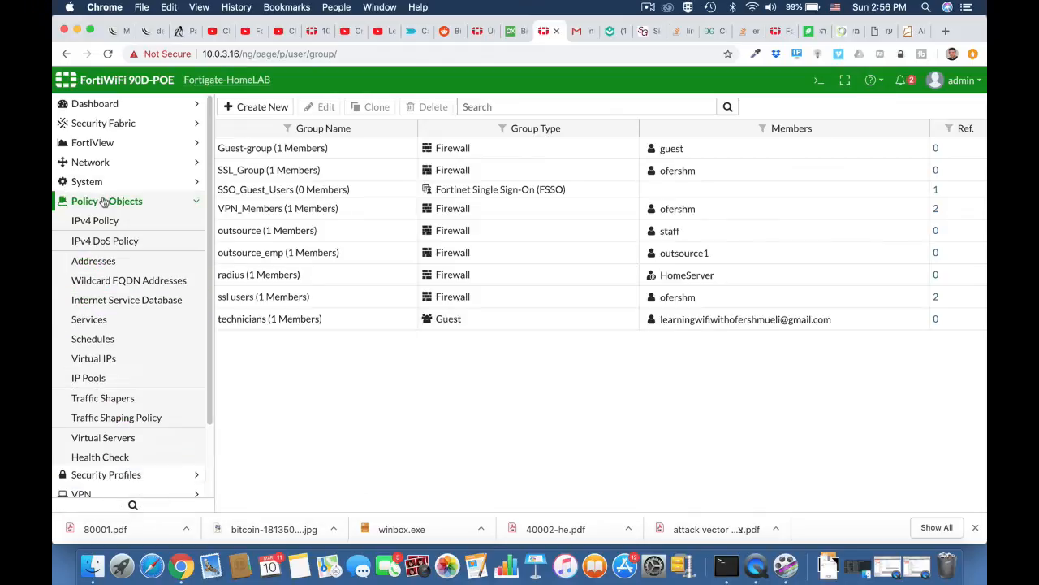
left_click(104, 160)
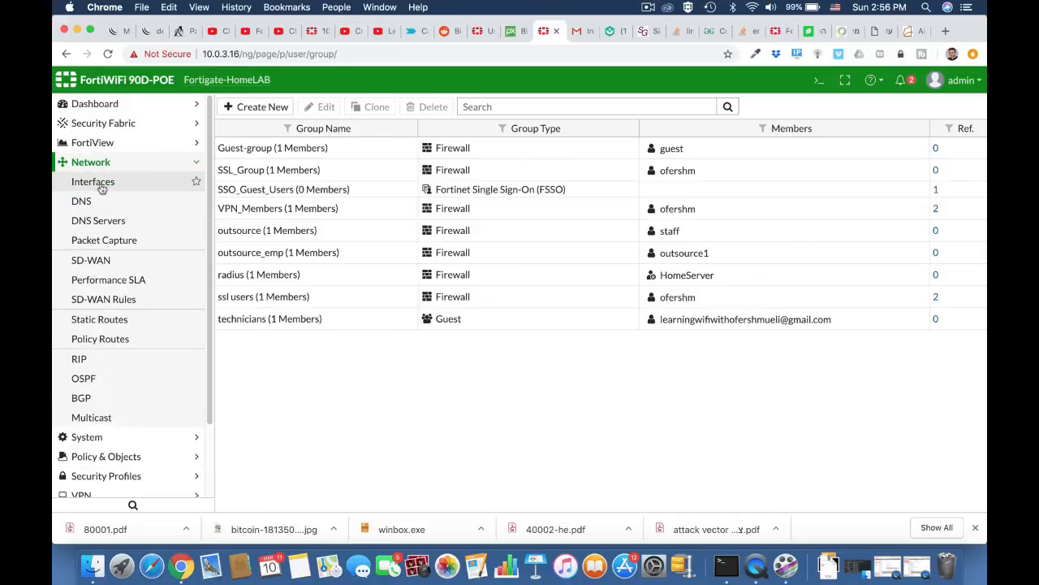
left_click(80, 182)
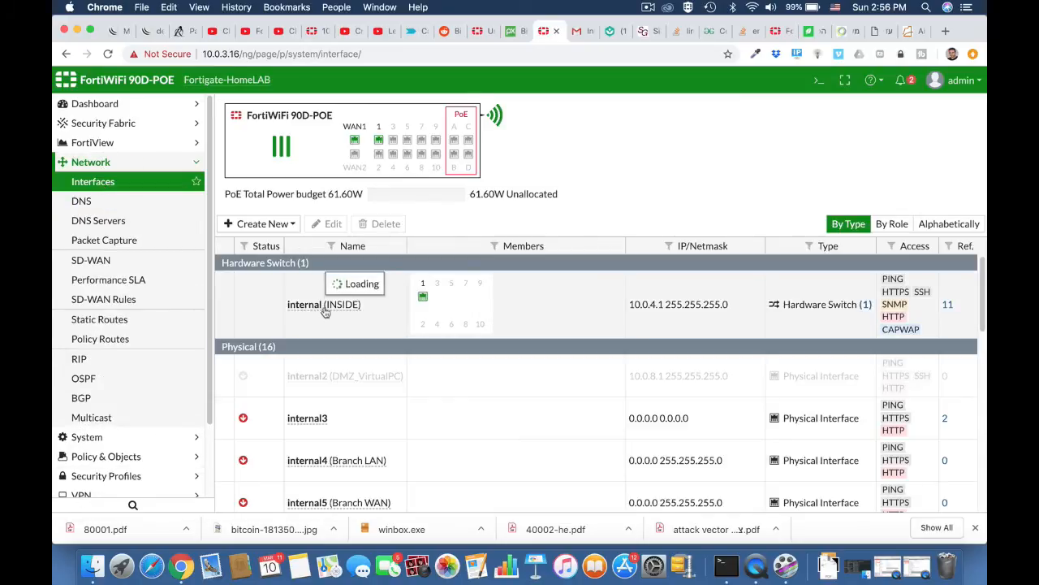
left_click(330, 305)
left_click(331, 224)
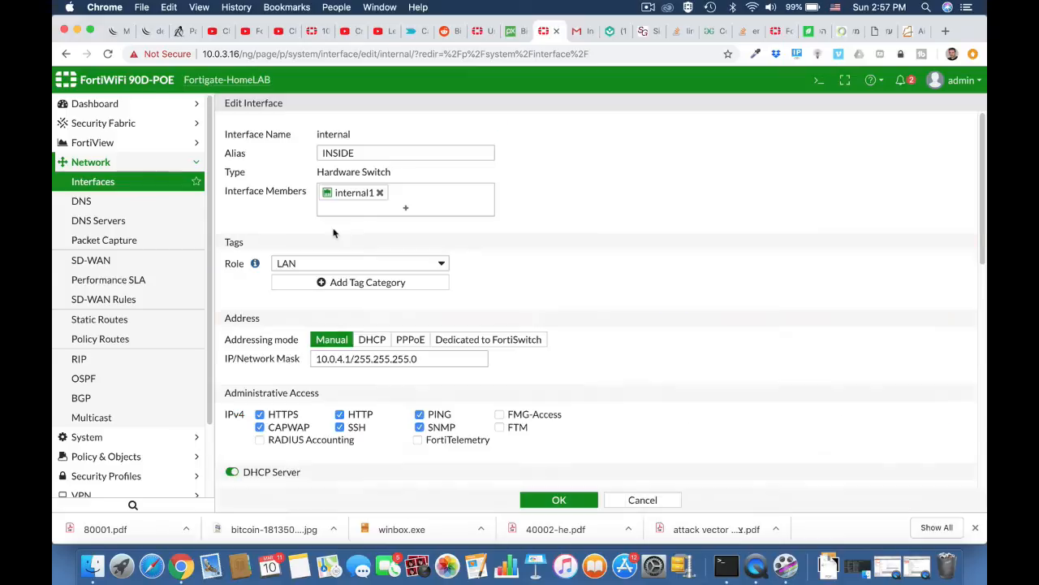
Step: Set its security mode to Captive Portal limited to the technicians user group
scroll(333, 233, "down", 5)
scroll(333, 233, "down", 6)
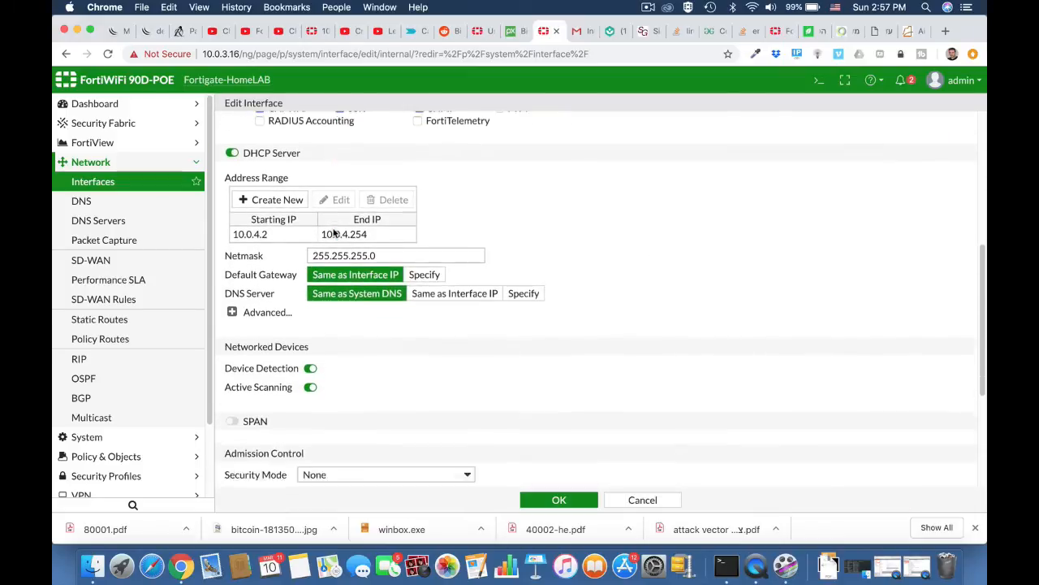
scroll(335, 234, "down", 1)
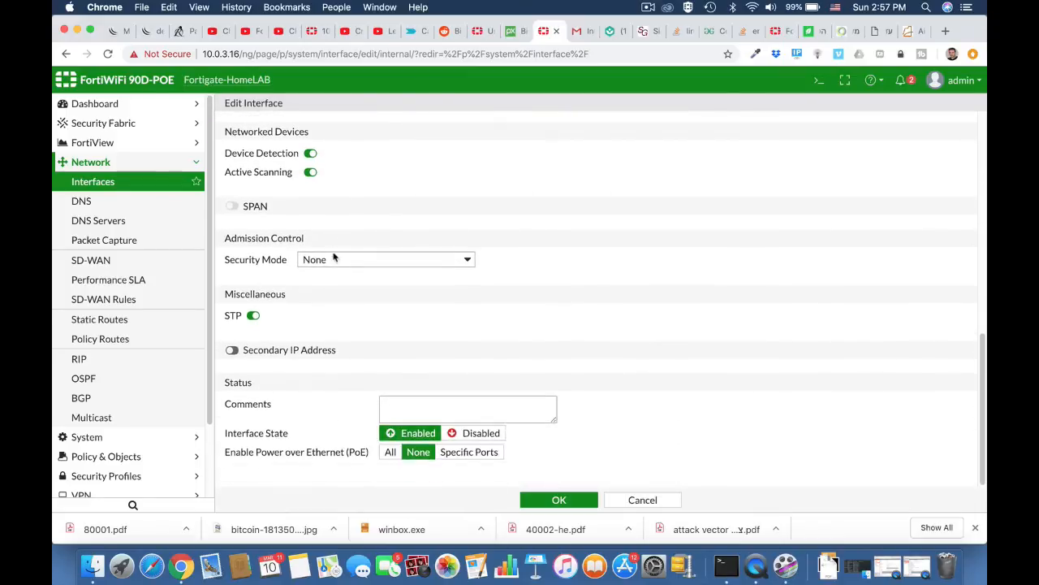
left_click(335, 260)
left_click(331, 287)
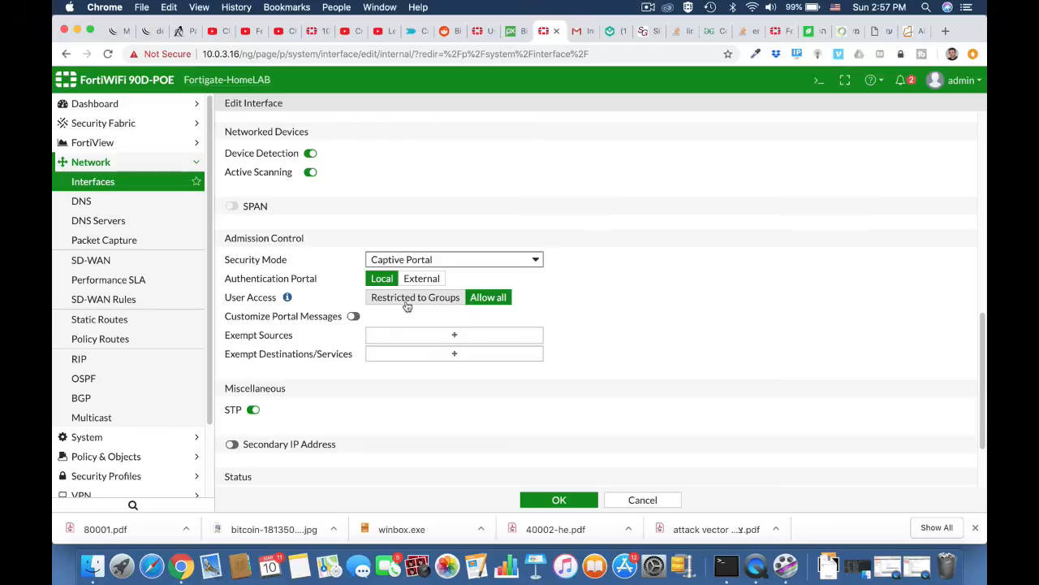
left_click(407, 301)
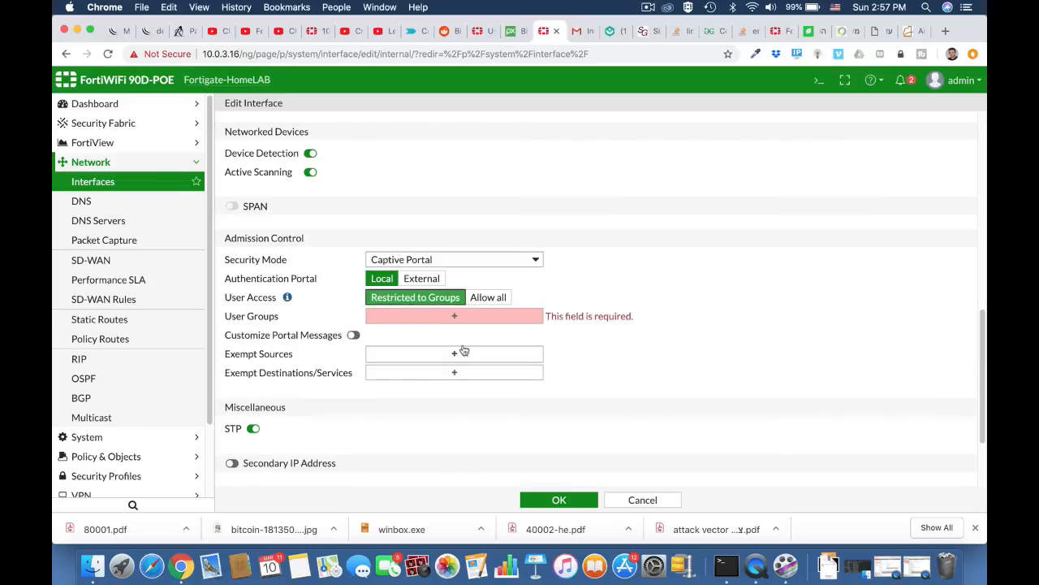
left_click(455, 317)
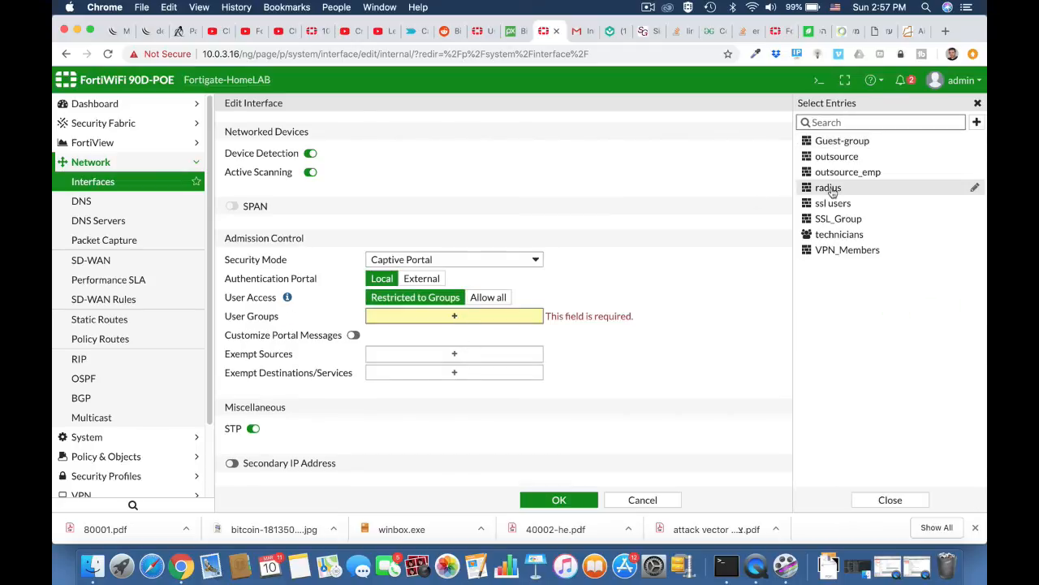
left_click(837, 238)
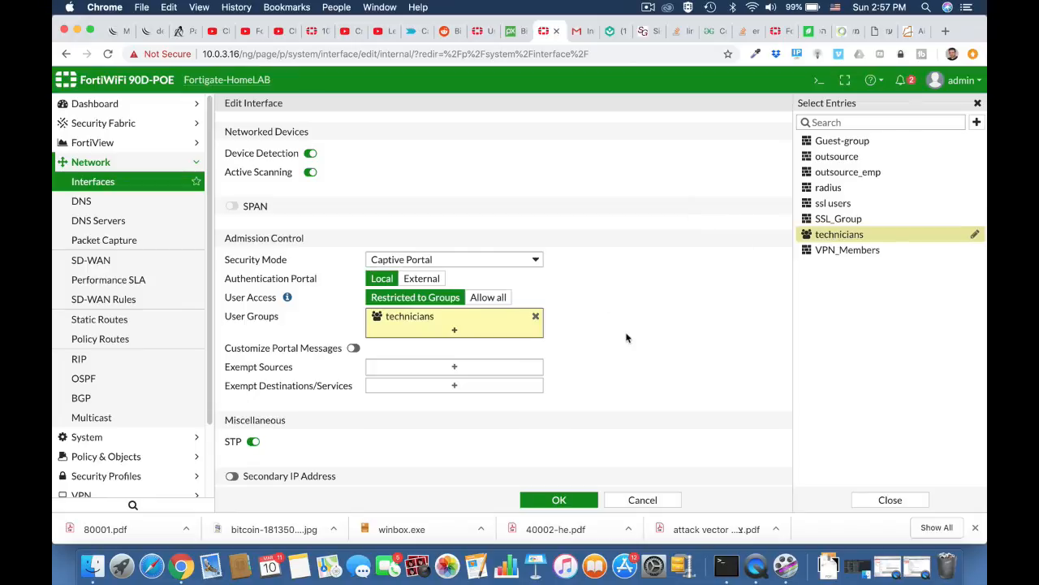
scroll(578, 393, "down", 2)
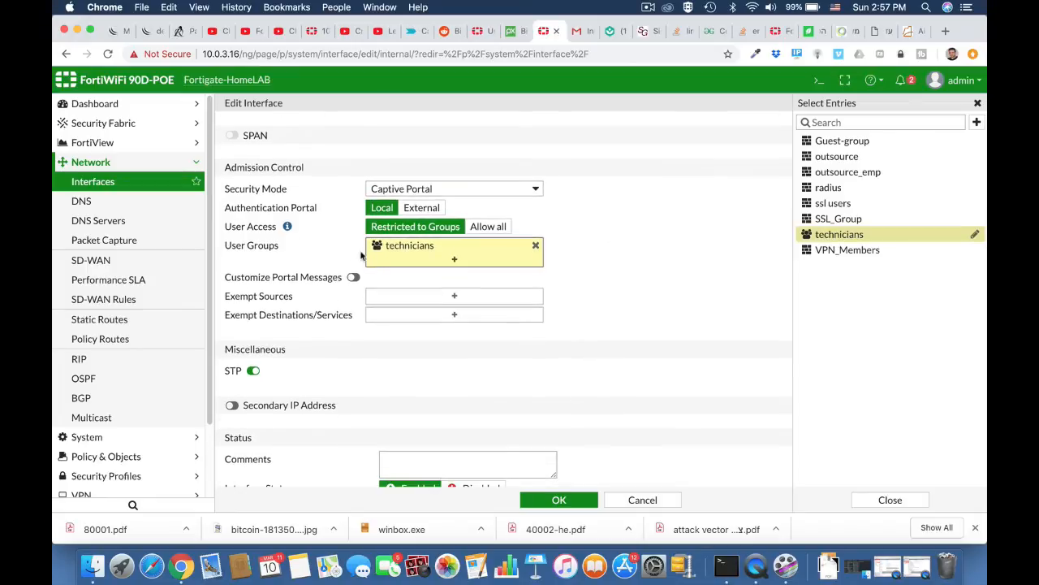
Step: Enable Customize Portal Messages on the internal interface's captive portal and save the interface
left_click(353, 278)
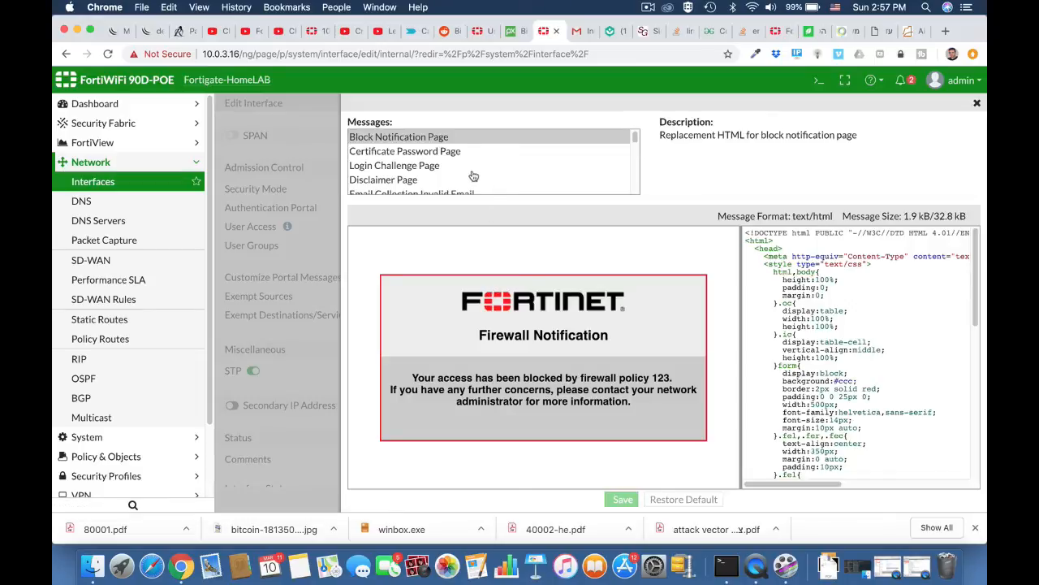
scroll(423, 178, "down", 3)
scroll(423, 177, "down", 2)
scroll(423, 178, "up", 3)
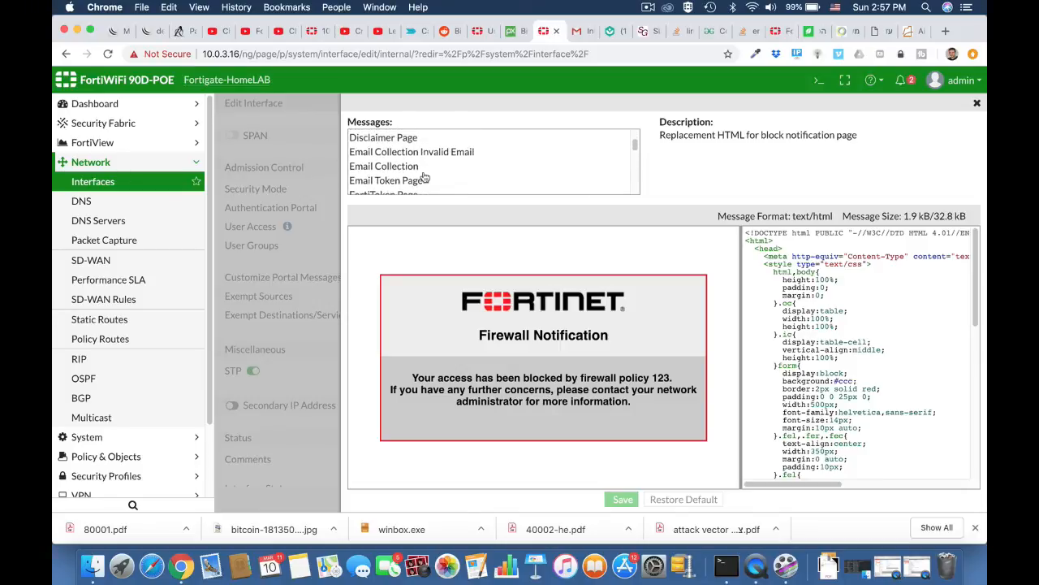
scroll(423, 178, "up", 2)
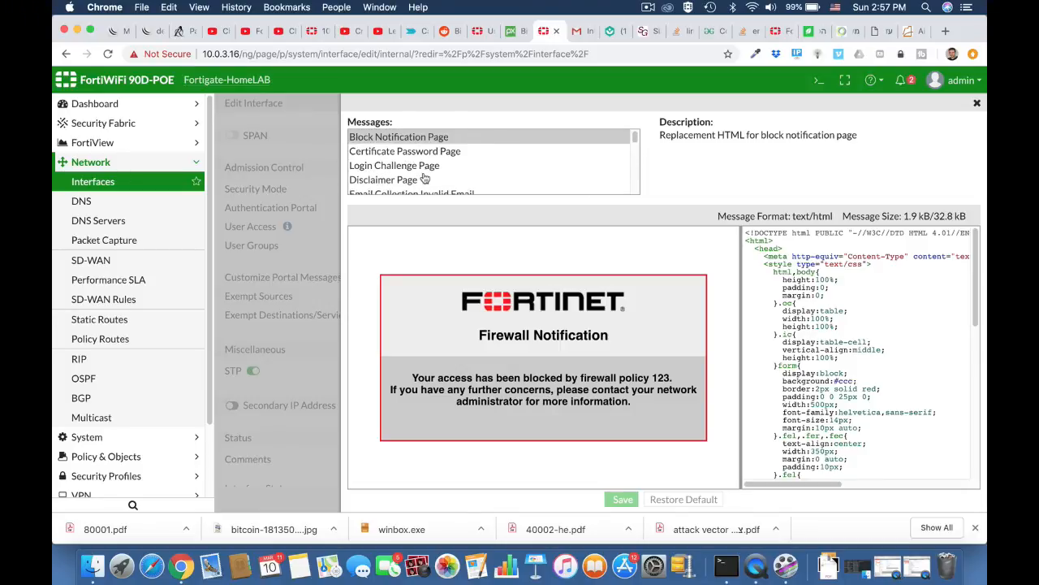
left_click(977, 105)
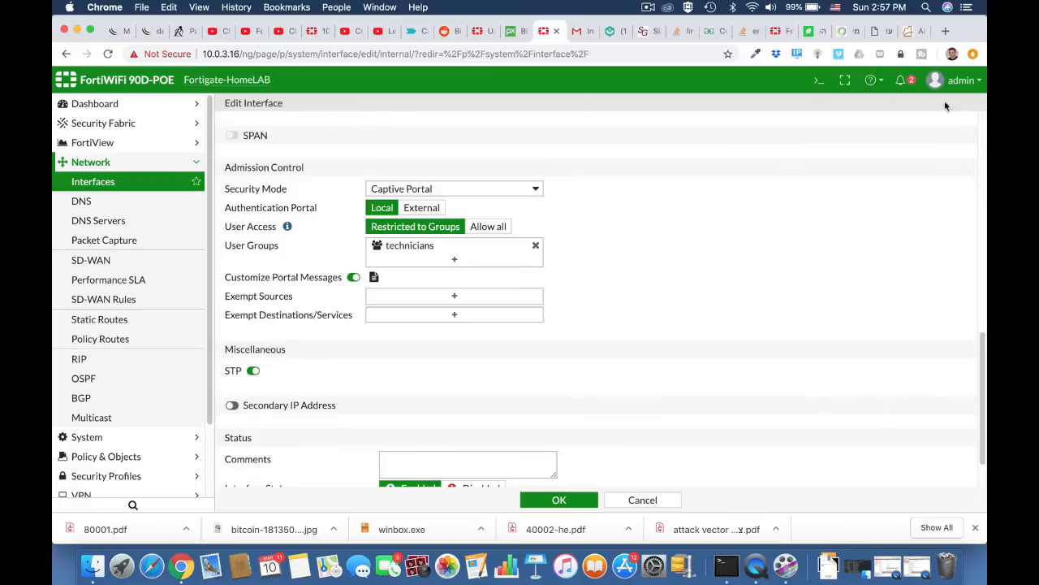
scroll(631, 379, "down", 2)
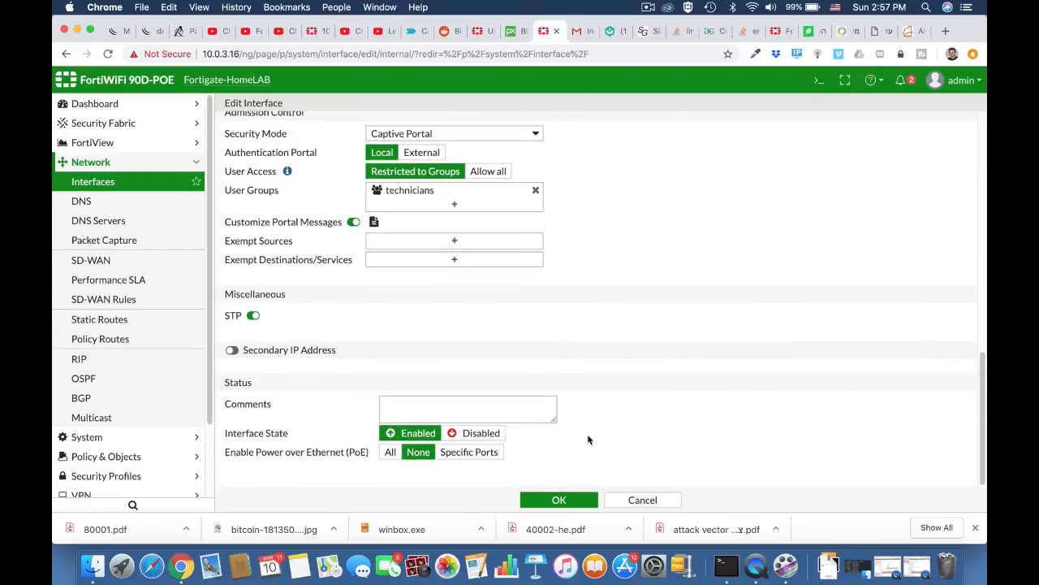
left_click(560, 499)
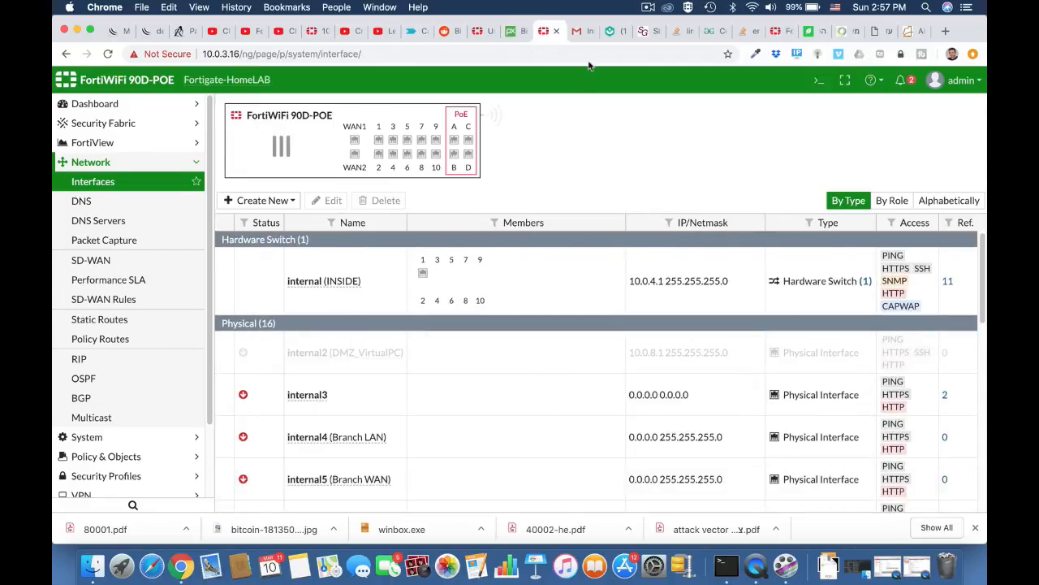
Step: In the Gmail tab, browse to ynet to trigger the FortiGate authentication page
left_click(584, 34)
left_click(551, 54)
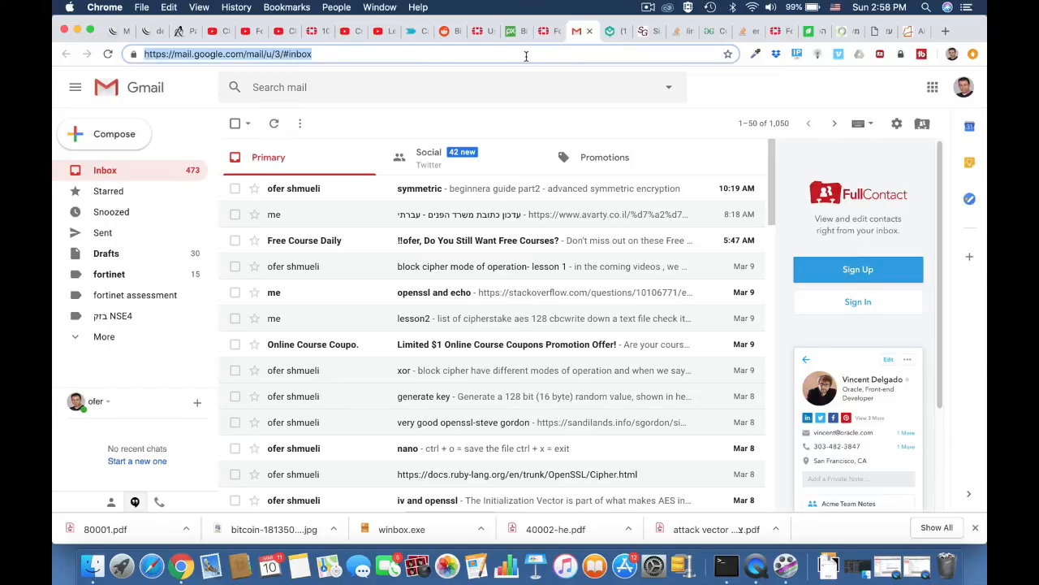
type("ynet.co.il")
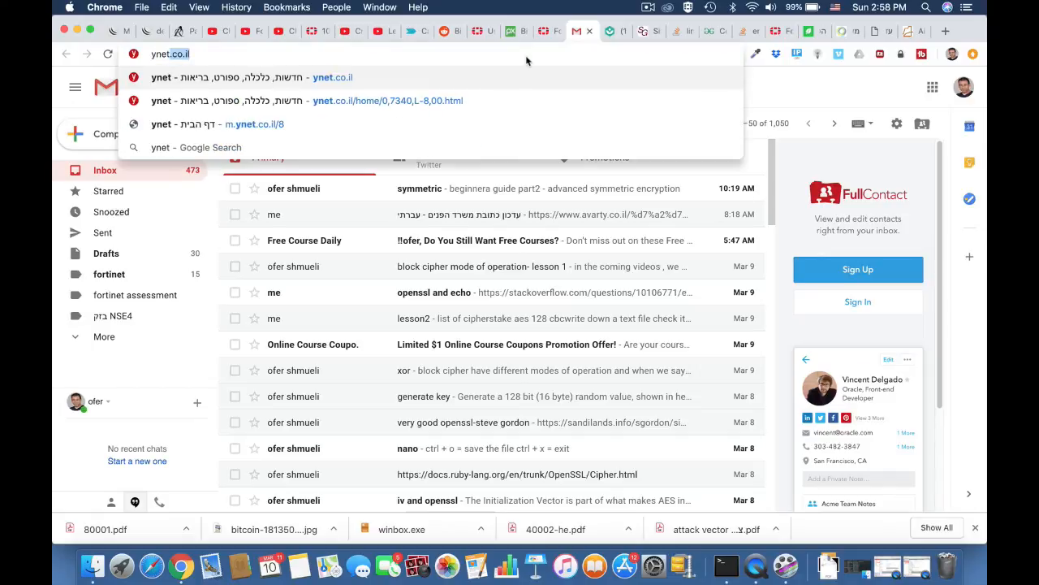
key("Return")
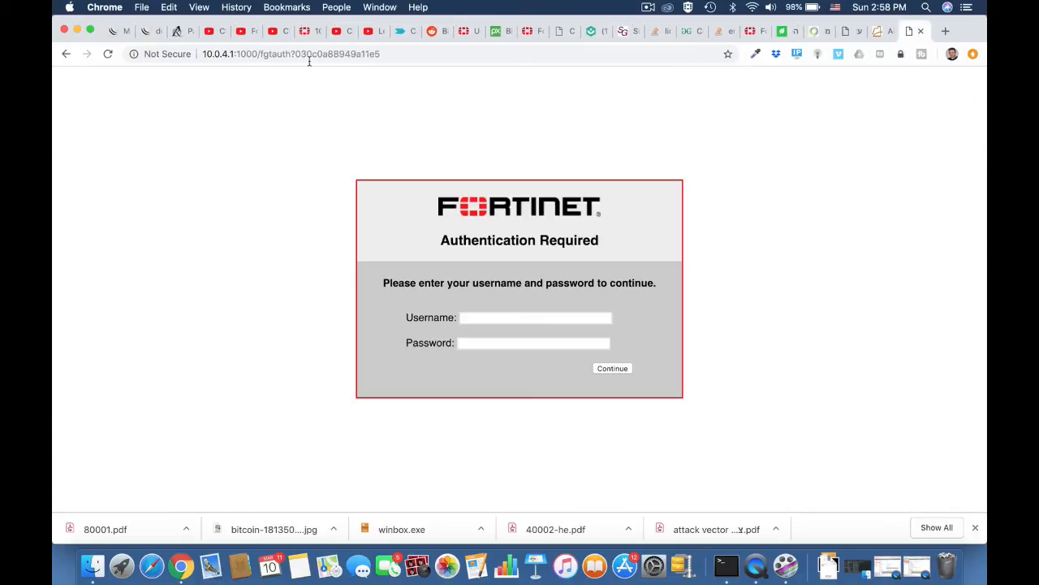
Step: Fill the portal login with the guest's e-mail username and the account password
left_click(468, 317)
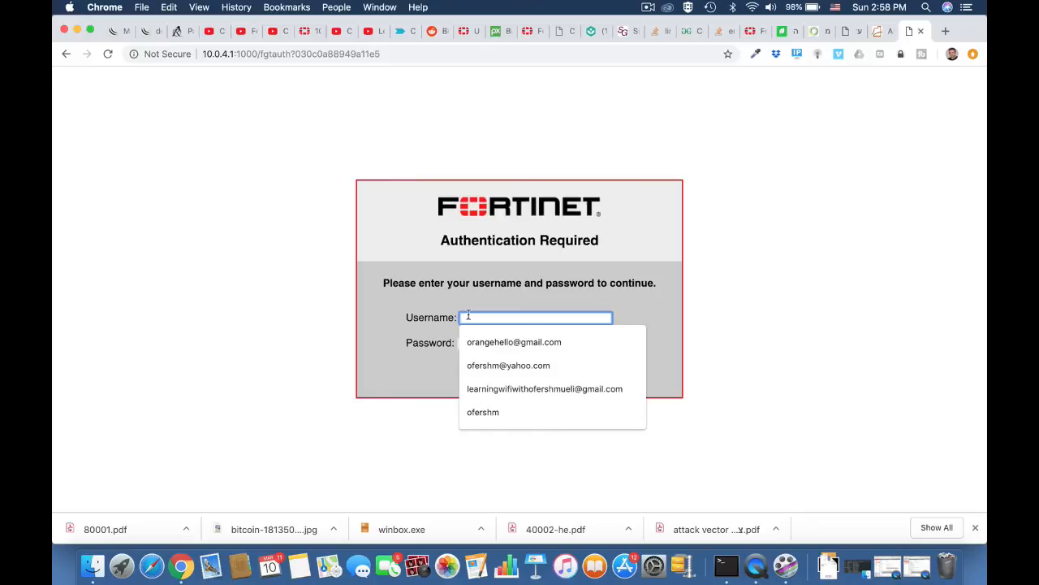
type("ofer")
left_click(317, 362)
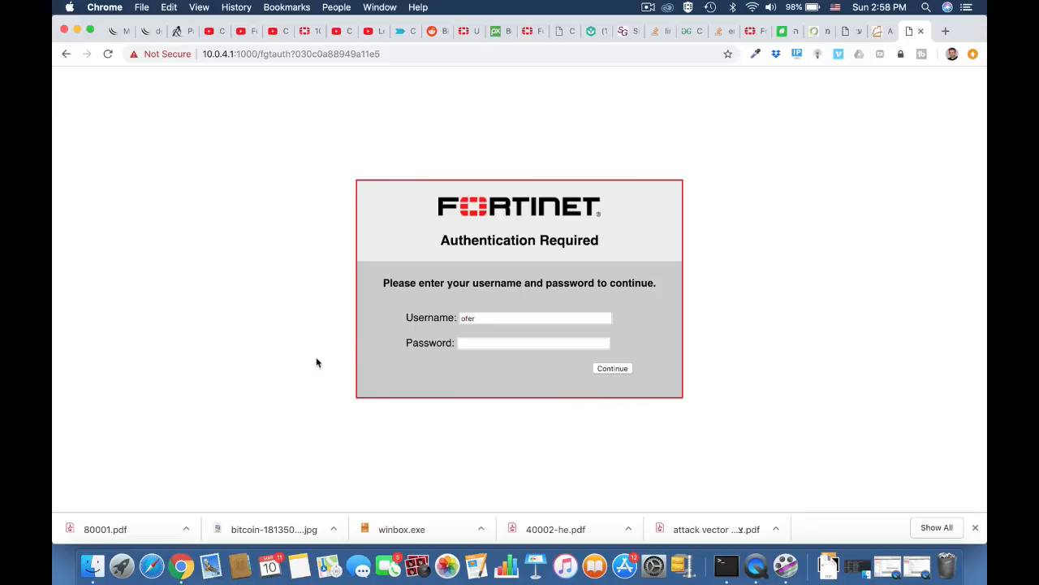
left_click(477, 344)
type("••••••••")
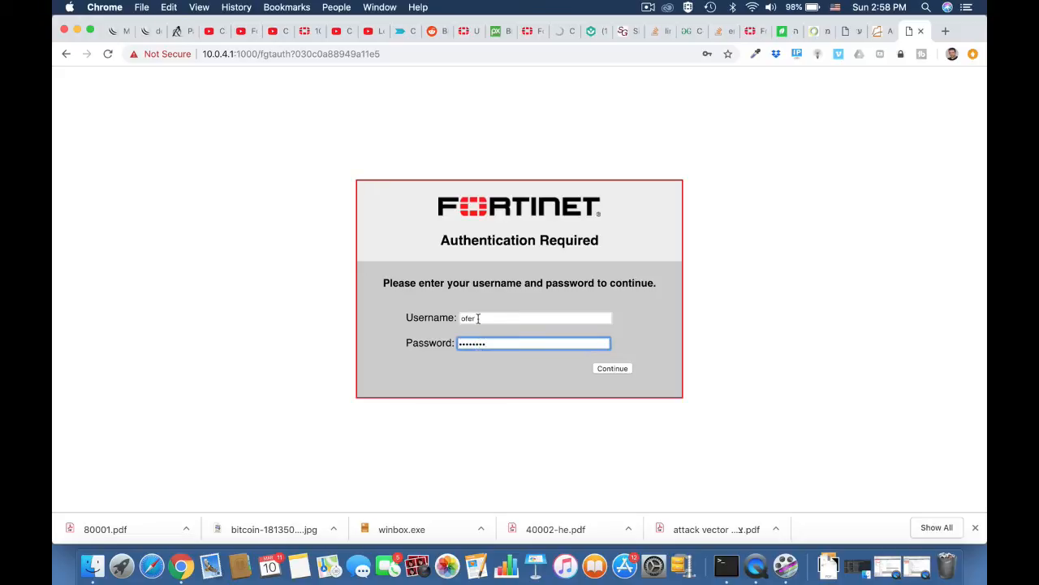
left_click_drag(478, 318, 437, 322)
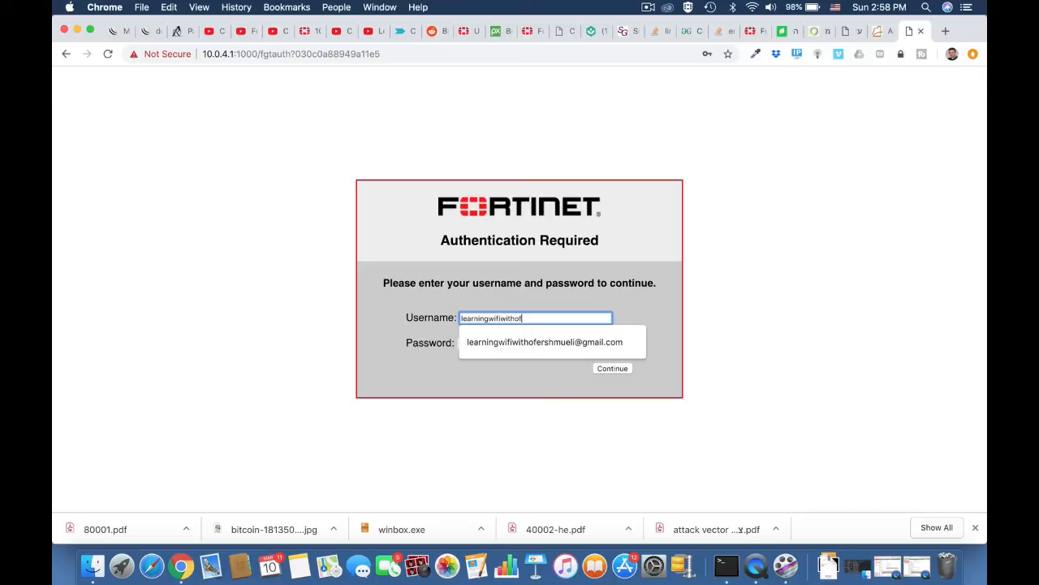
left_click(487, 342)
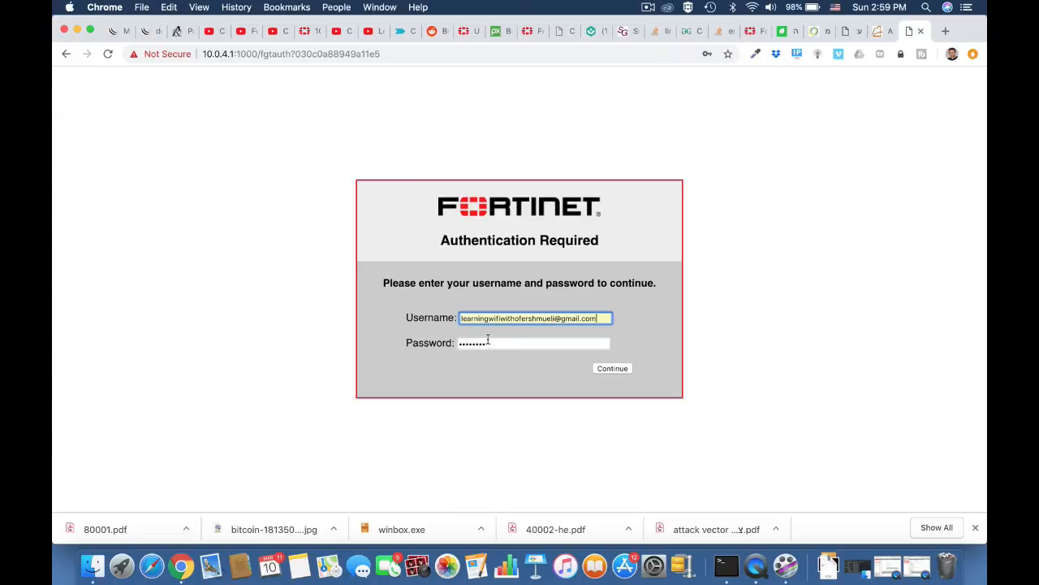
Step: Submit the credentials on the Authentication Required page with Continue
left_click(609, 369)
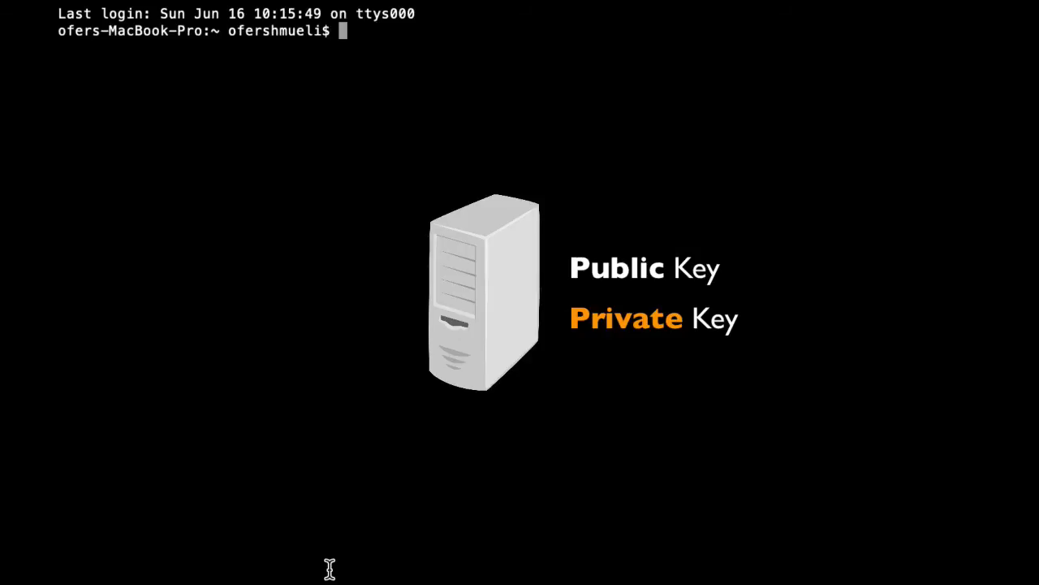
Step: Run 'openssl genrsa -out fortikey.pem 2048' to create the 2048-bit private key
type("openssl ")
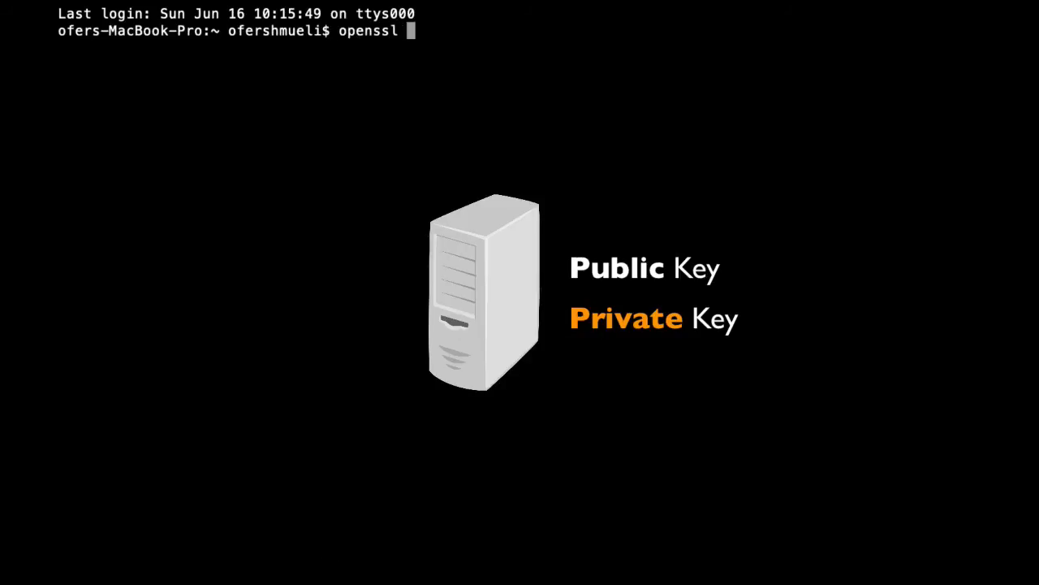
type("genrsa -")
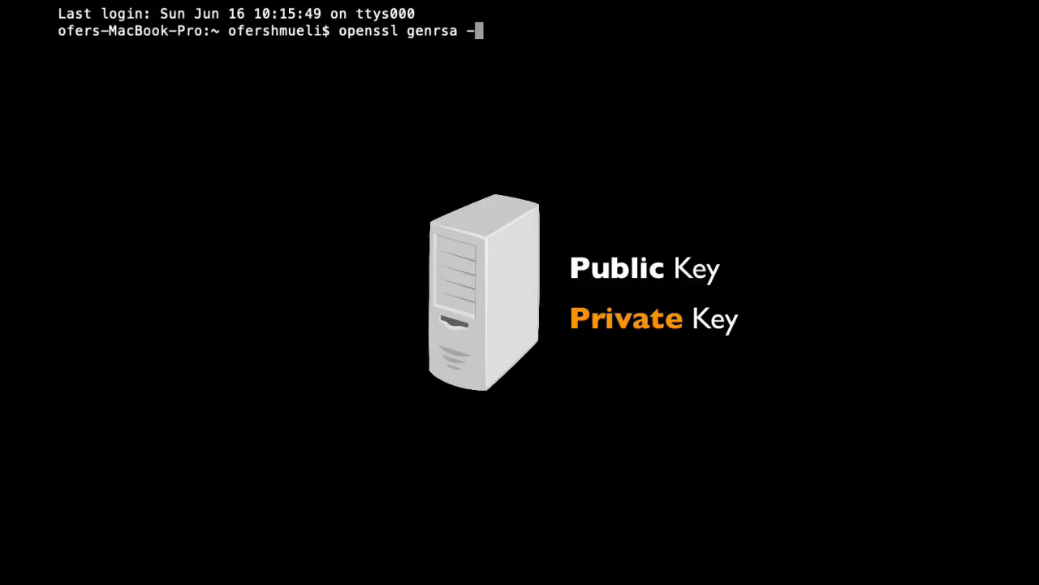
type("out fortike")
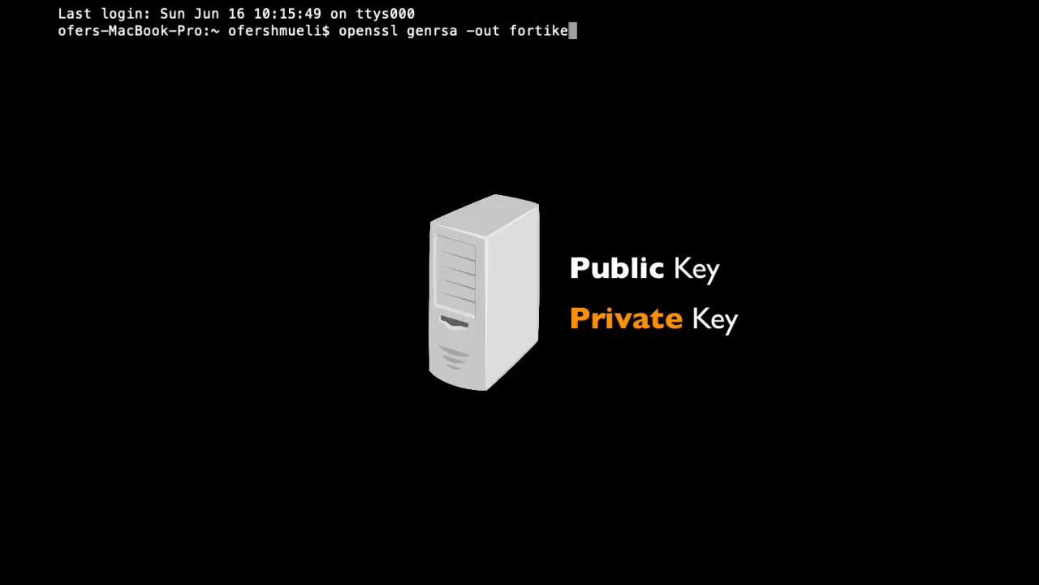
type("y.pem")
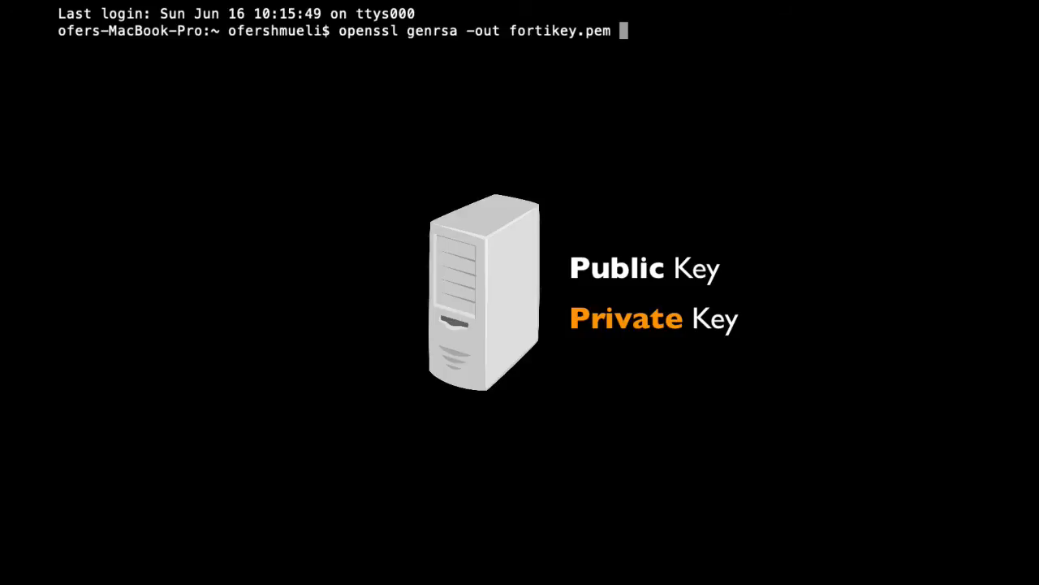
type(" 2048")
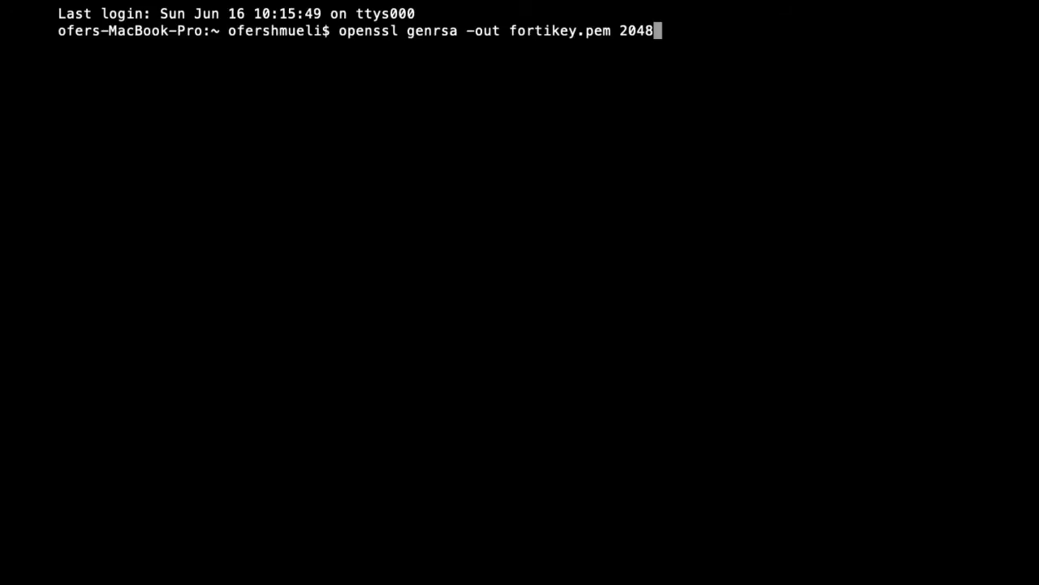
key("Return")
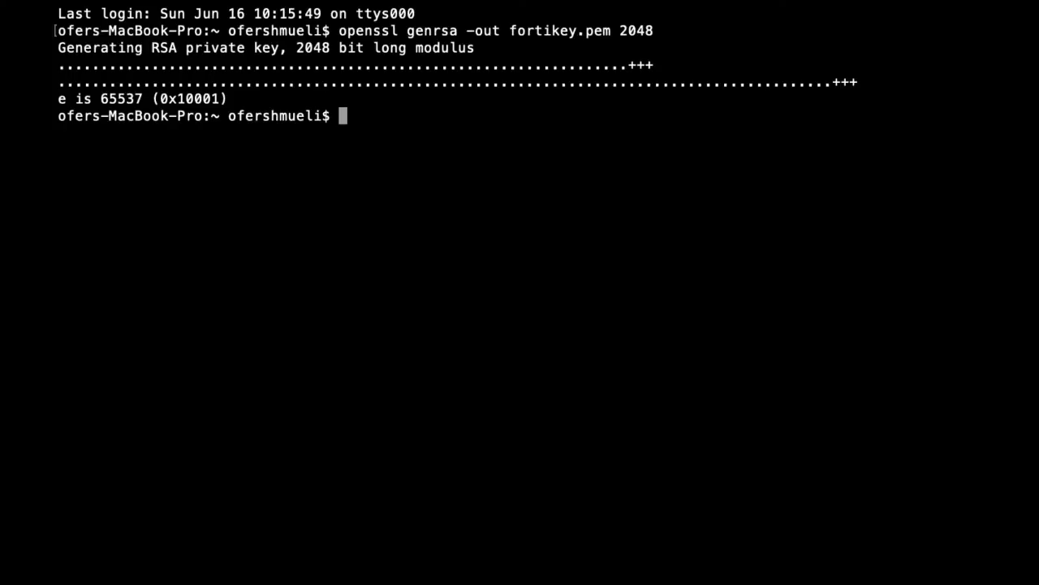
Step: Extract the public key from fortikey.pem into mykey.pub and print it with cat
type("openssl ")
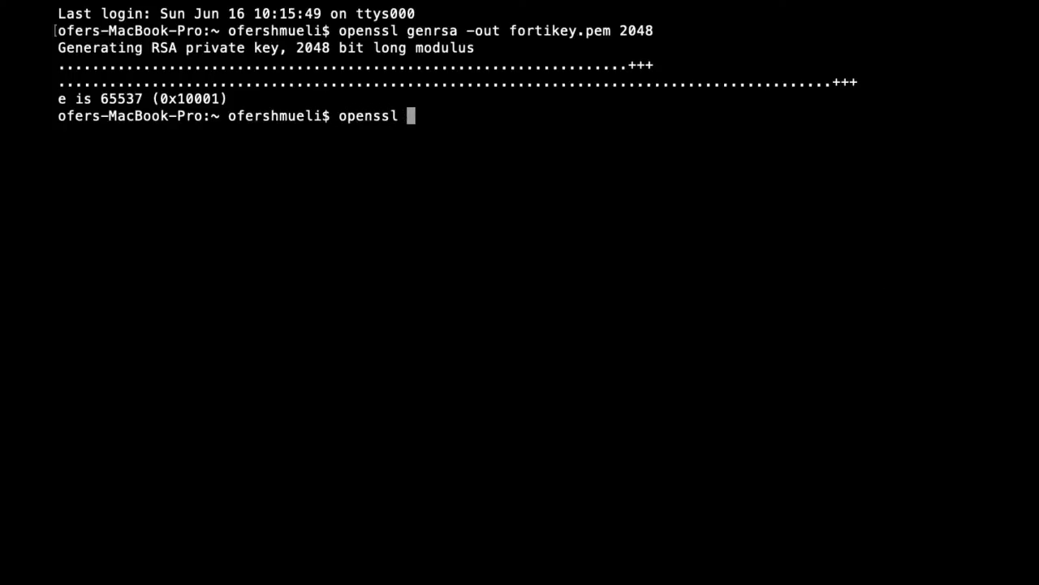
type("rsa -in fortike")
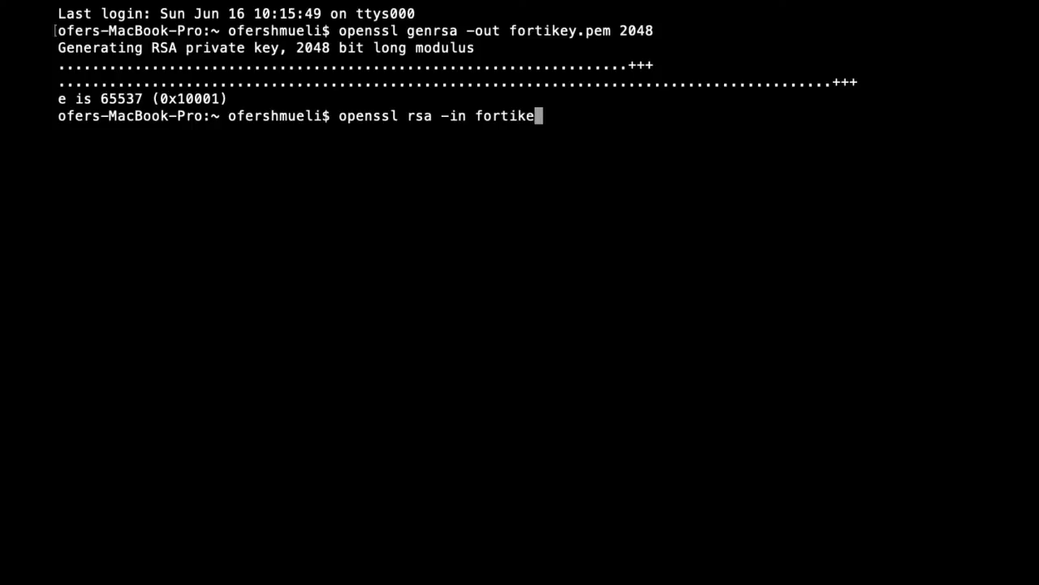
type("y.pem -pubout")
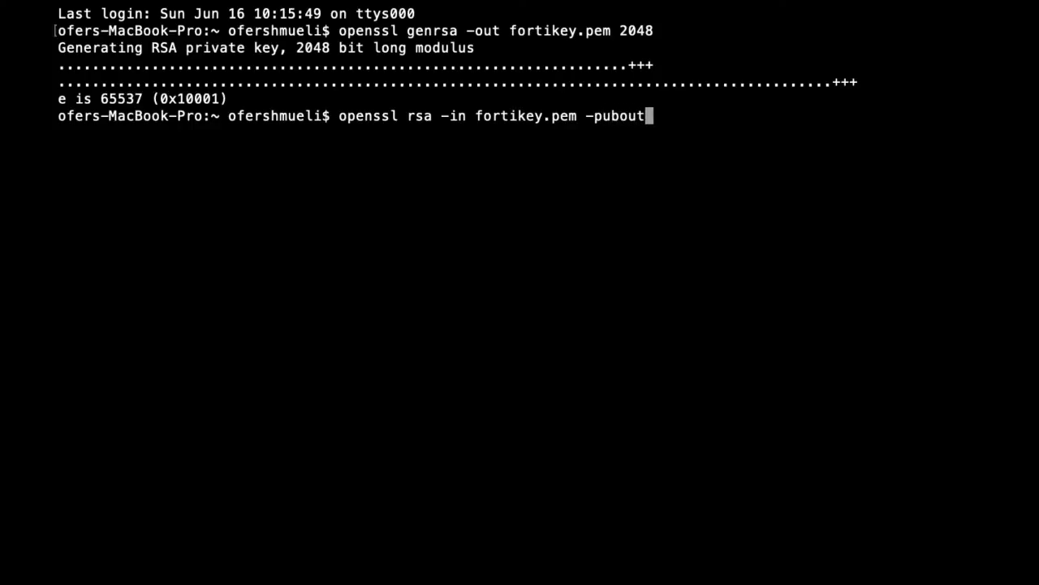
type(" > mykey.p")
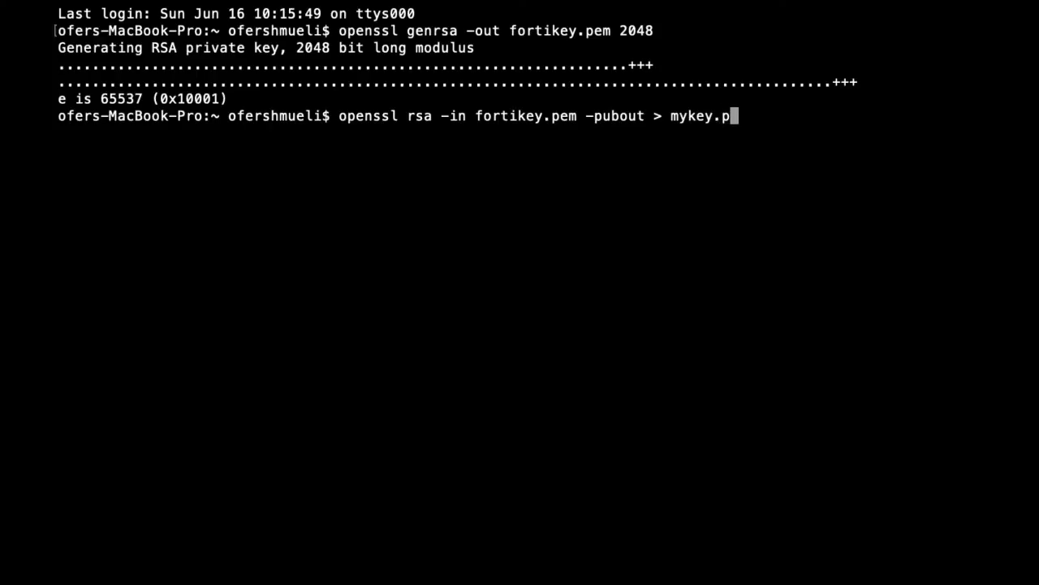
type("ub")
key("Return")
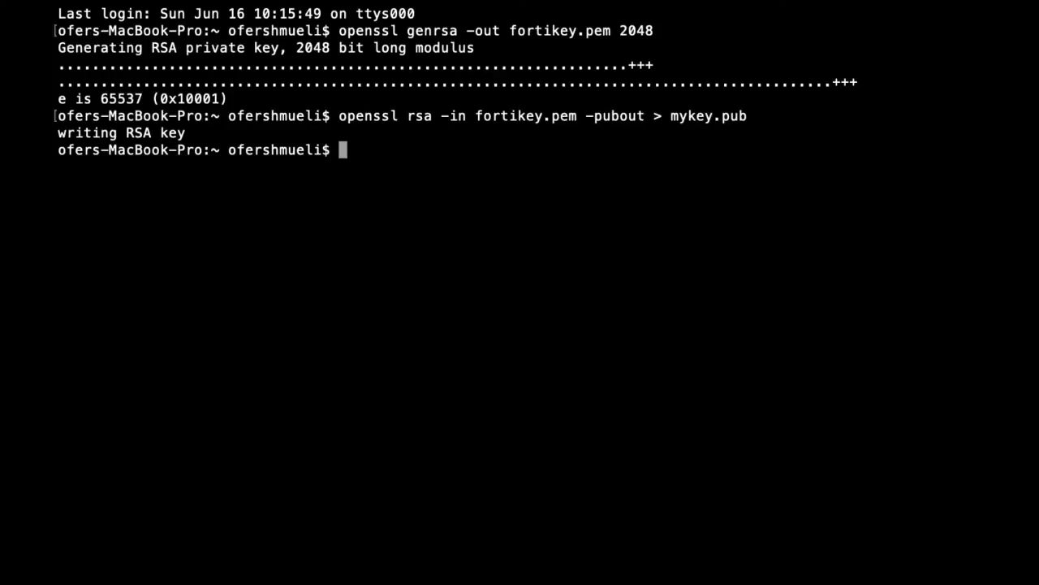
type("cat myk")
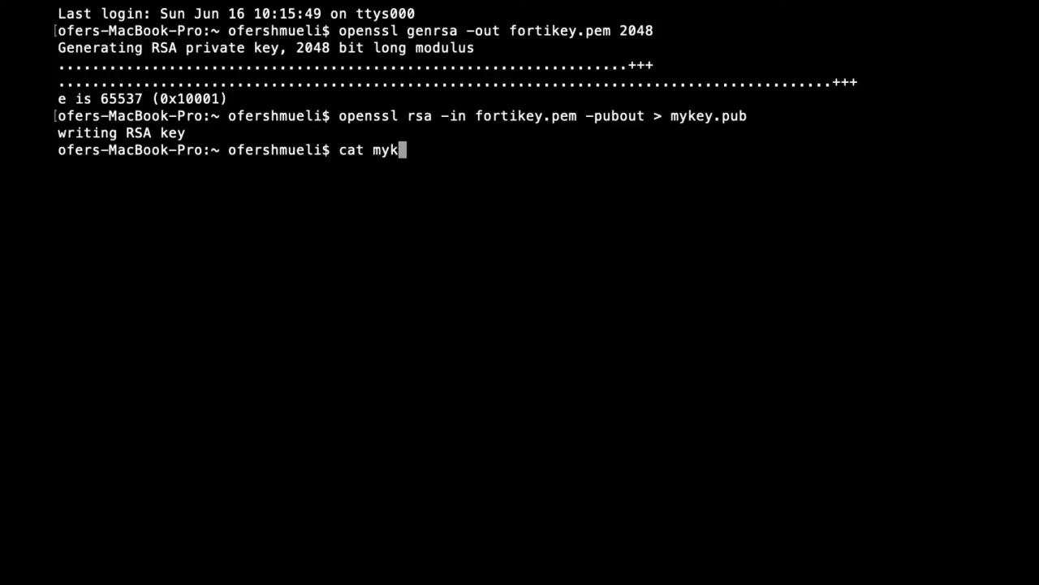
type("ey.pub")
key("Return")
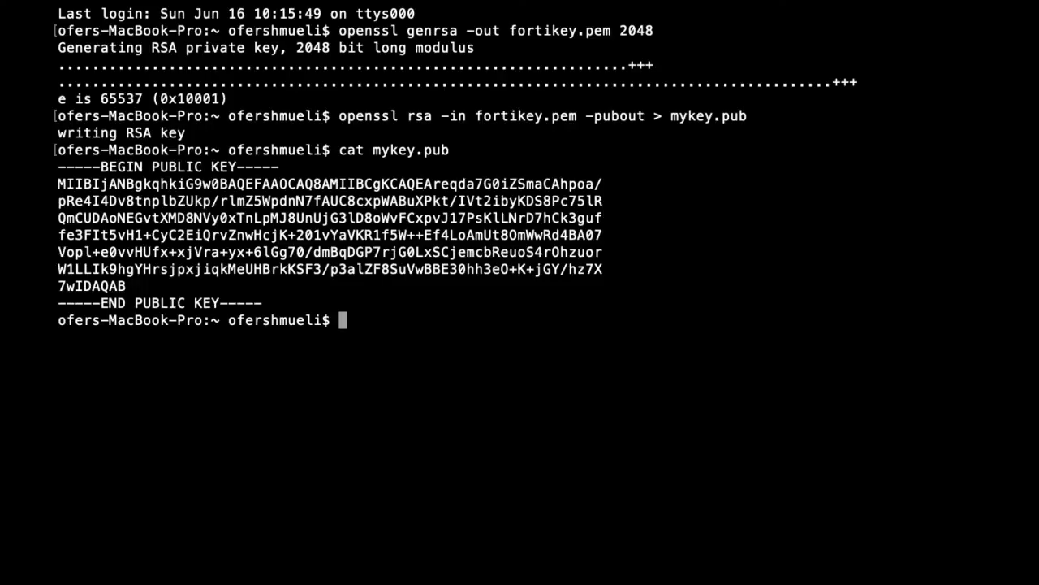
Step: Open the private key file with 'less fortikey.pem'
type("less forti")
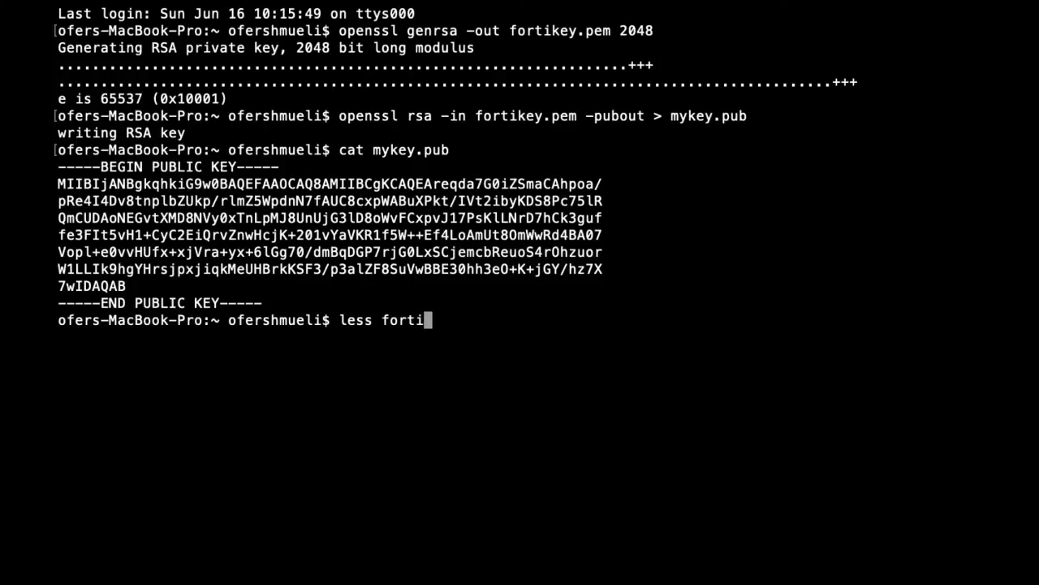
type("key.pem")
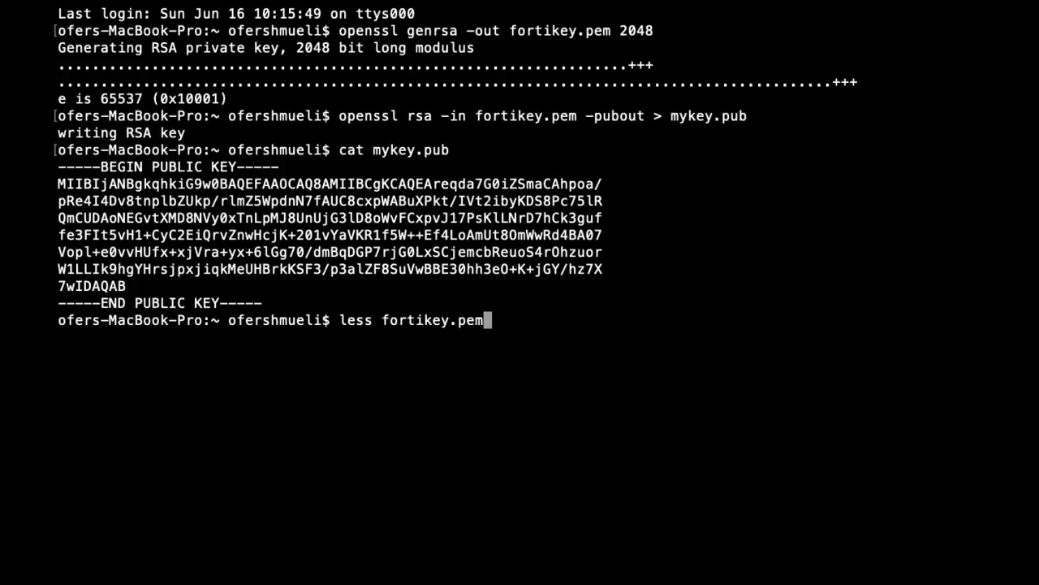
key("Return")
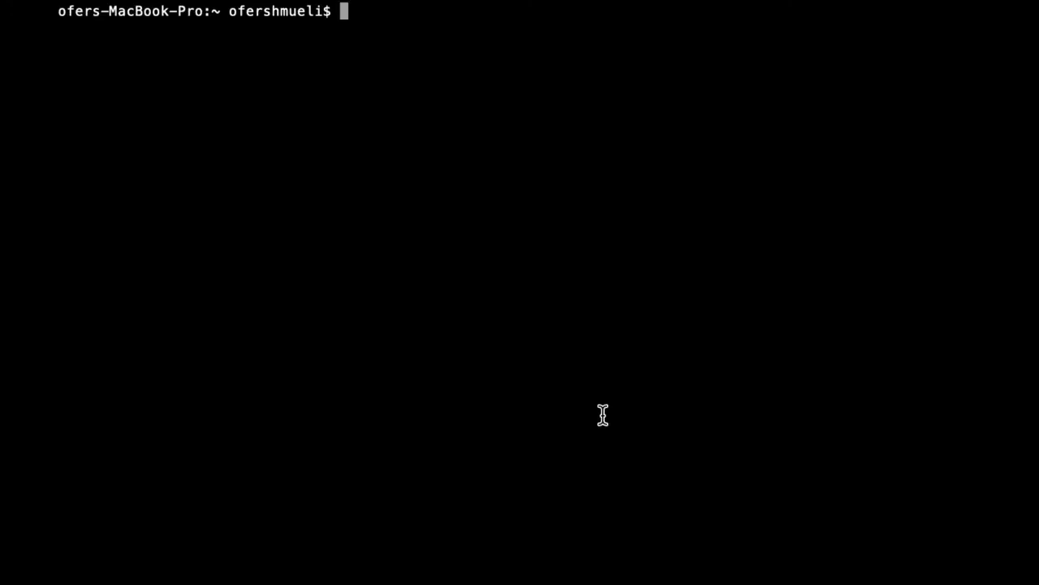
Step: Hash 'i have a secret message' with openssl md5, yielding 642ff6e3b3e5b0d609679dd9fb79ca36
type("ope")
key("BackSpace")
key("BackSpace")
key("BackSpace")
type("echo -n ")
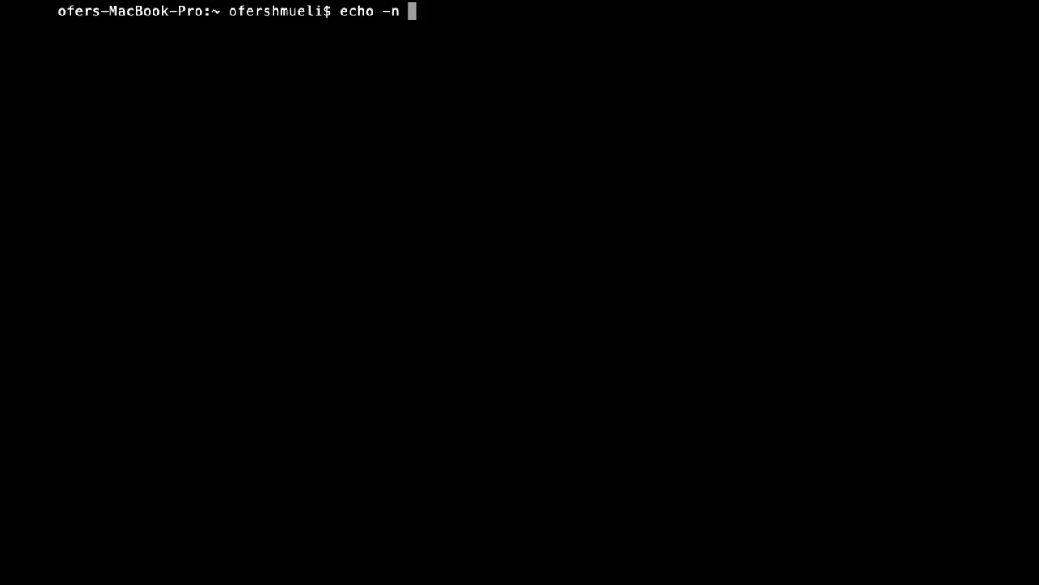
type("i have a")
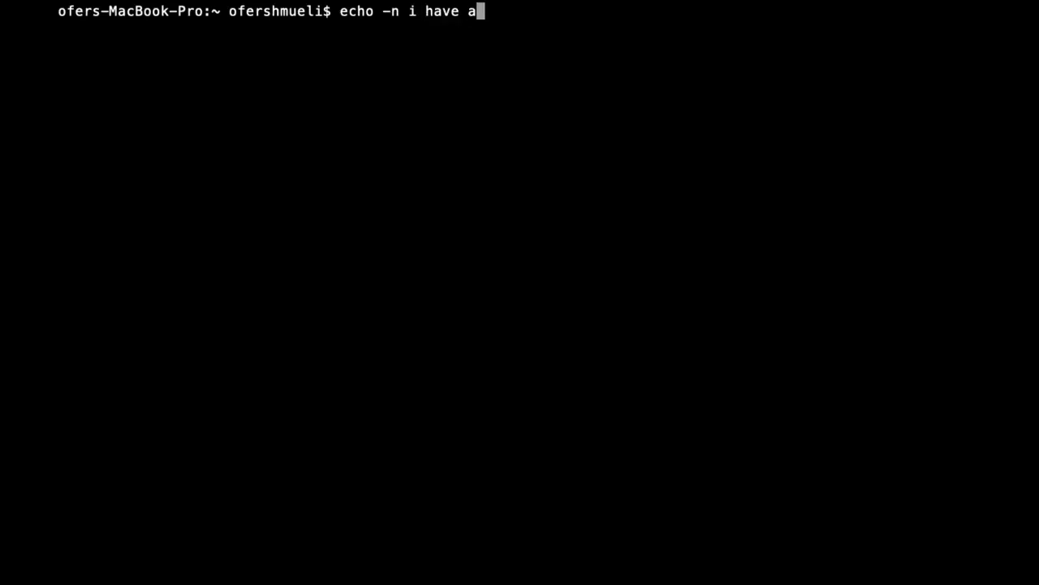
type(" secret ")
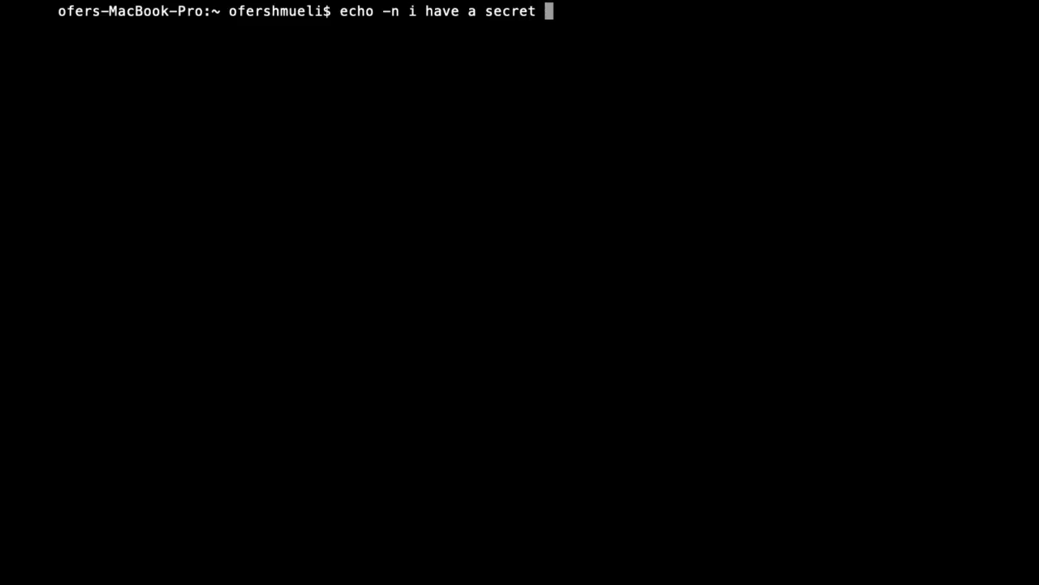
type("message ")
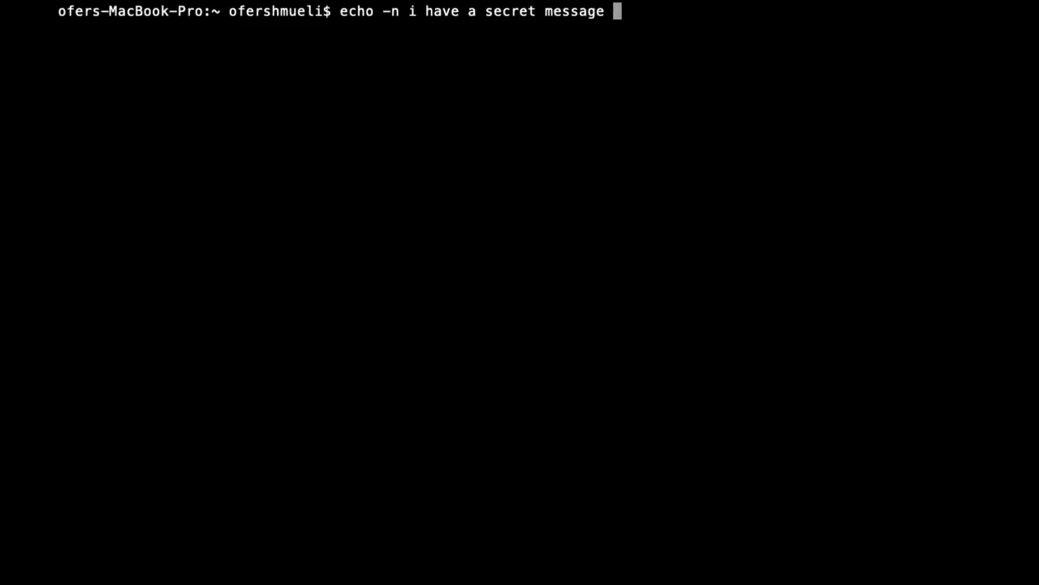
type("| openssl ")
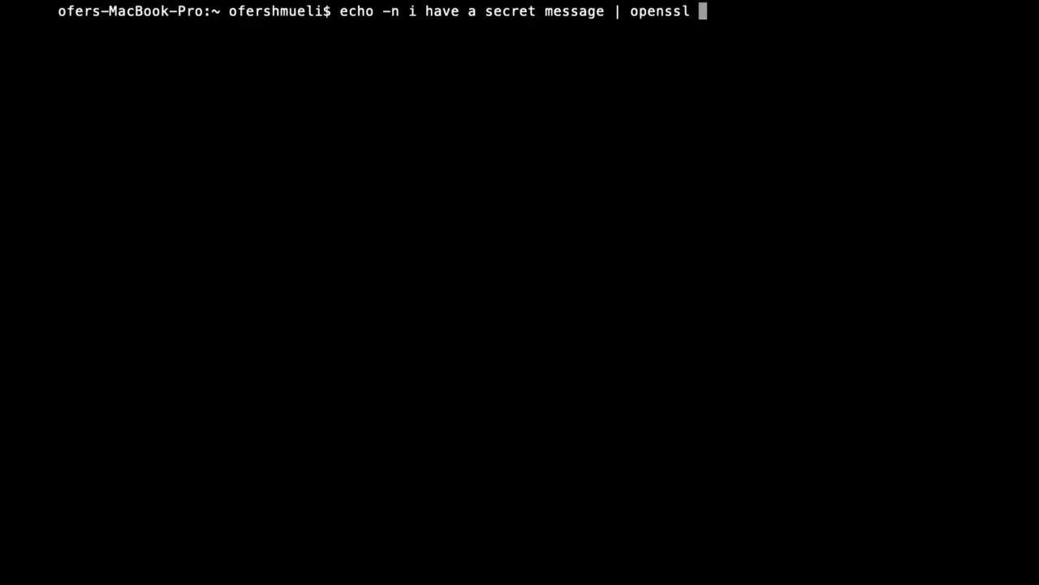
type("md5")
key("Return")
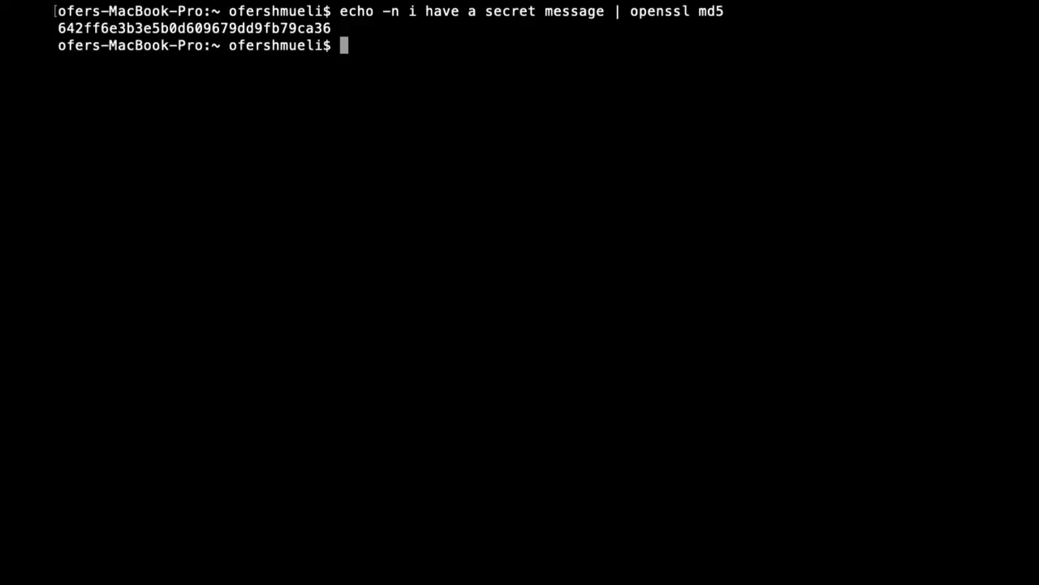
type("clear")
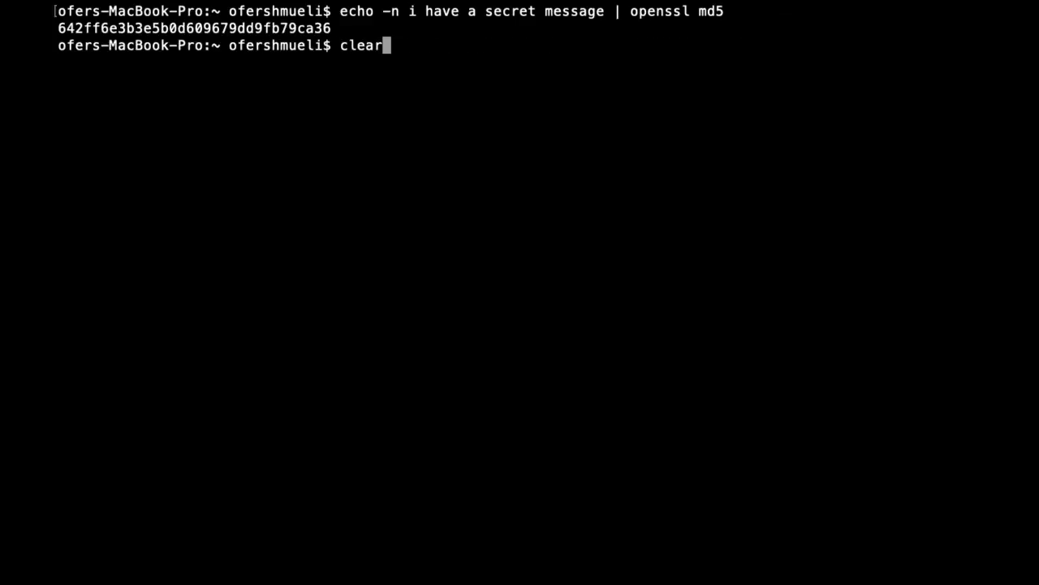
Step: Hash the misspelled 'messagae' version, getting a different MD5, 2ec67ced0ab8a700c8879778c184f3ab
key("Up")
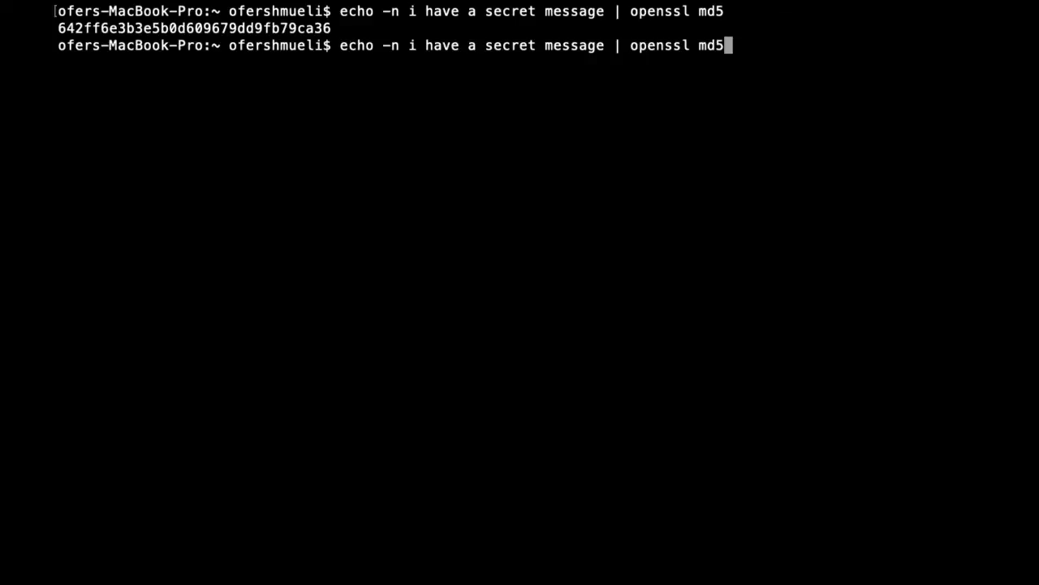
key("Left")
key("Left")
key("Left")
key("Left")
key("Left")
key("Left")
key("Left")
key("Left")
key("Left")
key("Left")
key("Left")
key("Left")
key("Left")
key("Left")
key("Left")
type("a")
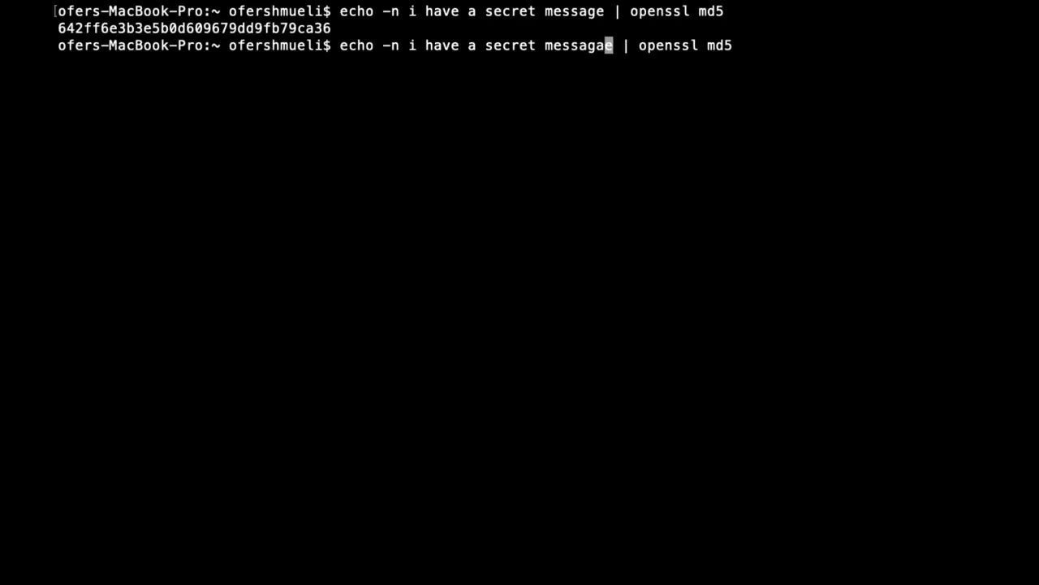
key("Return")
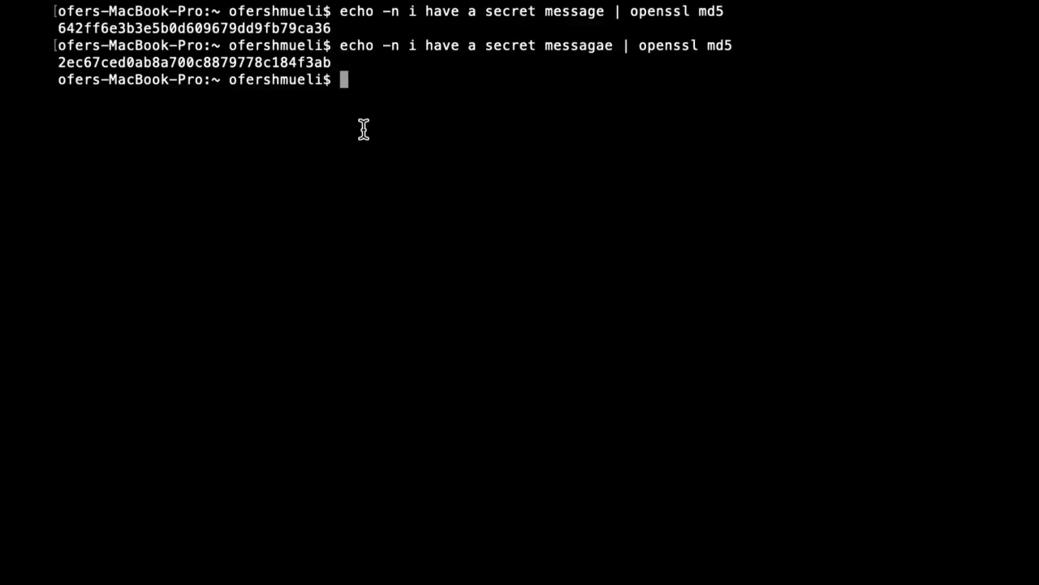
Step: Rehash the original message to reproduce 642ff6e3b3e5b0d609679dd9fb79ca36, then switch the command to sha256
key("Up")
key("Up")
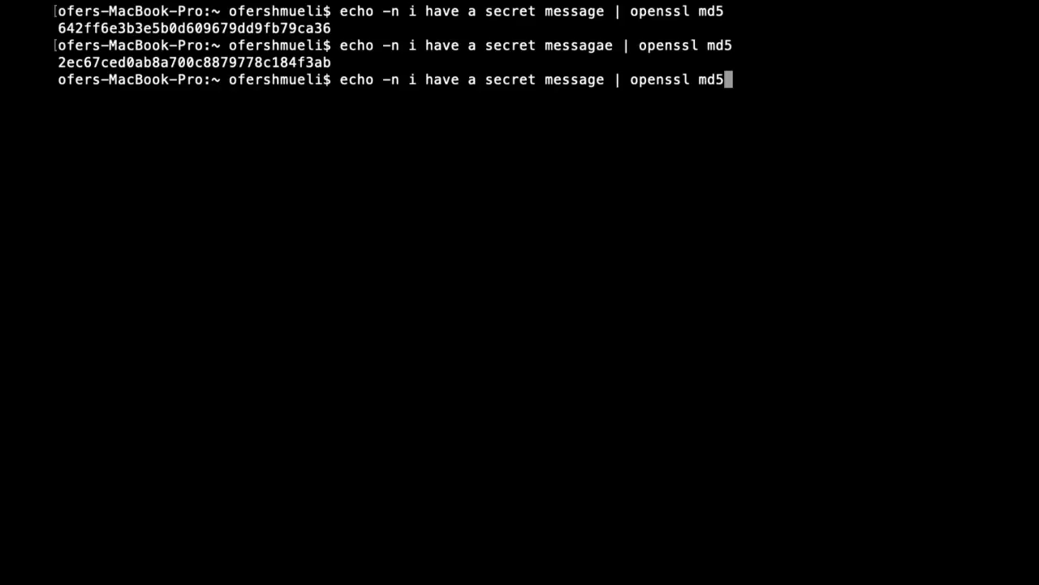
key("Return")
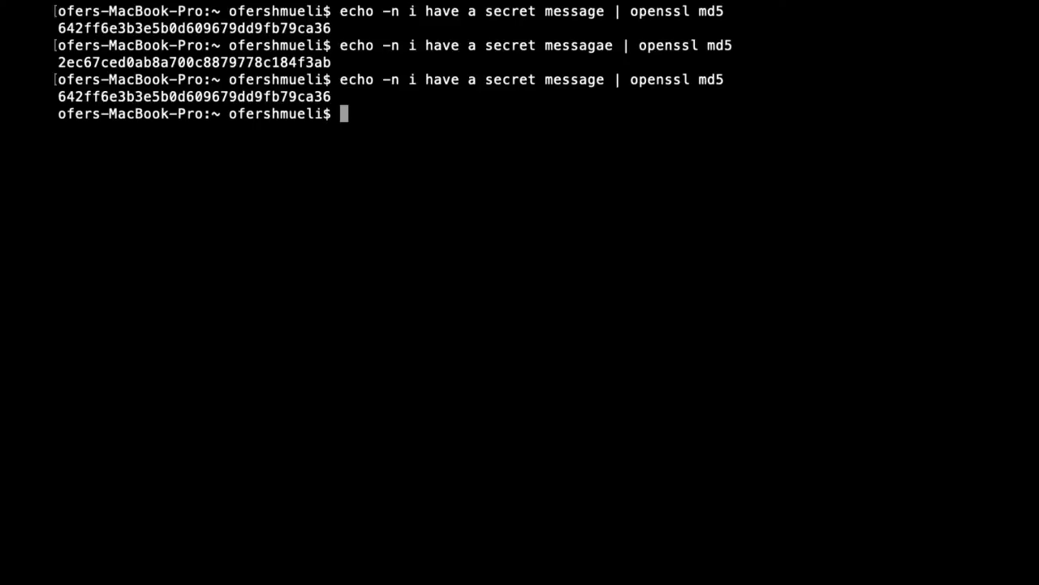
key("Up")
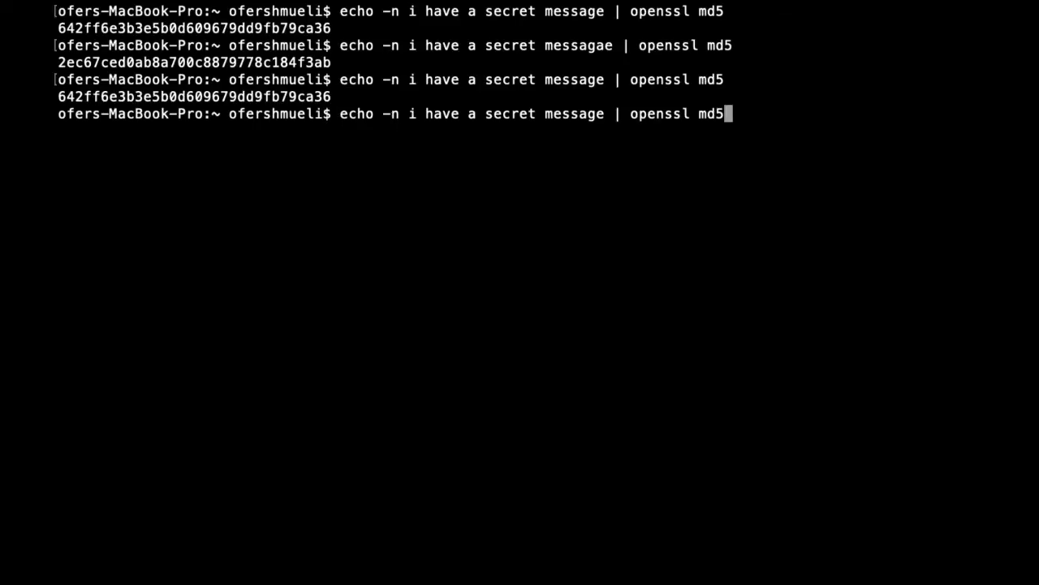
key("BackSpace")
key("BackSpace")
key("BackSpace")
type("sha256")
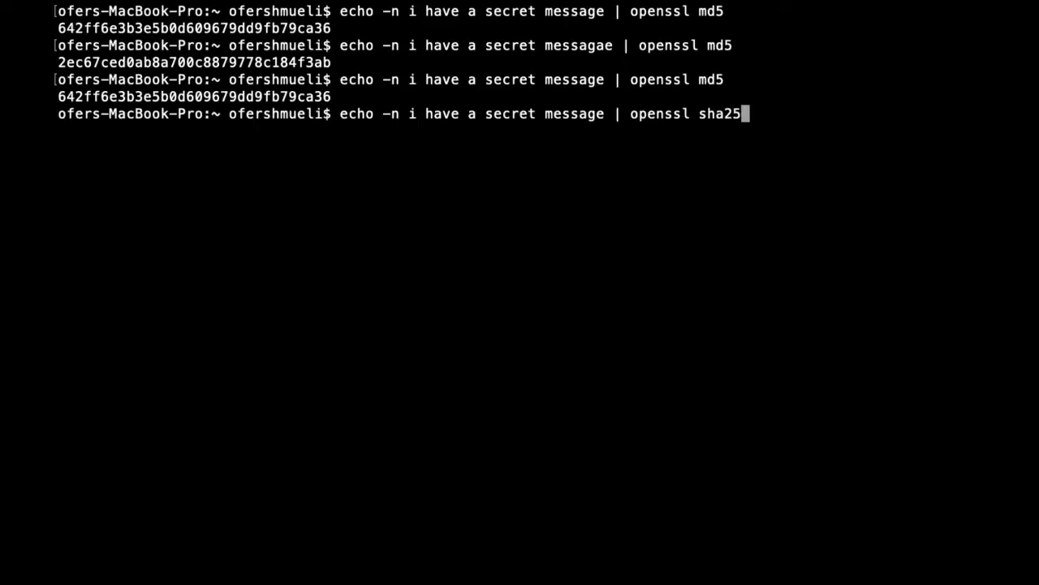